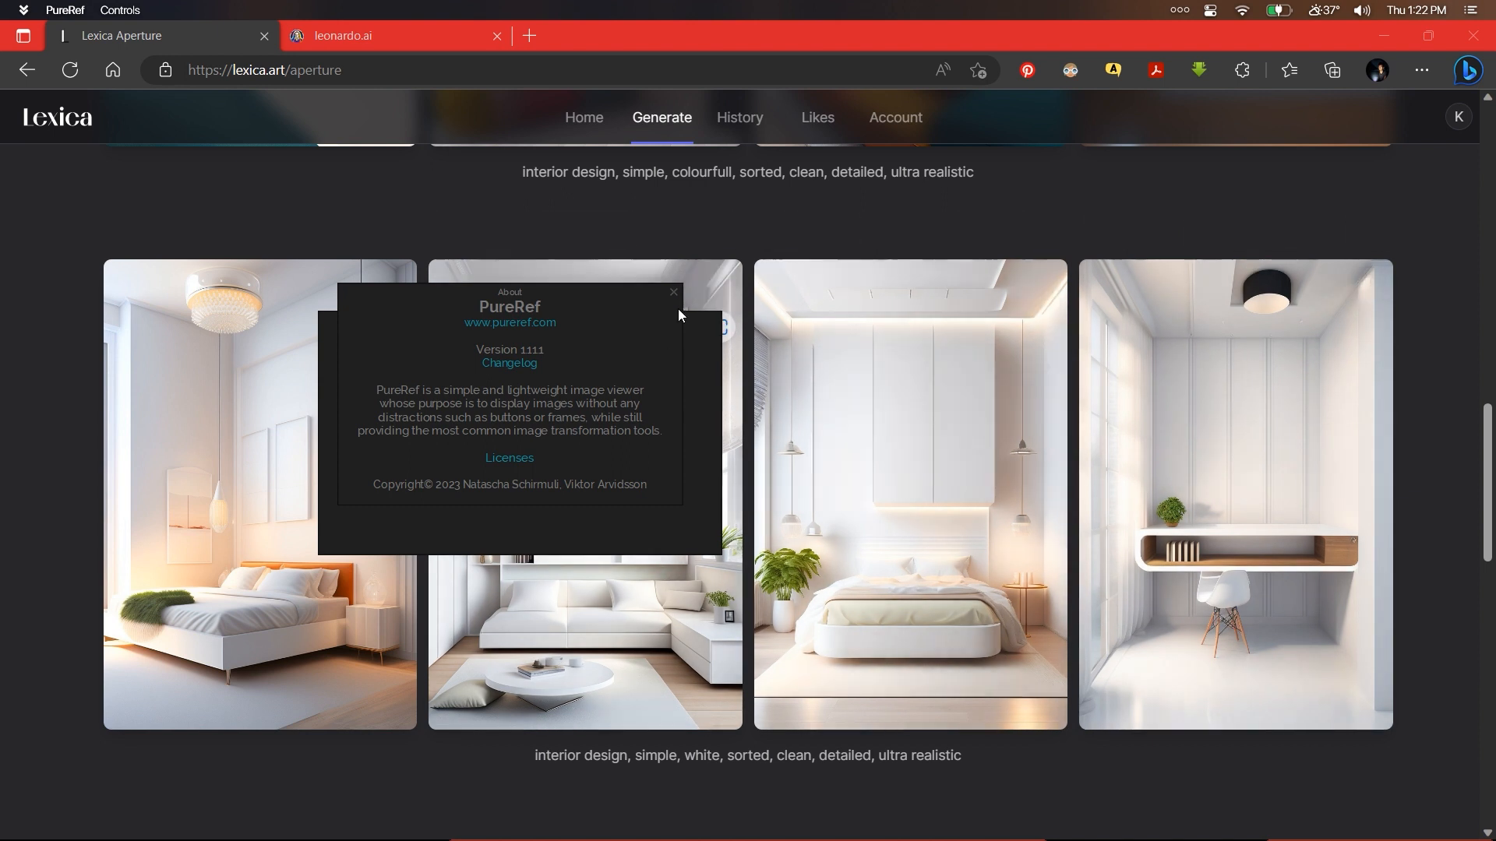
# - Add the downloaded interior design.jpg, interior design (1).jpg, white interior (1).jpg and Leonardo interior images to the PureRef board
pyautogui.click(1346, 161)
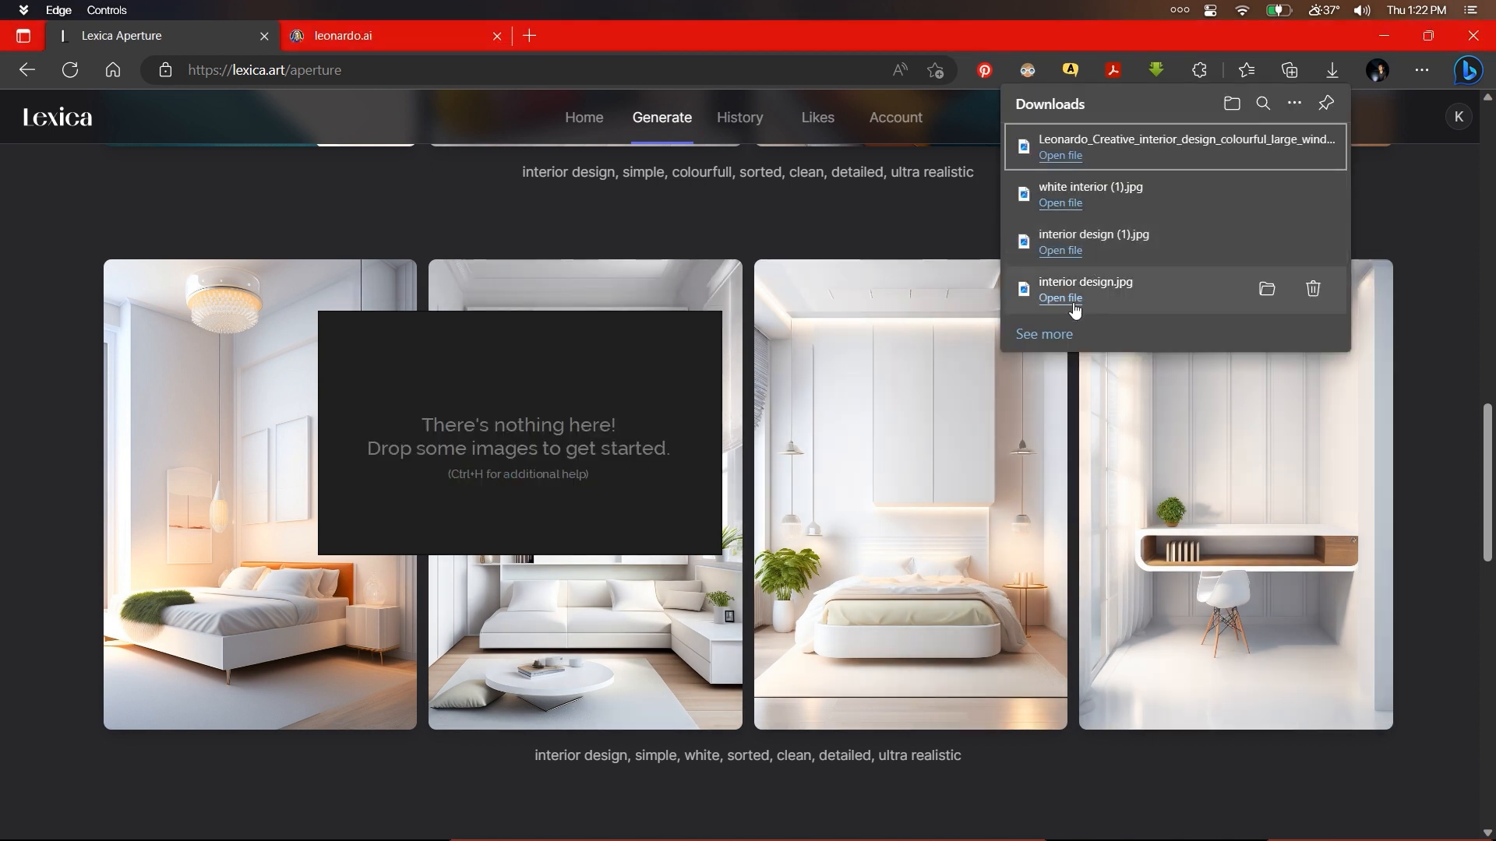
pyautogui.moveTo(1073, 302); pyautogui.dragTo(608, 432)
pyautogui.moveTo(1071, 243); pyautogui.dragTo(538, 438)
pyautogui.moveTo(1073, 195); pyautogui.dragTo(675, 406)
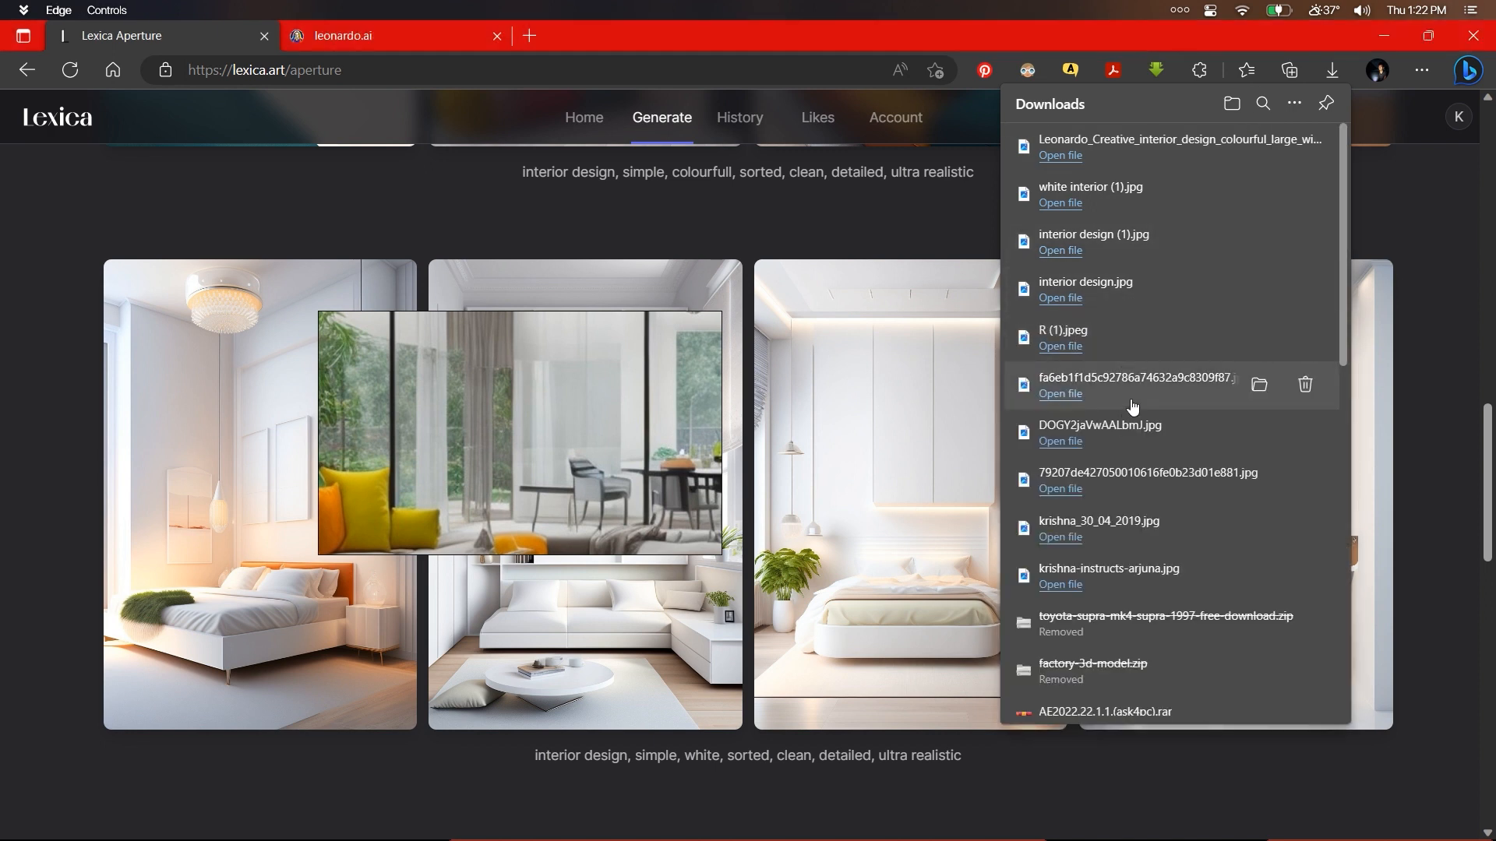
pyautogui.moveTo(1064, 337); pyautogui.dragTo(615, 434)
pyautogui.press('Delete')
pyautogui.click(1384, 36)
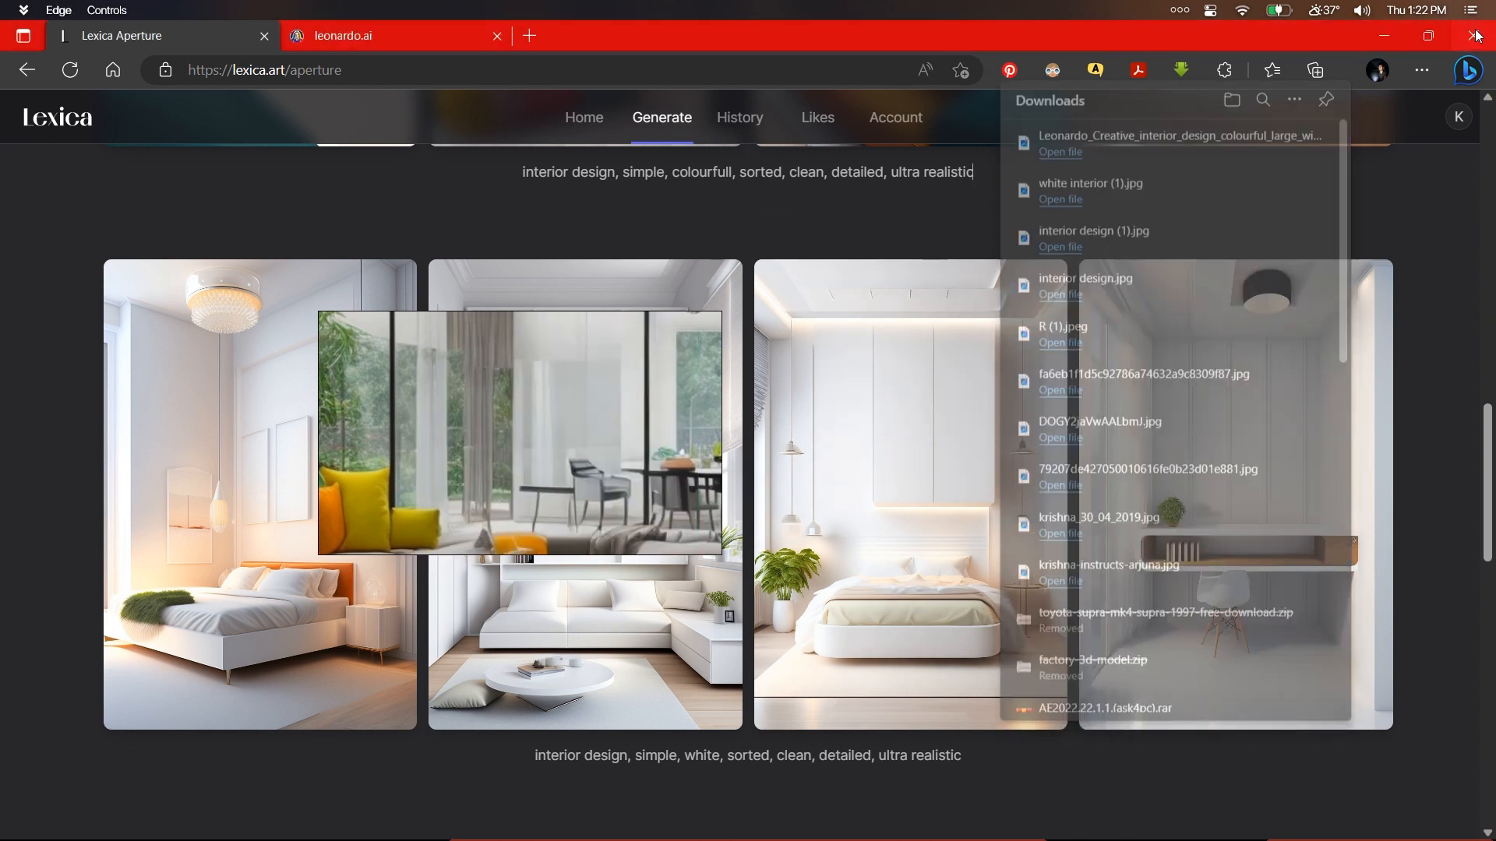
# - Enlarge the PureRef window and lay out the interior reference images in it
pyautogui.doubleClick(637, 399)
pyautogui.moveTo(717, 317); pyautogui.dragTo(935, 100)
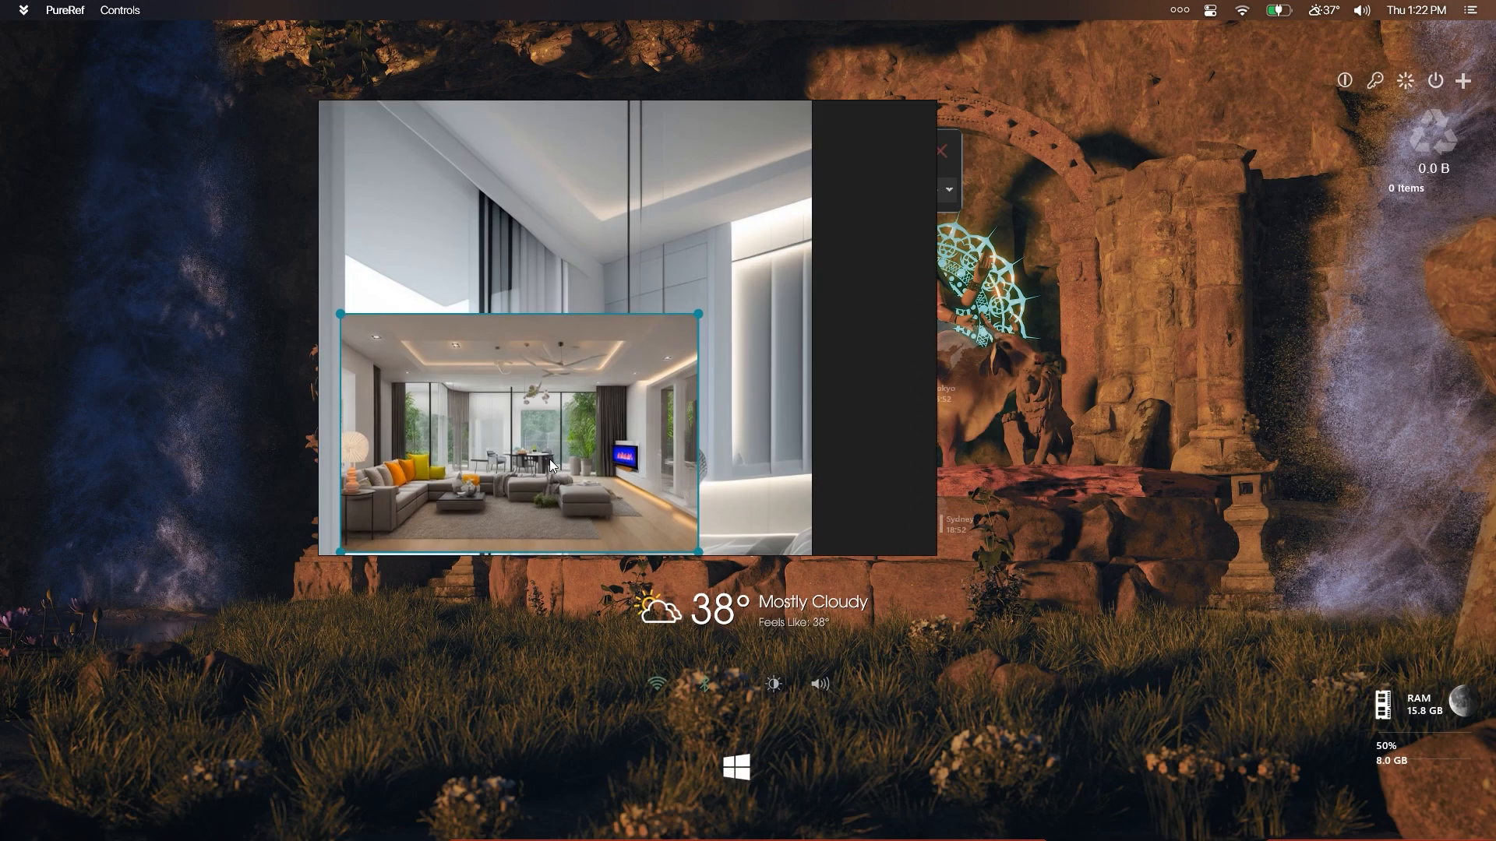
pyautogui.scroll(-3, 559, 452)
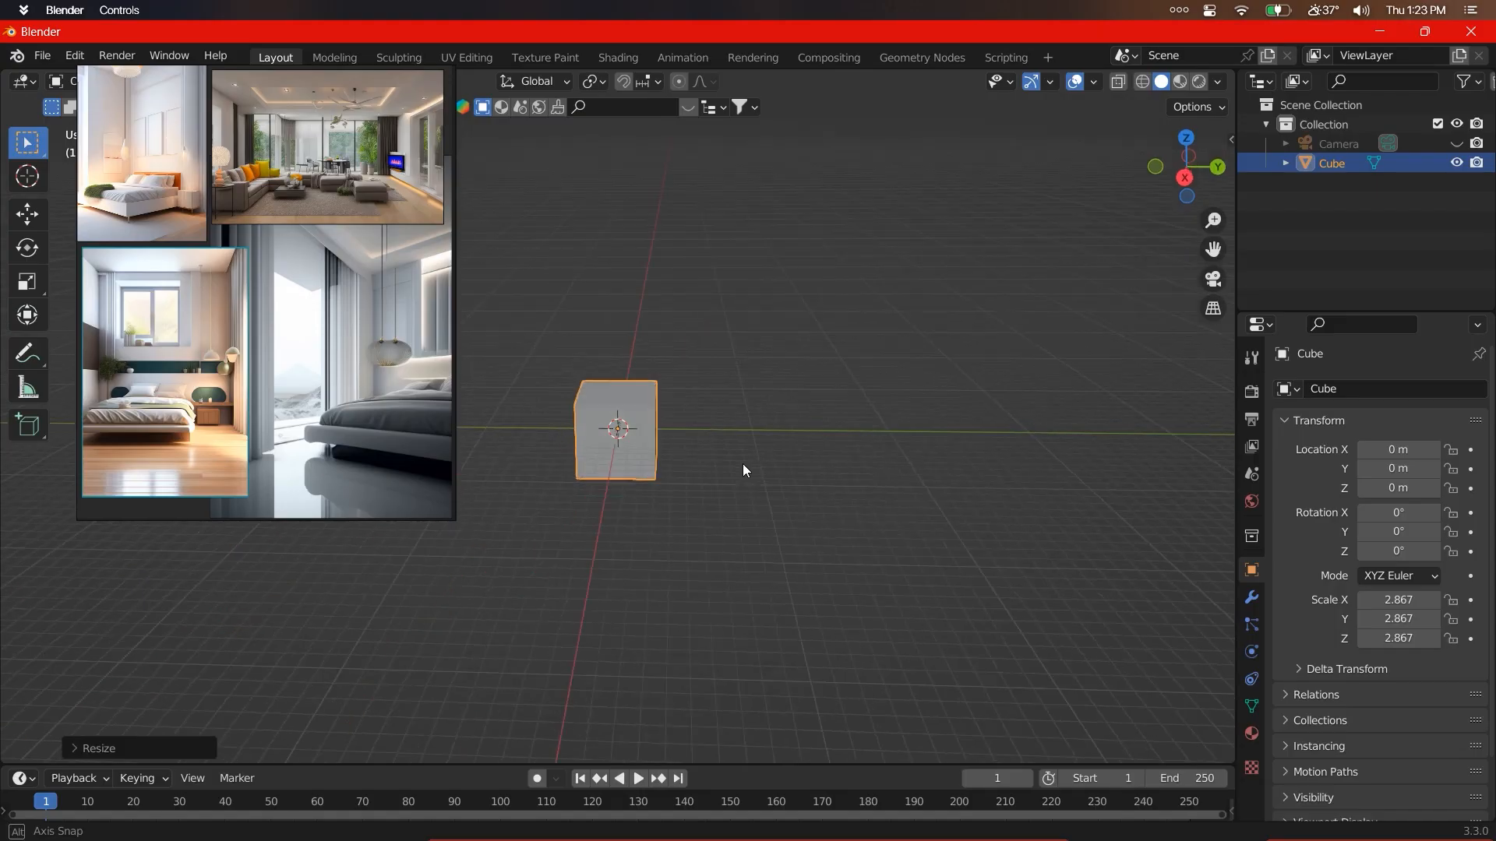
# - Switch to Blender and raise the cube along Z to about 2.8987 m so it sits on the grid floor
pyautogui.moveTo(743, 465); pyautogui.dragTo(750, 465, button='middle')
pyautogui.press('KP_1')
pyautogui.keyDown('shift'); pyautogui.moveTo(656, 493); pyautogui.dragTo(814, 514, button='middle'); pyautogui.keyUp('shift')
pyautogui.press('g')
pyautogui.press('z')
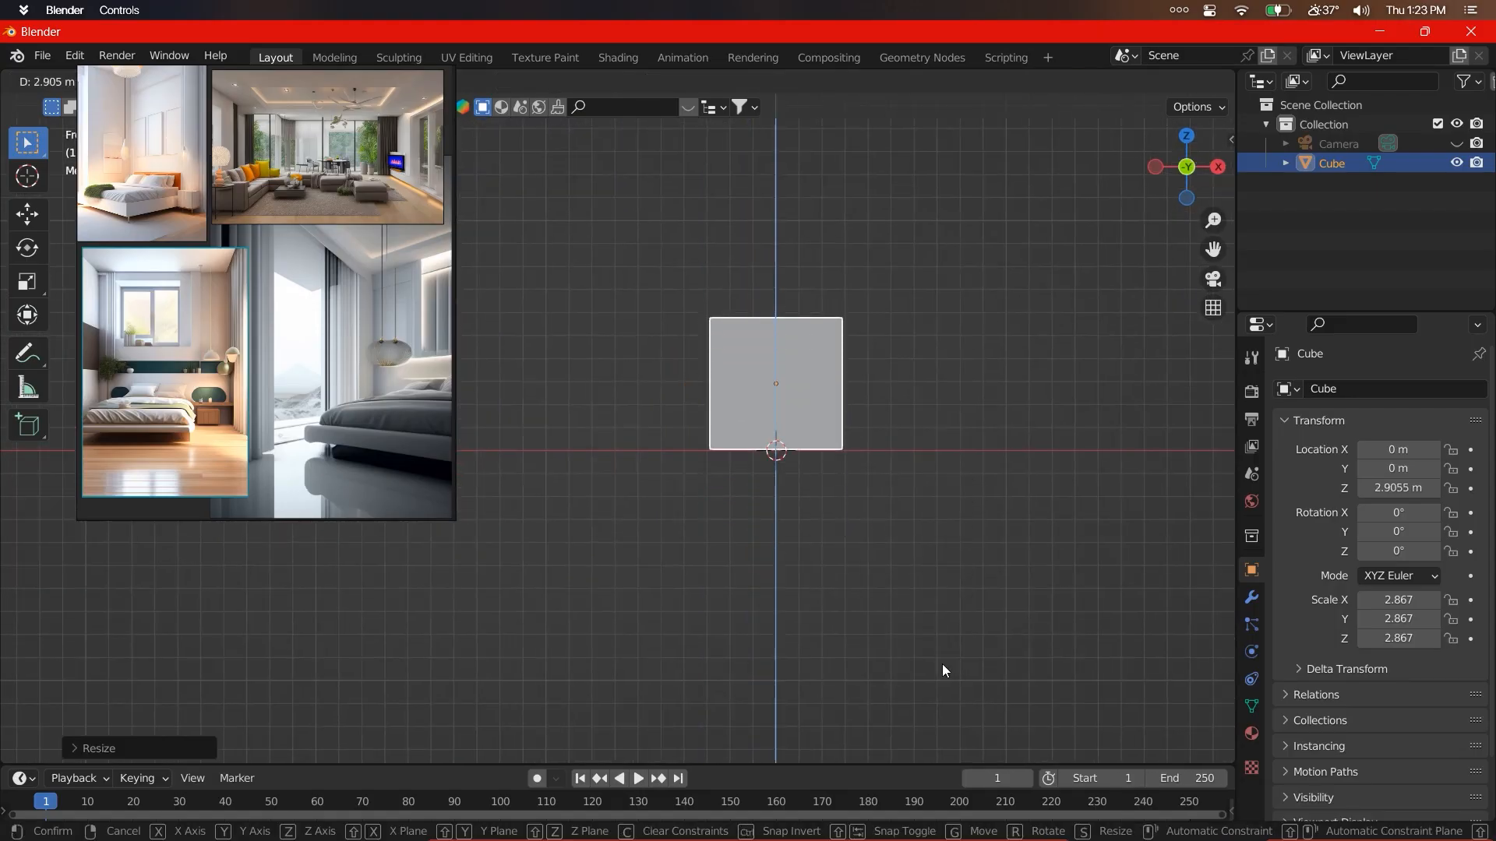
pyautogui.click(943, 662)
# - Set the cube's origin to the 3D cursor at its base
pyautogui.scroll(5, 943, 662)
pyautogui.press('Tab')
pyautogui.moveTo(1101, 607); pyautogui.dragTo(828, 475, button='middle')
pyautogui.scroll(-5, 828, 475)
pyautogui.hotkey('alt', 'z')
pyautogui.press('Tab')
pyautogui.rightClick(750, 434)
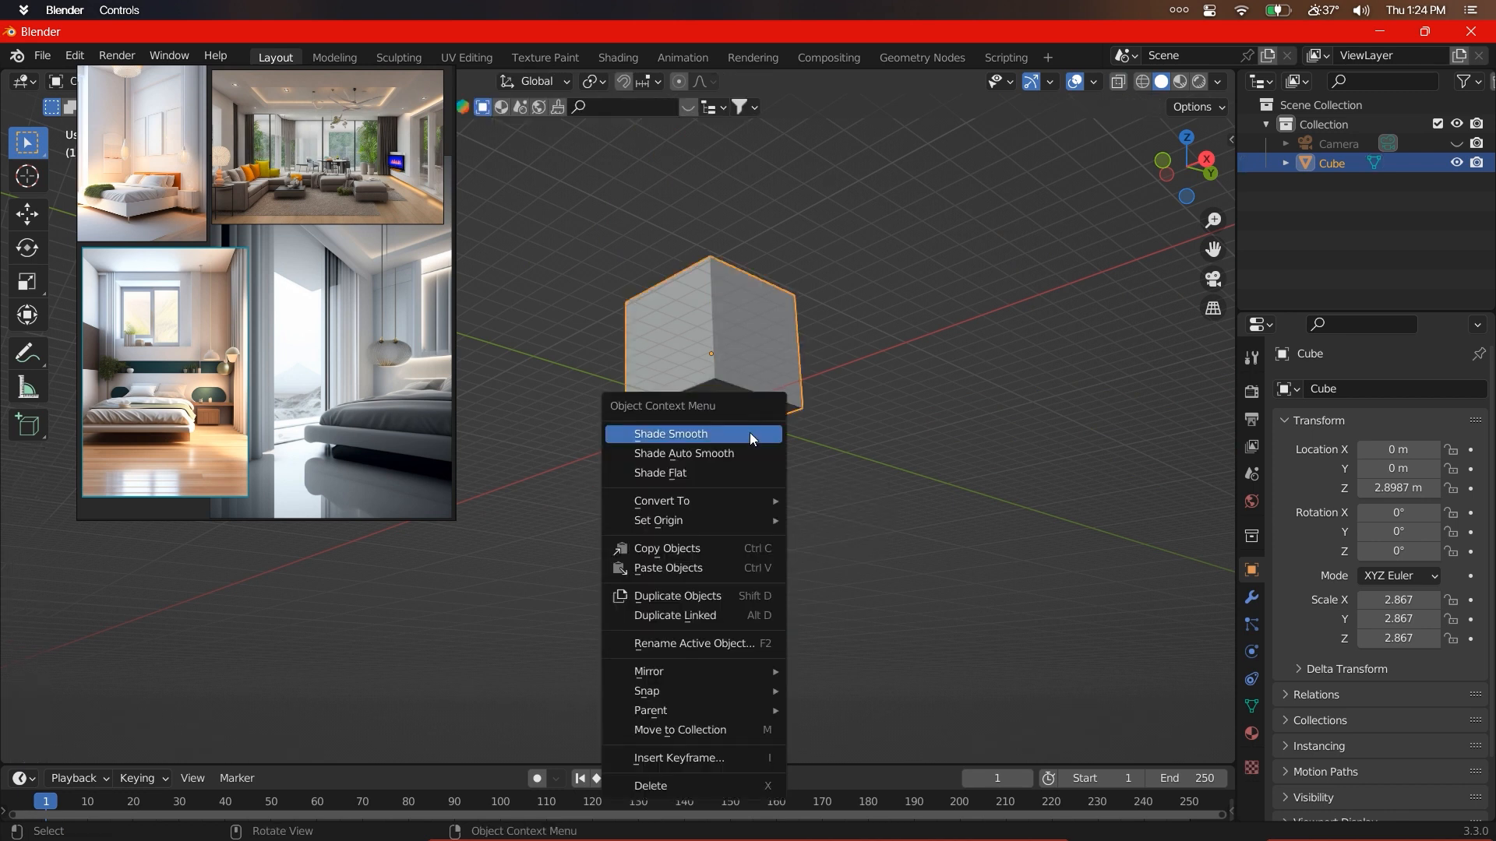
pyautogui.moveTo(763, 520)
pyautogui.click(871, 561)
pyautogui.moveTo(786, 437); pyautogui.dragTo(880, 448, button='middle')
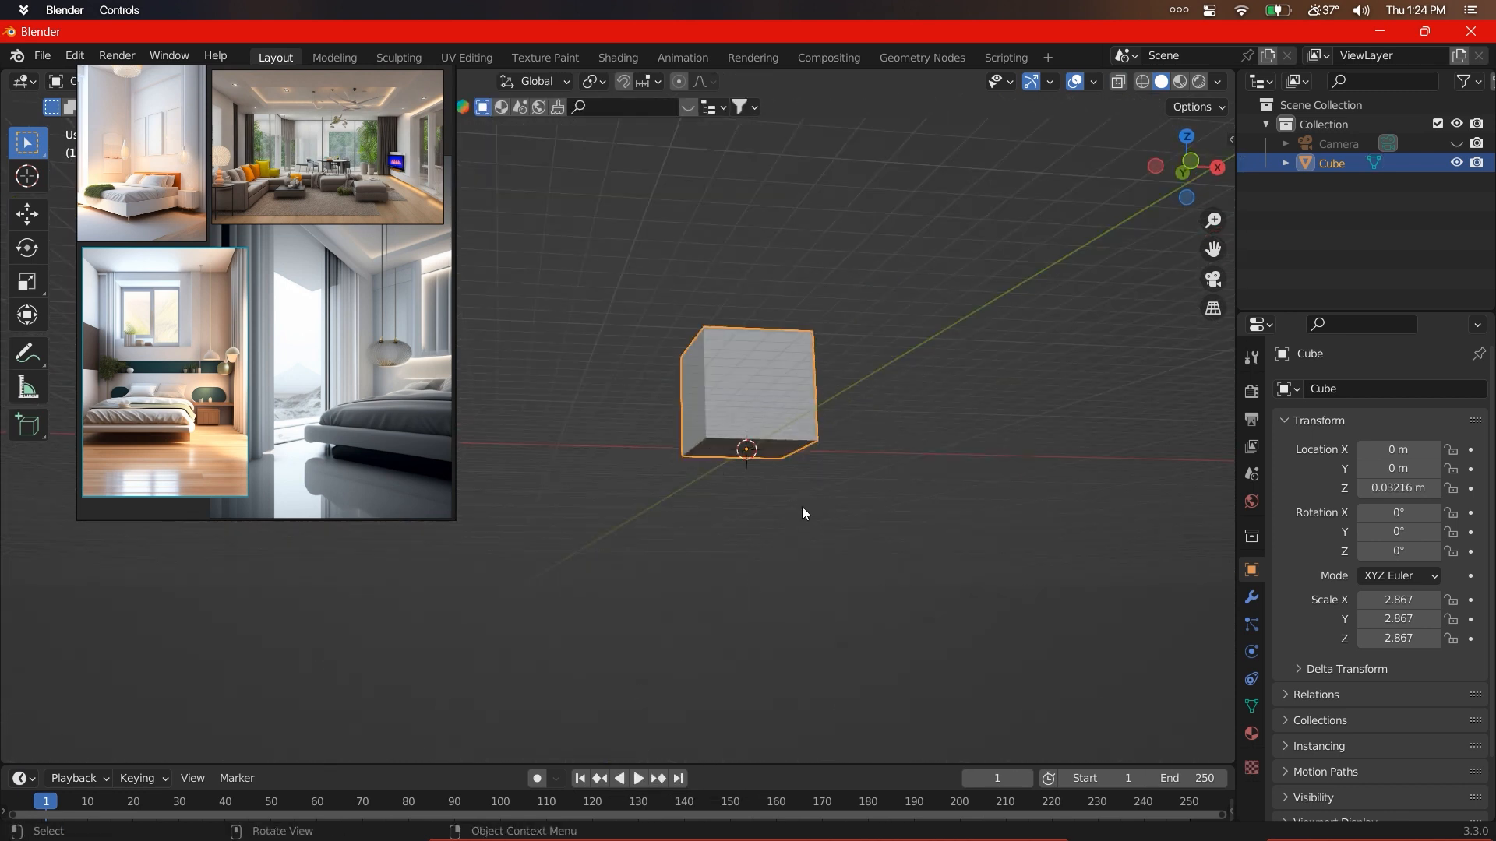
# - Snap the cube to the 3D cursor at the world origin and scale it up uniformly
pyautogui.scroll(4, 830, 401)
pyautogui.keyDown('shift'); pyautogui.moveTo(927, 347); pyautogui.dragTo(769, 441, button='middle'); pyautogui.keyUp('shift')
pyautogui.scroll(2, 779, 434)
pyautogui.scroll(-3, 690, 513)
pyautogui.press('s')
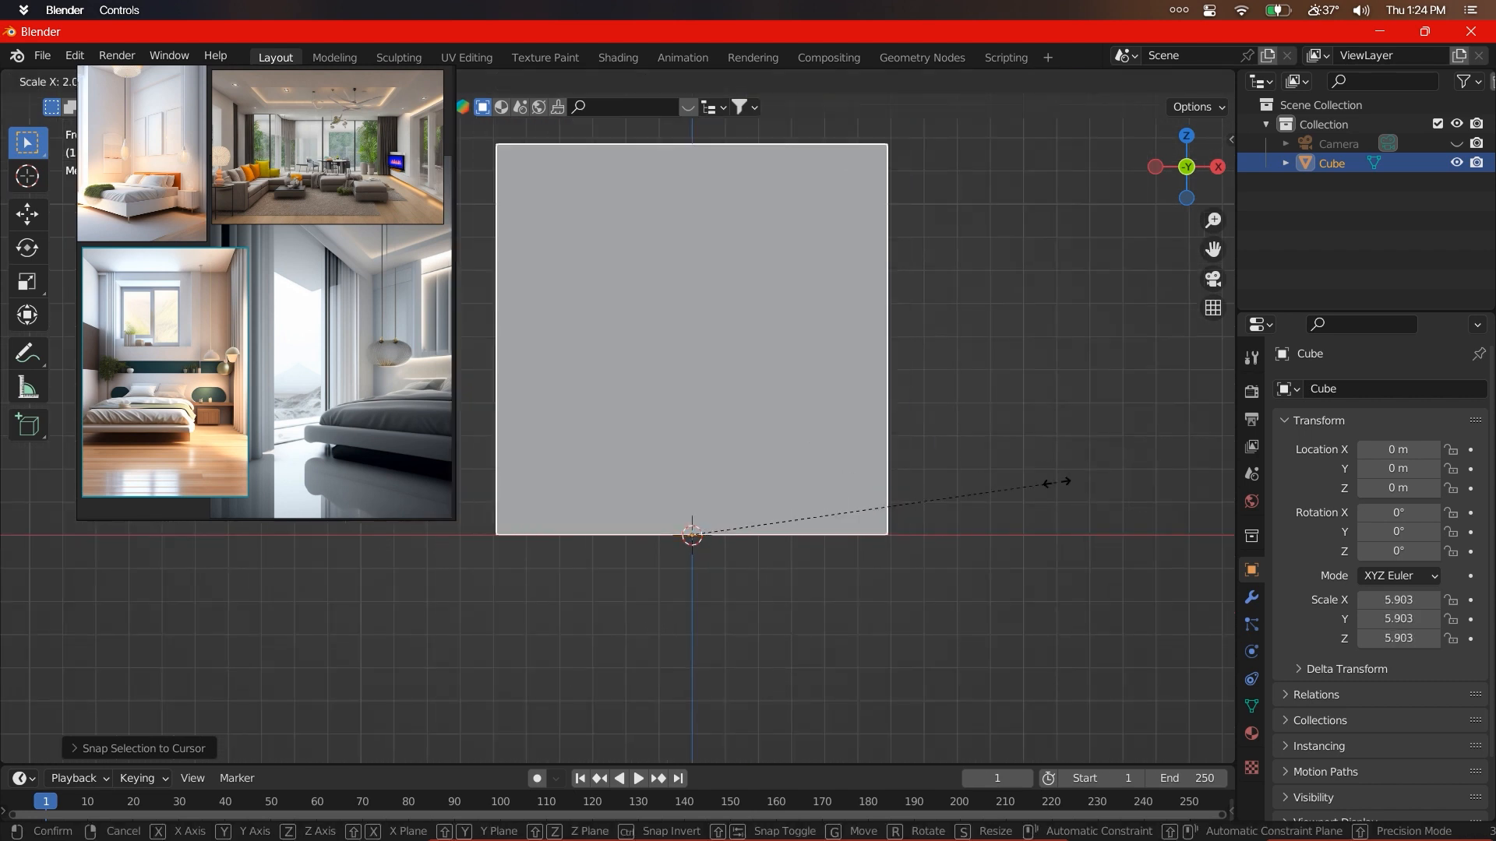
pyautogui.click(935, 505)
# - Scale the cube per axis to room proportions of about 6.809 in X, 8.476 in Y and 7.026 in Z
pyautogui.scroll(-3, 934, 507)
pyautogui.press('s')
pyautogui.press('z')
pyautogui.click(1025, 480)
pyautogui.moveTo(1025, 480); pyautogui.dragTo(846, 452, button='middle')
pyautogui.press('s')
pyautogui.press('x')
pyautogui.click(1081, 445)
pyautogui.moveTo(1081, 445); pyautogui.dragTo(635, 413, button='middle')
pyautogui.scroll(5, 635, 413)
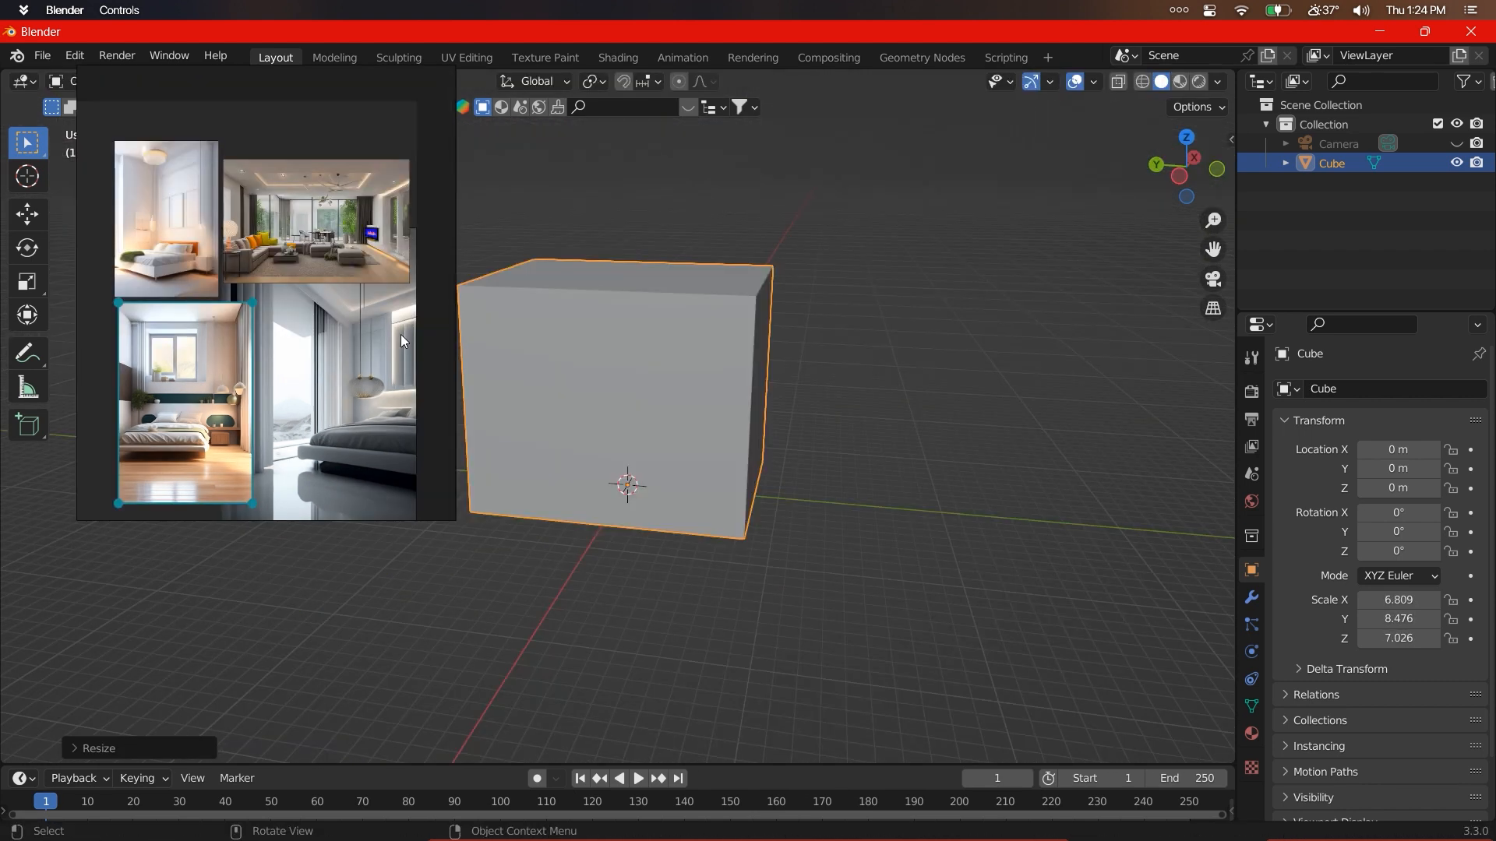
# - Enlarge the reference board and examine the bedroom images, especially the grey bedroom with the tall window
pyautogui.doubleClick(400, 335)
pyautogui.moveTo(456, 520); pyautogui.dragTo(865, 754)
pyautogui.scroll(-3, 327, 316)
pyautogui.doubleClick(345, 339)
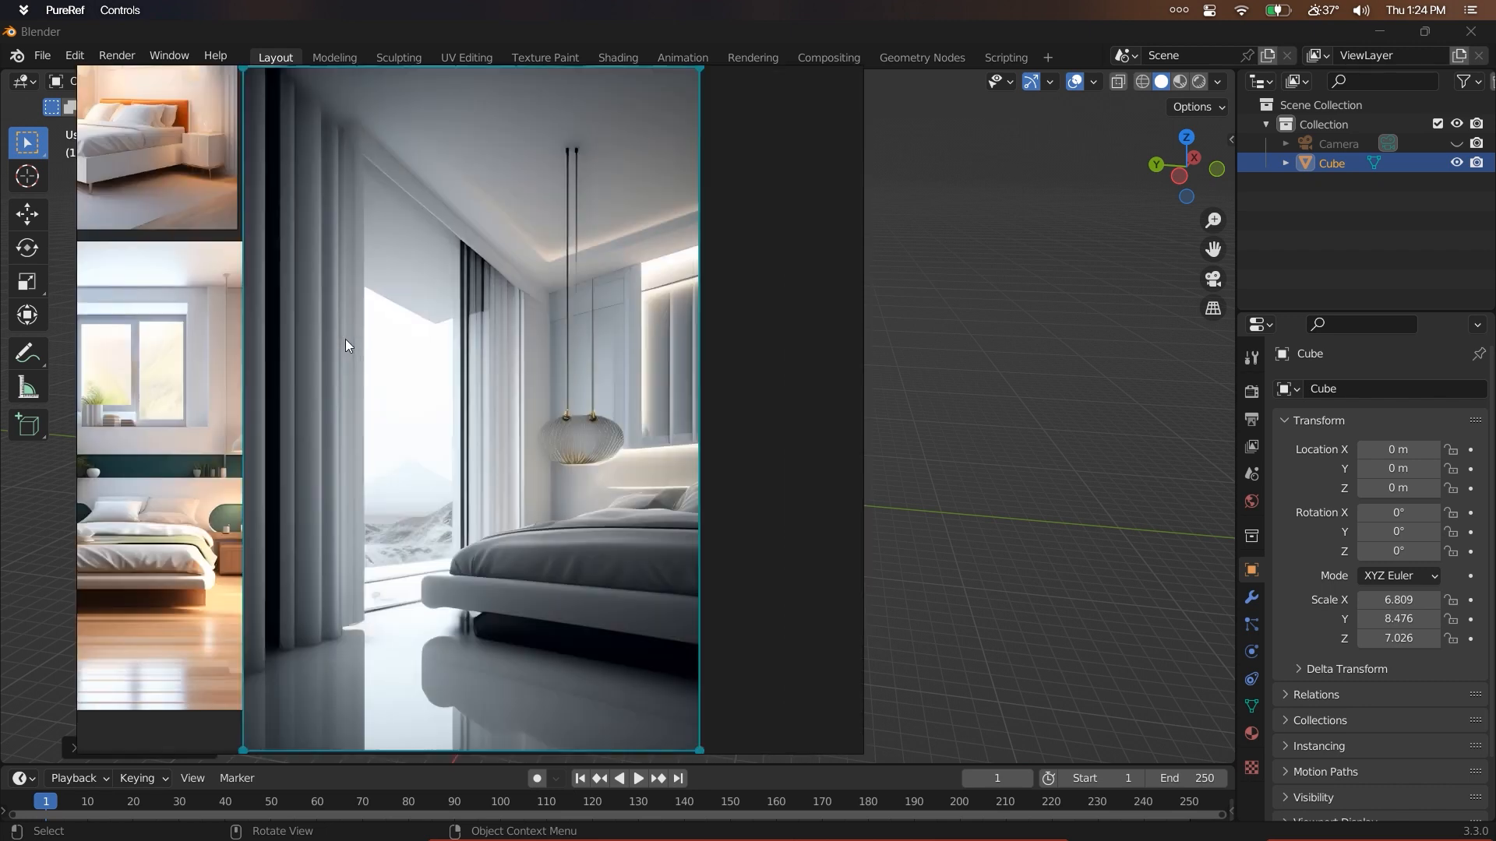
pyautogui.moveTo(413, 535); pyautogui.dragTo(649, 591, button='middle')
pyautogui.scroll(-2, 514, 499)
pyautogui.moveTo(564, 492); pyautogui.dragTo(466, 493, button='middle')
pyautogui.moveTo(578, 544); pyautogui.dragTo(499, 539, button='middle')
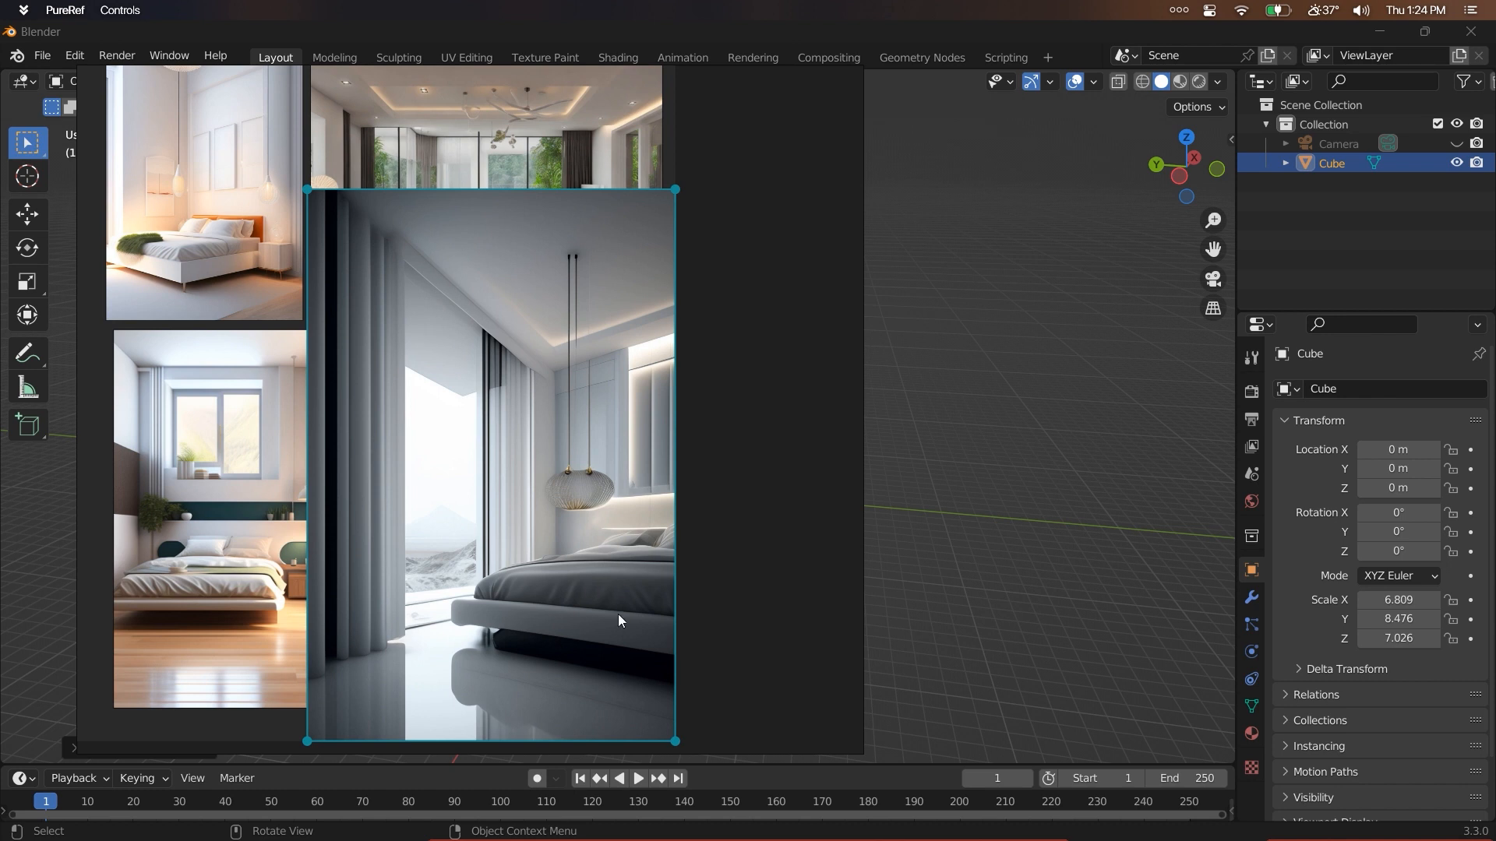
pyautogui.moveTo(174, 449); pyautogui.dragTo(178, 601, button='middle')
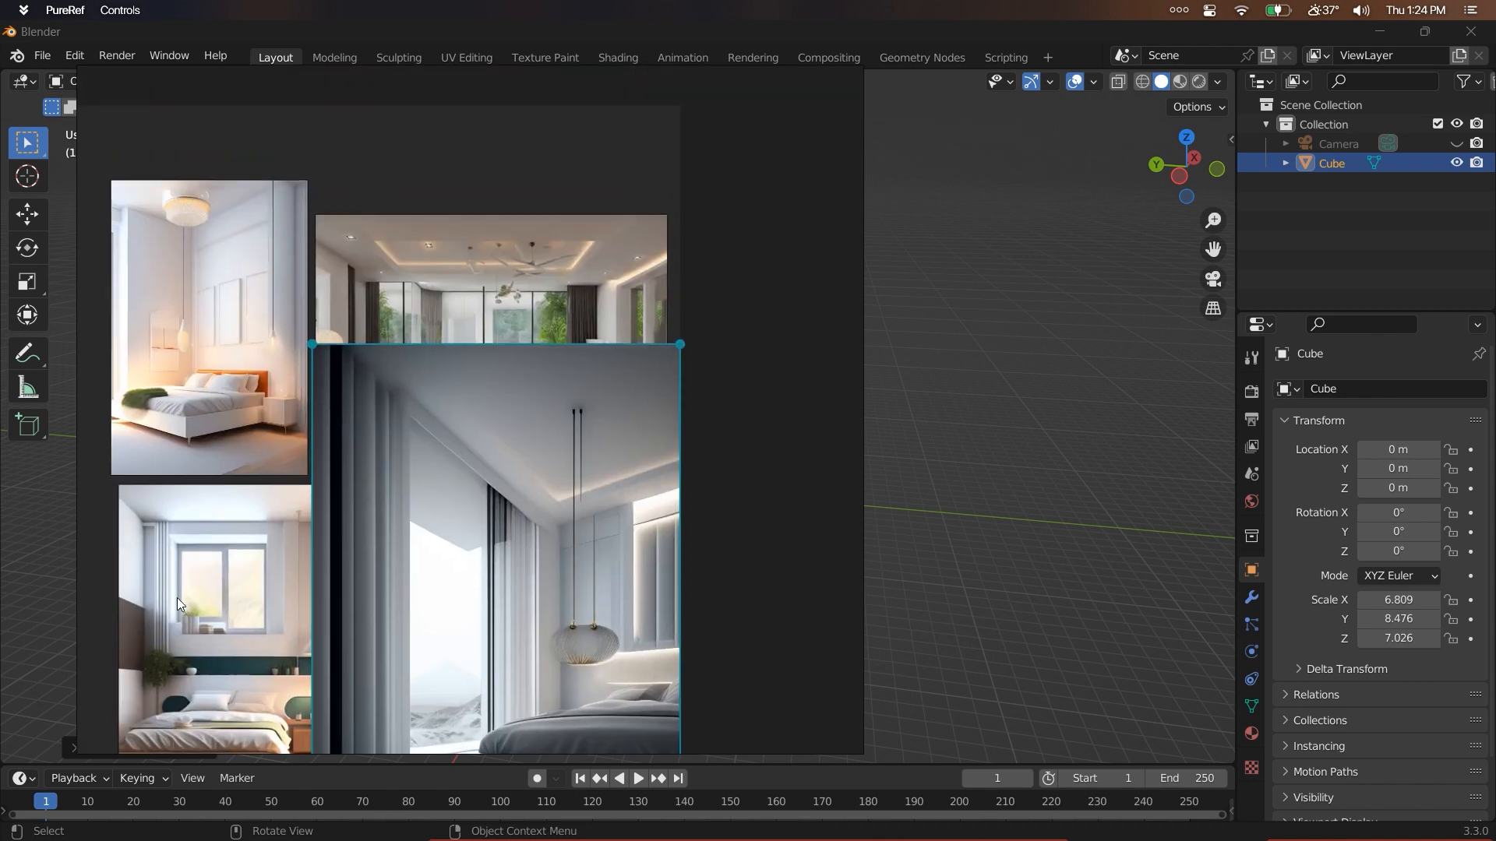
# - Move the living-room image above the grey bedroom image and shrink the reference window
pyautogui.moveTo(487, 302); pyautogui.dragTo(492, 184)
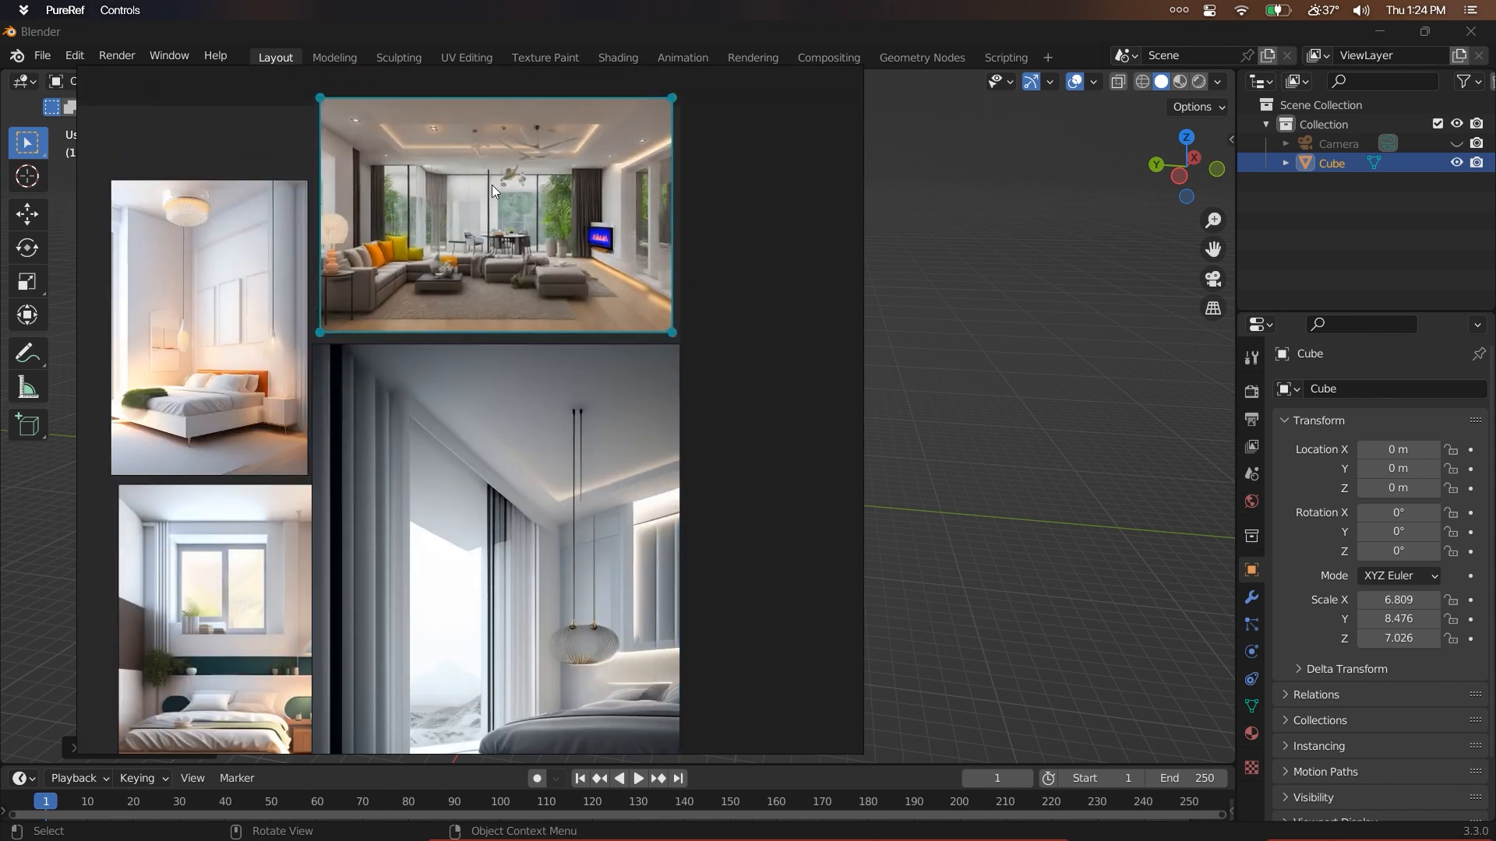
pyautogui.scroll(-1, 681, 507)
pyautogui.moveTo(683, 509); pyautogui.dragTo(682, 481, button='middle')
pyautogui.moveTo(867, 744); pyautogui.dragTo(502, 602)
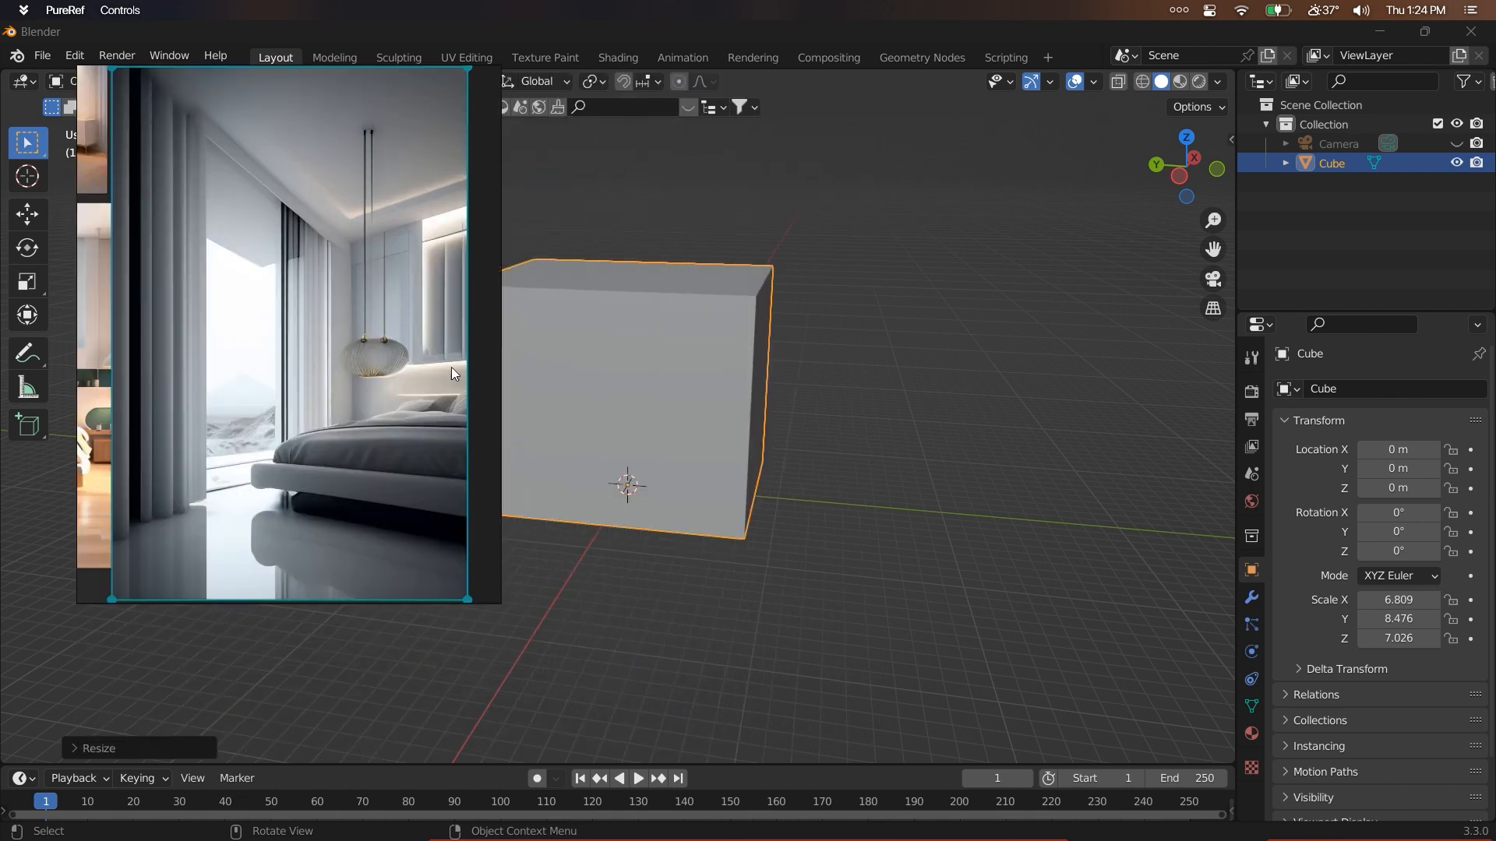
# - Move the reference window into the screen's corner and narrow it to show only the grey bedroom image
pyautogui.moveTo(472, 560); pyautogui.dragTo(355, 491, button='right')
pyautogui.click(384, 529)
pyautogui.moveTo(384, 532); pyautogui.dragTo(313, 334)
pyautogui.scroll(-5, 213, 260)
pyautogui.scroll(5, 233, 210)
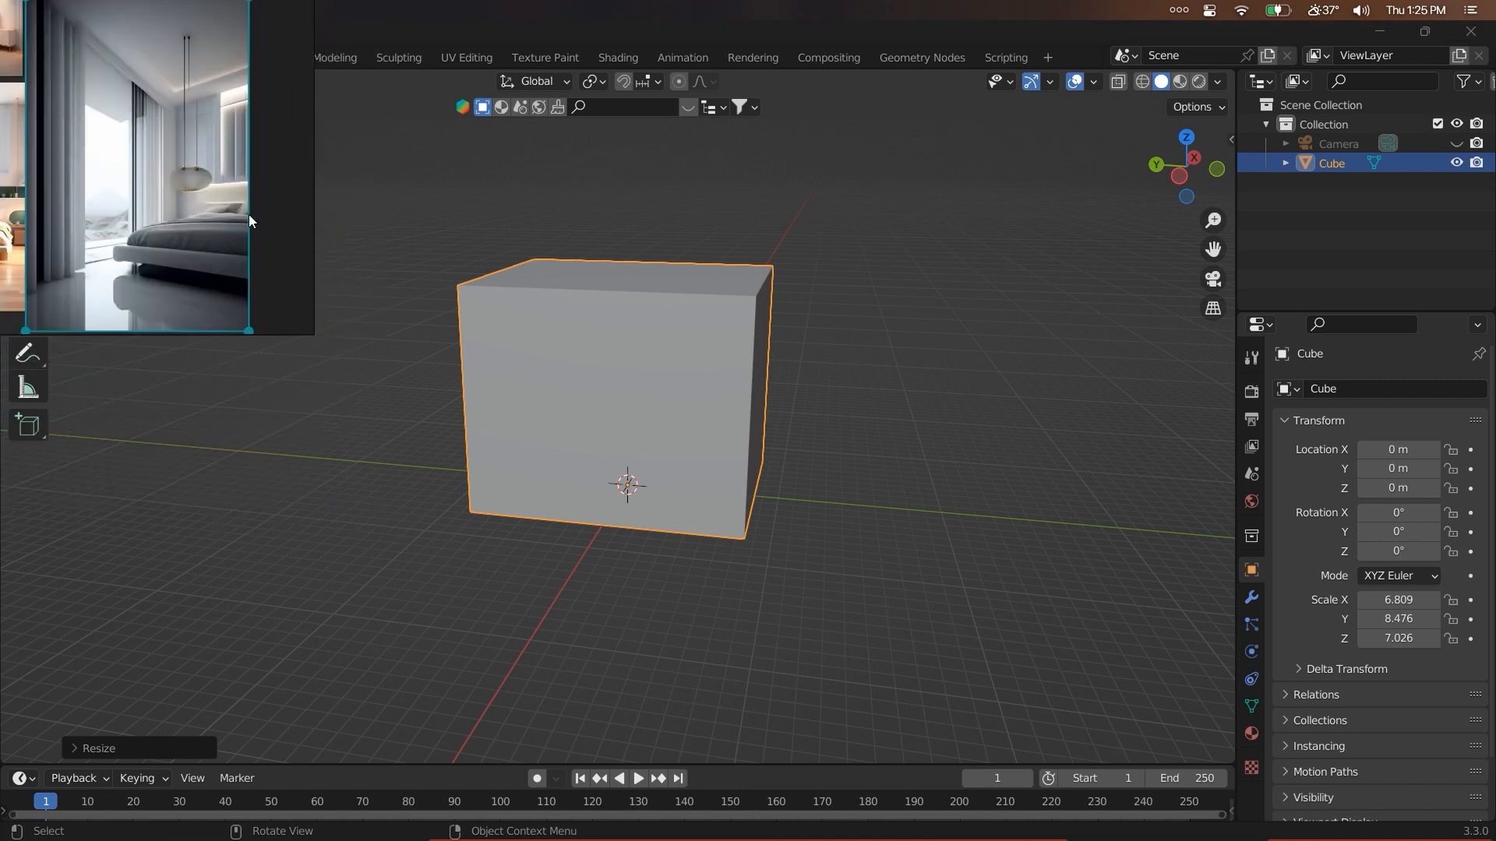
pyautogui.moveTo(314, 320); pyautogui.dragTo(187, 315)
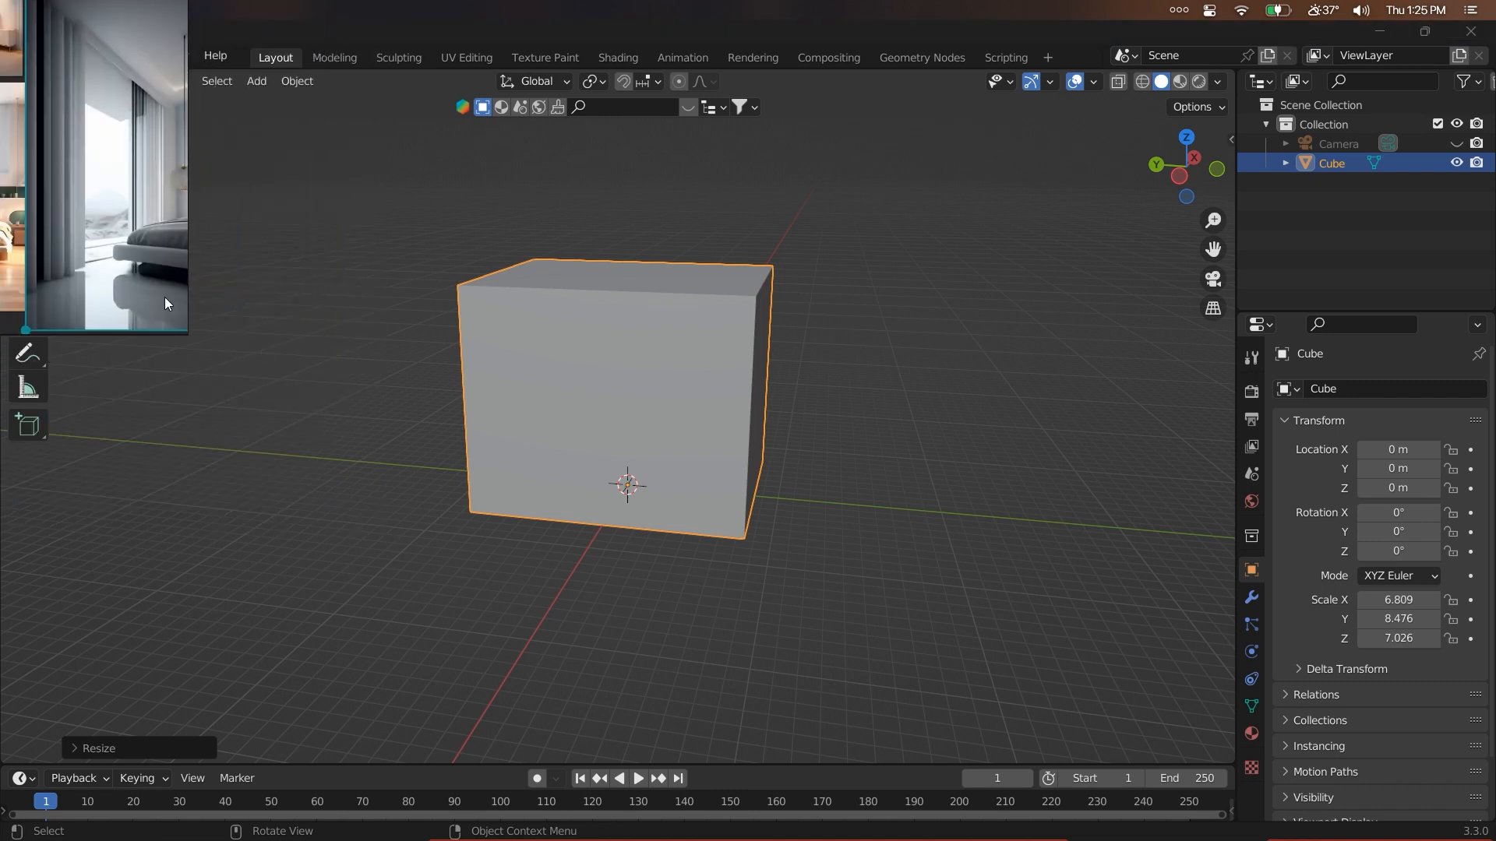
pyautogui.moveTo(725, 427); pyautogui.dragTo(577, 434)
pyautogui.press('super')
pyautogui.press('super')
# - Scale the room cube along X to about 7.538
pyautogui.moveTo(1018, 426); pyautogui.dragTo(785, 511, button='middle')
pyautogui.press('s')
pyautogui.press('x')
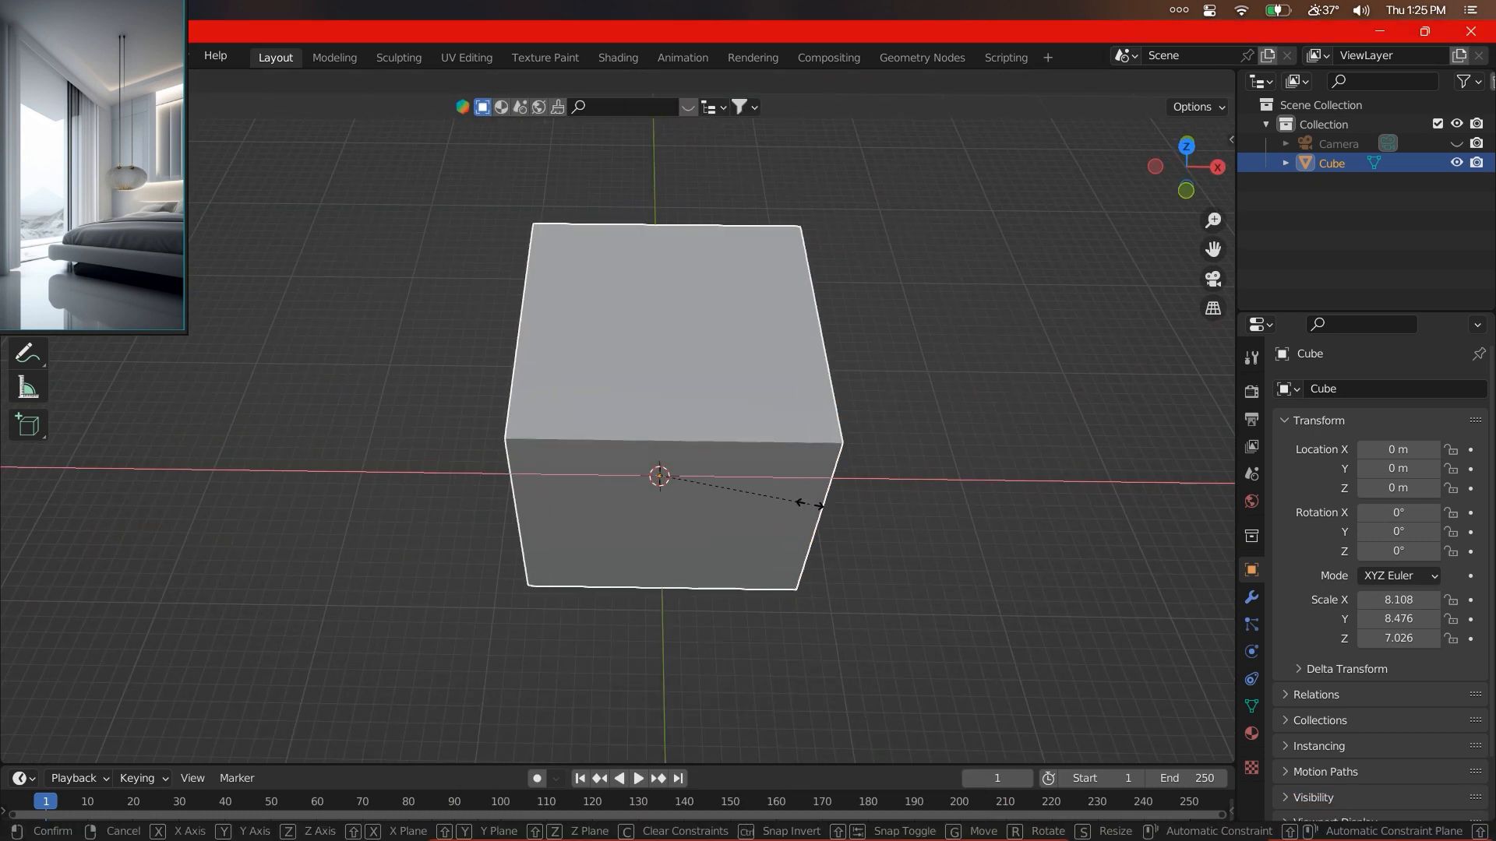
pyautogui.click(798, 501)
# - Place the 3D cursor near the base of the room cube's front wall
pyautogui.moveTo(517, 441); pyautogui.dragTo(795, 358, button='middle')
pyautogui.rightClick(657, 523)
pyautogui.press('Escape')
pyautogui.keyDown('shift'); pyautogui.rightClick(648, 521); pyautogui.keyUp('shift')
pyautogui.moveTo(649, 522); pyautogui.dragTo(633, 535, button='middle')
pyautogui.moveTo(656, 450); pyautogui.dragTo(736, 532, button='middle')
# - Duplicate the room cube, scale the copy to about 6.265 × 7.045 × 5.840 and move it to about X -4.9126 m
pyautogui.hotkey('shift', 'd')
pyautogui.rightClick(966, 475)
pyautogui.press('s')
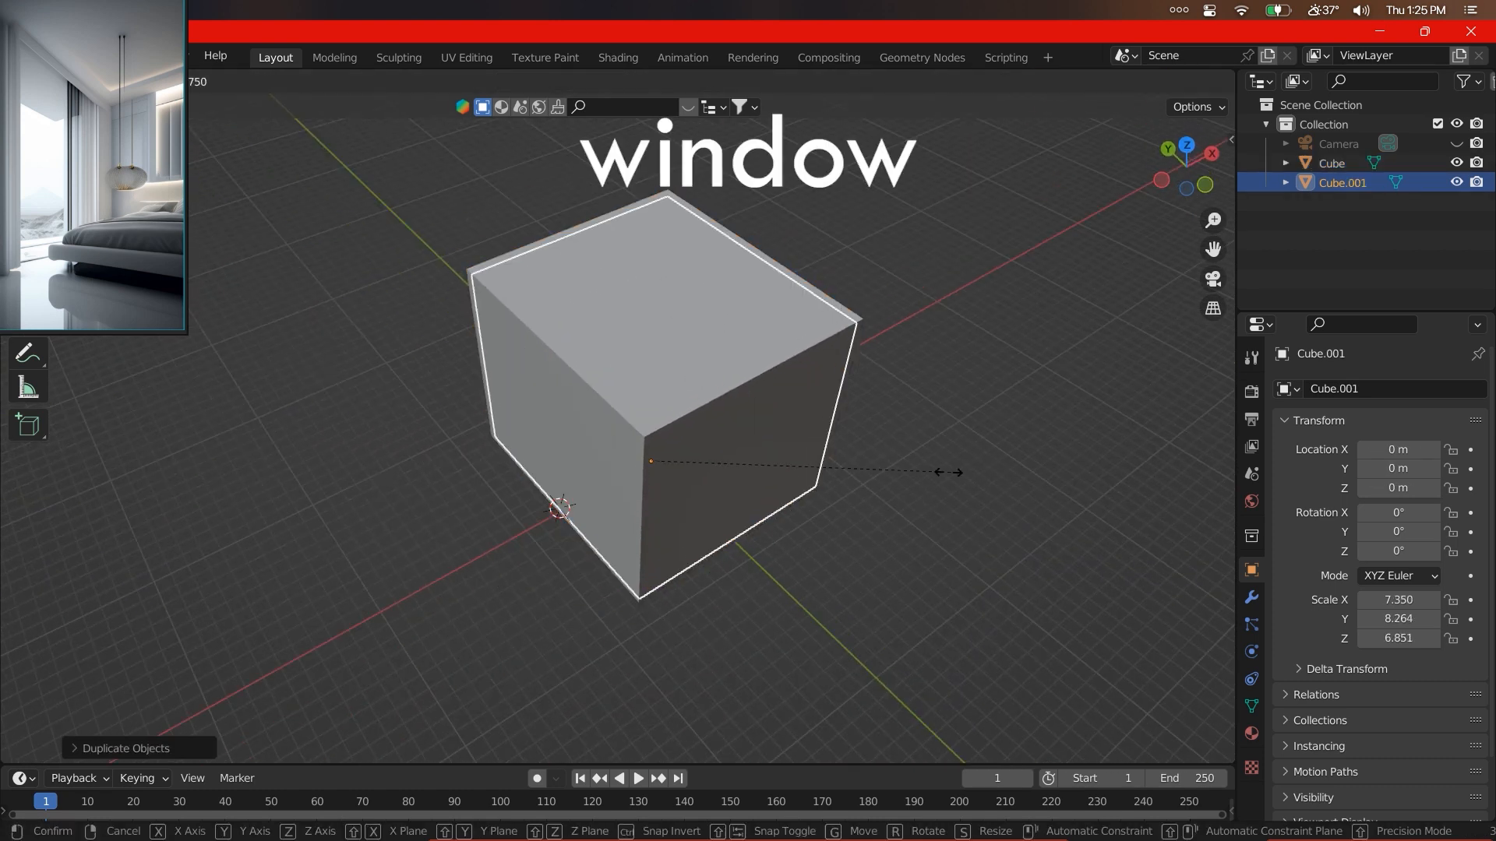
pyautogui.press('x')
pyautogui.click(795, 506)
pyautogui.press('KP_1')
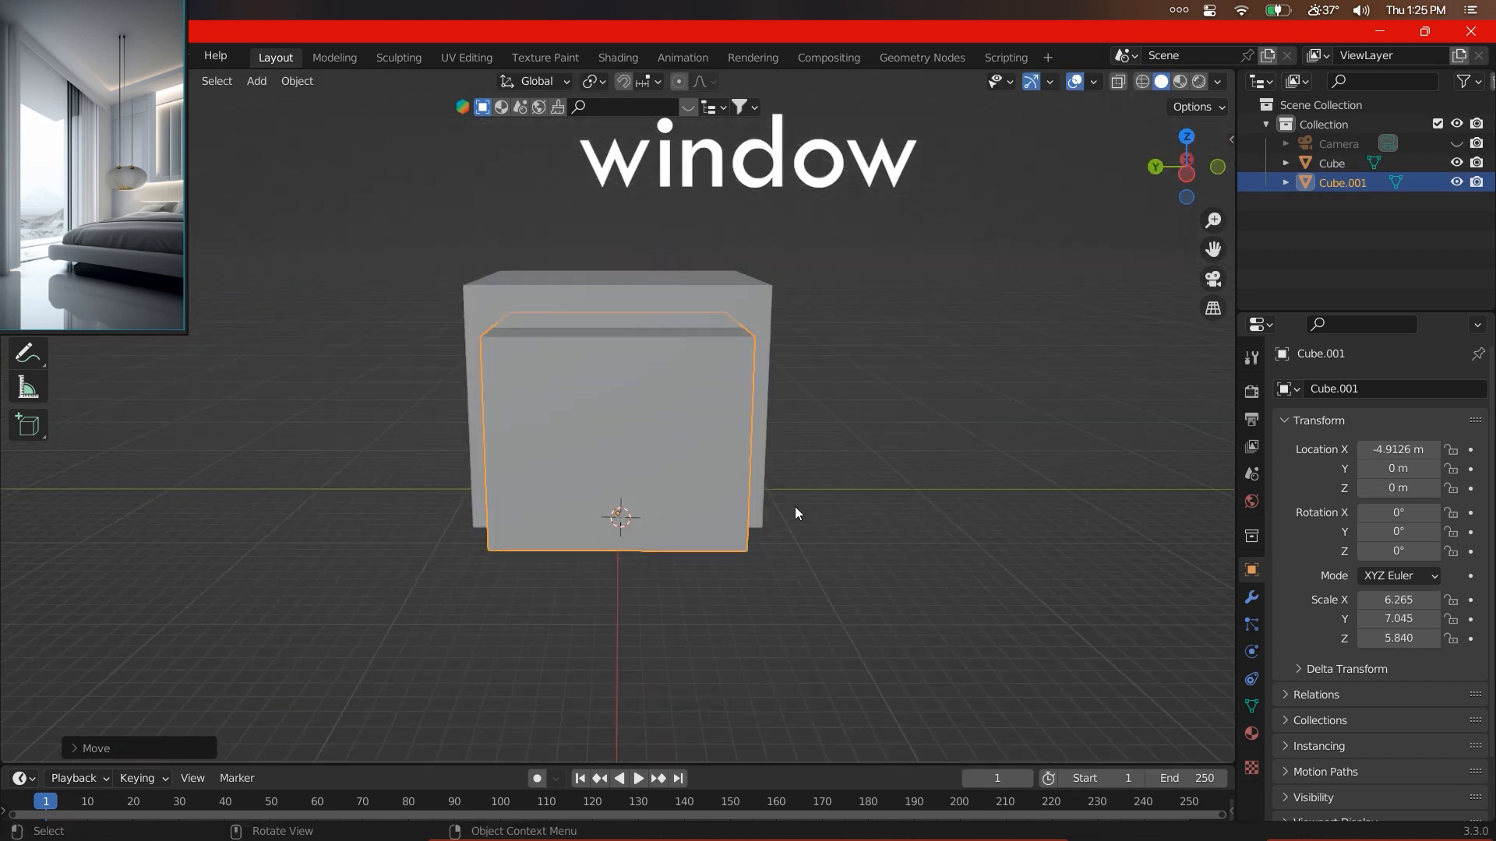
# - Scale the duplicated block to about 6.754 in Z and 4.517 in Y to form the window shape
pyautogui.moveTo(806, 516)
pyautogui.mouseDown(button='middle')
pyautogui.moveTo(719, 512)
pyautogui.moveTo(832, 521)
pyautogui.mouseUp(button='middle')
pyautogui.press('s')
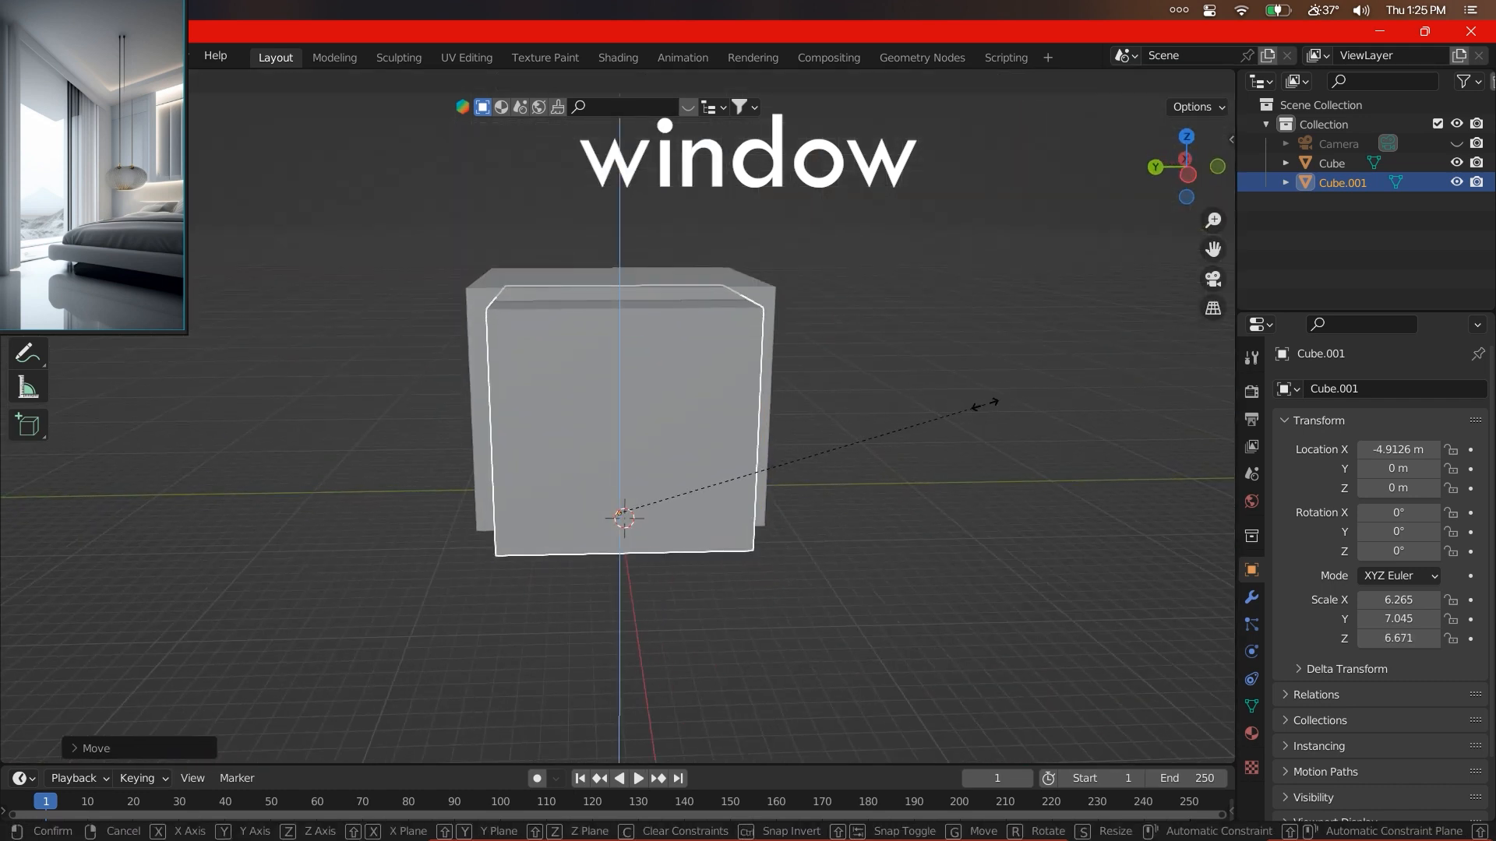
pyautogui.click(989, 404)
pyautogui.press('g')
pyautogui.rightClick(898, 484)
pyautogui.press('s')
pyautogui.press('x')
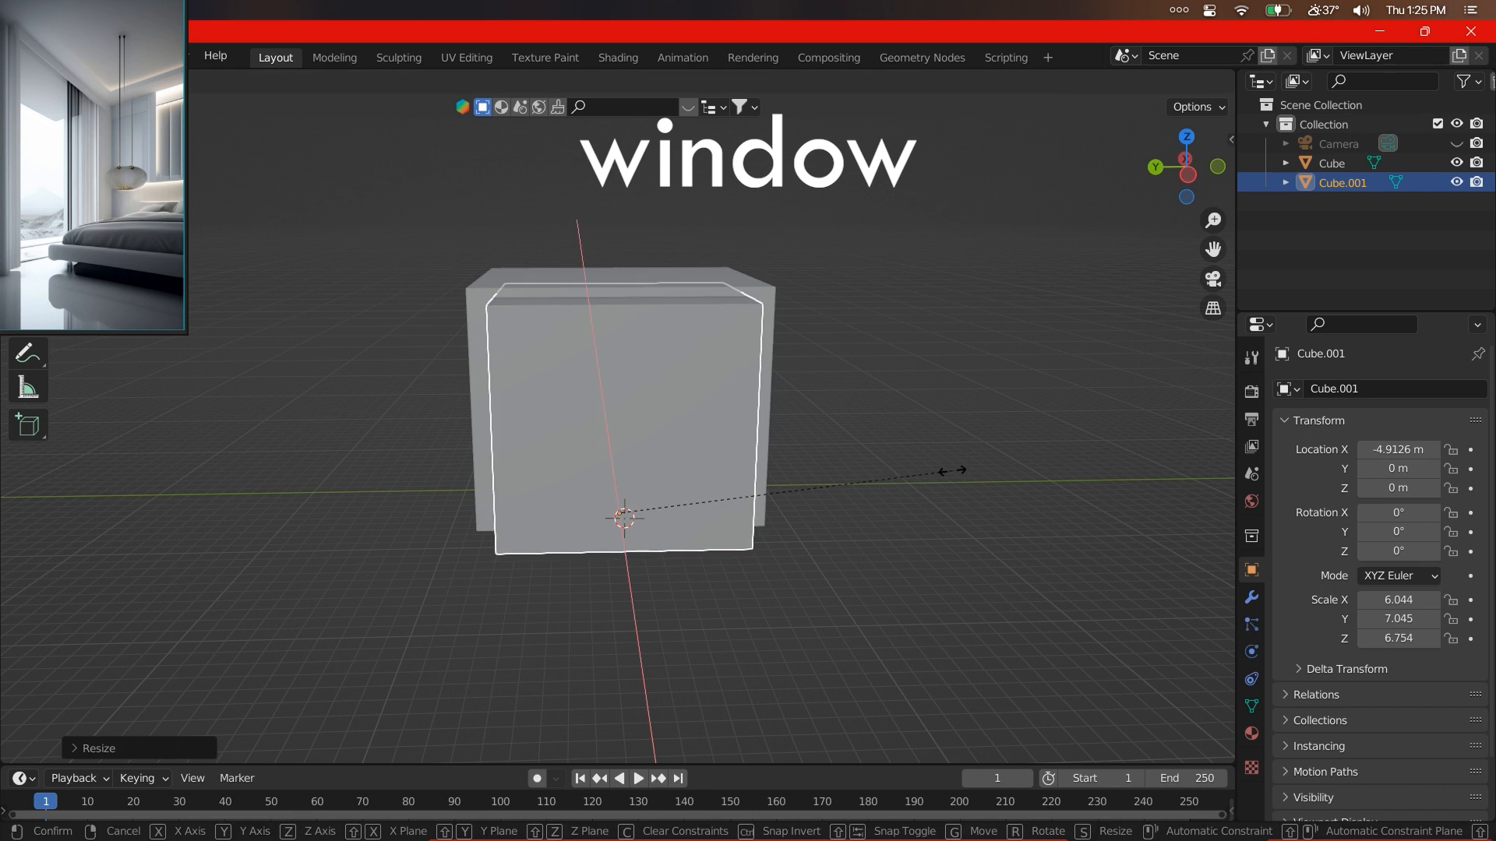
pyautogui.click(841, 493)
pyautogui.moveTo(840, 493); pyautogui.dragTo(741, 534, button='middle')
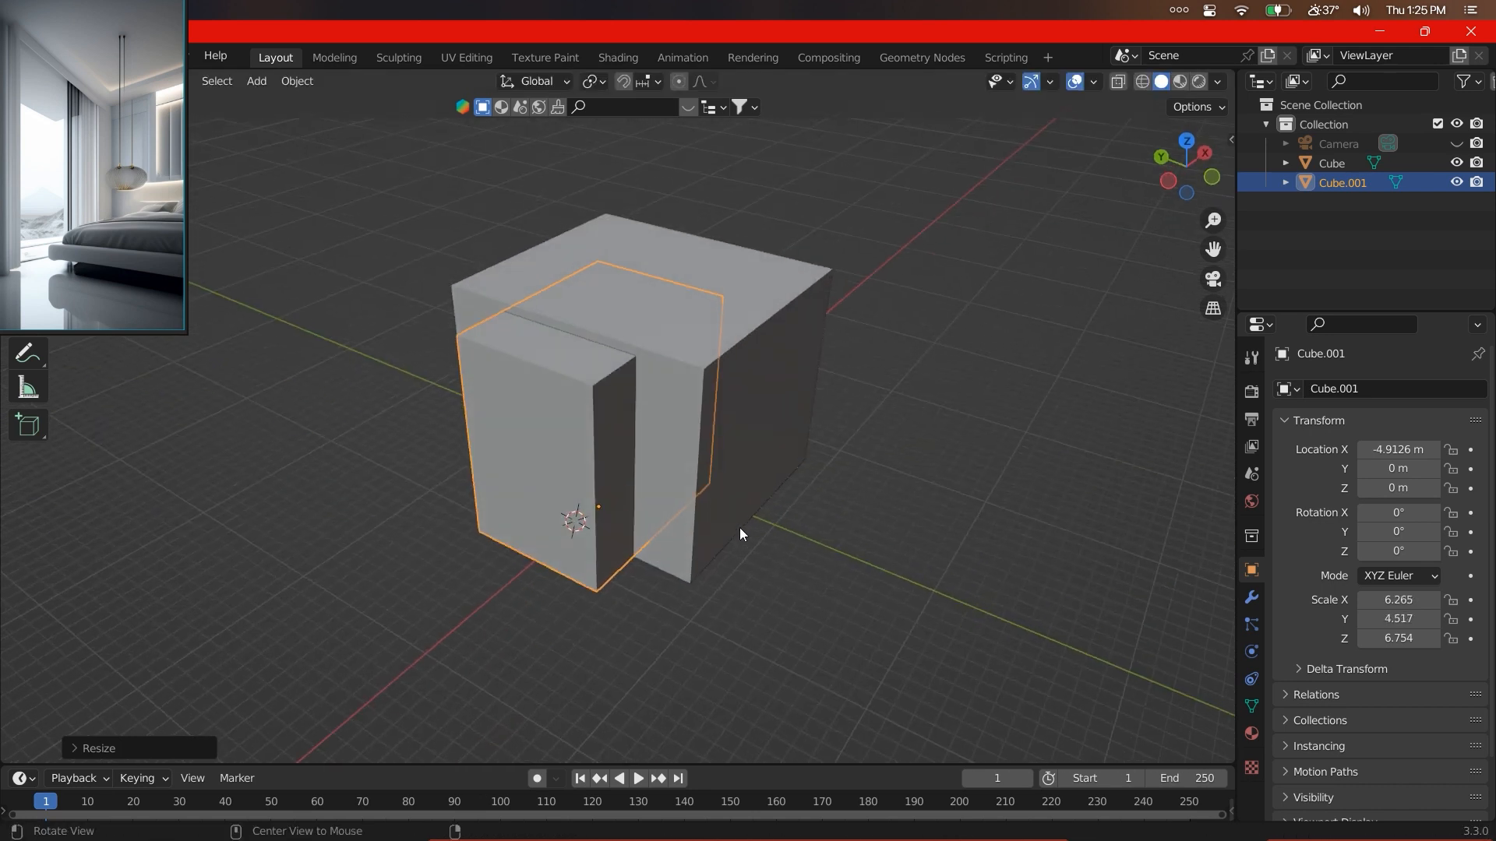
# - Thin the window block to about 1.715 along X and position it across the room's front wall
pyautogui.click(685, 509)
pyautogui.moveTo(685, 510); pyautogui.dragTo(704, 544, button='middle')
pyautogui.scroll(2, 704, 544)
pyautogui.press('g')
pyautogui.rightClick(792, 478)
# - Add a Solidify modifier to the room cube and apply the cube's transform
pyautogui.click(793, 478)
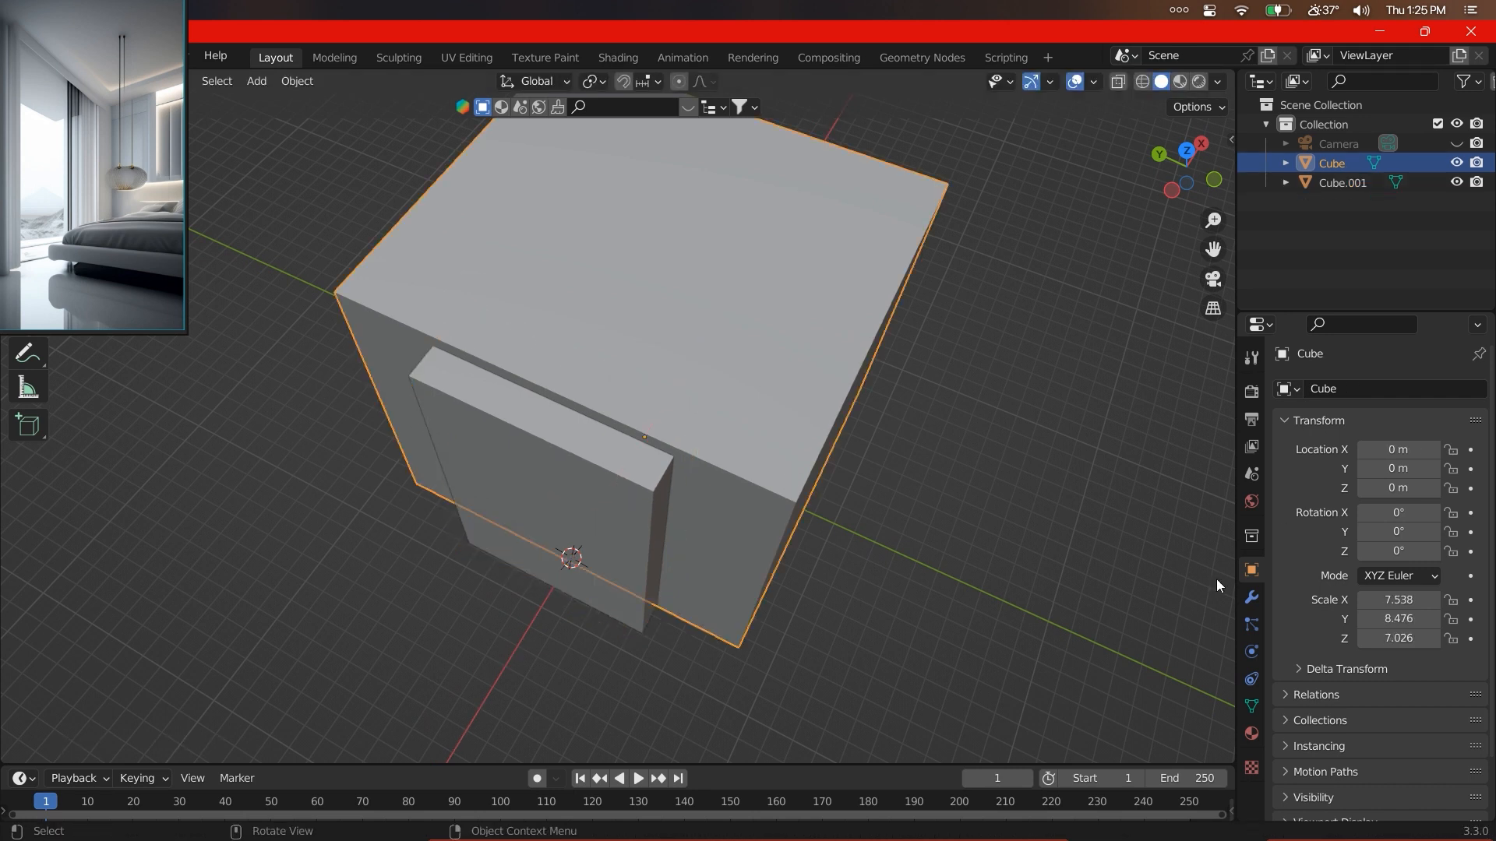
pyautogui.click(1251, 598)
pyautogui.click(1400, 388)
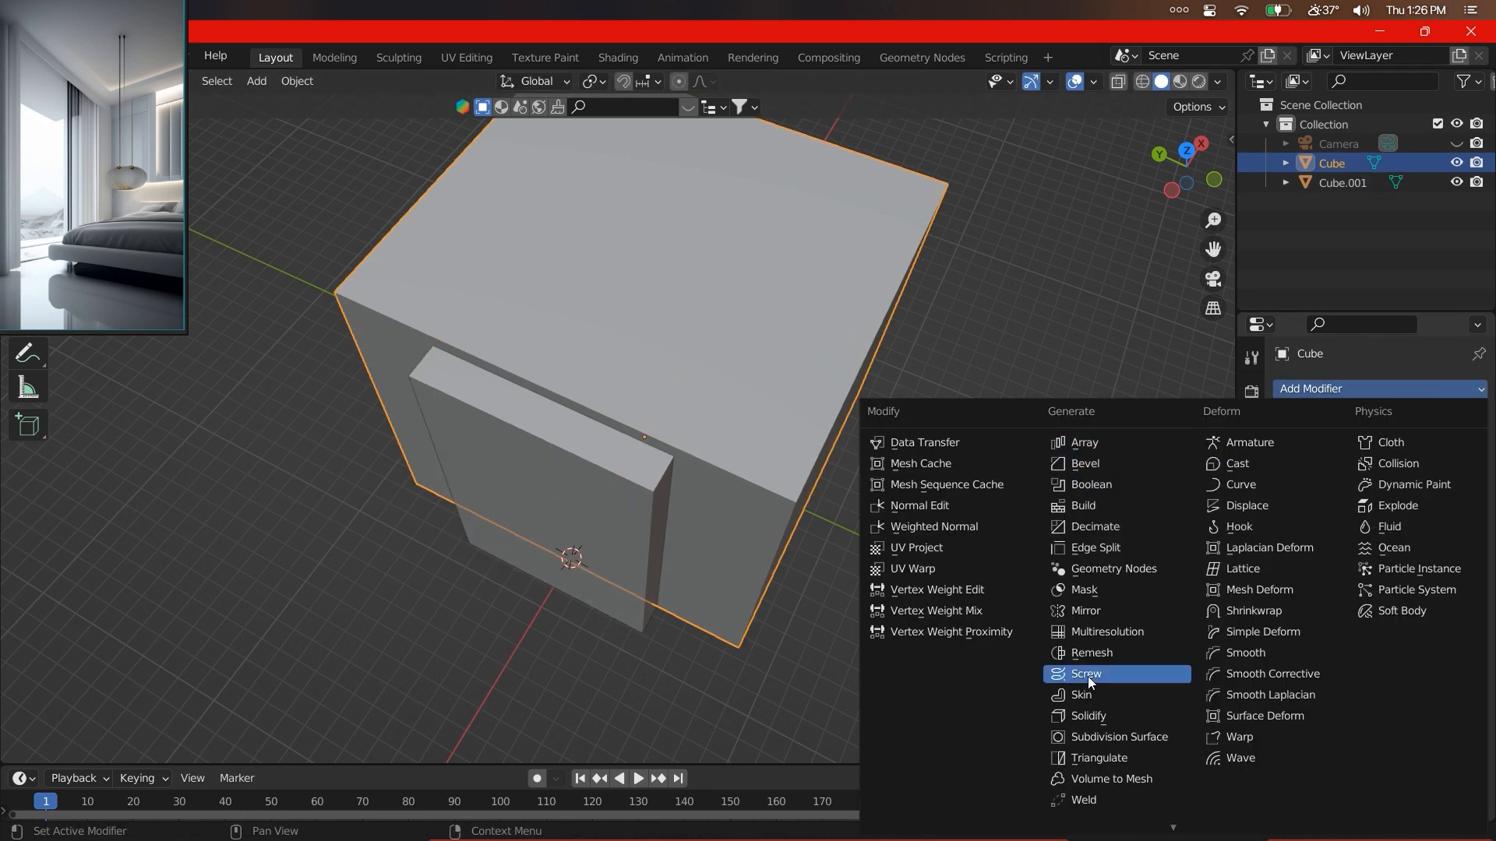
pyautogui.click(1088, 716)
pyautogui.hotkey('ctrl', 'a')
pyautogui.click(767, 332)
# - Add a Boolean modifier set to Difference to the room cube, with the window block as the cutting object
pyautogui.click(1427, 390)
pyautogui.click(1165, 484)
pyautogui.moveTo(978, 427); pyautogui.dragTo(902, 429, button='middle')
pyautogui.hotkey('alt', 'z')
pyautogui.hotkey('alt', 'z')
pyautogui.scroll(-3, 1452, 587)
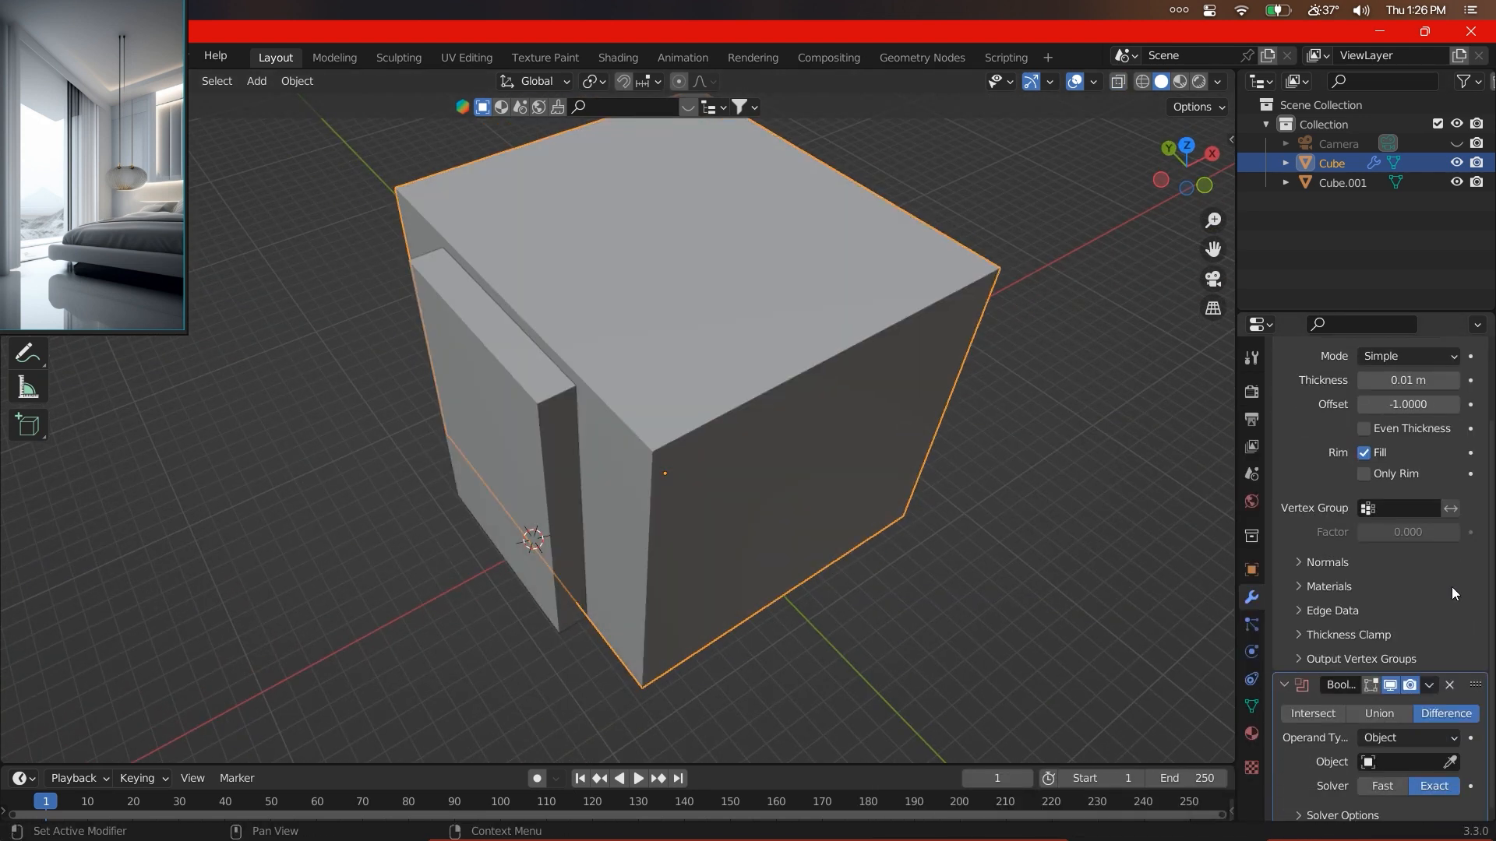
pyautogui.click(558, 507)
# - Scale the window block along Z to about 6.053 and raise it to about Z 0.2 m
pyautogui.click(540, 426)
pyautogui.moveTo(540, 425); pyautogui.dragTo(566, 453, button='middle')
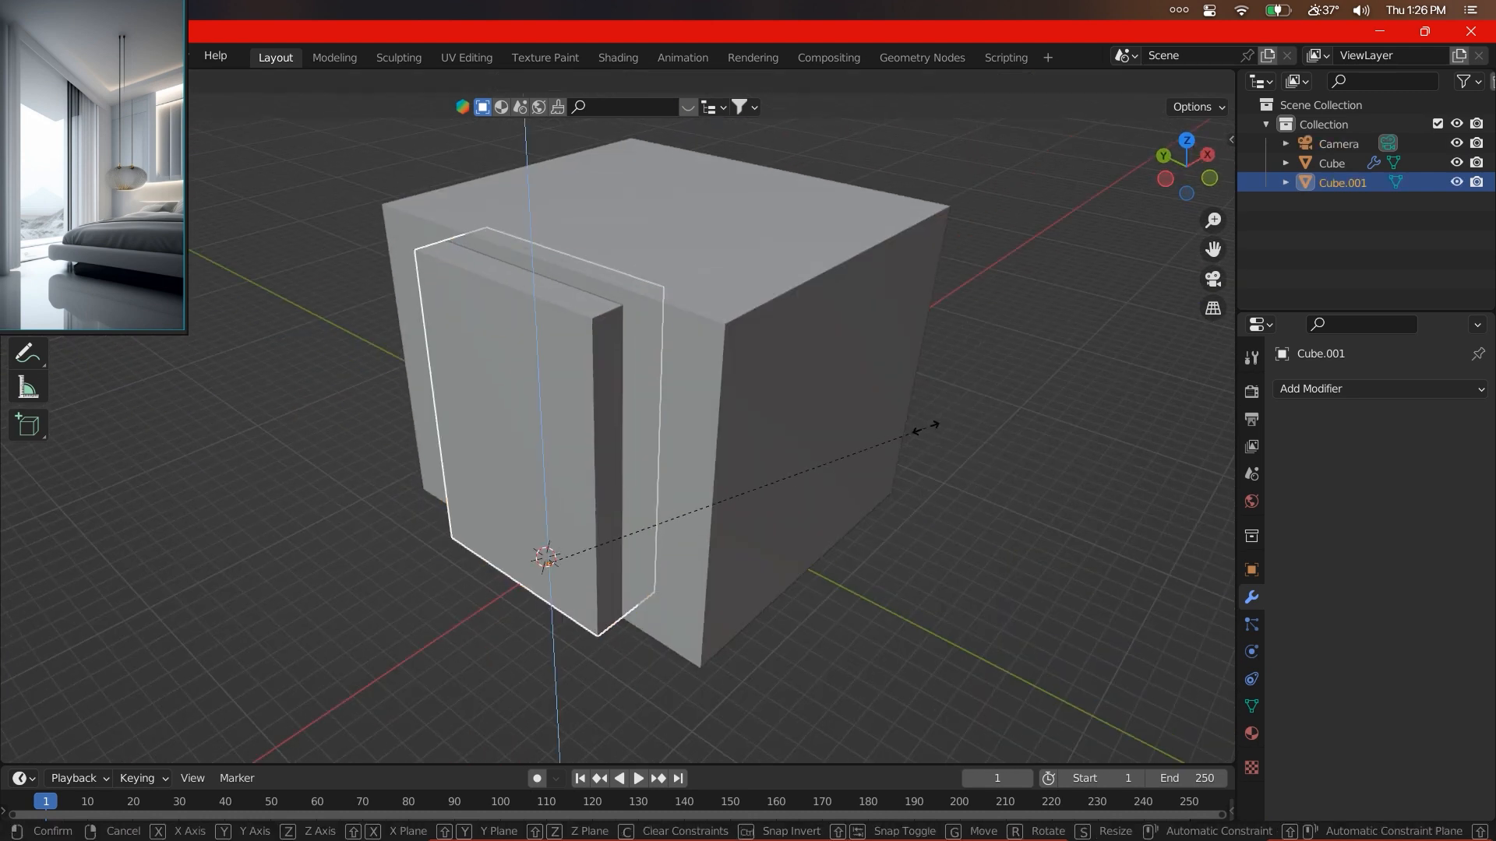
pyautogui.click(888, 446)
pyautogui.click(890, 414)
pyautogui.moveTo(890, 414); pyautogui.dragTo(934, 506, button='middle')
# - Set the window block's viewport display to Bounds and deselect everything
pyautogui.click(1251, 570)
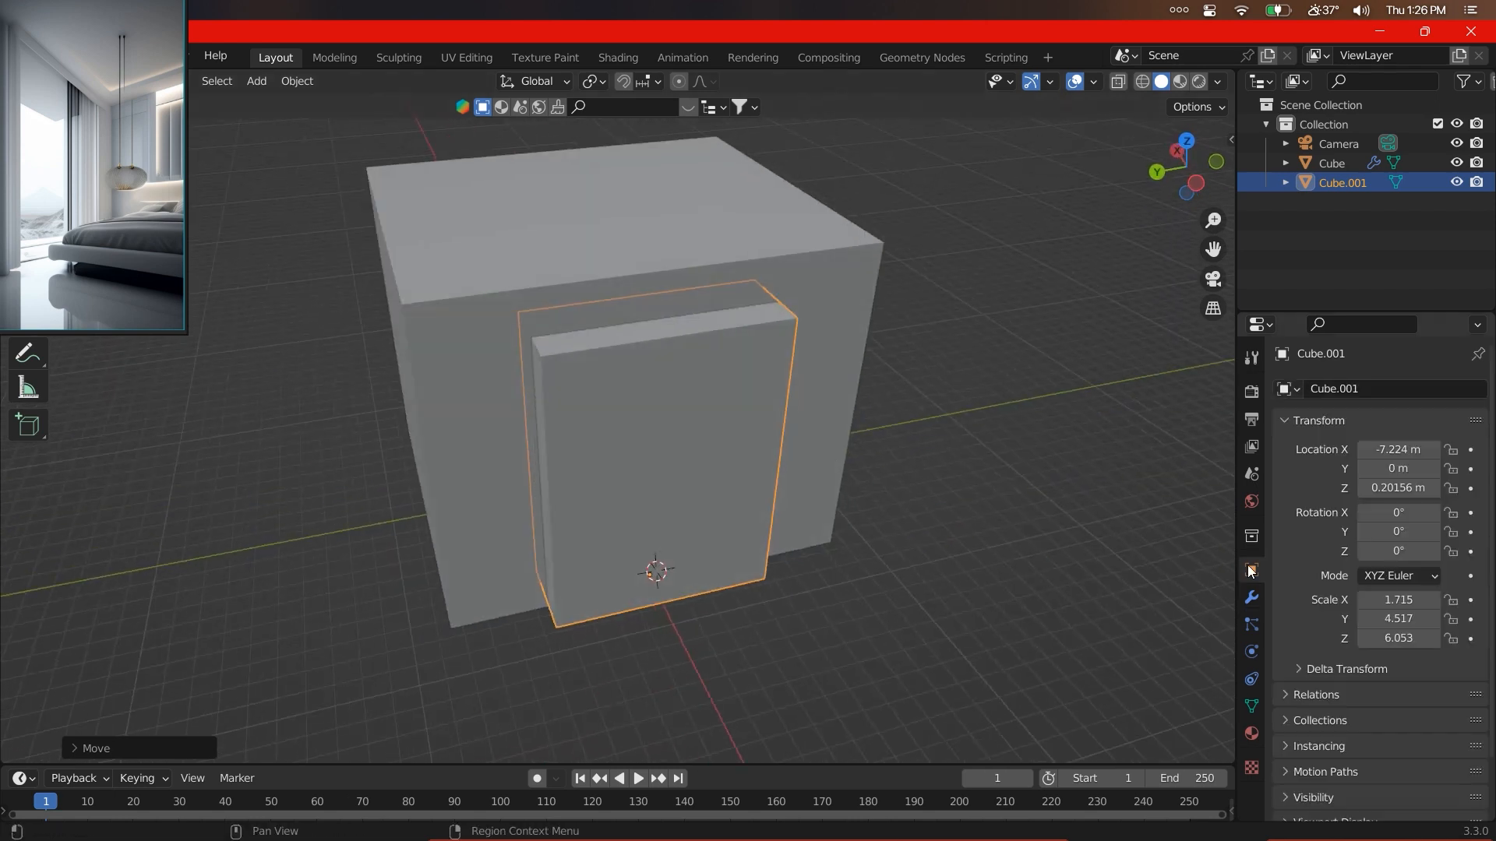
pyautogui.scroll(-2, 1331, 701)
pyautogui.click(1317, 728)
pyautogui.scroll(-3, 1315, 726)
pyautogui.click(1311, 755)
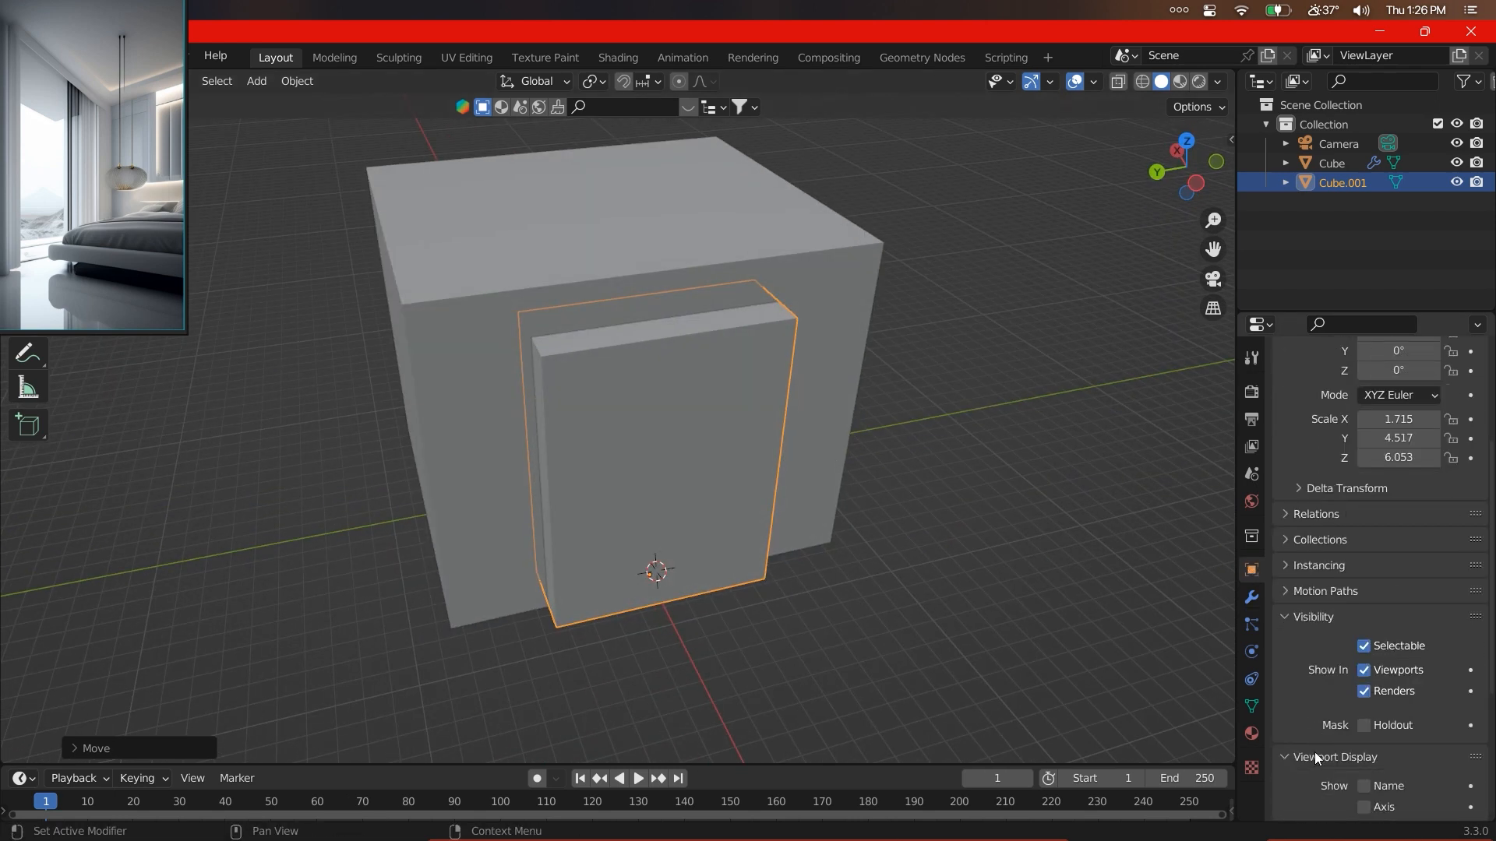
pyautogui.scroll(-5, 1320, 748)
pyautogui.click(1374, 730)
pyautogui.click(1377, 704)
pyautogui.hotkey('alt', 'a')
pyautogui.moveTo(966, 632); pyautogui.dragTo(871, 569, button='middle')
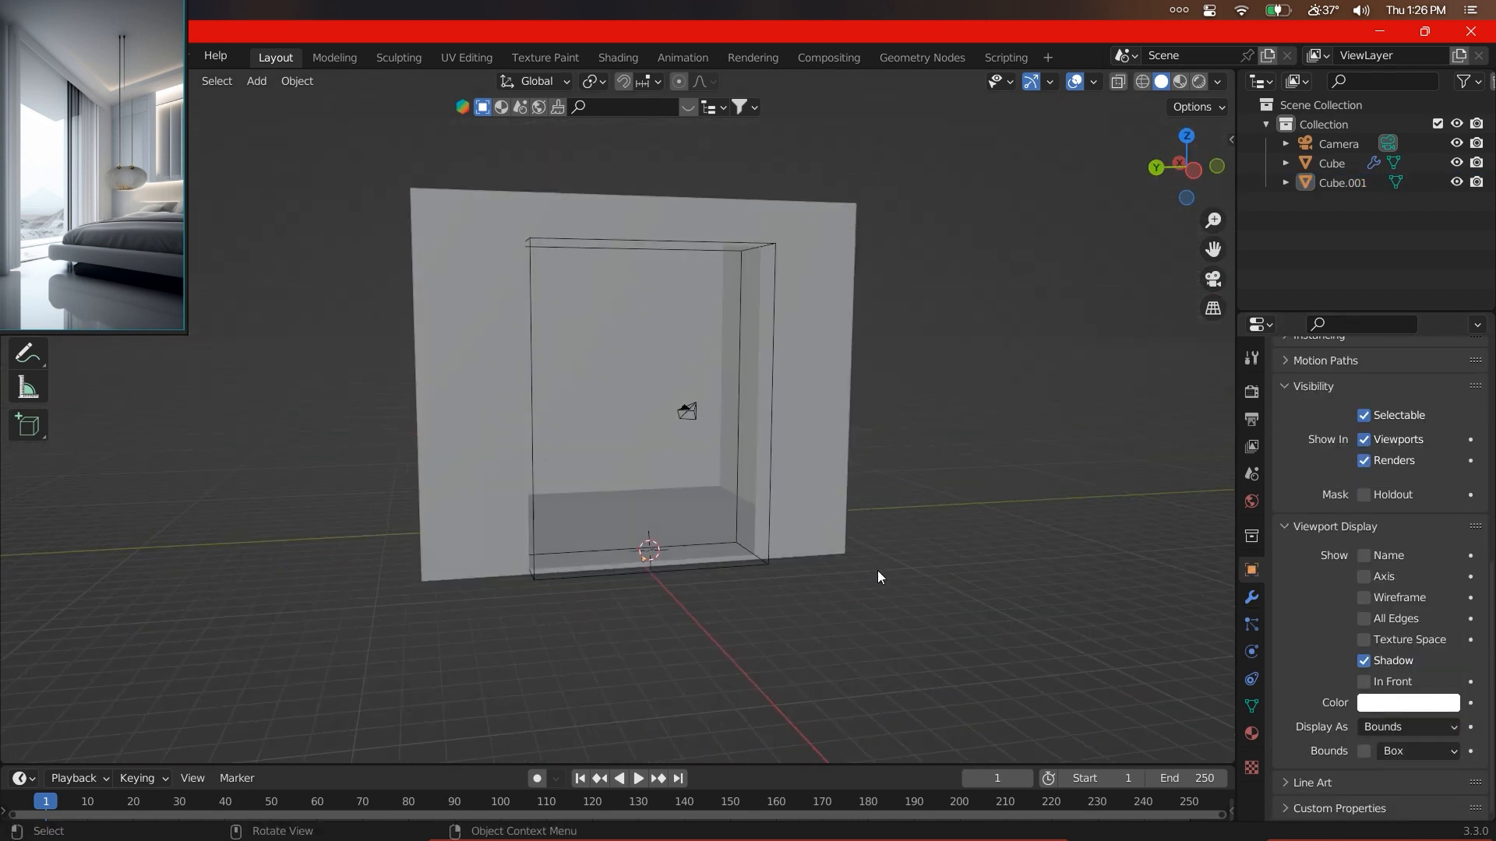
# - Look through the camera and set the render resolution to 1080 × 1920 px
pyautogui.press('KP_0')
pyautogui.scroll(-3, 893, 544)
pyautogui.scroll(2, 778, 467)
pyautogui.keyDown('shift'); pyautogui.moveTo(778, 467); pyautogui.dragTo(793, 532, button='middle'); pyautogui.keyUp('shift')
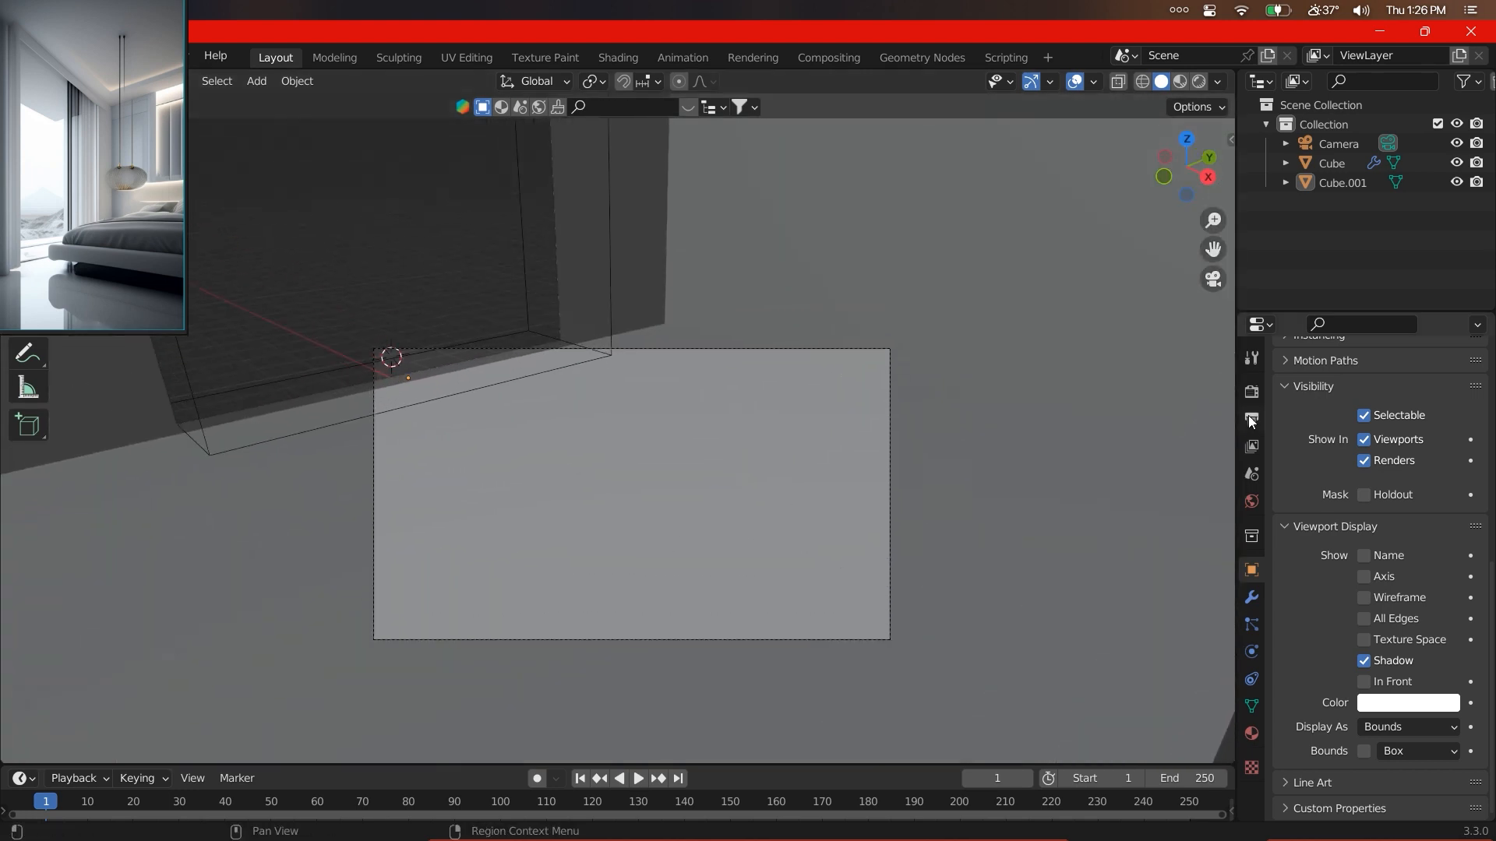
pyautogui.click(1252, 420)
pyautogui.scroll(2, 1353, 419)
pyautogui.click(1433, 422)
pyautogui.write('108')
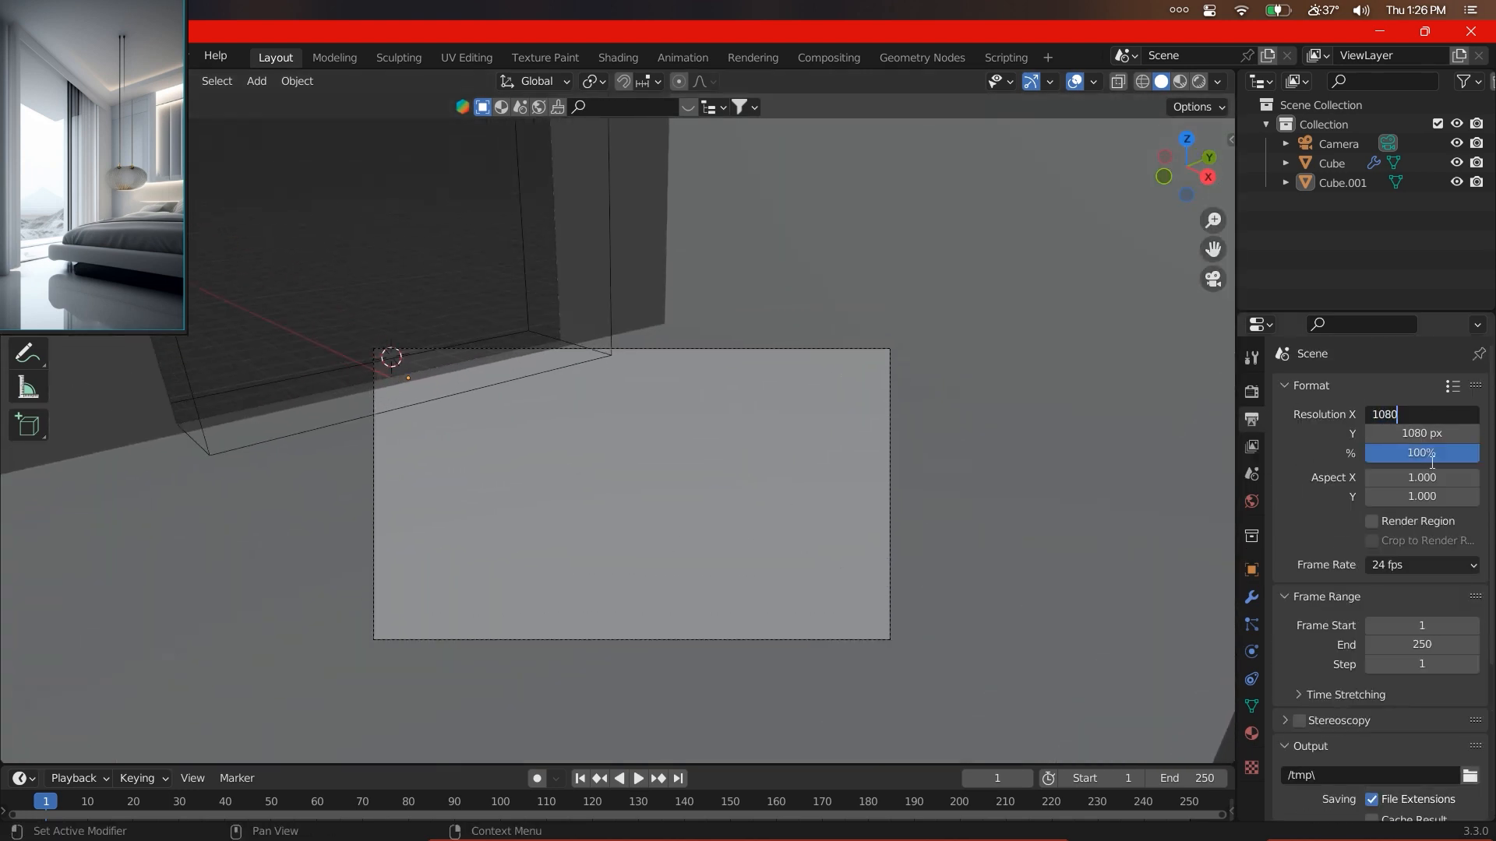
pyautogui.write('0')
pyautogui.doubleClick(1438, 438)
pyautogui.write('1920')
pyautogui.press('Return')
# - Set the render height to 1628 px and re-aim the camera in walk navigation toward the room corner beside the window
pyautogui.scroll(-3, 821, 408)
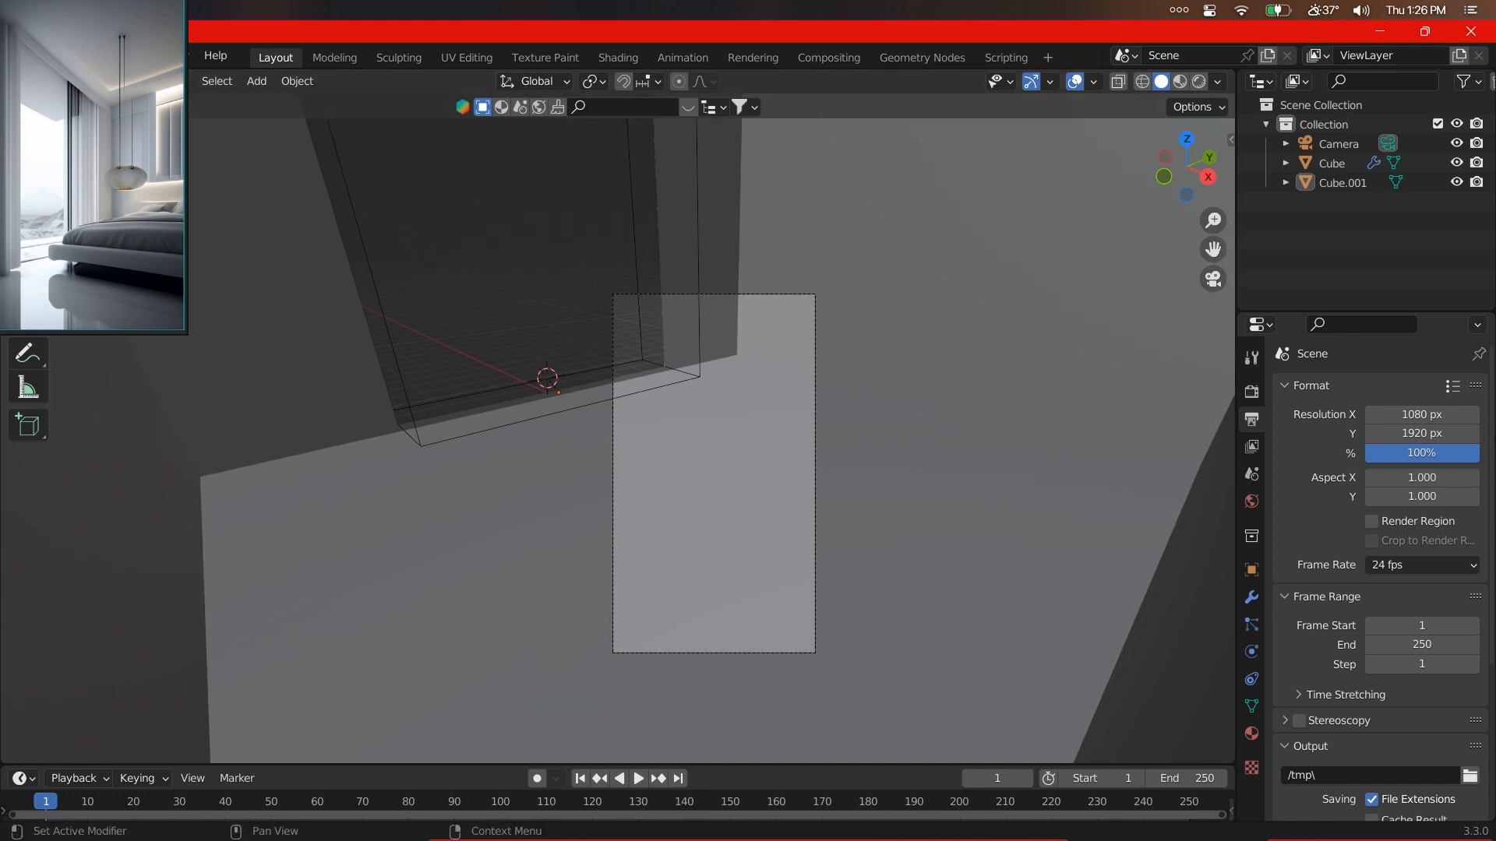
pyautogui.hotkey('shift', '`')
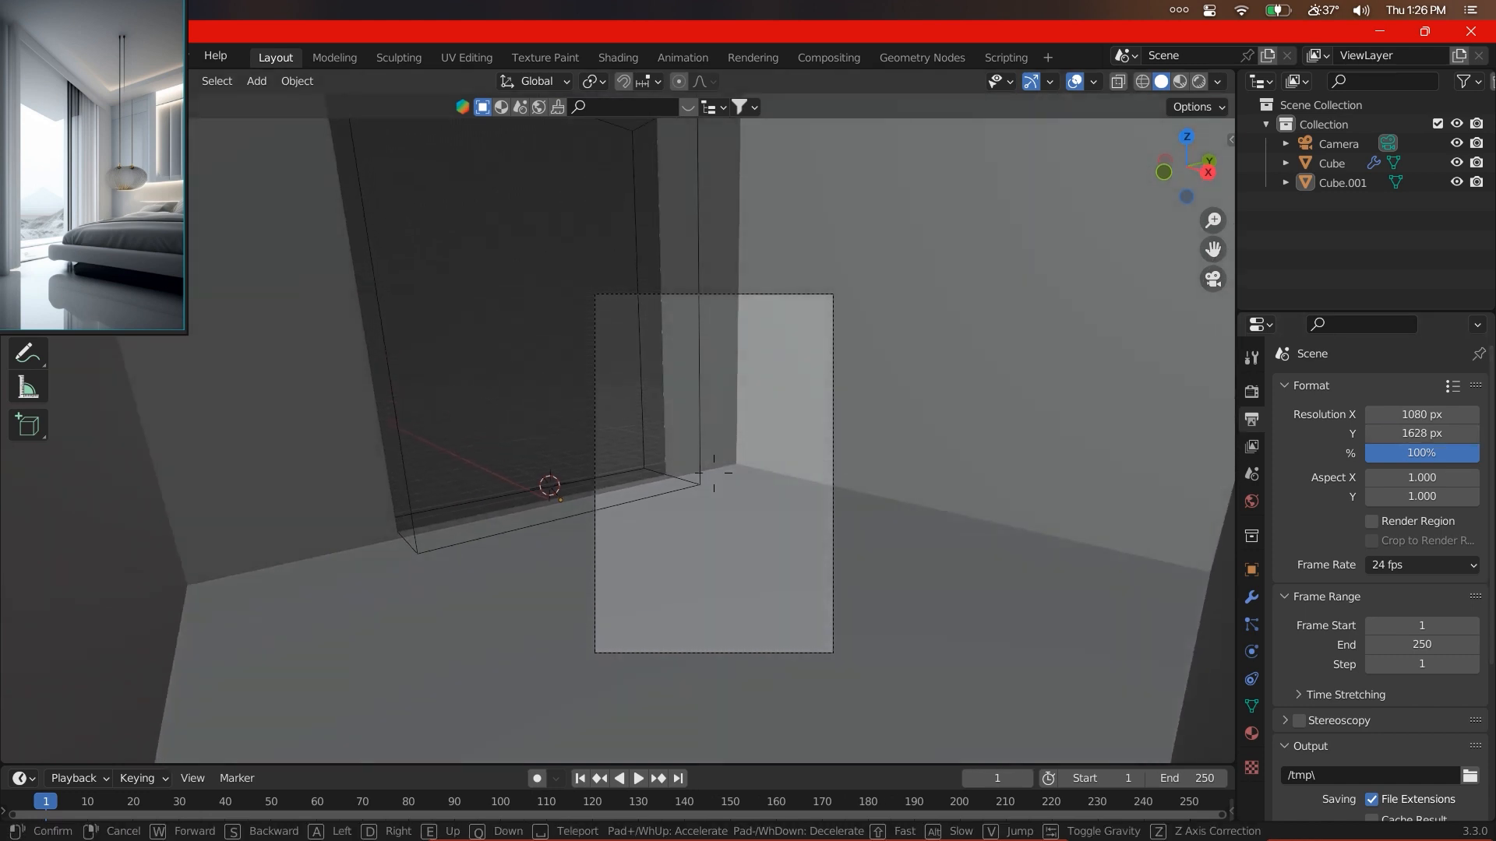
pyautogui.press('s')
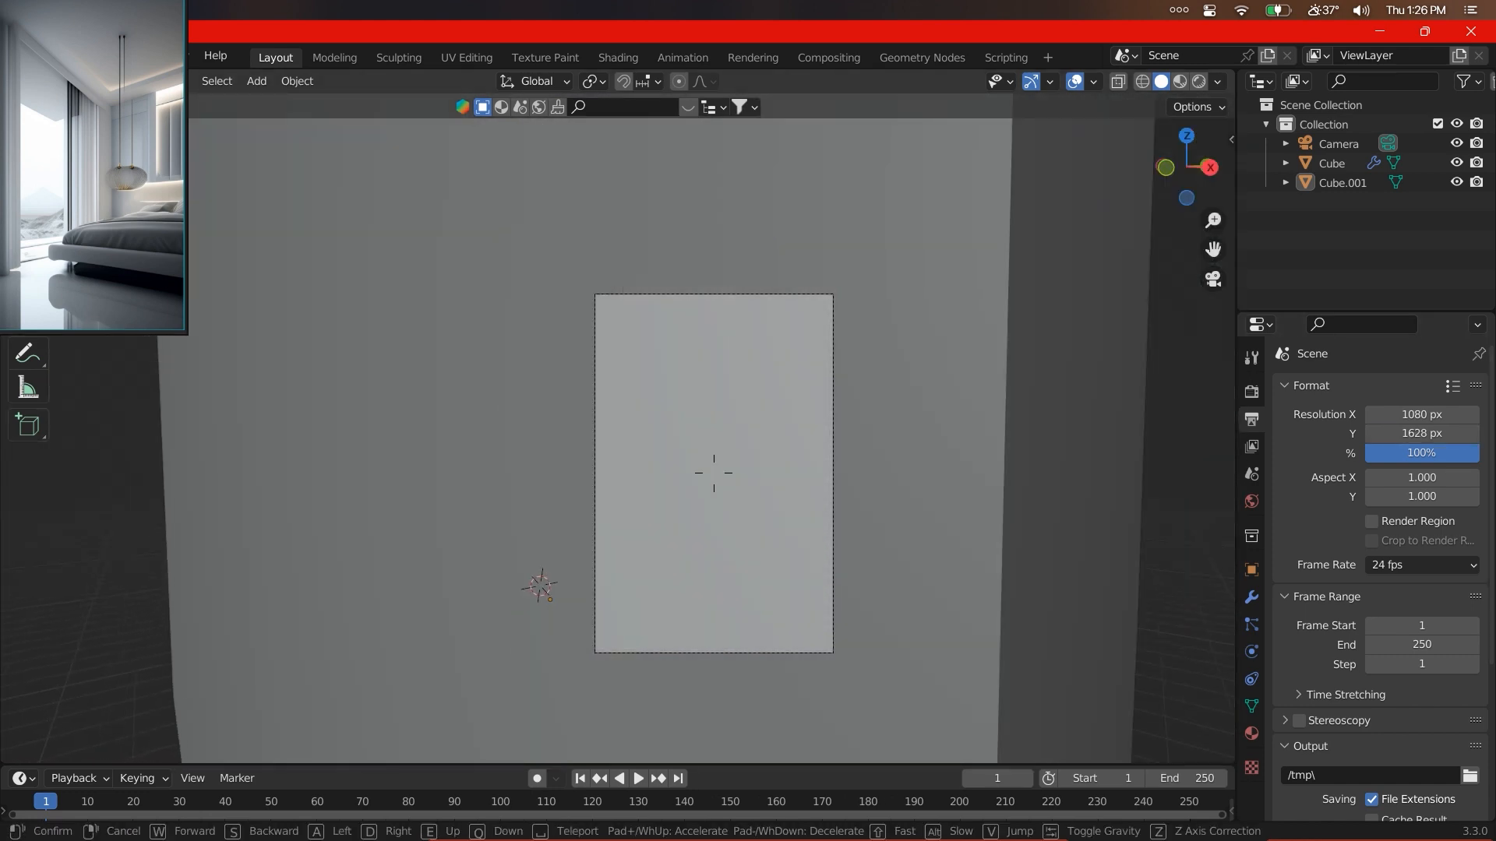
pyautogui.click(911, 492)
pyautogui.scroll(1, 910, 494)
pyautogui.rightClick(909, 494)
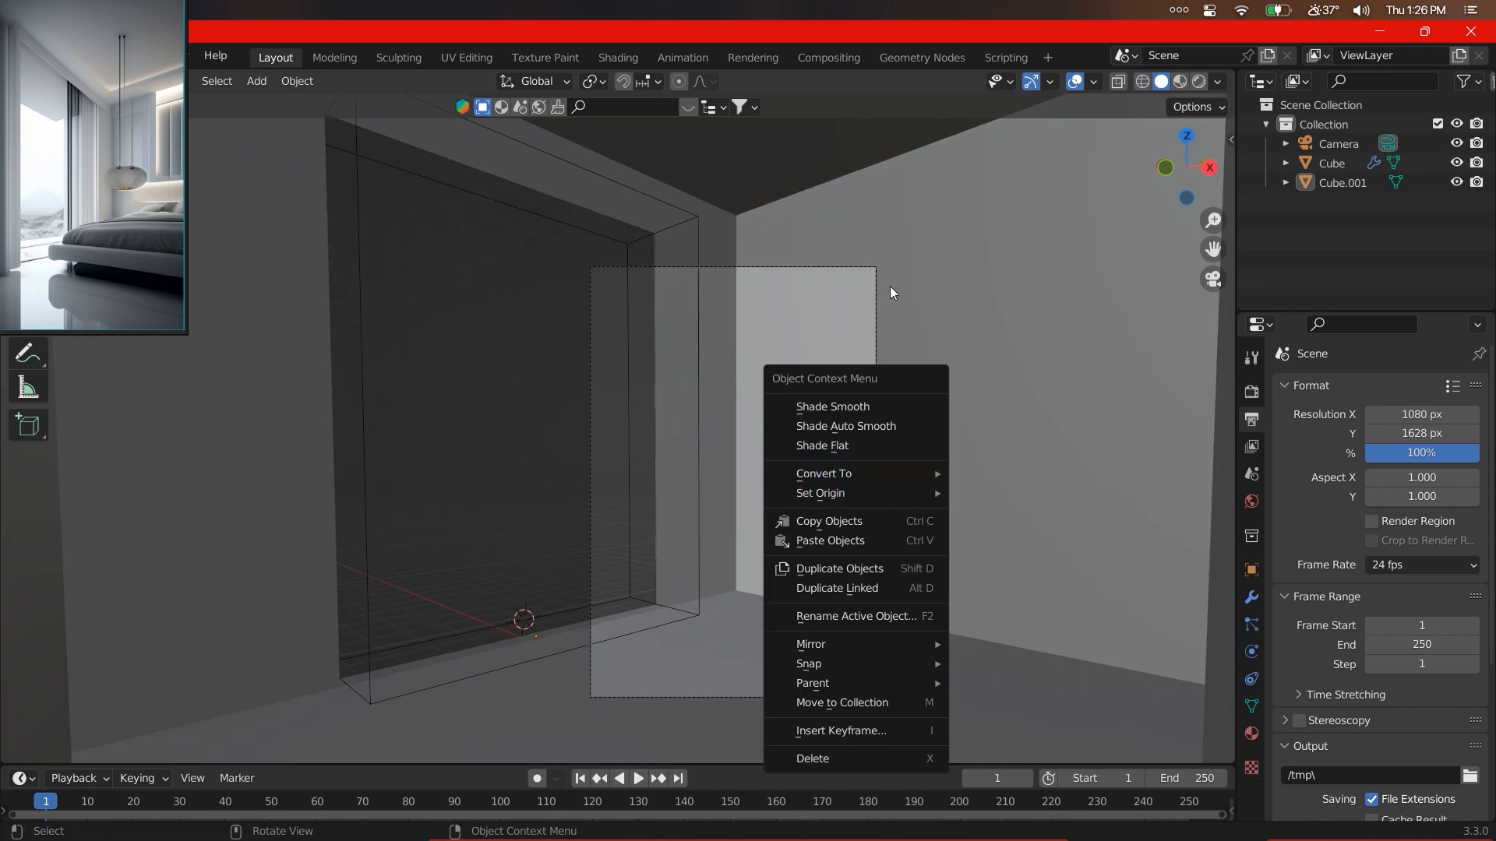
# - Select the camera and move it backward so that more of the window, ceiling and back wall fits in frame
pyautogui.click(863, 274)
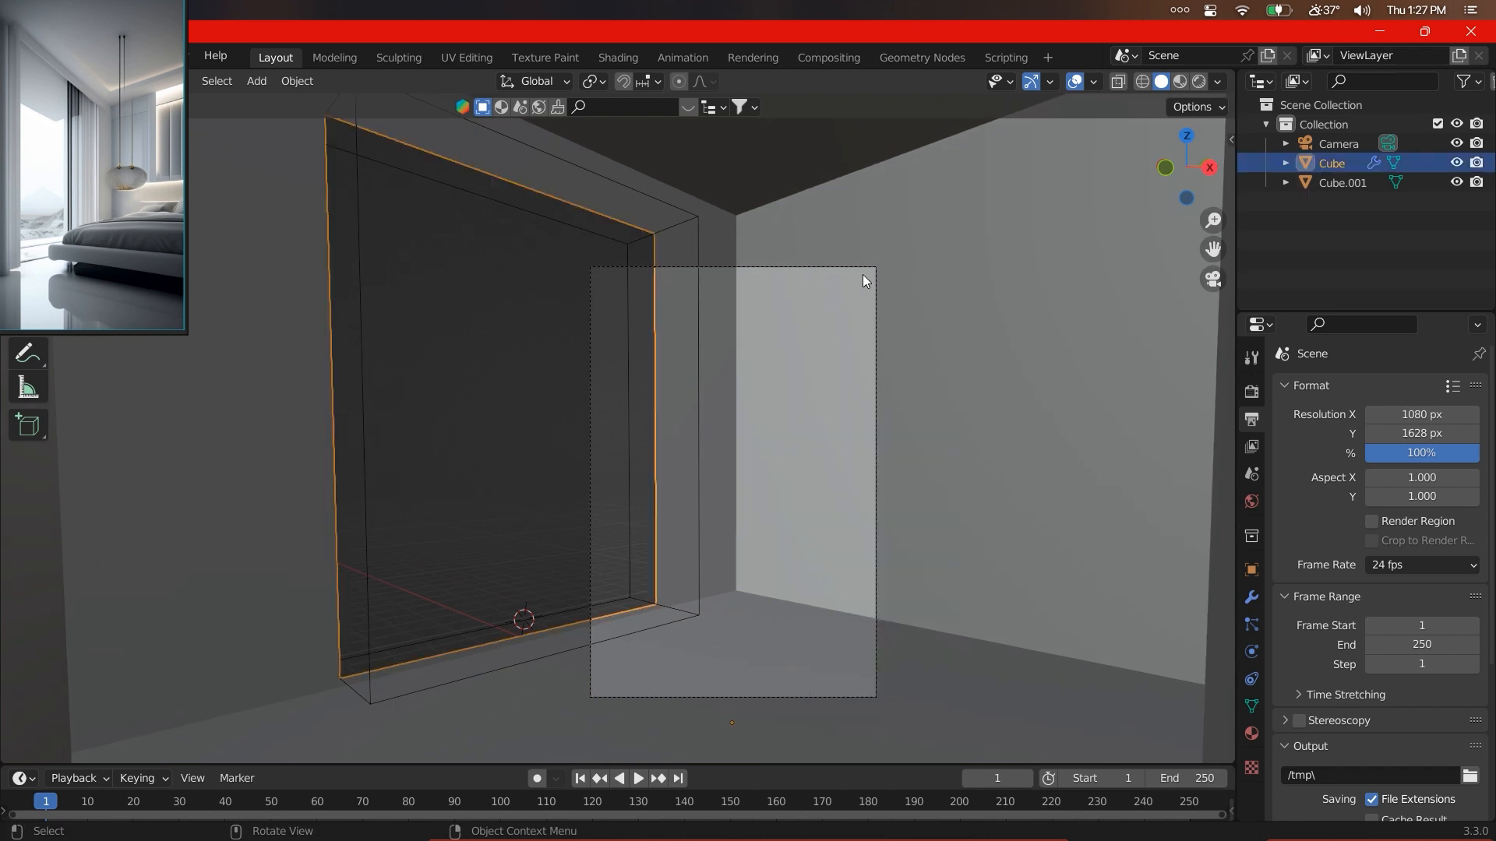
pyautogui.click(877, 265)
pyautogui.rightClick(970, 401)
pyautogui.click(966, 422)
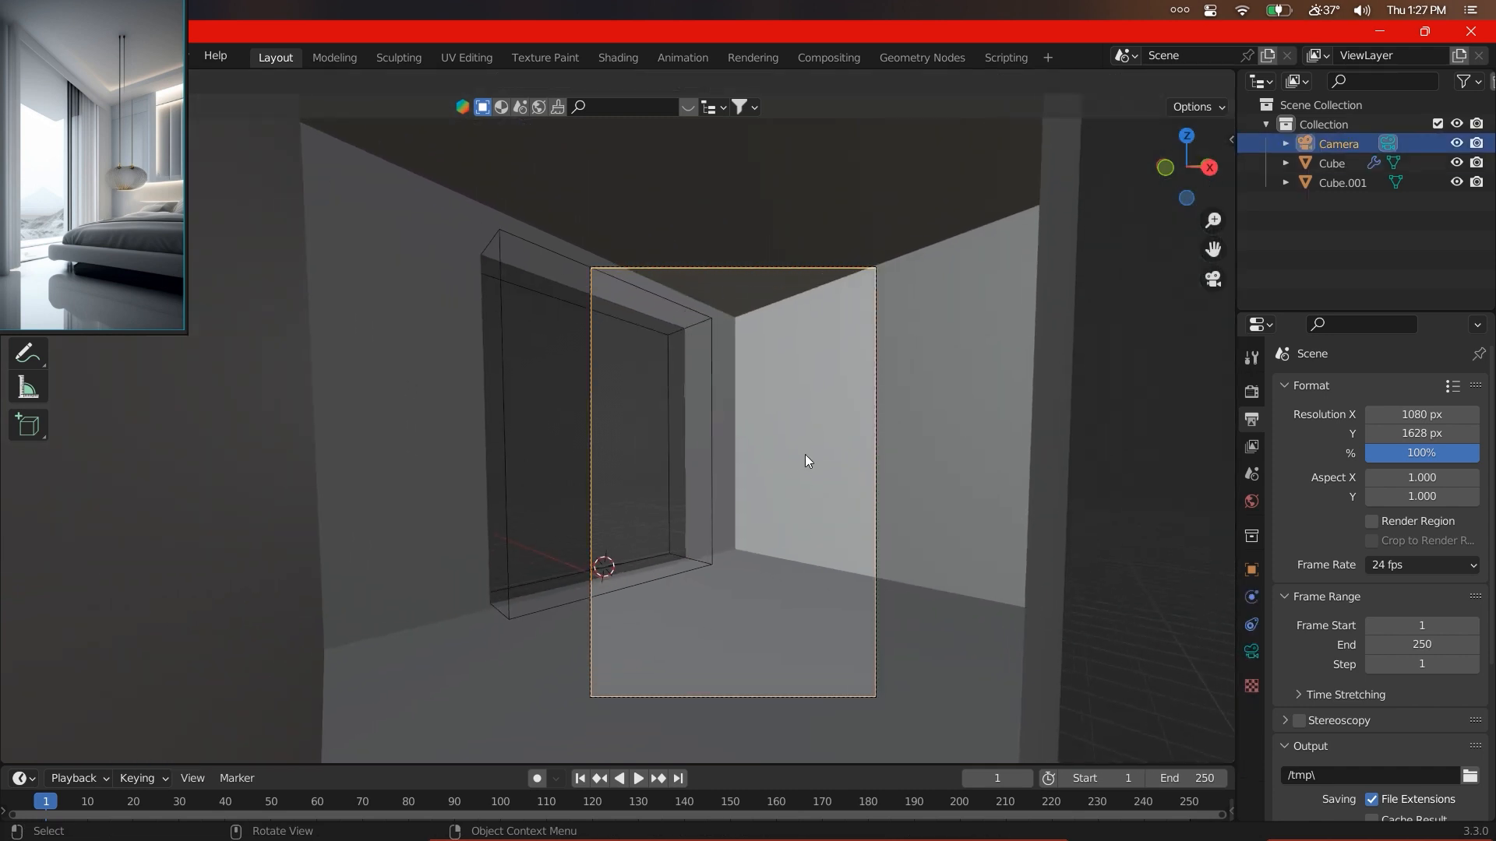
pyautogui.click(769, 456)
pyautogui.scroll(3, 802, 459)
pyautogui.keyDown('shift'); pyautogui.moveTo(814, 507); pyautogui.dragTo(679, 438, button='middle'); pyautogui.keyUp('shift')
pyautogui.scroll(-2, 740, 460)
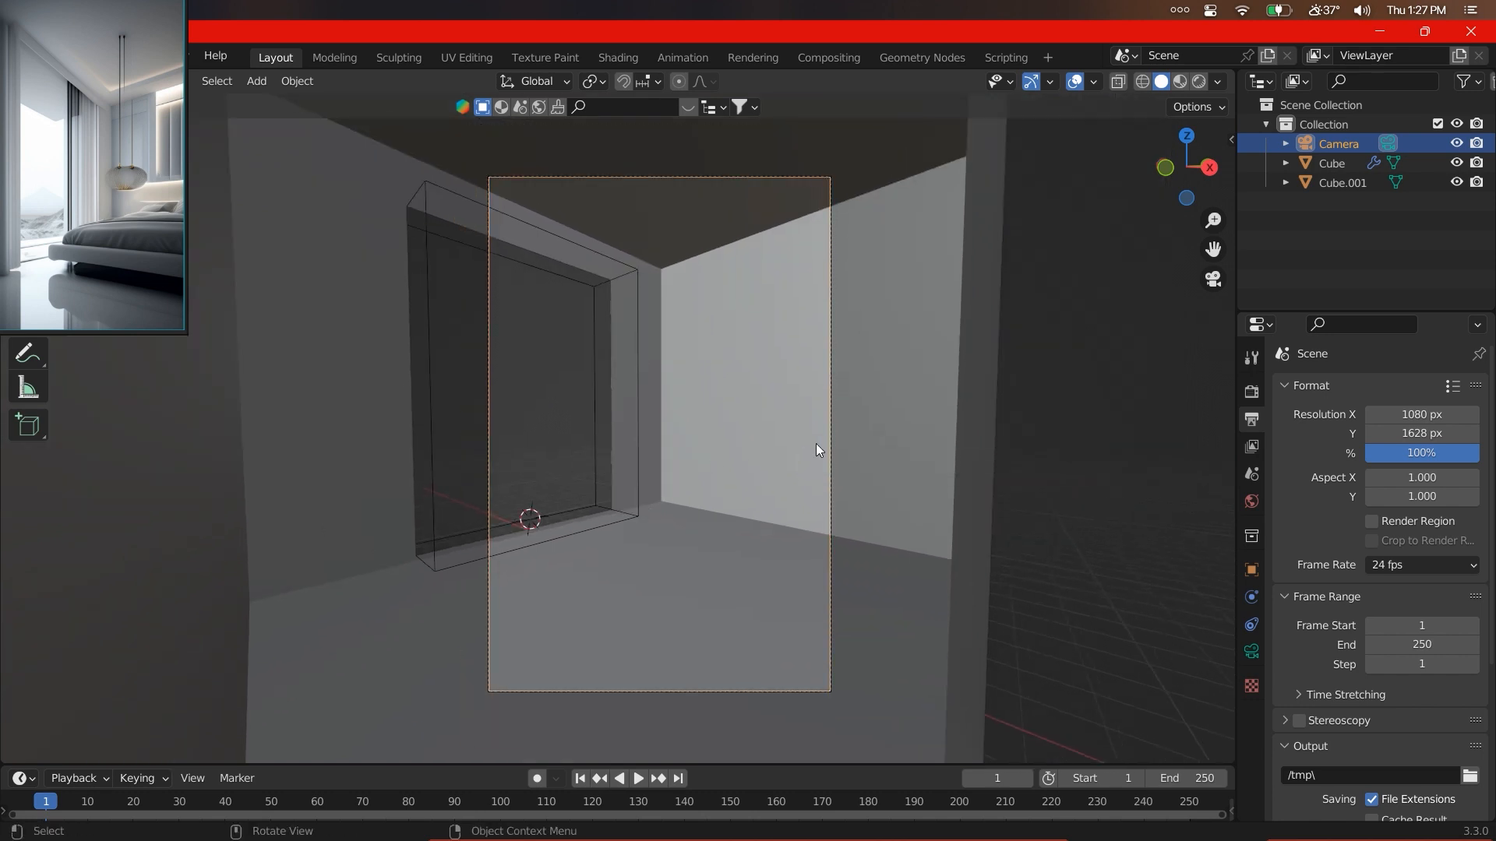
# - In Edit Mode, move the front face of the room cube outward along Y to lengthen the room
pyautogui.scroll(-5, 709, 441)
pyautogui.moveTo(815, 444); pyautogui.dragTo(665, 469, button='middle')
pyautogui.click(666, 469)
pyautogui.press('Tab')
pyautogui.scroll(3, 643, 479)
pyautogui.click(595, 496)
pyautogui.press('g')
pyautogui.press('y')
pyautogui.click(572, 588)
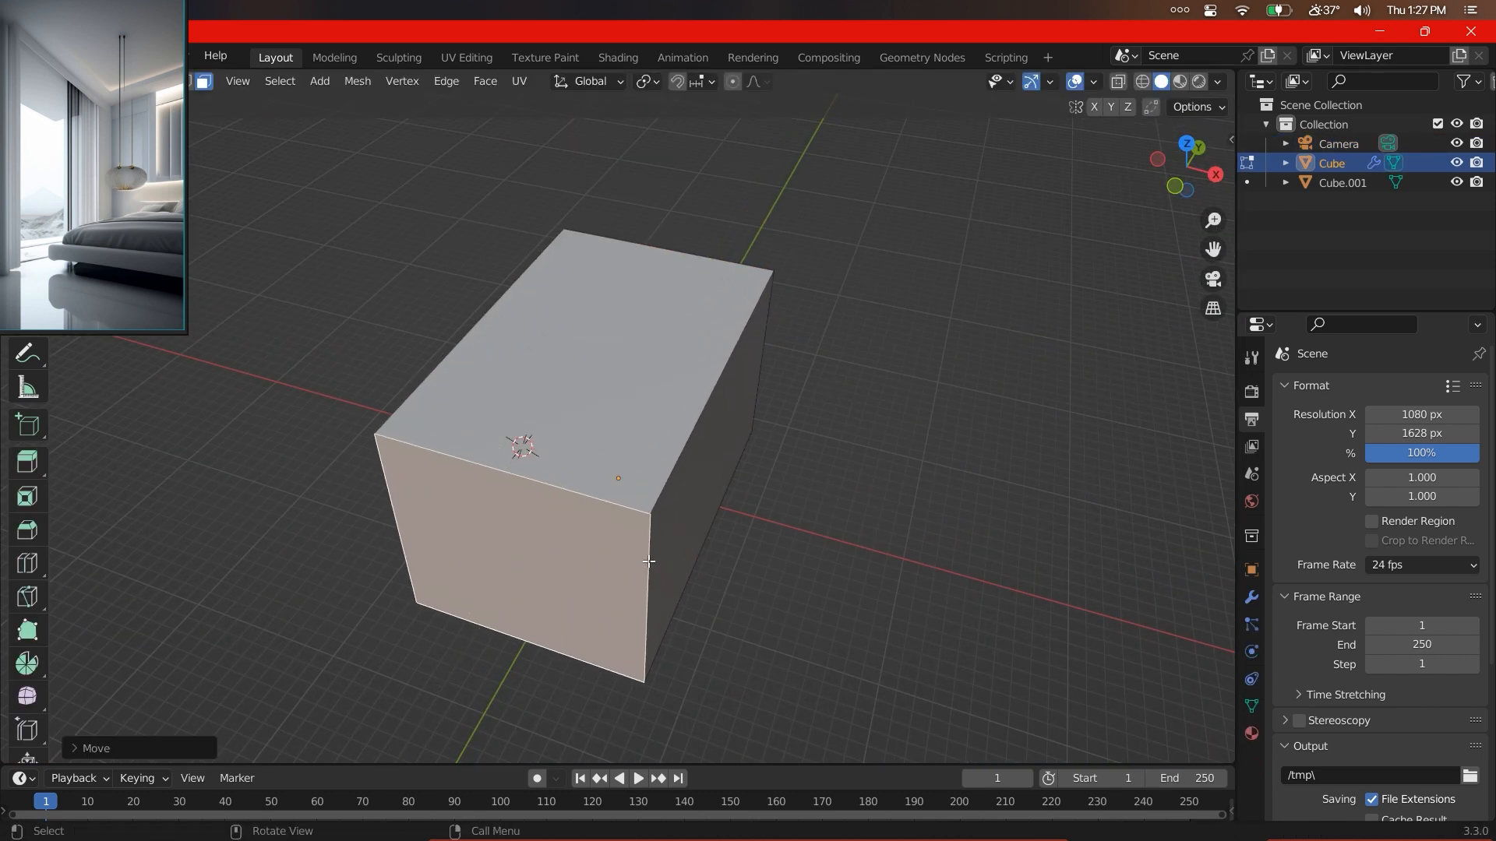
# - Move the side face of the room cube outward along X to widen the room, and return to the camera view in Object Mode
pyautogui.click(699, 542)
pyautogui.press('g')
pyautogui.press('x')
pyautogui.click(741, 547)
pyautogui.press('KP_0')
pyautogui.hotkey('alt', 'z')
pyautogui.press('Tab')
# - Reposition the camera farther back in walk navigation so the window and back wall fit the portrait frame
pyautogui.hotkey('shift', '`')
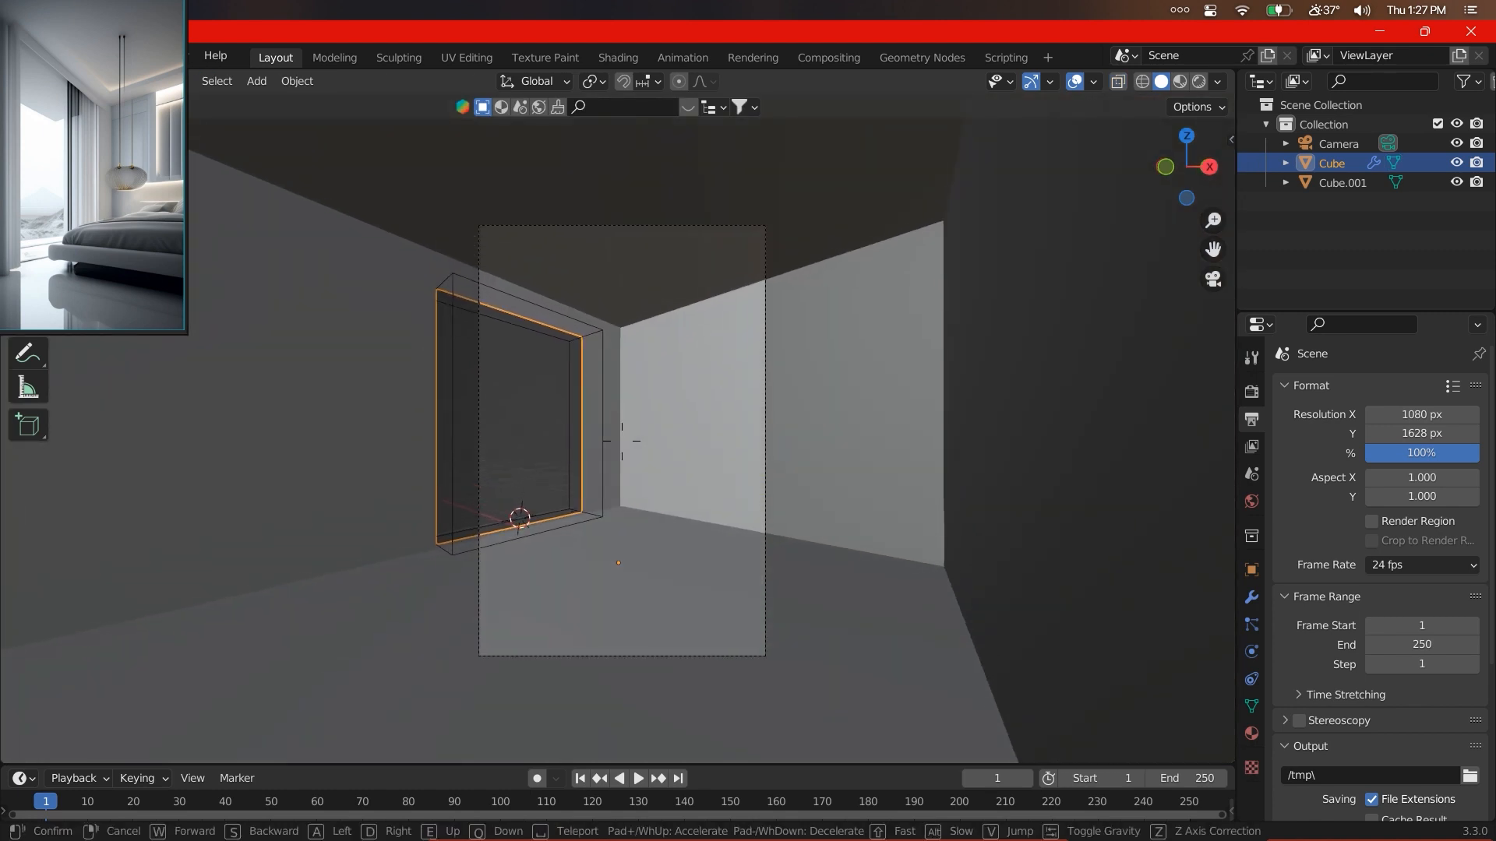
pyautogui.press('s')
pyautogui.press('w')
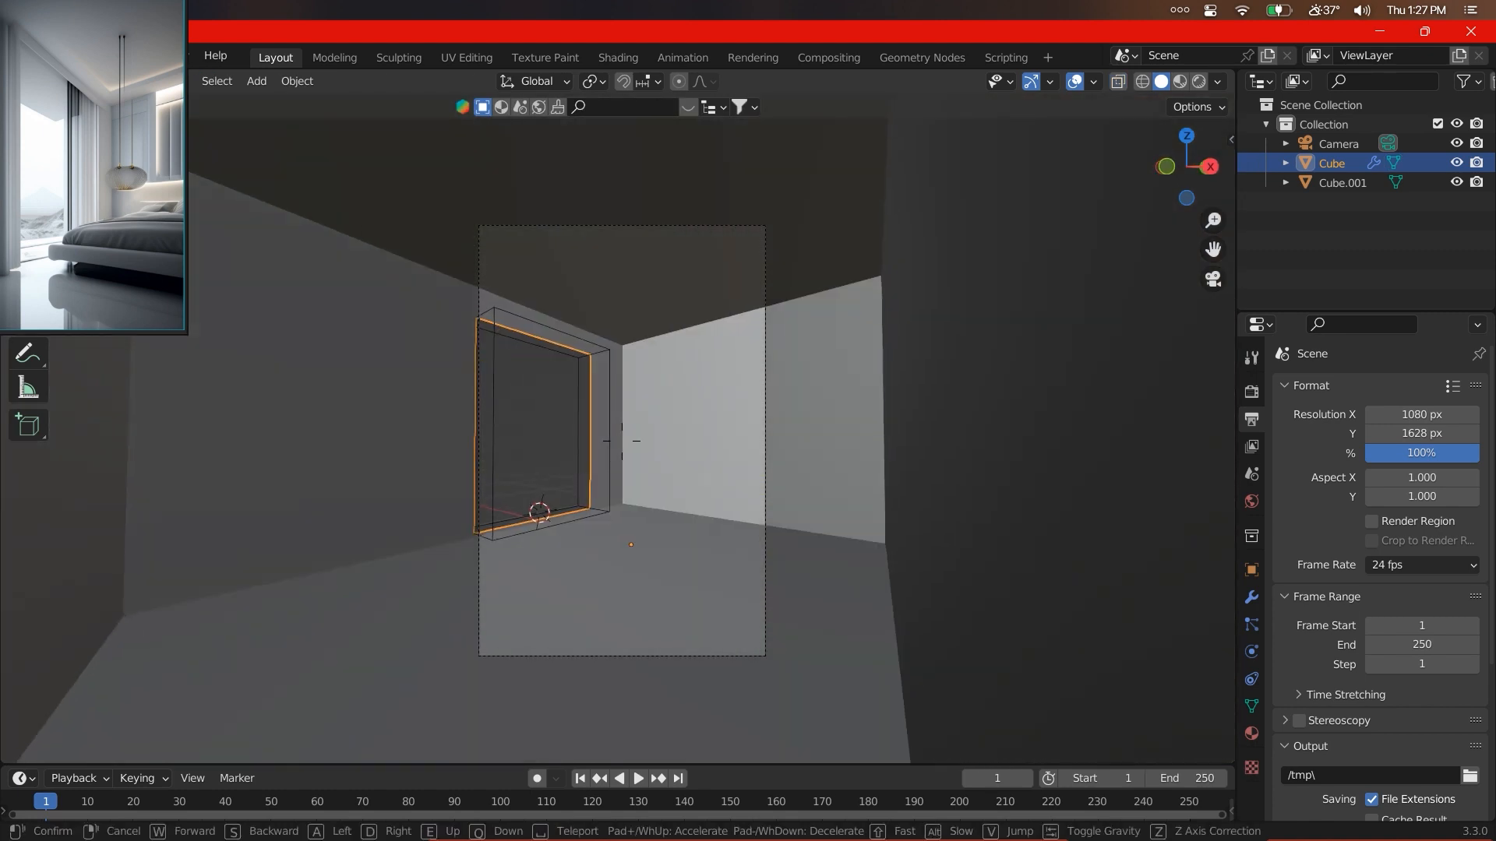
pyautogui.press('s')
pyautogui.click(746, 416)
pyautogui.scroll(3, 746, 416)
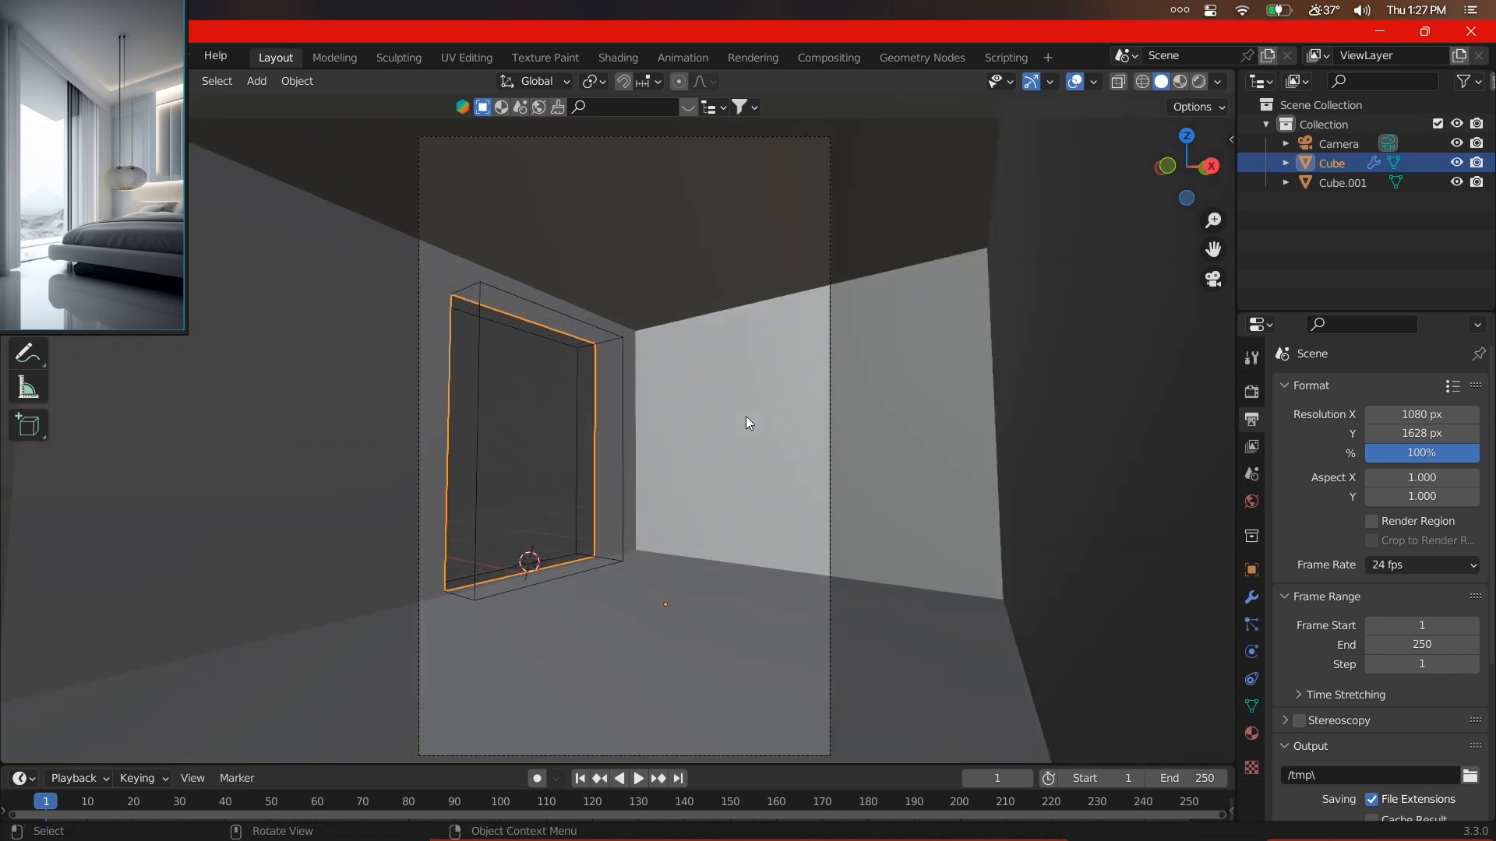
# - Place the 3D cursor on the floor, search the BlenderKit models for "bed" and add the Modern Bed to the room
pyautogui.hotkey('alt', 'a')
pyautogui.scroll(-2, 627, 461)
pyautogui.scroll(2, 647, 477)
pyautogui.scroll(-1, 656, 483)
pyautogui.keyDown('shift'); pyautogui.moveTo(673, 486); pyautogui.dragTo(661, 519, button='middle'); pyautogui.keyUp('shift')
pyautogui.keyDown('shift'); pyautogui.moveTo(743, 606); pyautogui.dragTo(761, 597, button='right'); pyautogui.keyUp('shift')
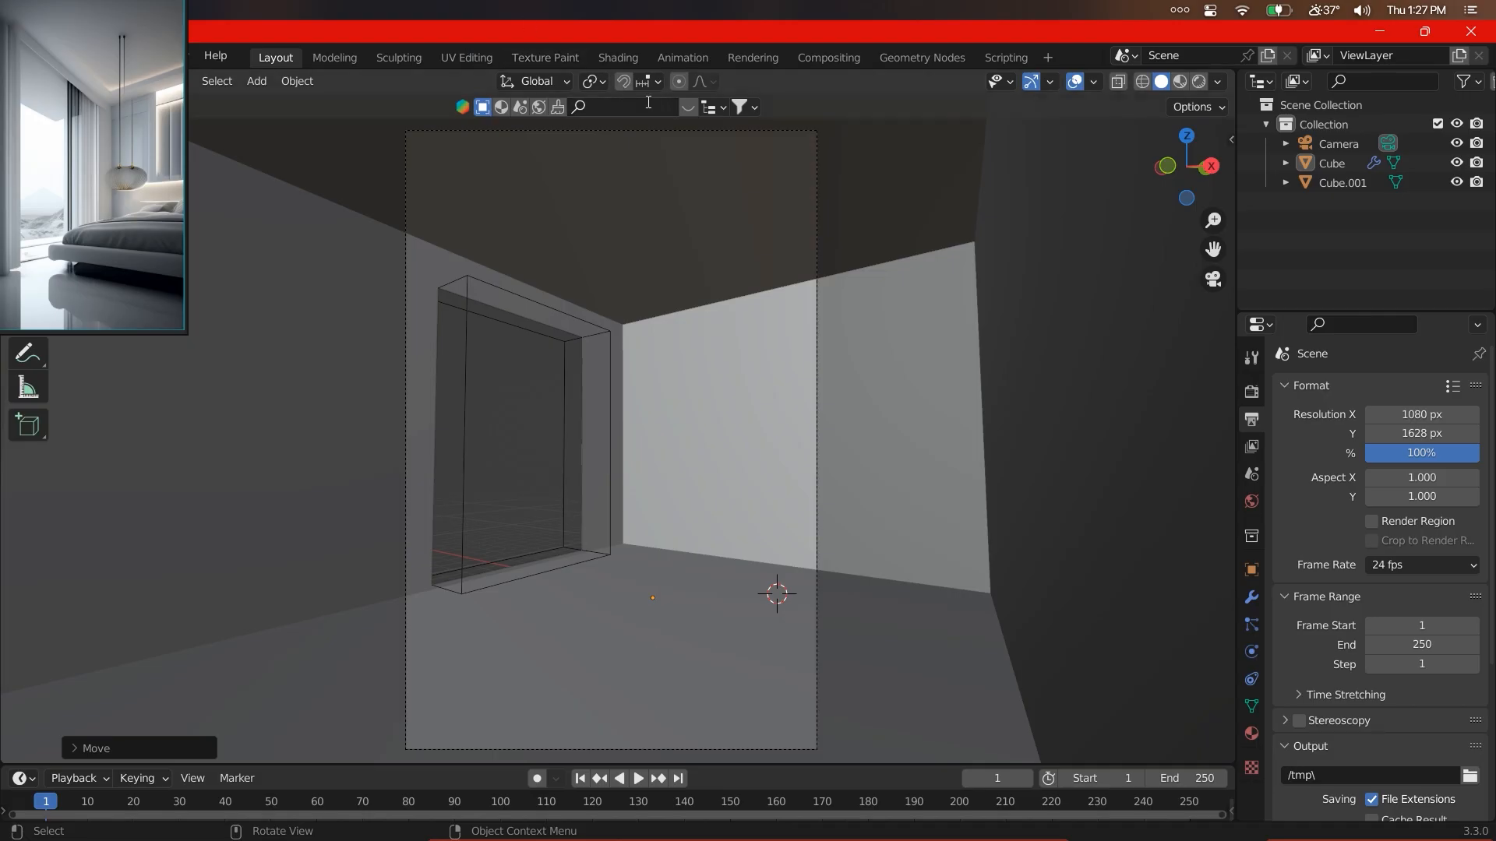
pyautogui.moveTo(284, 202); pyautogui.dragTo(785, 231)
pyautogui.moveTo(706, 635); pyautogui.dragTo(707, 634)
pyautogui.scroll(1, 733, 651)
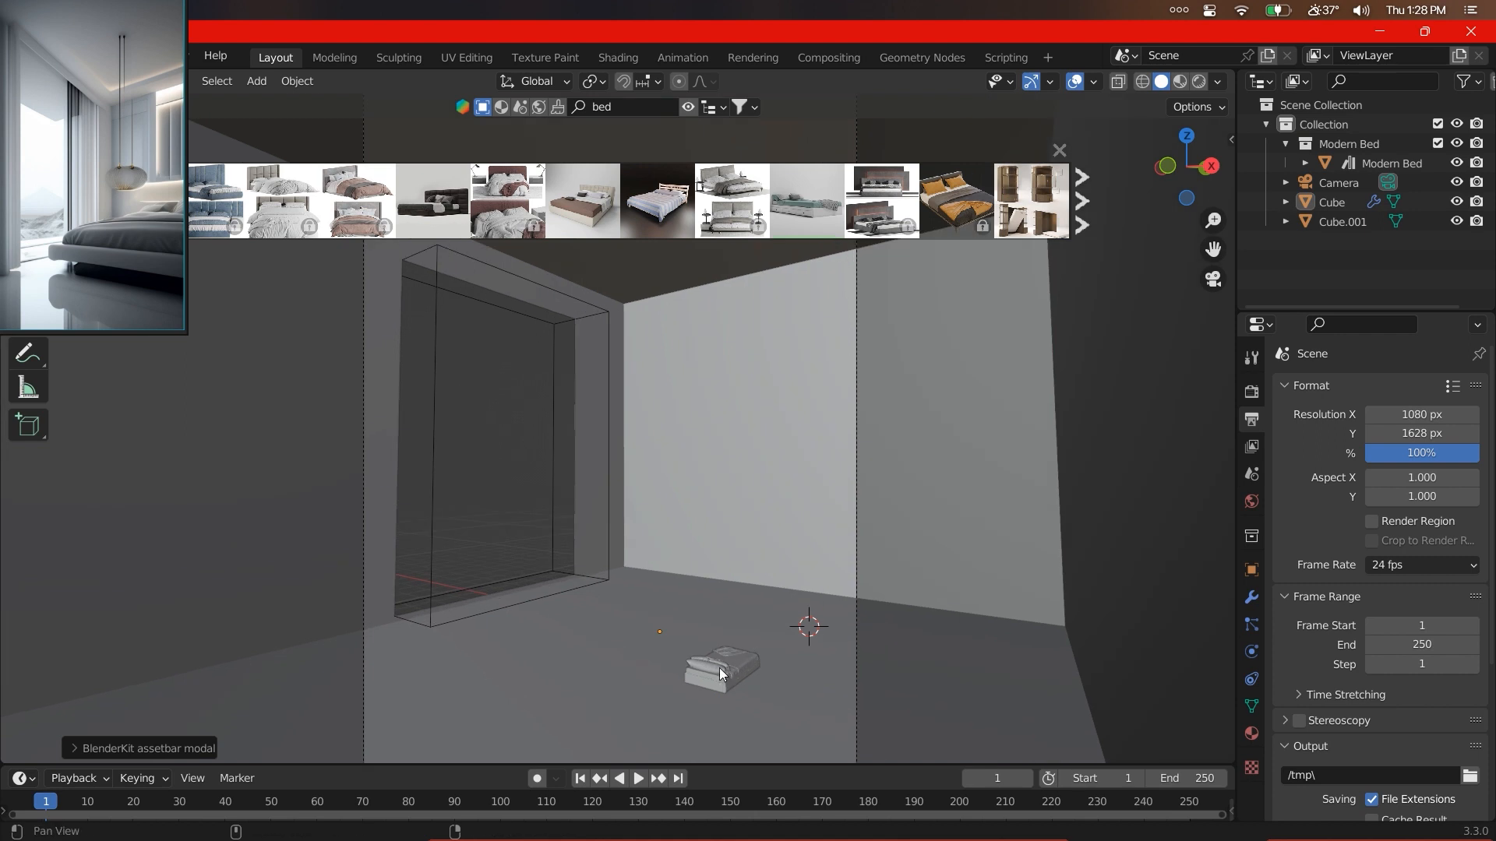
# - Select the Modern Bed and scale it up to a realistic size for the room
pyautogui.keyDown('shift'); pyautogui.moveTo(732, 686); pyautogui.dragTo(709, 571, button='middle'); pyautogui.keyUp('shift')
pyautogui.hotkey('alt', 'z')
pyautogui.click(709, 570)
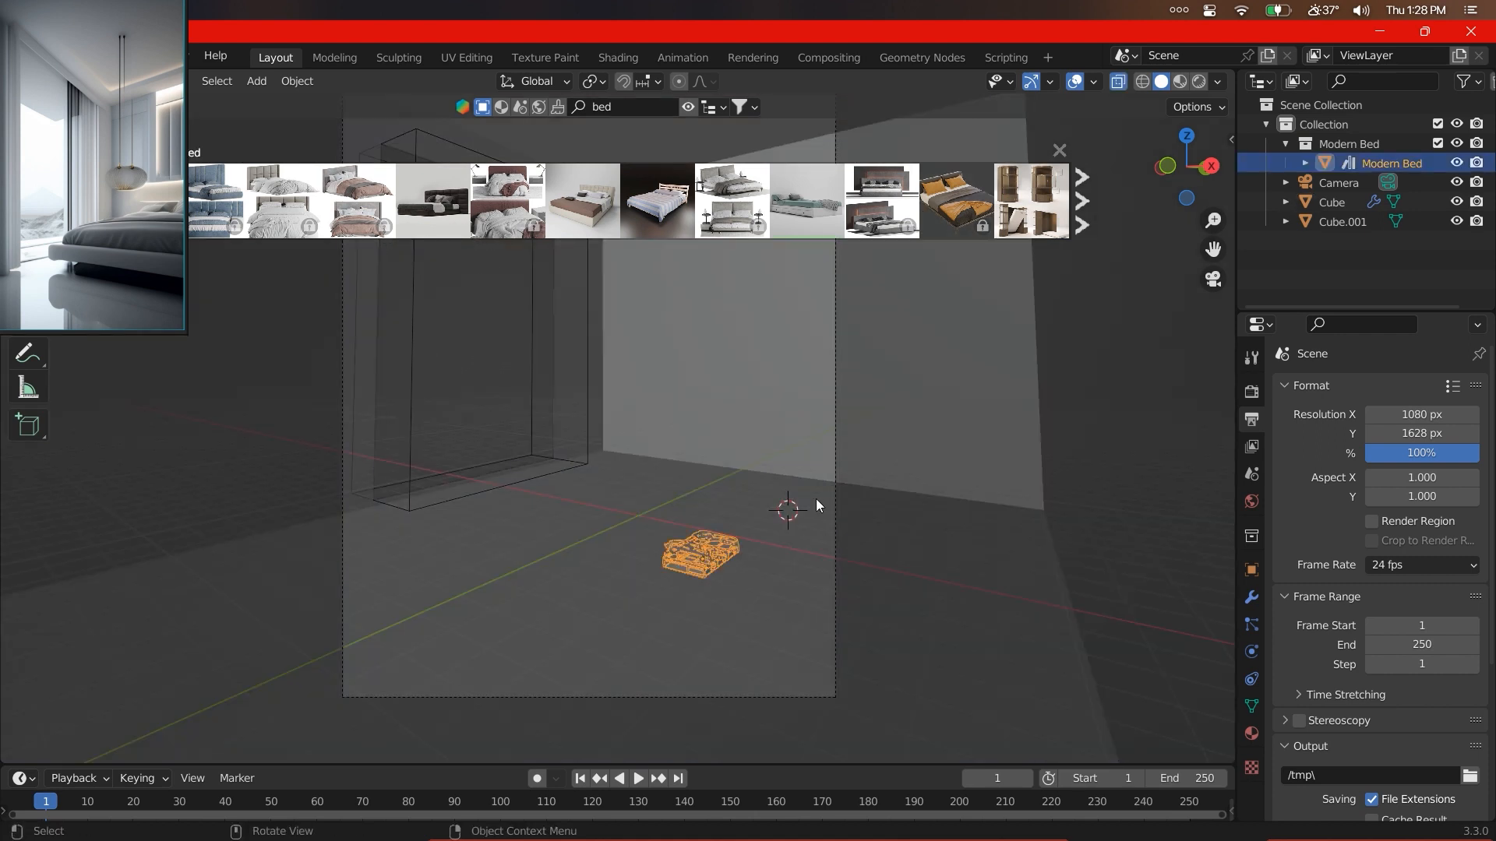
pyautogui.hotkey('alt', 'z')
pyautogui.press('s')
pyautogui.click(460, 503)
pyautogui.moveTo(459, 503); pyautogui.dragTo(508, 493, button='middle')
pyautogui.scroll(-5, 421, 485)
pyautogui.press('KP_0')
pyautogui.scroll(3, 913, 588)
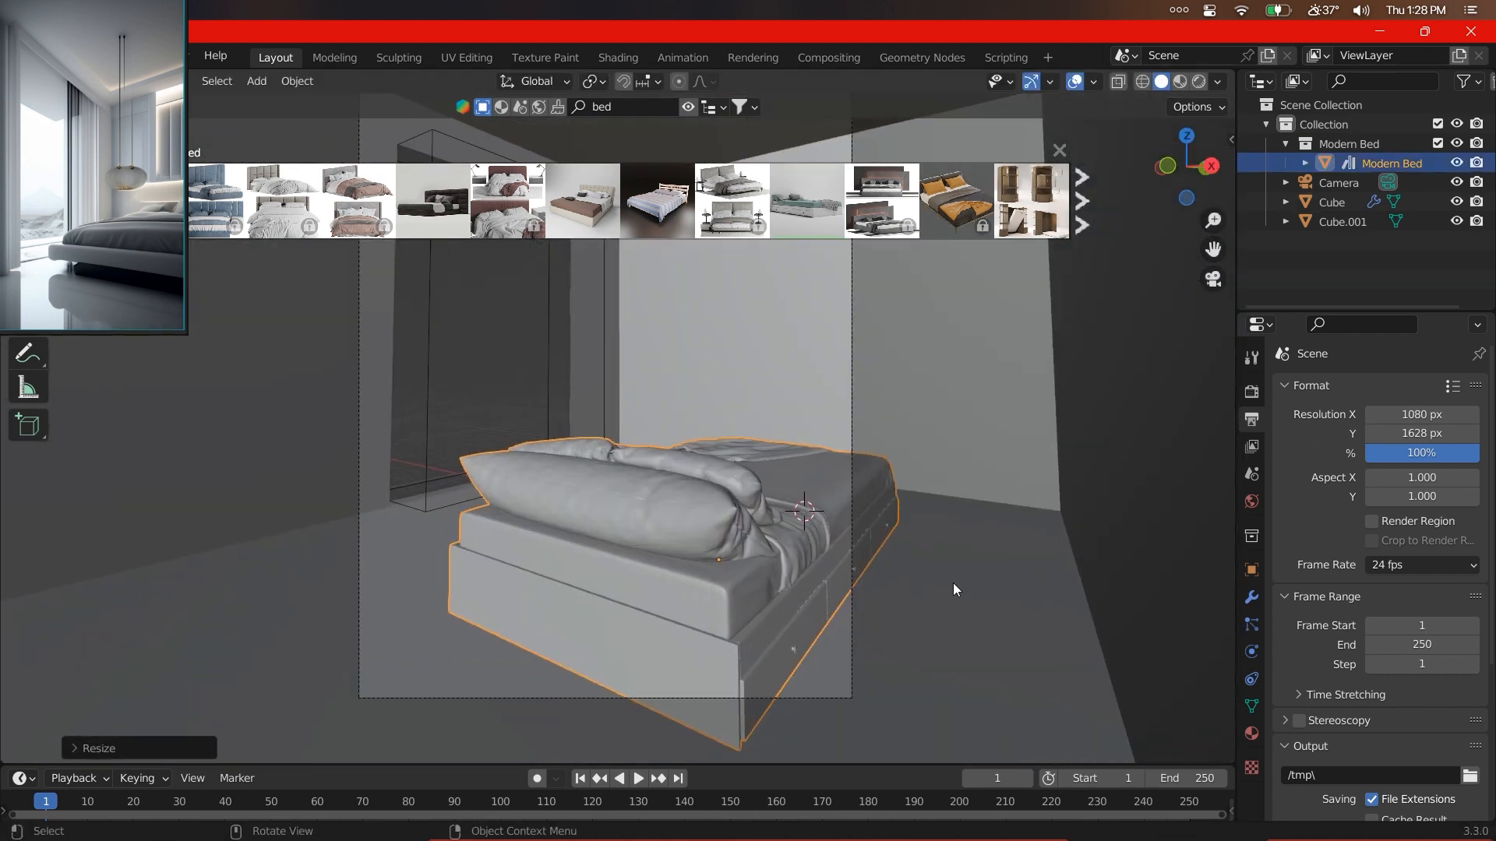
# - Rotate the bed about Z so that its pillows face the back wall
pyautogui.press('Tab')
pyautogui.press('Tab')
pyautogui.press('r')
pyautogui.press('z')
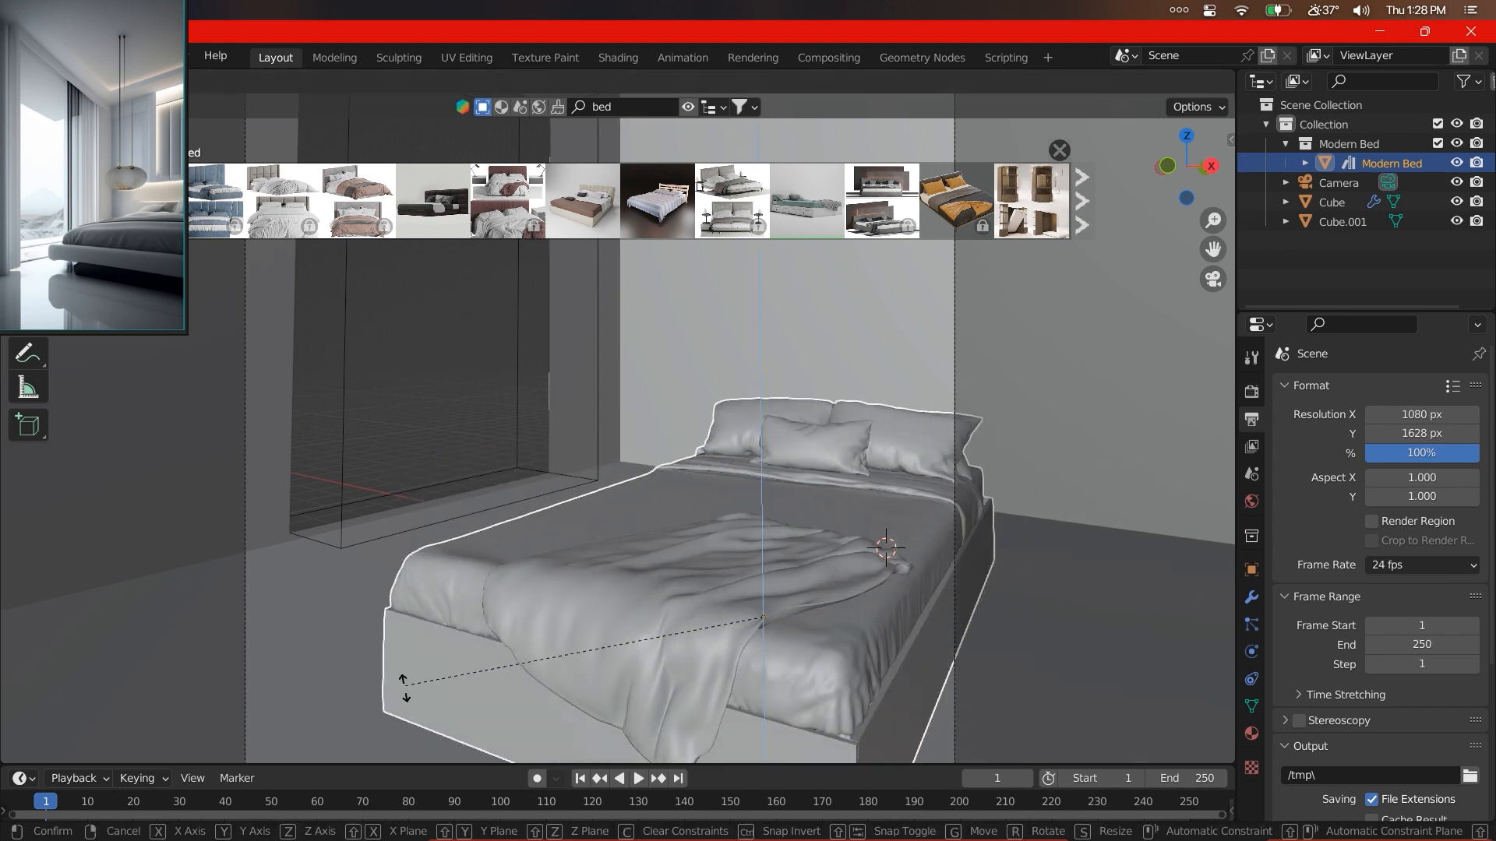
pyautogui.rightClick(481, 653)
pyautogui.click(745, 506)
# - Move the bed along Y until its pillow end is against the back wall
pyautogui.scroll(-4, 754, 493)
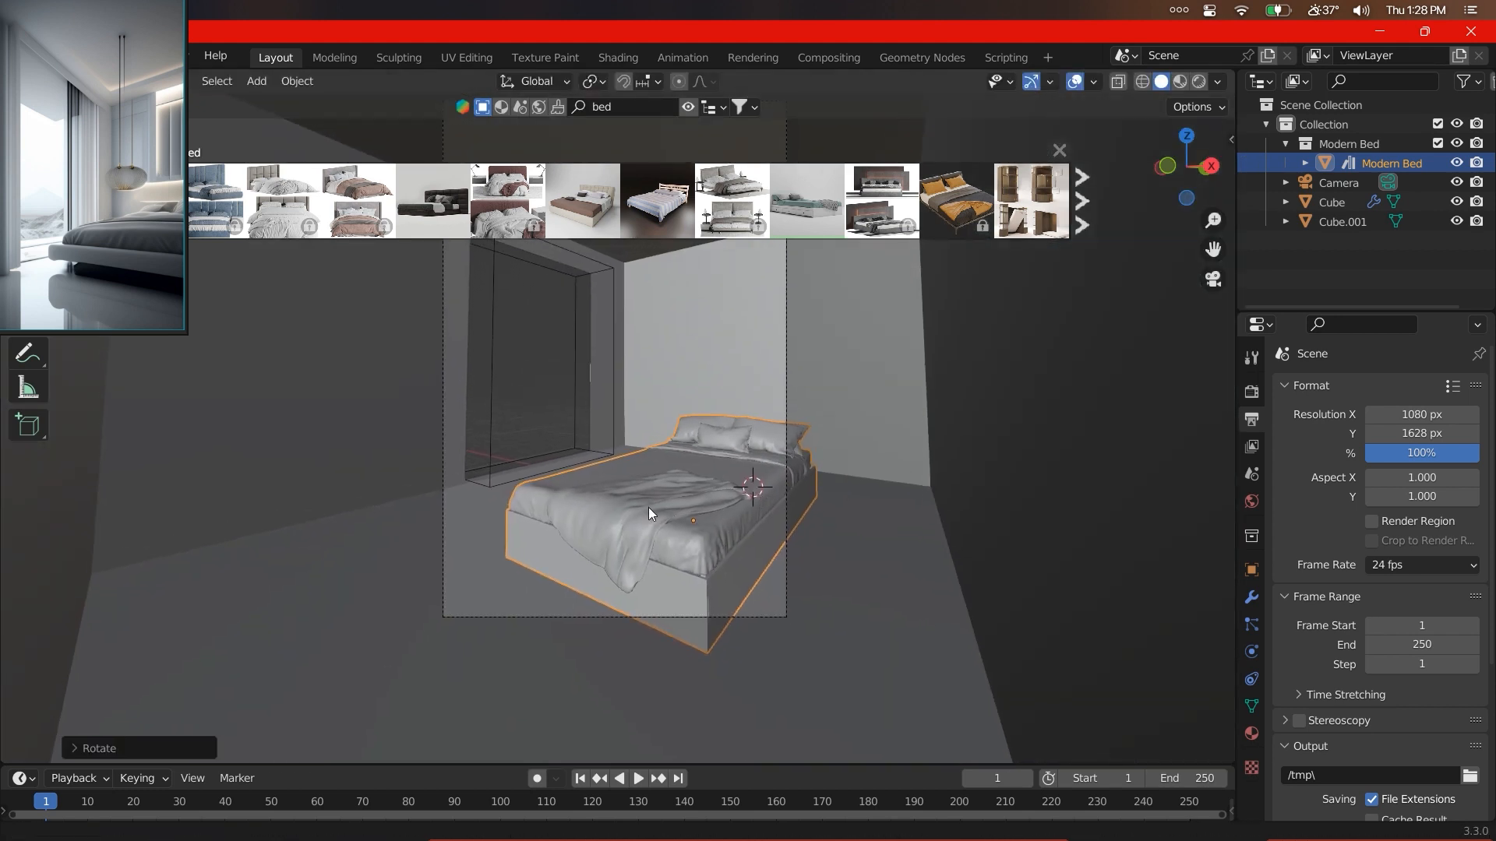
pyautogui.moveTo(650, 508); pyautogui.dragTo(962, 565, button='middle')
pyautogui.press('g')
pyautogui.press('y')
pyautogui.click(830, 564)
pyautogui.moveTo(831, 564); pyautogui.dragTo(978, 624, button='middle')
pyautogui.press('g')
pyautogui.press('y')
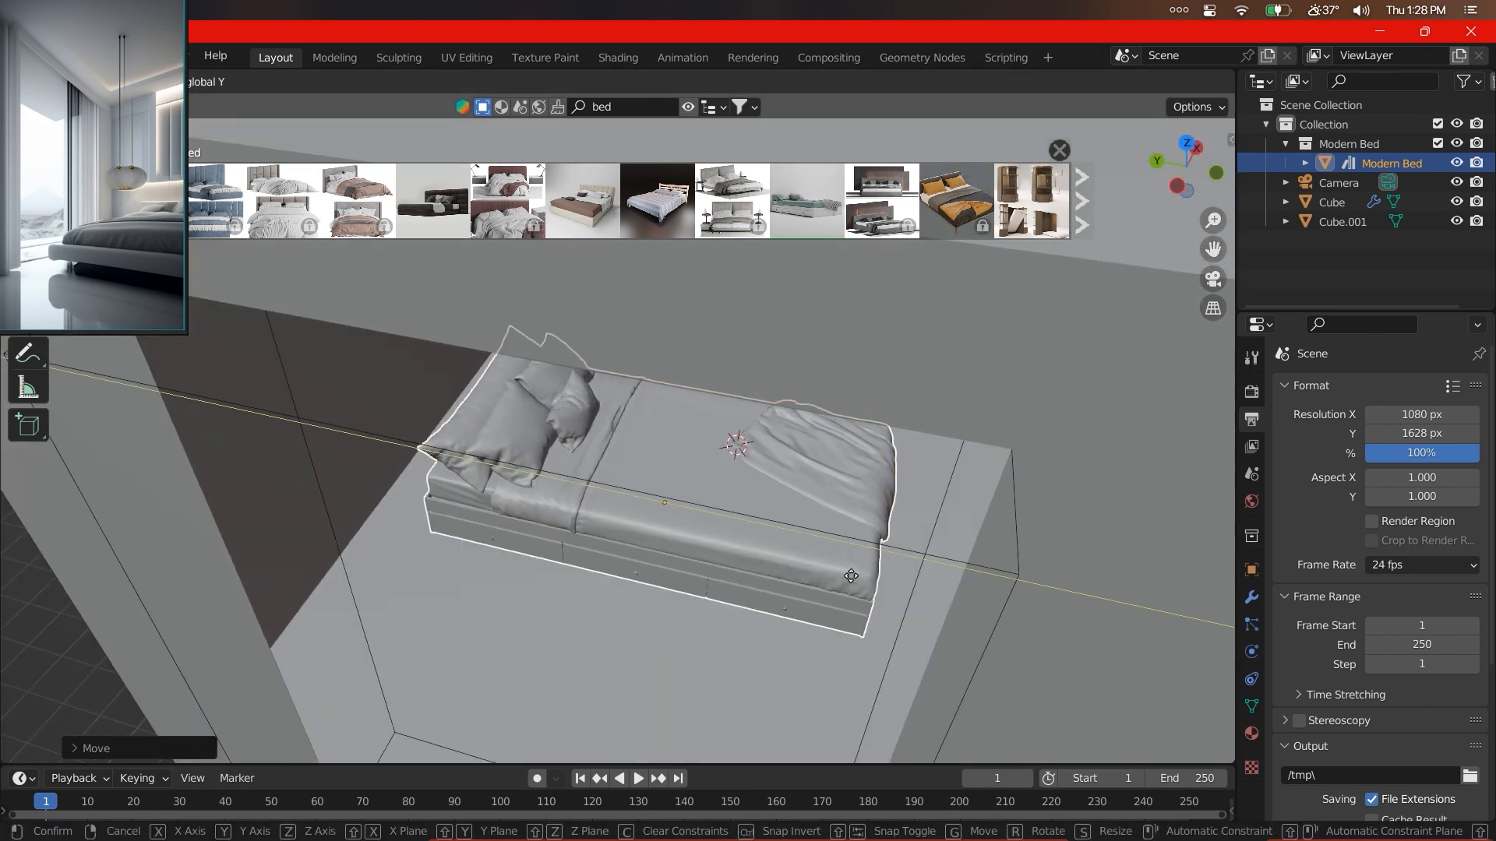
pyautogui.click(338, 501)
pyautogui.press('KP_0')
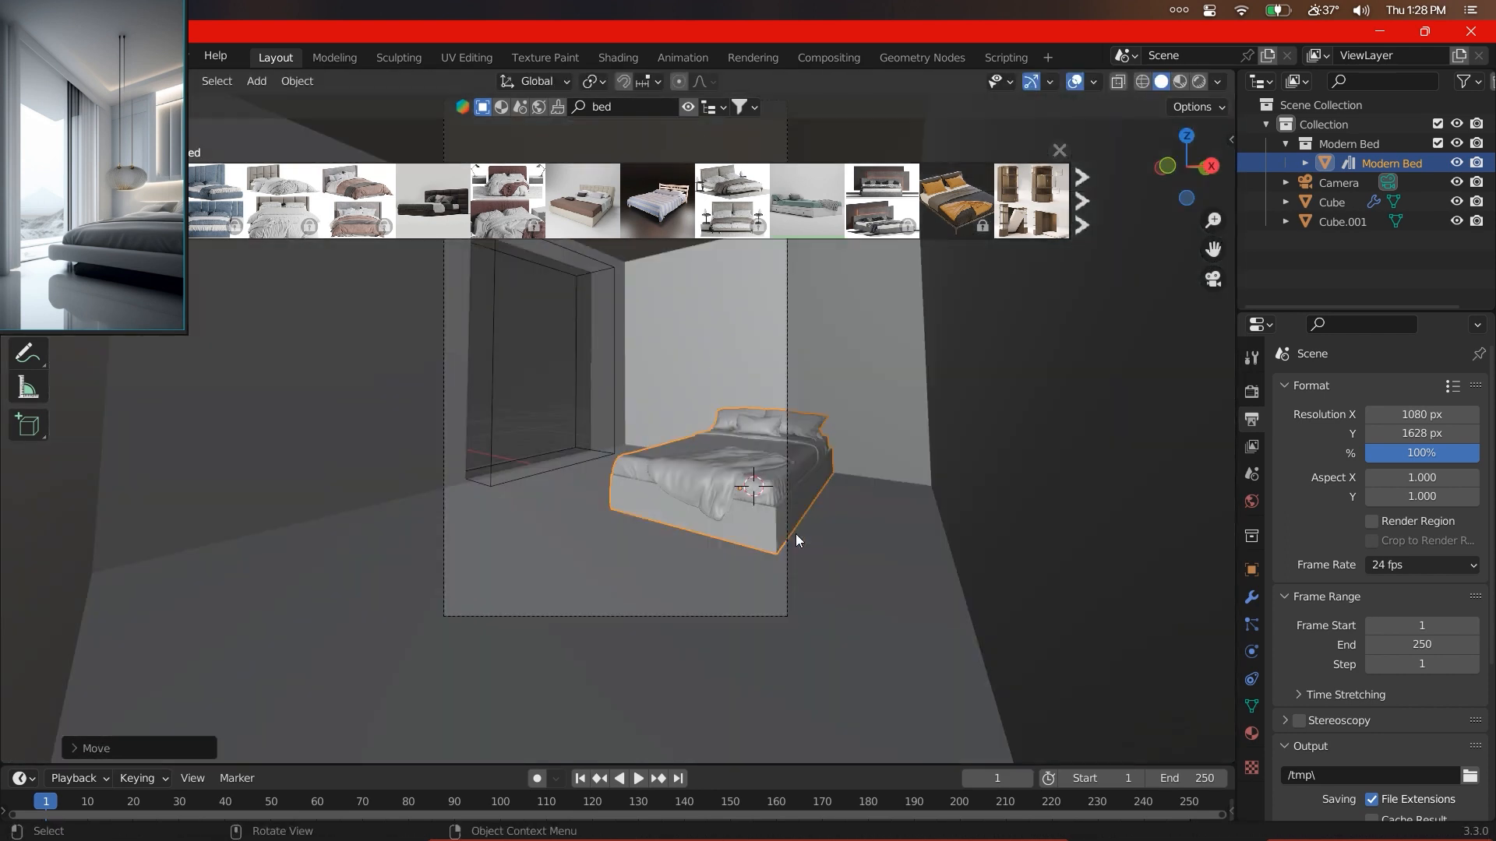
# - Shift the bed along X away from the window, scale it up slightly and adjust its placement against the back wall
pyautogui.press('g')
pyautogui.press('x')
pyautogui.click(850, 535)
pyautogui.press('s')
pyautogui.rightClick(1032, 524)
pyautogui.keyDown('shift'); pyautogui.moveTo(788, 511); pyautogui.dragTo(871, 545, button='middle'); pyautogui.keyUp('shift')
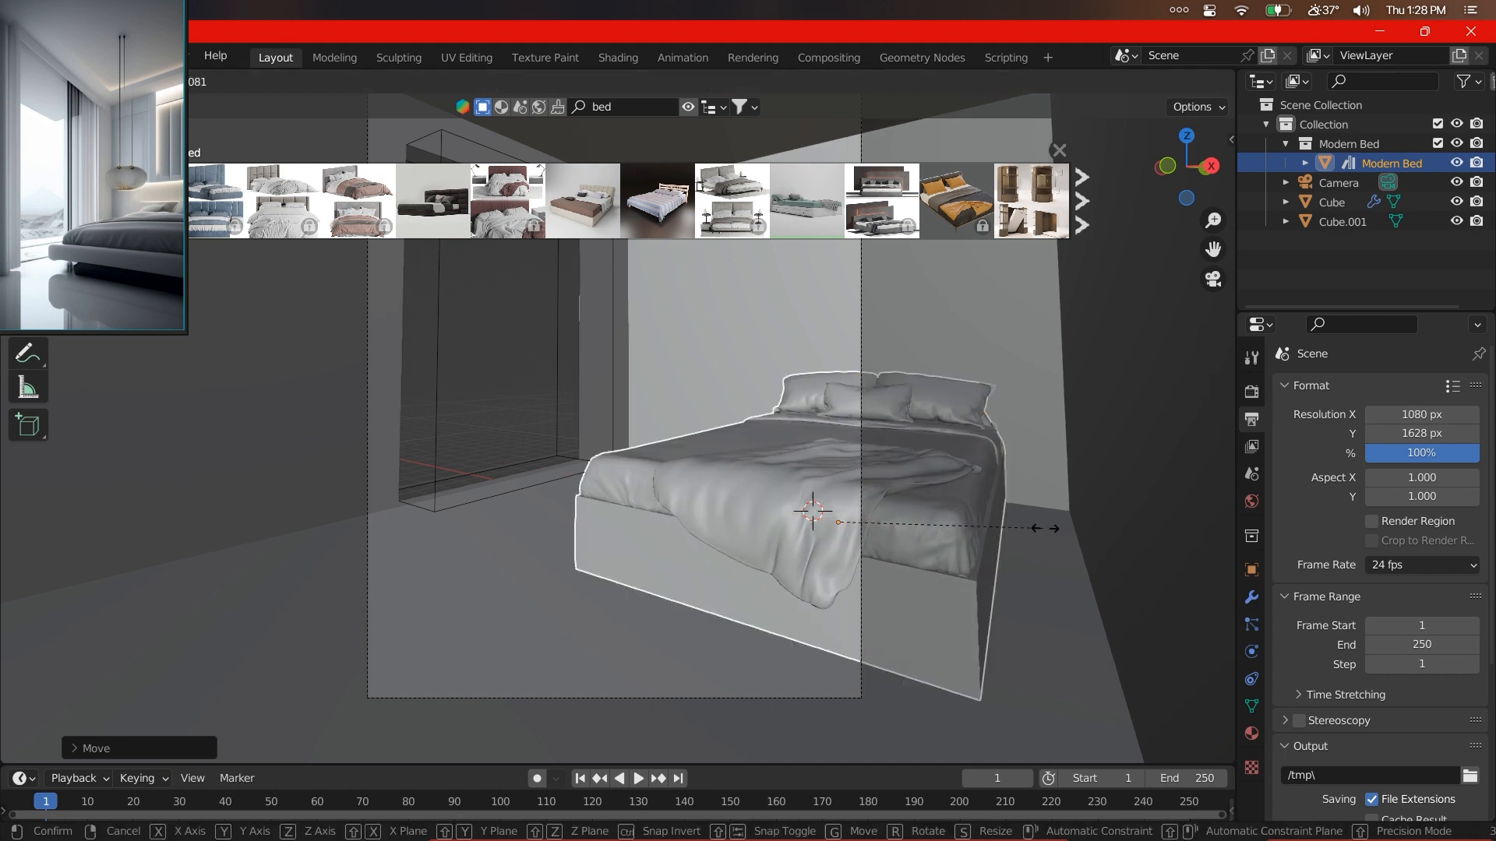
pyautogui.press('g')
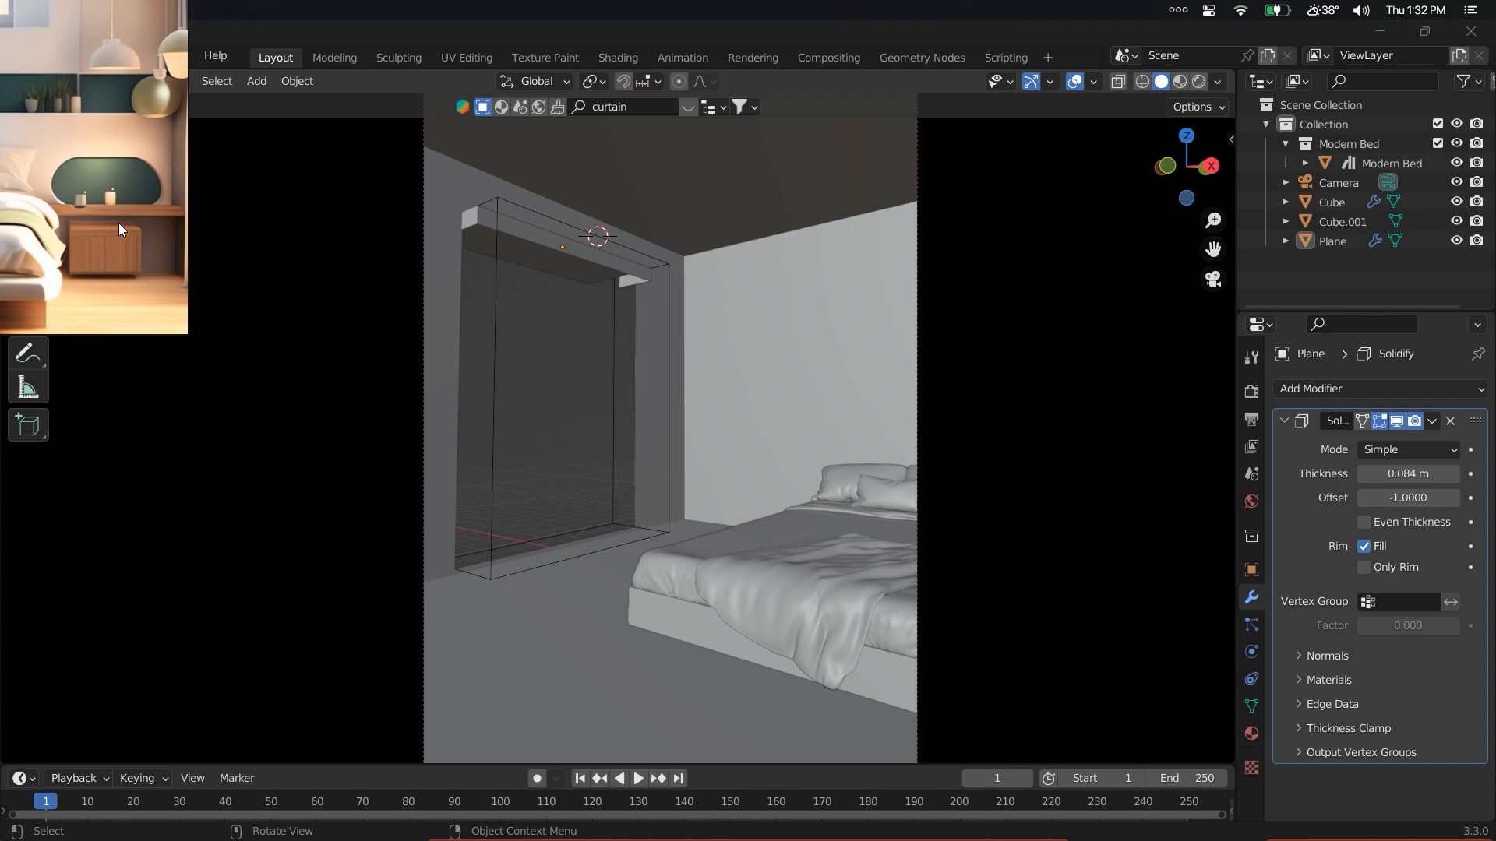
# - Add horizontal edge loops around the room cube's walls and slide the upper one down to form a band above the bed
pyautogui.click(760, 405)
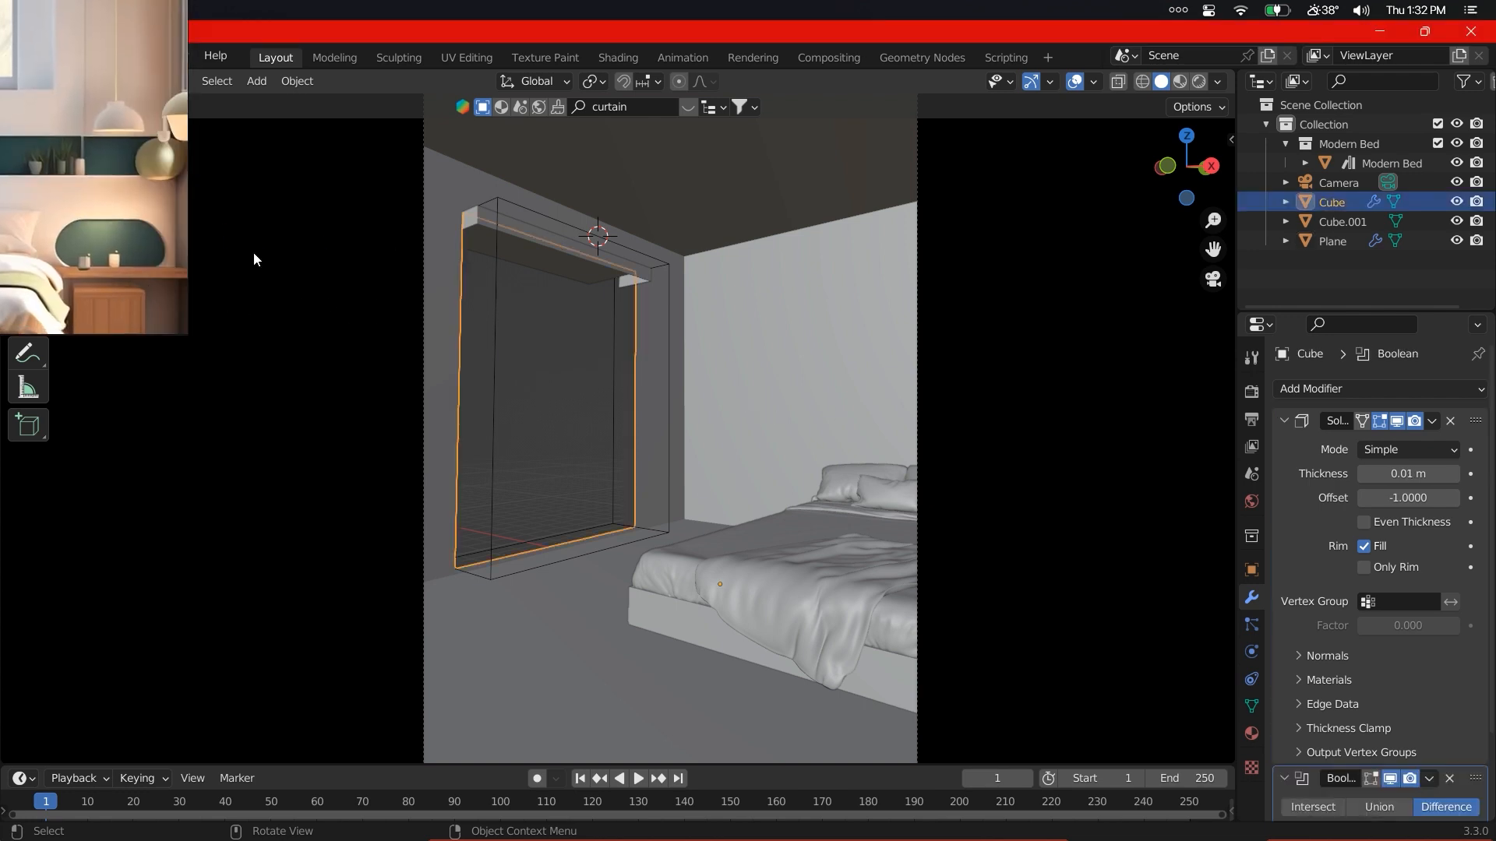
pyautogui.press('Tab')
pyautogui.scroll(2, 804, 405)
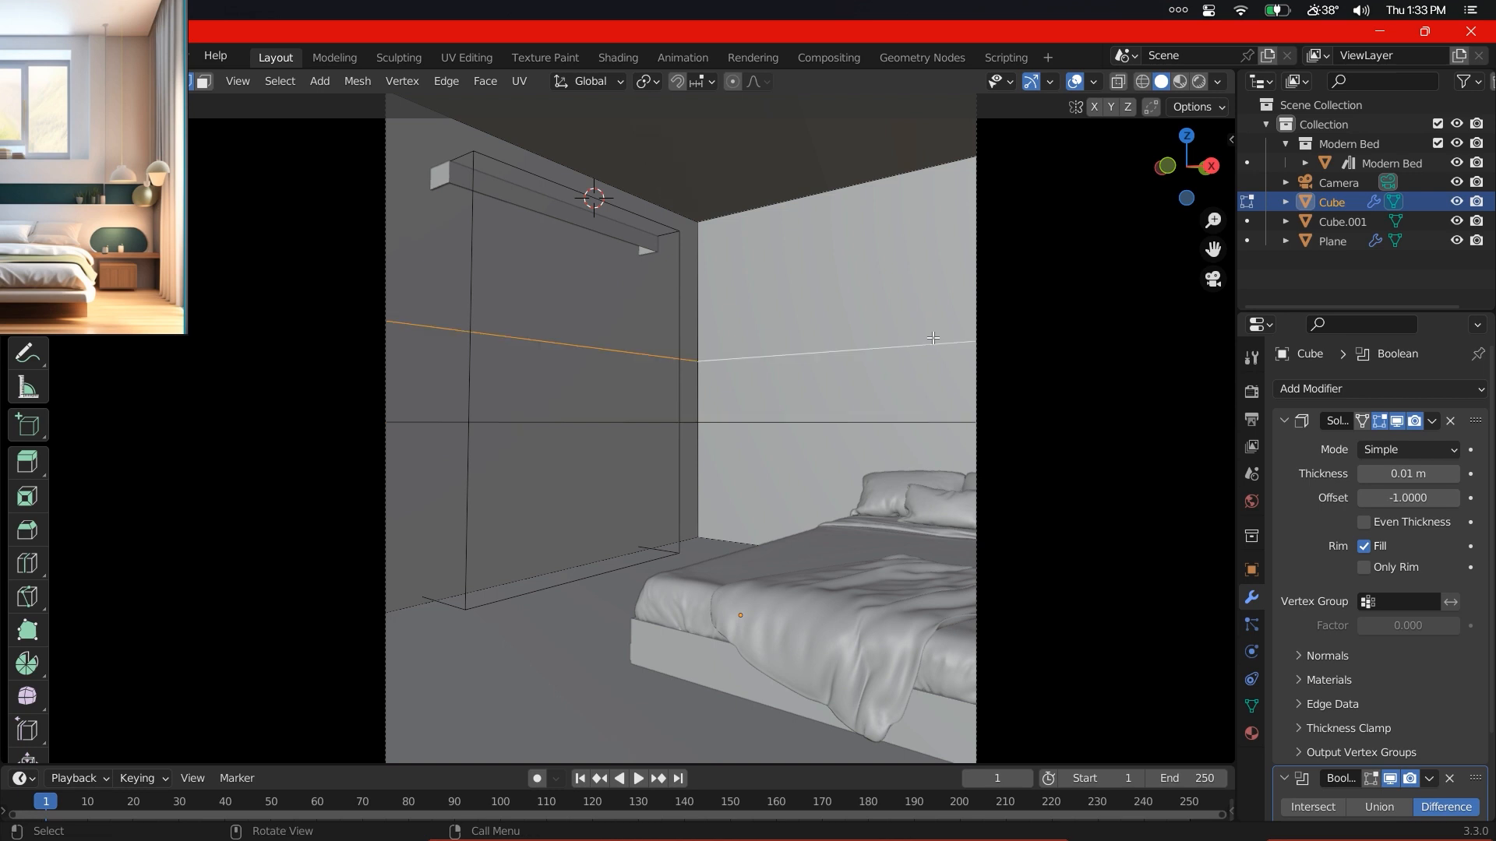
pyautogui.click(912, 351)
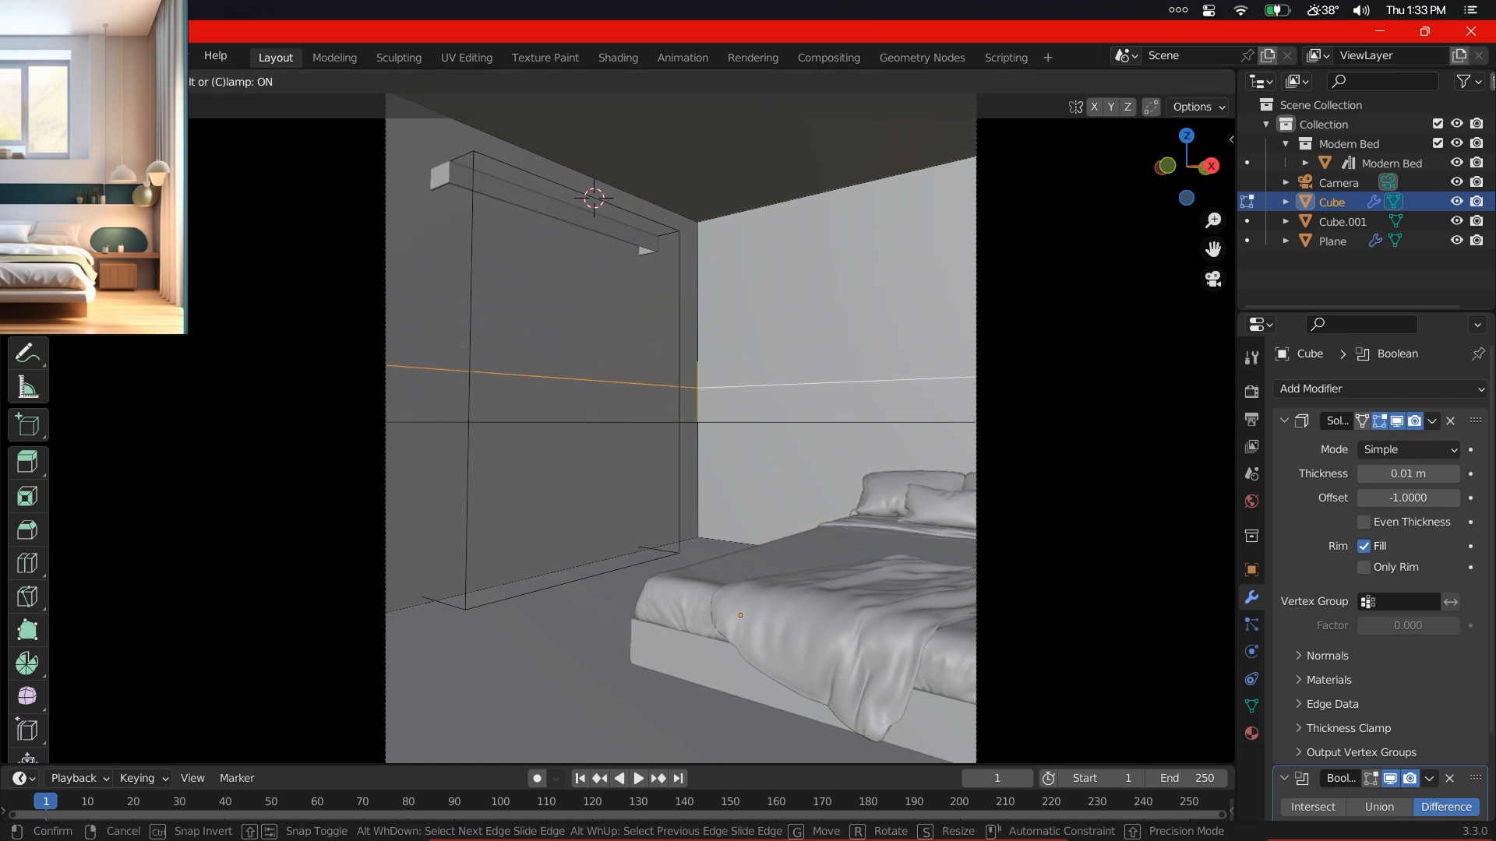
pyautogui.click(767, 367)
pyautogui.press('Tab')
pyautogui.press('Tab')
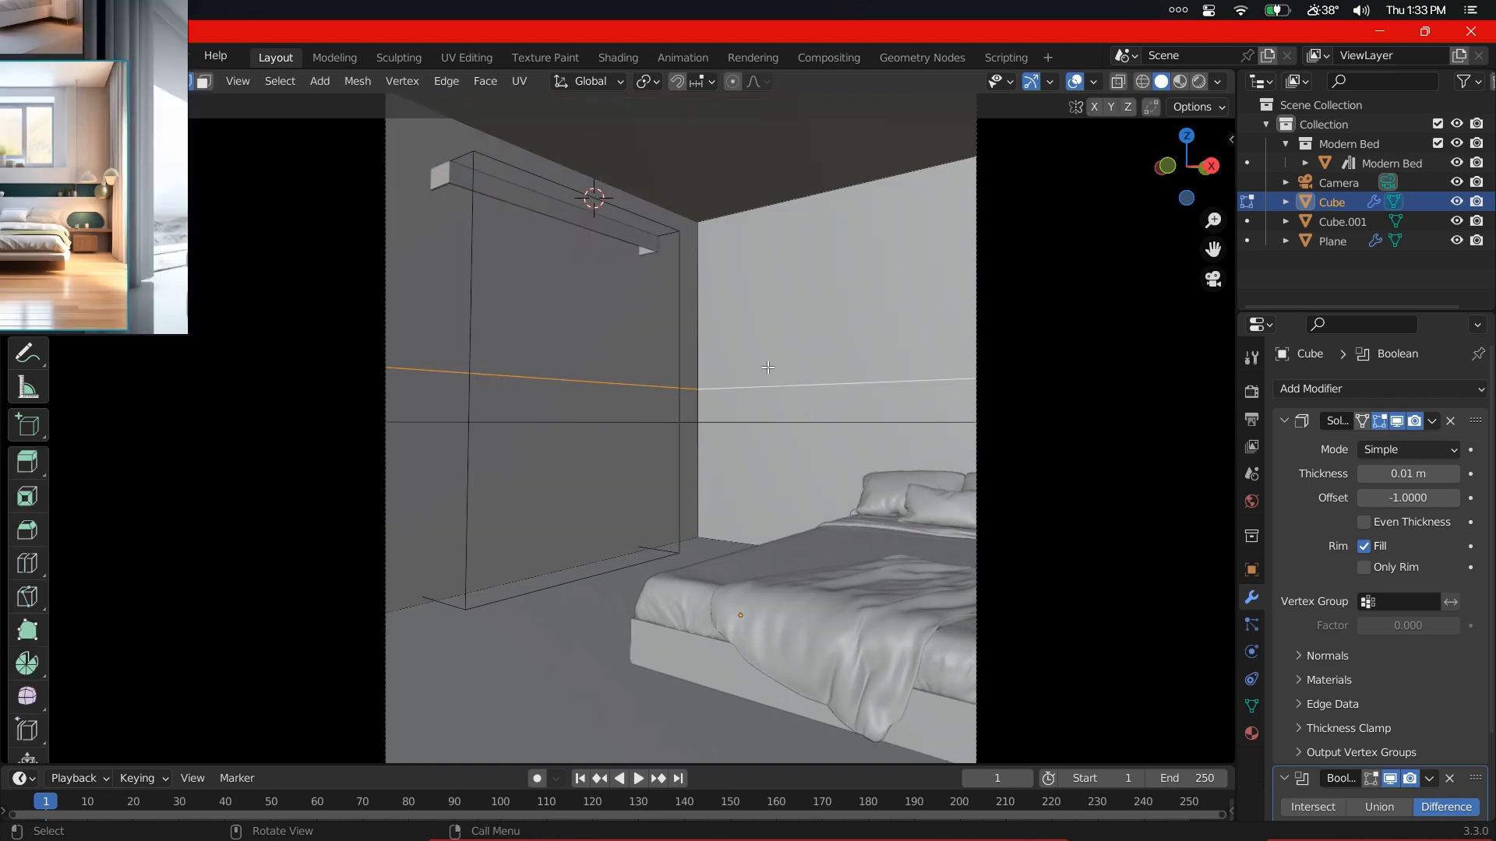
# - Separate the back wall faces into their own object and extrude the middle band inward as a recessed niche
pyautogui.click(694, 347)
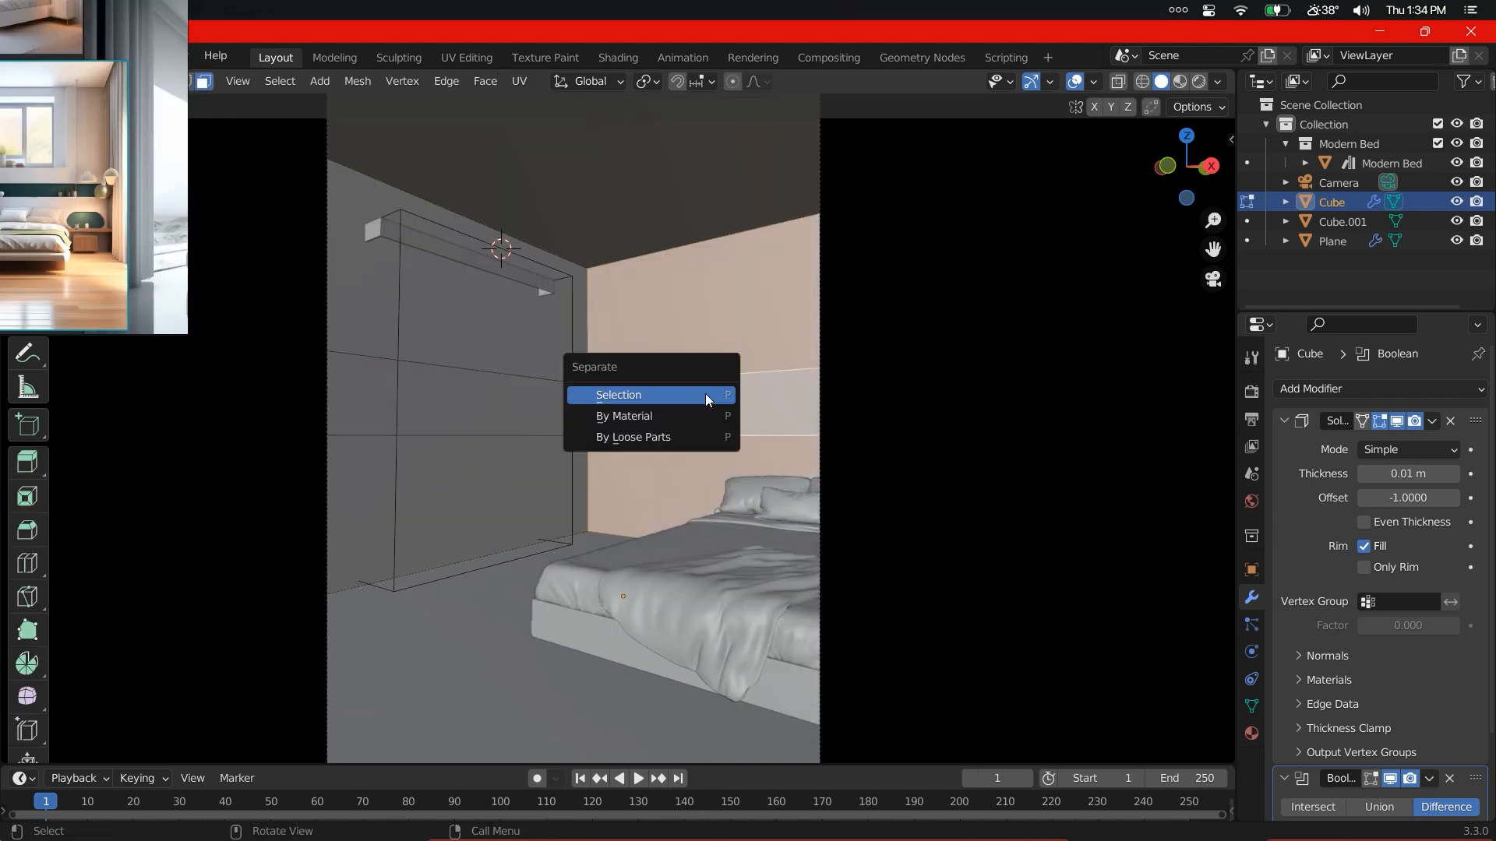
pyautogui.click(706, 400)
pyautogui.click(734, 419)
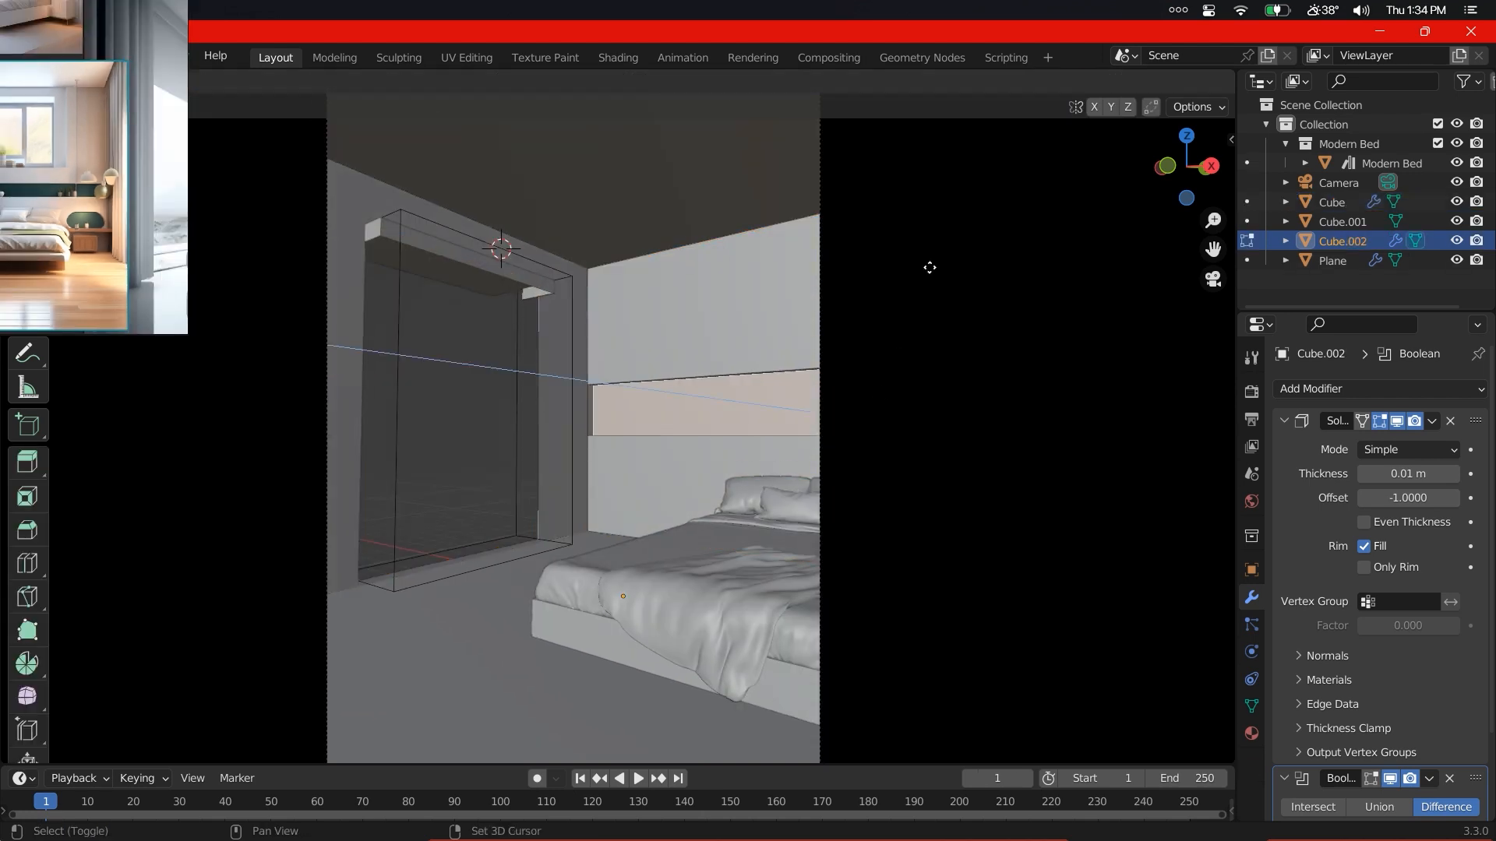
pyautogui.scroll(3, 724, 389)
pyautogui.press('Tab')
pyautogui.scroll(-3, 718, 391)
pyautogui.keyDown('shift'); pyautogui.moveTo(719, 392); pyautogui.dragTo(619, 435, button='middle'); pyautogui.keyUp('shift')
pyautogui.scroll(3, 619, 436)
pyautogui.press('Tab')
# - Select the upper face of the back wall niche and move it down along Z to make the niche shallower in height
pyautogui.click(688, 338)
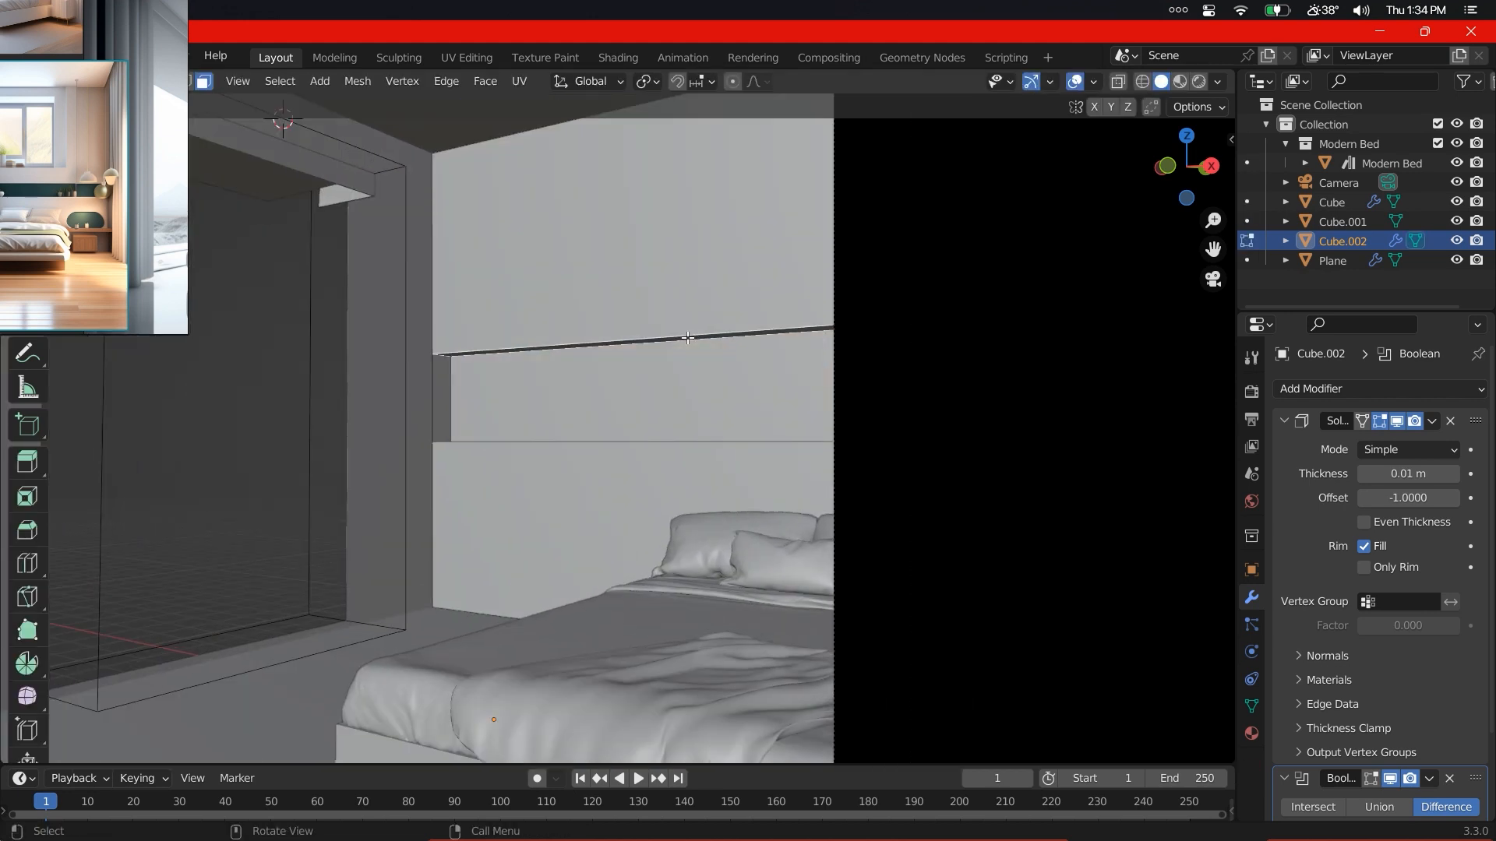
pyautogui.keyDown('alt'); pyautogui.click(688, 338); pyautogui.keyUp('alt')
pyautogui.rightClick(688, 338)
pyautogui.press('g')
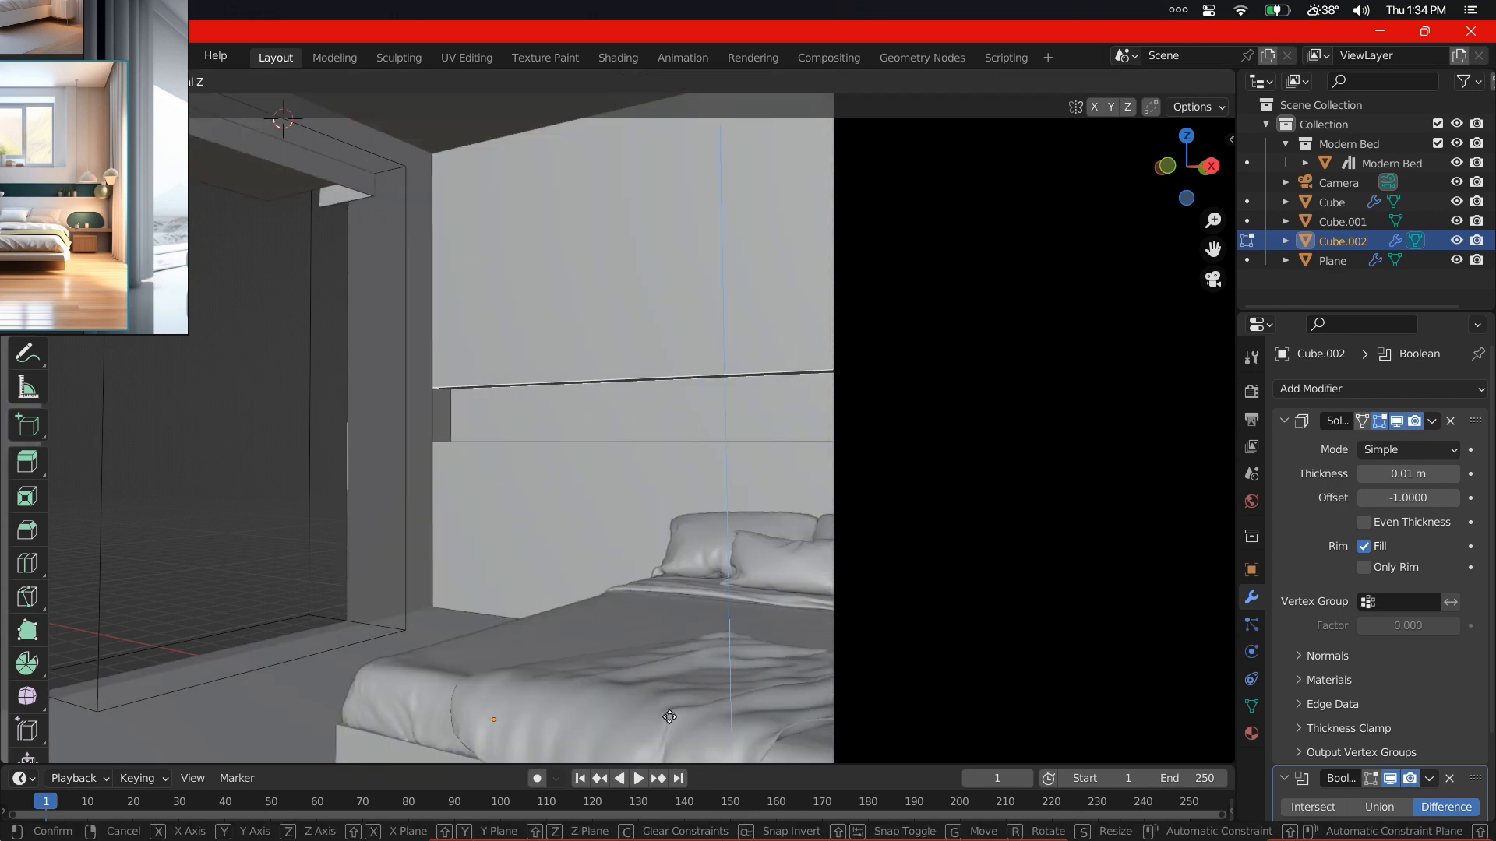
pyautogui.click(670, 717)
pyautogui.scroll(2, 669, 712)
pyautogui.press('g')
pyautogui.press('z')
pyautogui.click(717, 457)
pyautogui.hotkey('alt', 'z')
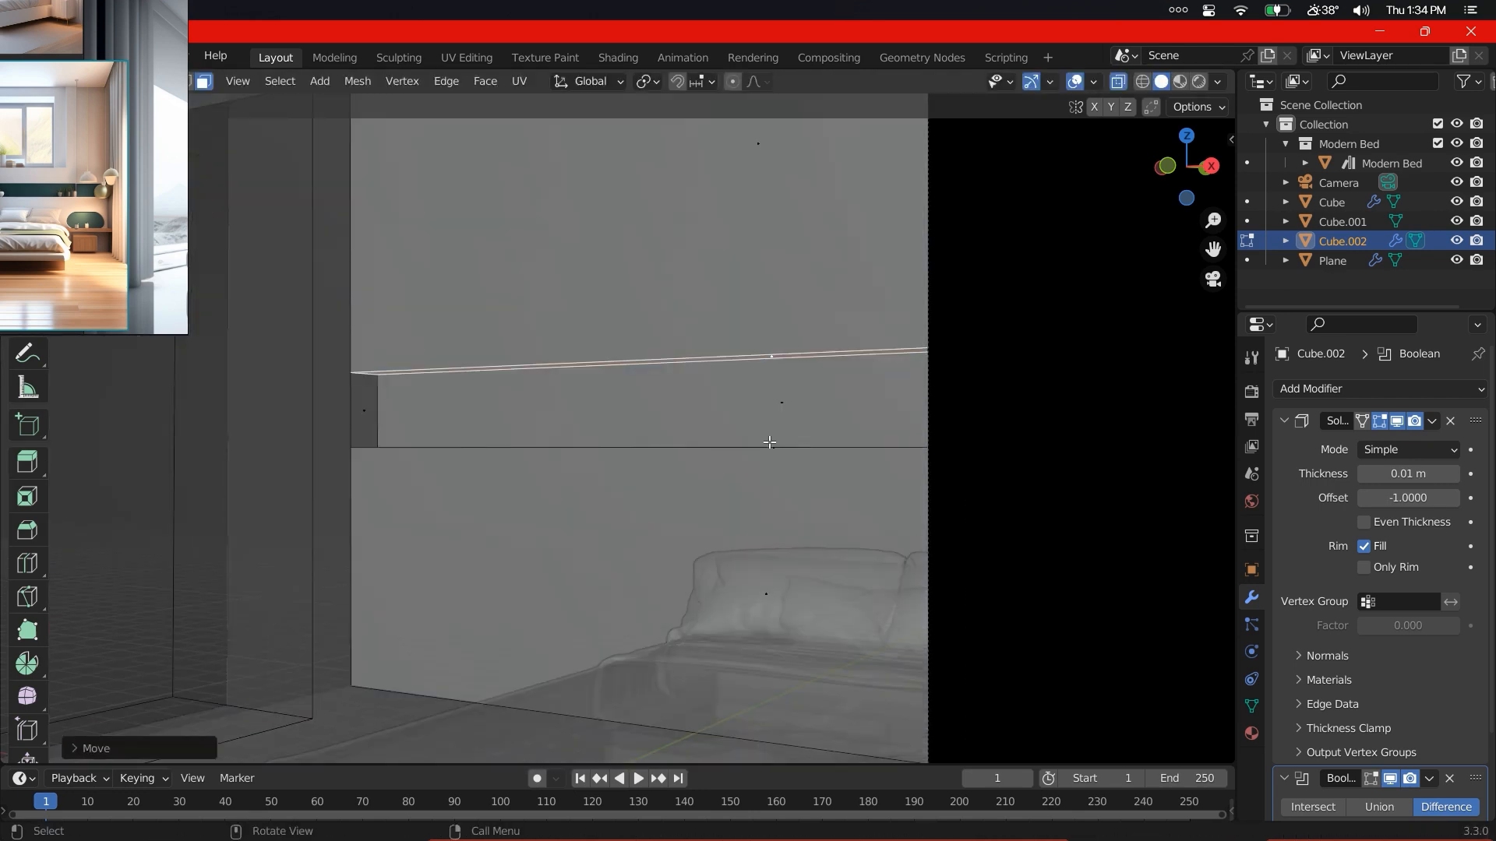
# - Move the whole niche lower along Z, closer to the bed's pillows, and leave Edit Mode
pyautogui.hotkey('alt', 'z')
pyautogui.scroll(-1, 810, 437)
pyautogui.press('g')
pyautogui.press('z')
pyautogui.hotkey('alt', 'z')
pyautogui.hotkey('alt', 'z')
pyautogui.click(784, 441)
pyautogui.hotkey('alt', 'z')
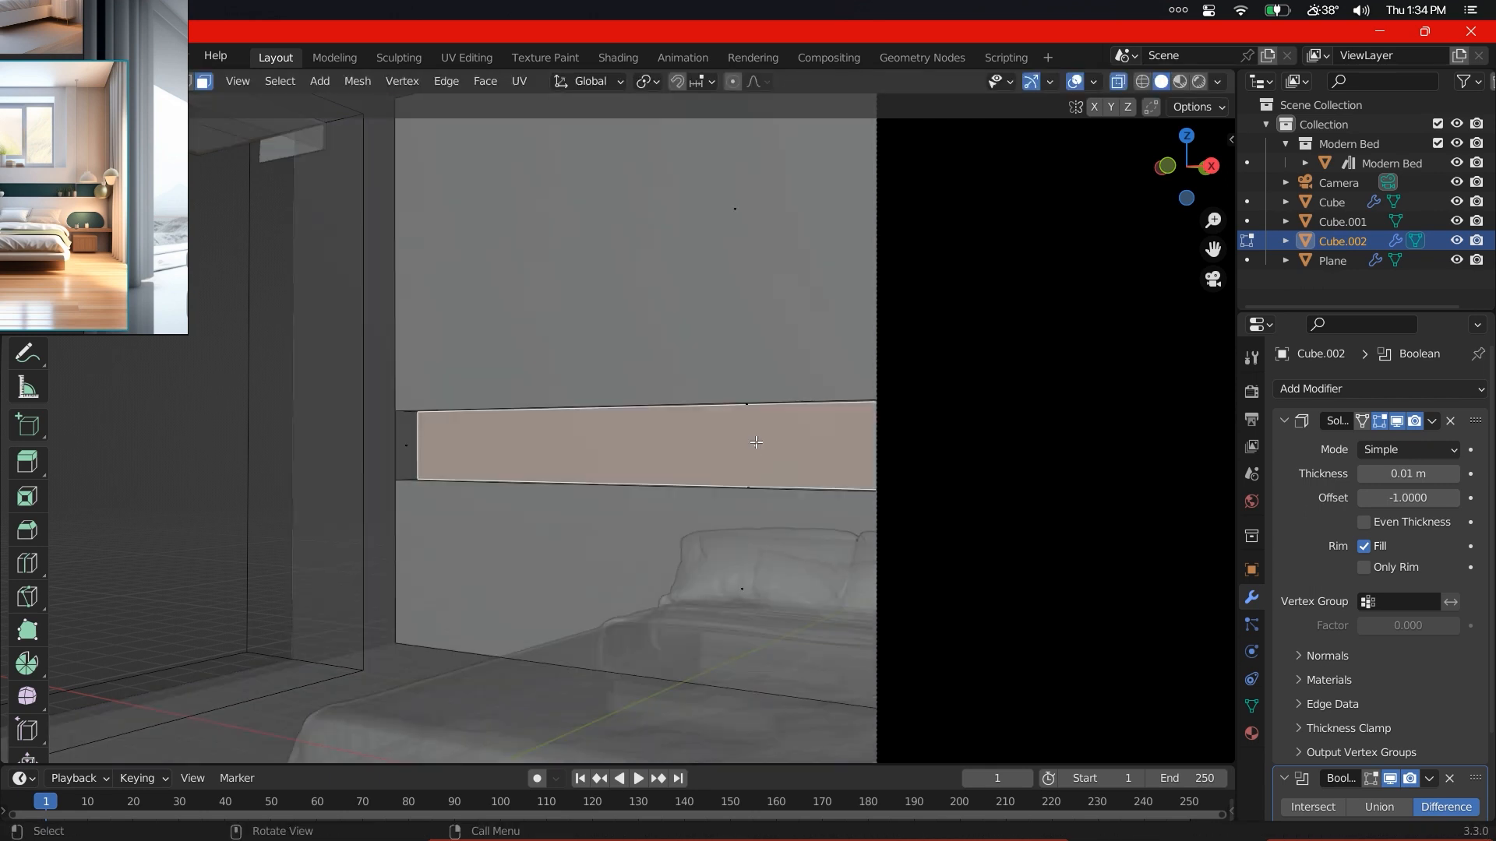
pyautogui.scroll(-2, 755, 440)
pyautogui.press('Tab')
pyautogui.scroll(-4, 701, 441)
pyautogui.hotkey('alt', 'z')
pyautogui.scroll(2, 672, 428)
pyautogui.keyDown('shift'); pyautogui.moveTo(625, 451); pyautogui.dragTo(687, 418, button='middle'); pyautogui.keyUp('shift')
pyautogui.scroll(-1, 687, 417)
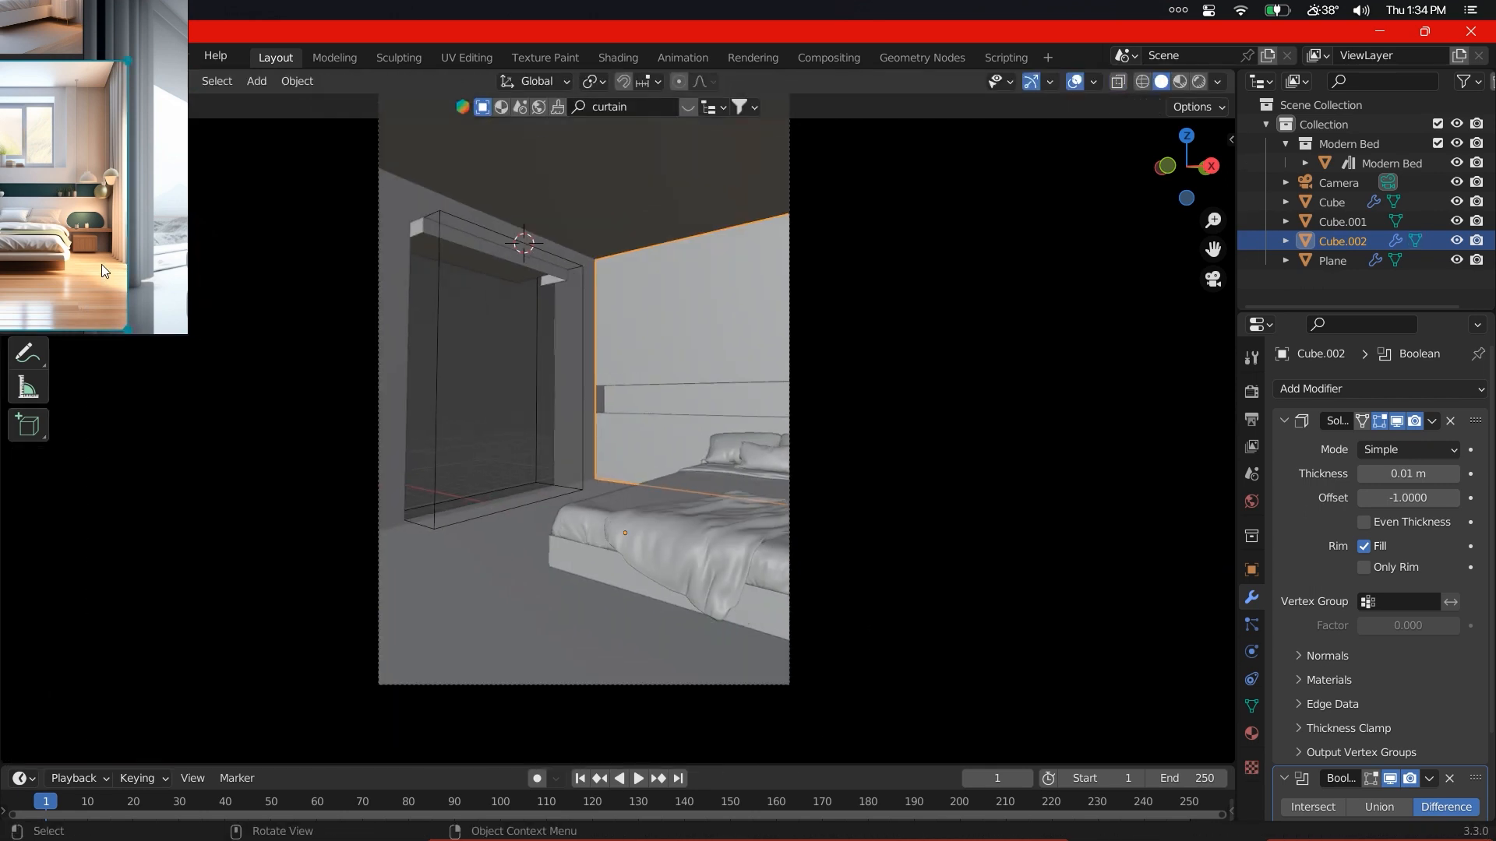
# - Search the BlenderKit model library for tables and browse the results for a piece suited to the bedside
pyautogui.scroll(-1, 100, 266)
pyautogui.scroll(2, 676, 345)
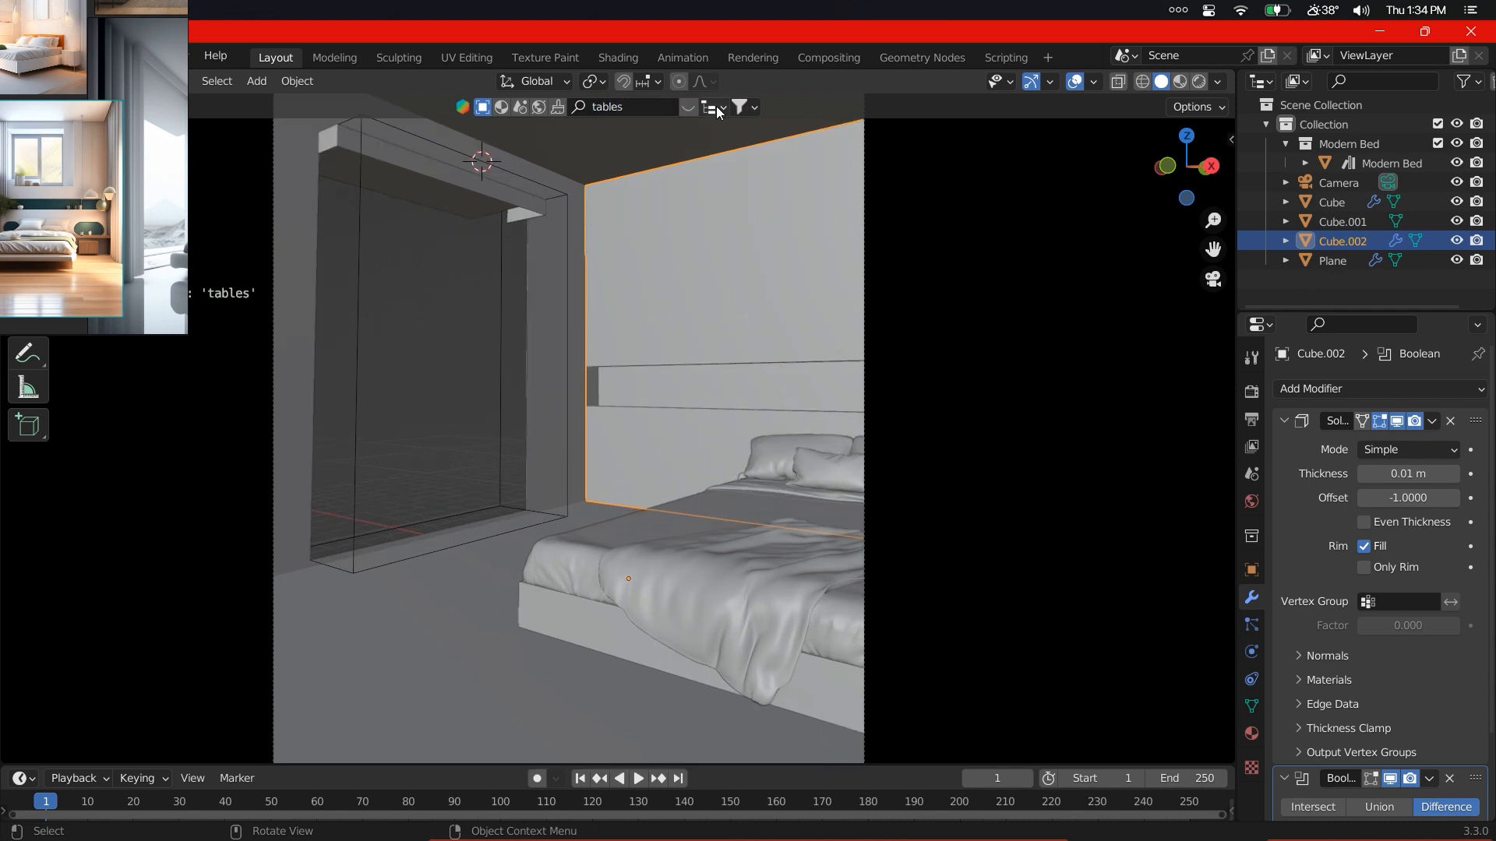
pyautogui.click(691, 107)
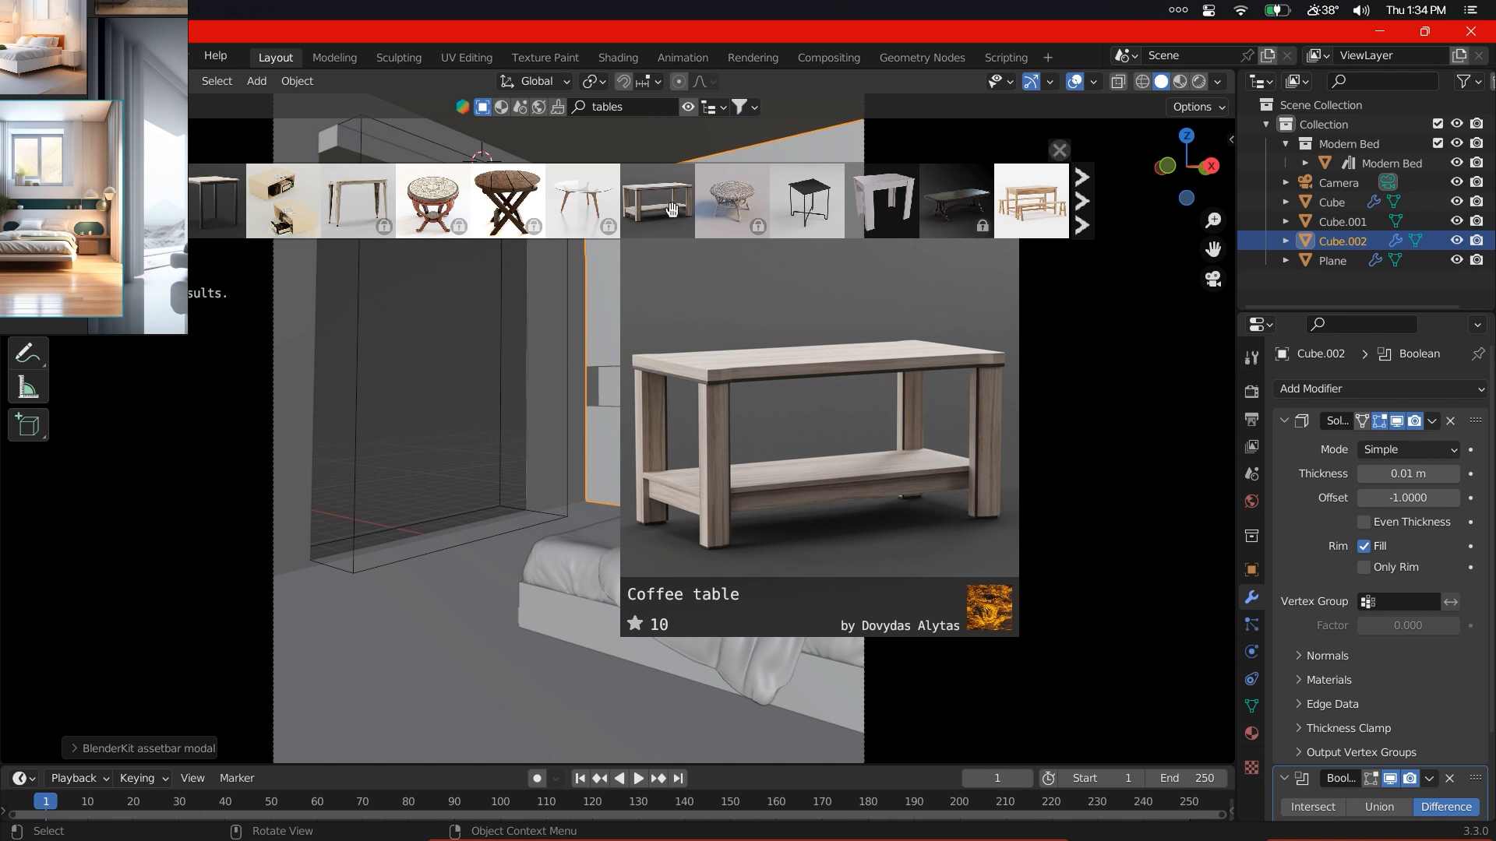
pyautogui.scroll(-5, 672, 209)
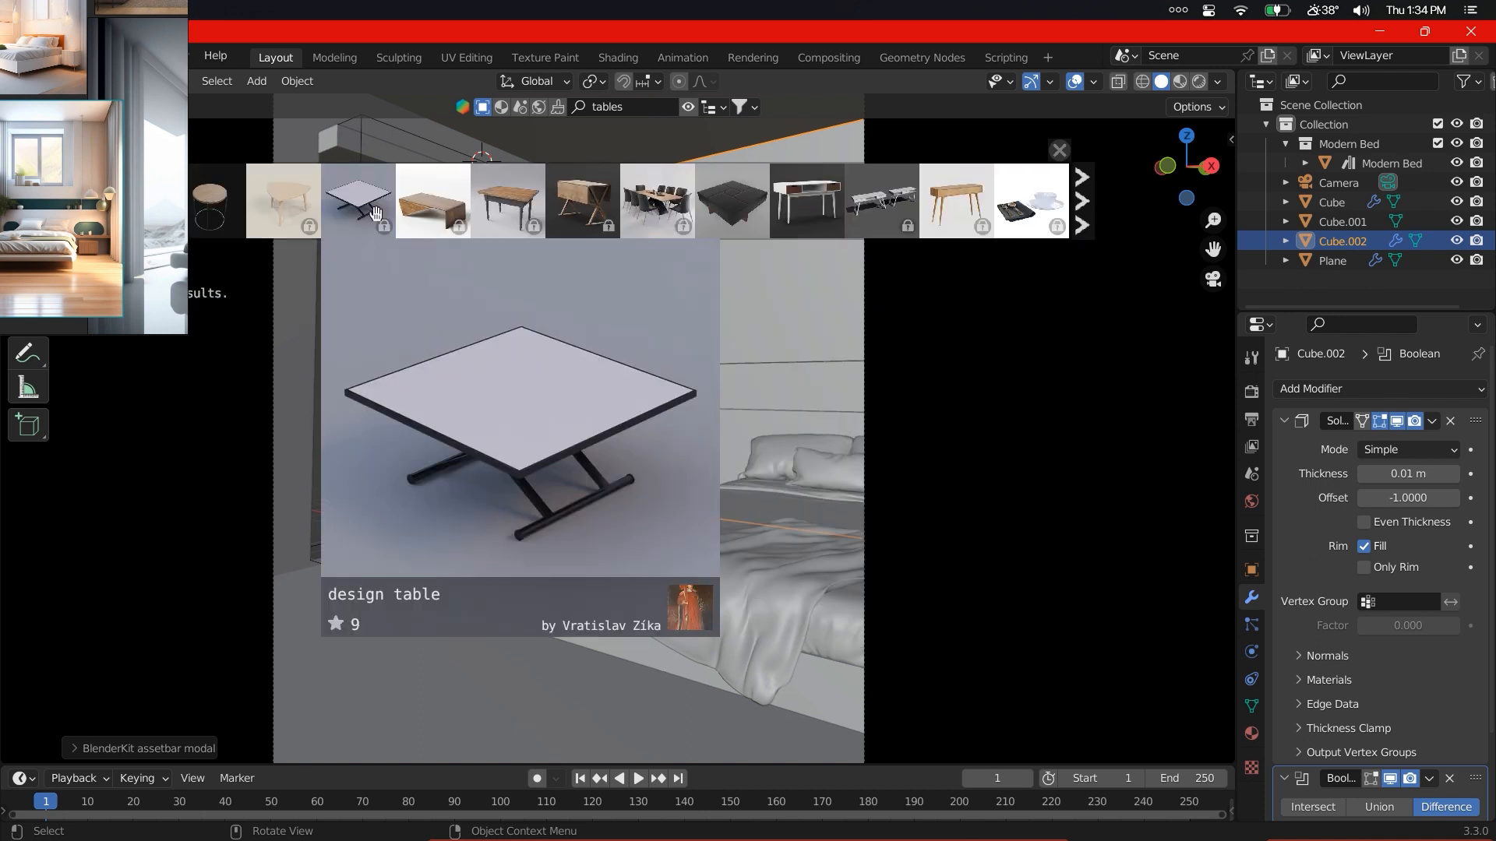
pyautogui.scroll(-4, 789, 197)
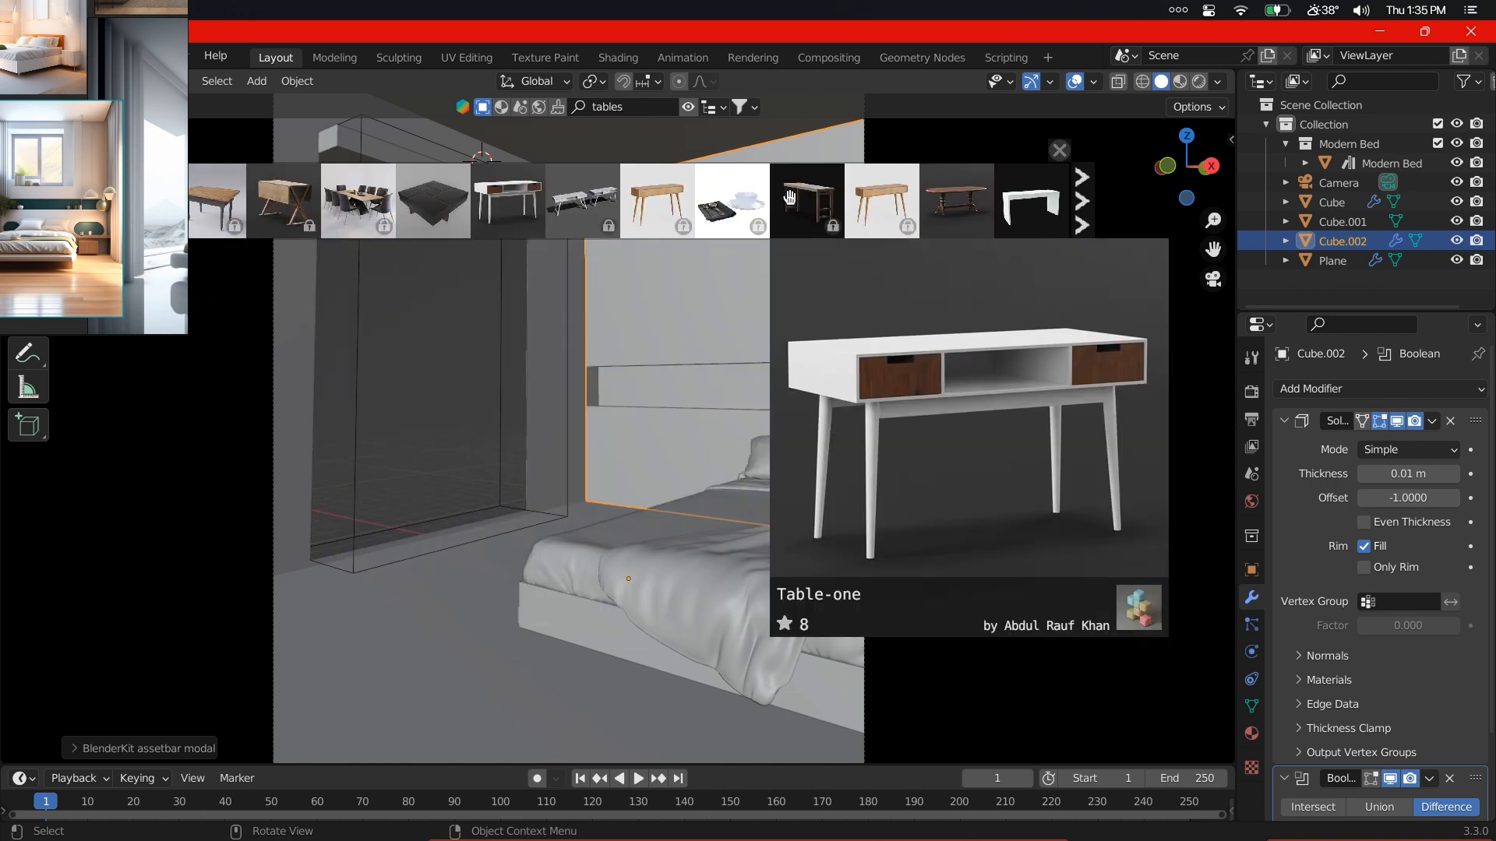
pyautogui.scroll(-8, 789, 197)
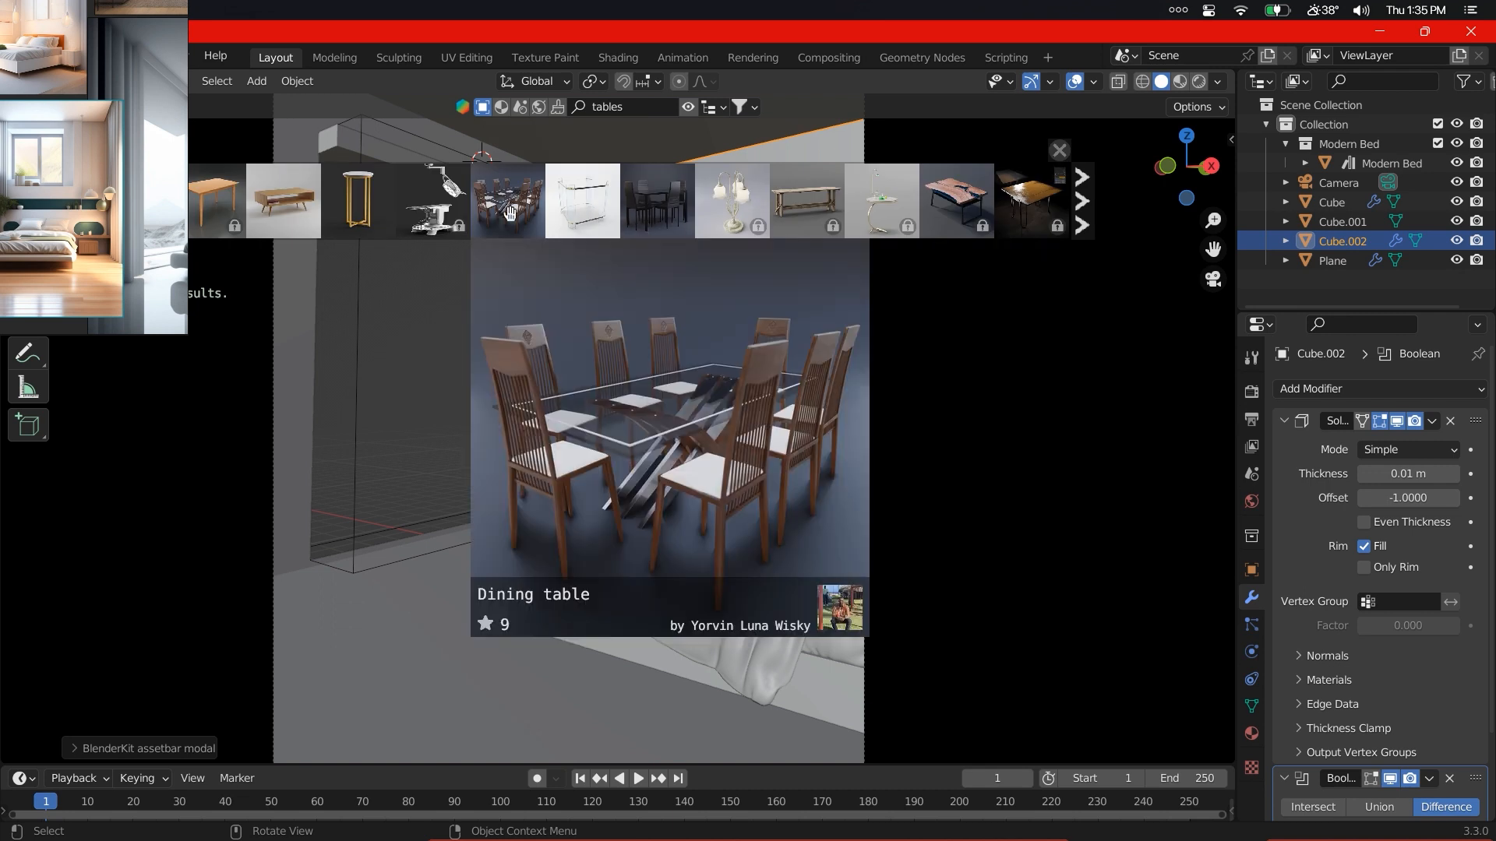
pyautogui.scroll(-6, 818, 200)
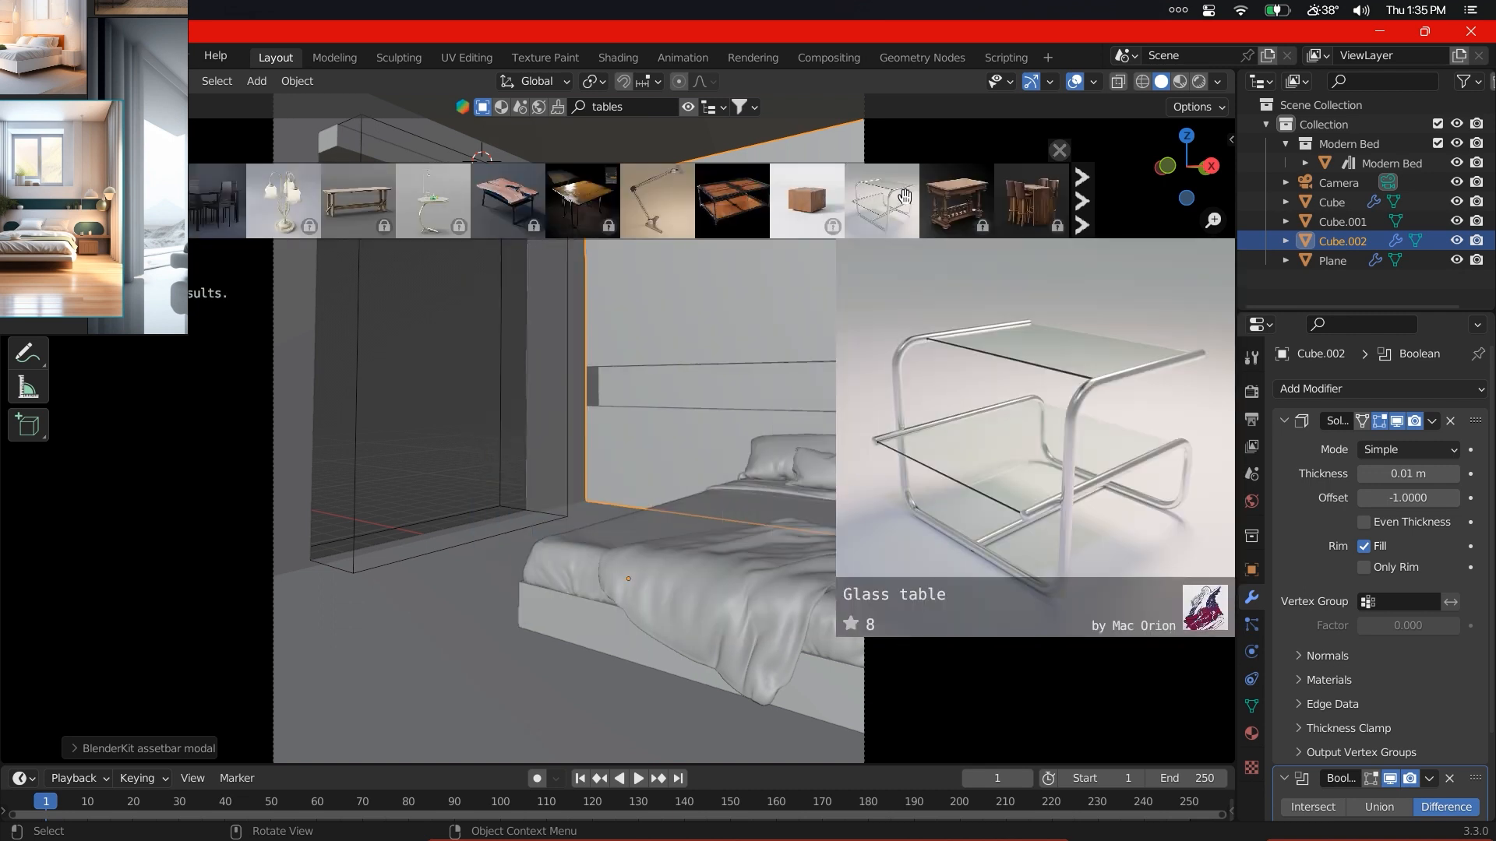
pyautogui.scroll(-3, 880, 198)
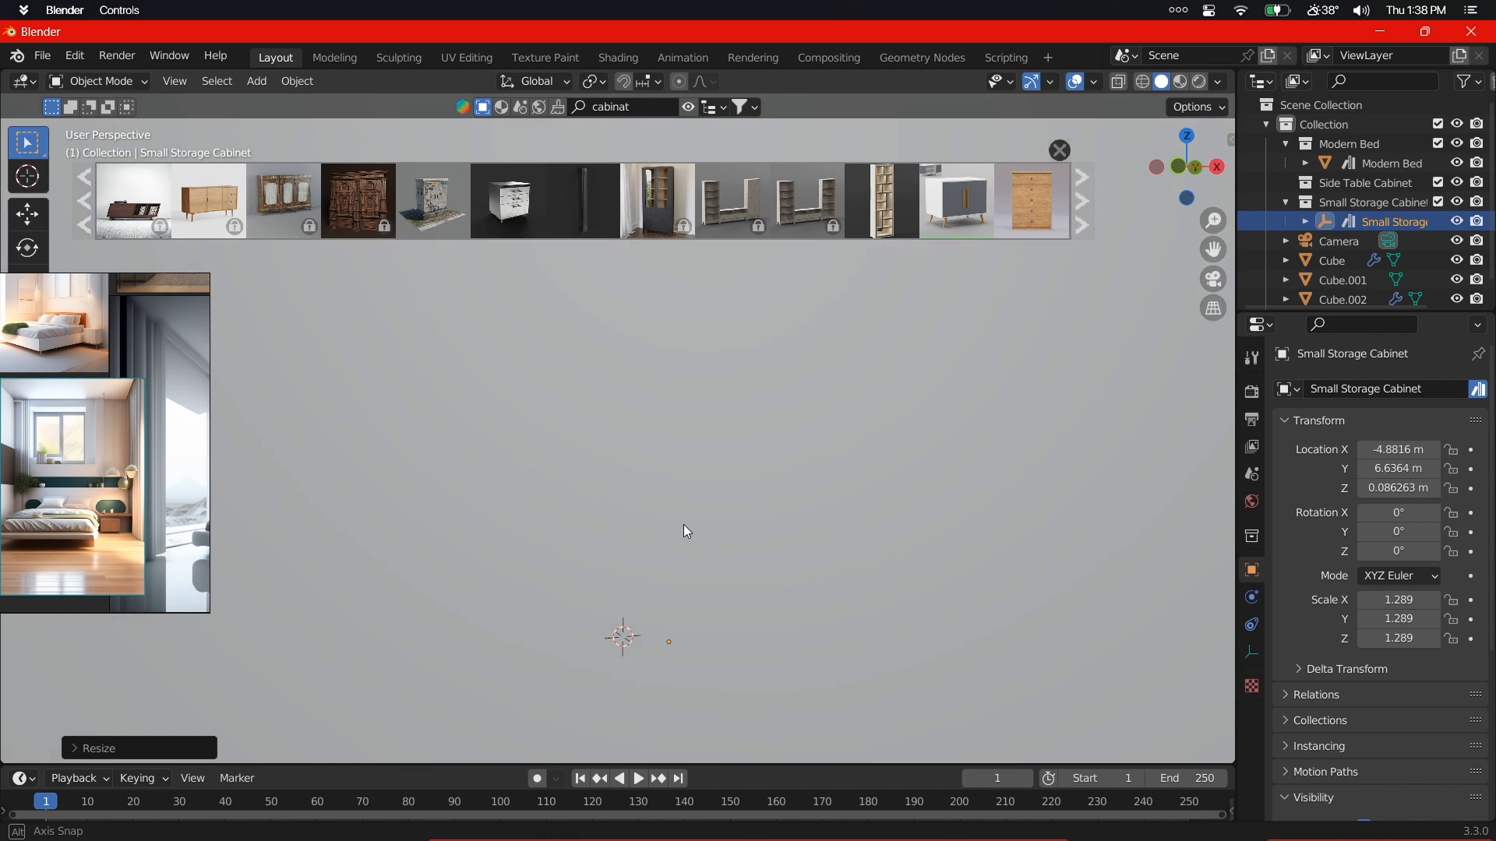
# - Move the small storage cabinet along X to about -4.69 m, beside the bed, and return to the camera view
pyautogui.moveTo(684, 525); pyautogui.dragTo(708, 493, button='middle')
pyautogui.press('g')
pyautogui.press('x')
pyautogui.click(731, 447)
pyautogui.press('KP_0')
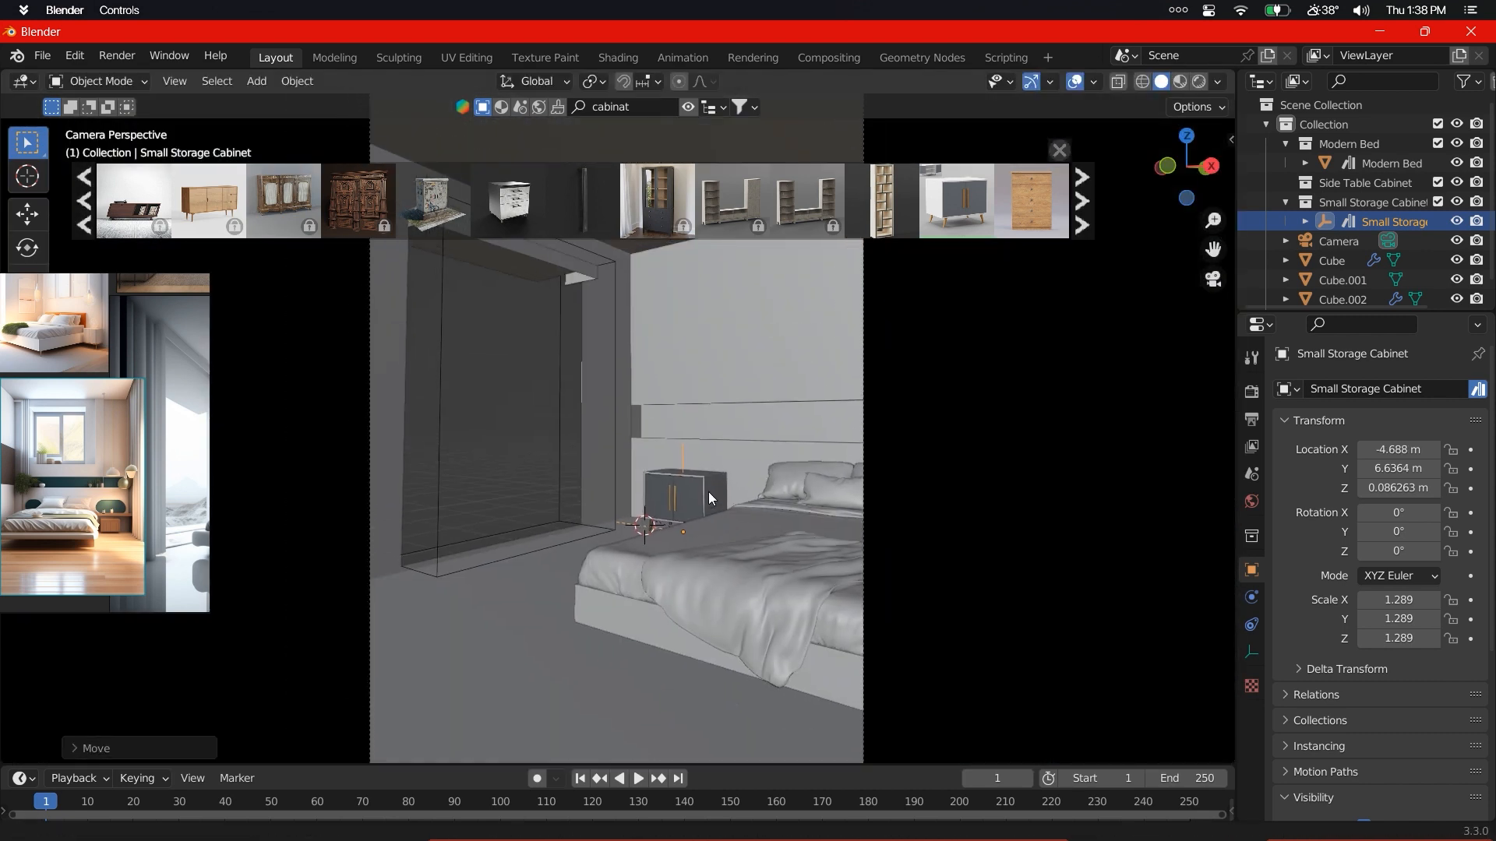
pyautogui.scroll(-2, 716, 467)
pyautogui.scroll(3, 713, 561)
# - Scale the small storage cabinet down slightly and shift it a little along X
pyautogui.click(704, 519)
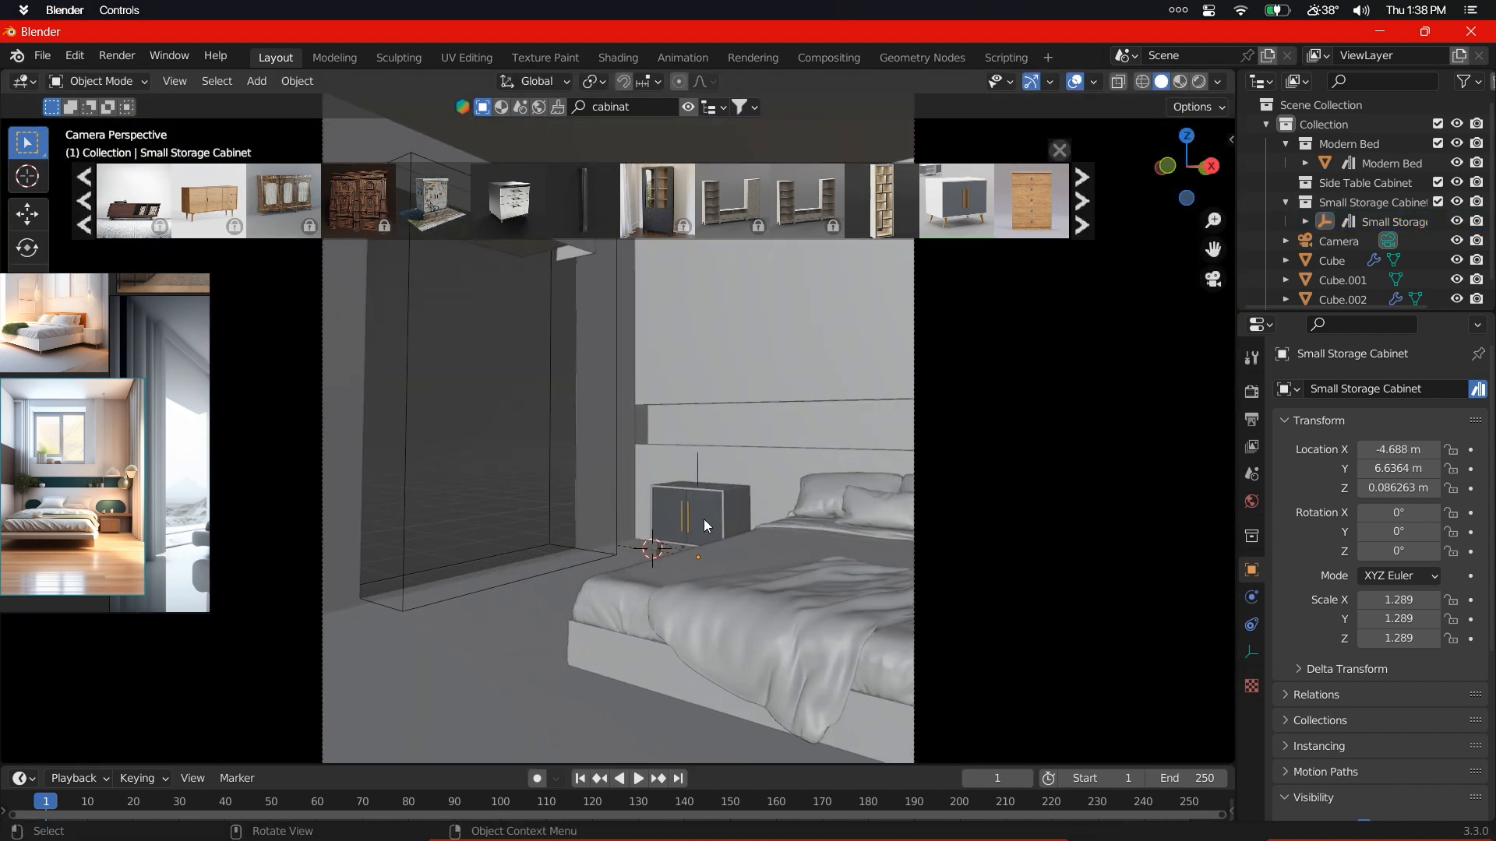
pyautogui.scroll(3, 783, 563)
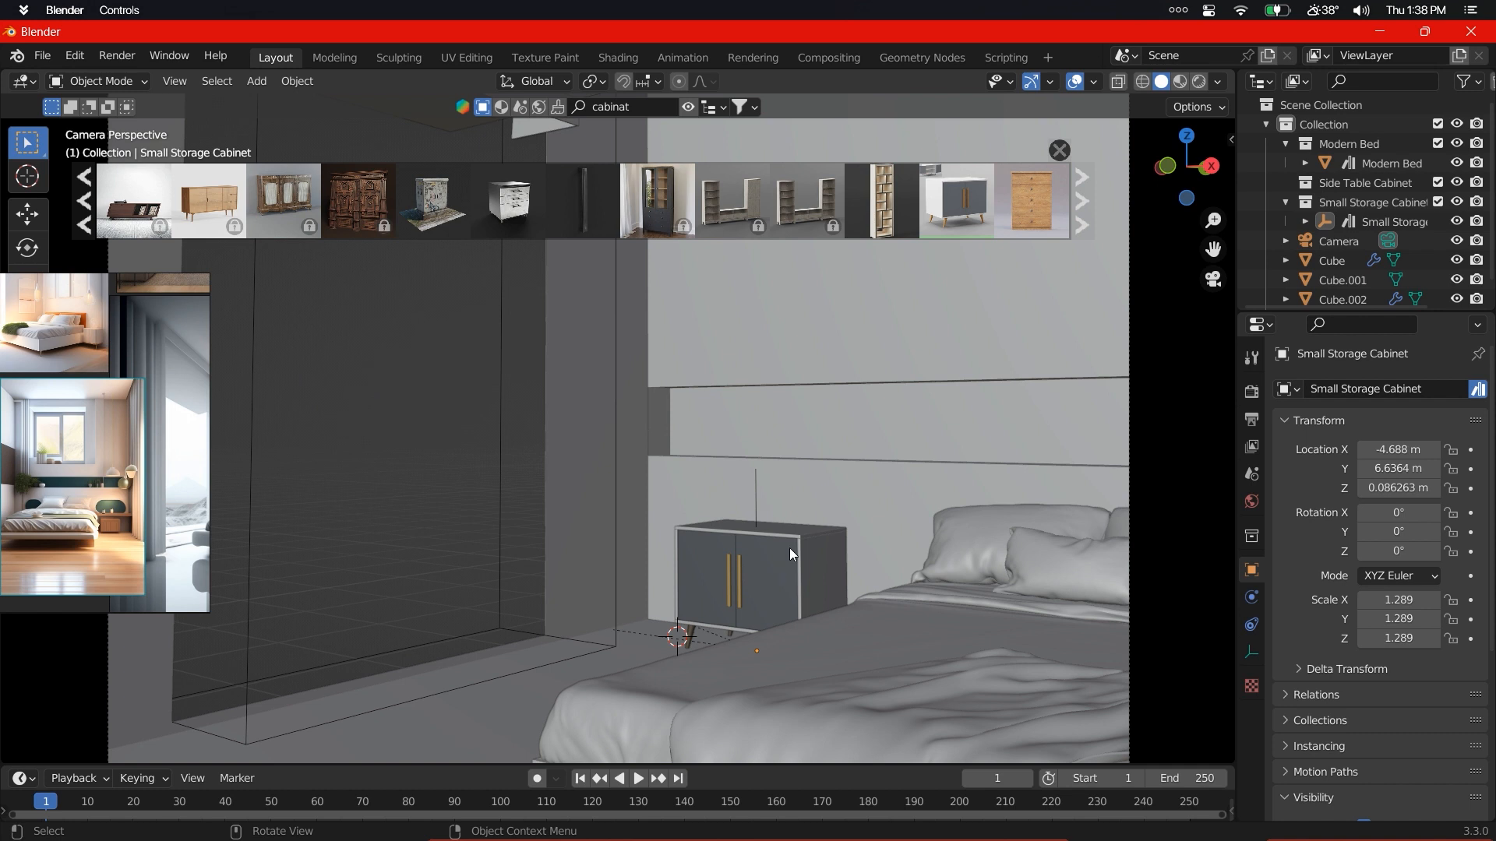
pyautogui.click(752, 499)
pyautogui.click(755, 502)
pyautogui.press('s')
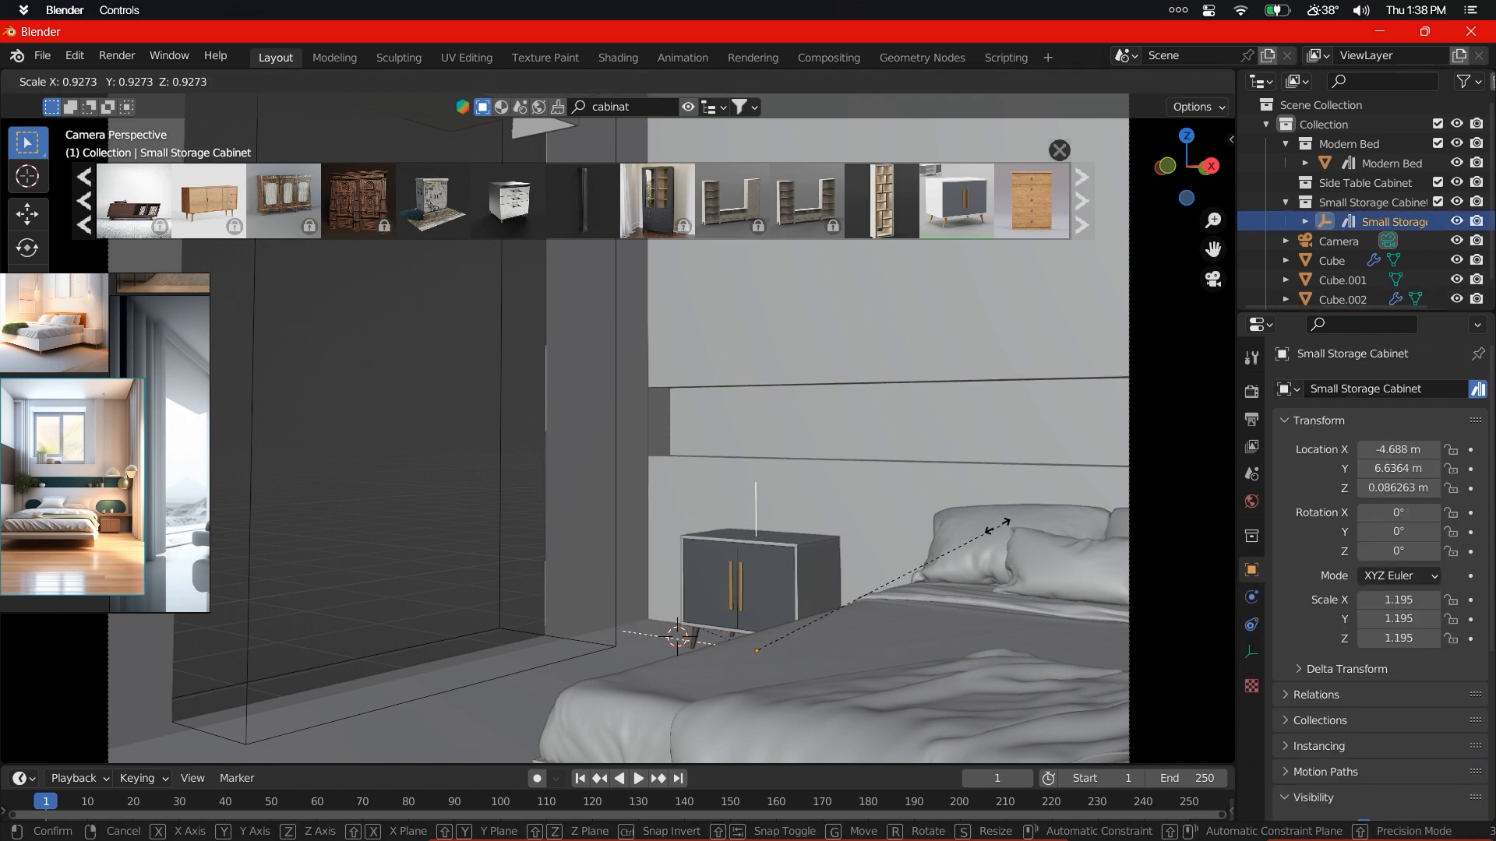
pyautogui.click(997, 528)
pyautogui.press('g')
pyautogui.press('x')
pyautogui.click(1004, 528)
# - Extrude the end face of the back wall niche about 2.09 m along the wall to shorten the niche
pyautogui.scroll(-2, 856, 518)
pyautogui.click(746, 461)
pyautogui.keyDown('shift'); pyautogui.moveTo(746, 463); pyautogui.dragTo(624, 459, button='middle'); pyautogui.keyUp('shift')
pyautogui.press('Tab')
pyautogui.scroll(4, 783, 466)
pyautogui.keyDown('shift'); pyautogui.moveTo(787, 466); pyautogui.dragTo(696, 464, button='middle'); pyautogui.keyUp('shift')
pyautogui.hotkey('alt', 'z')
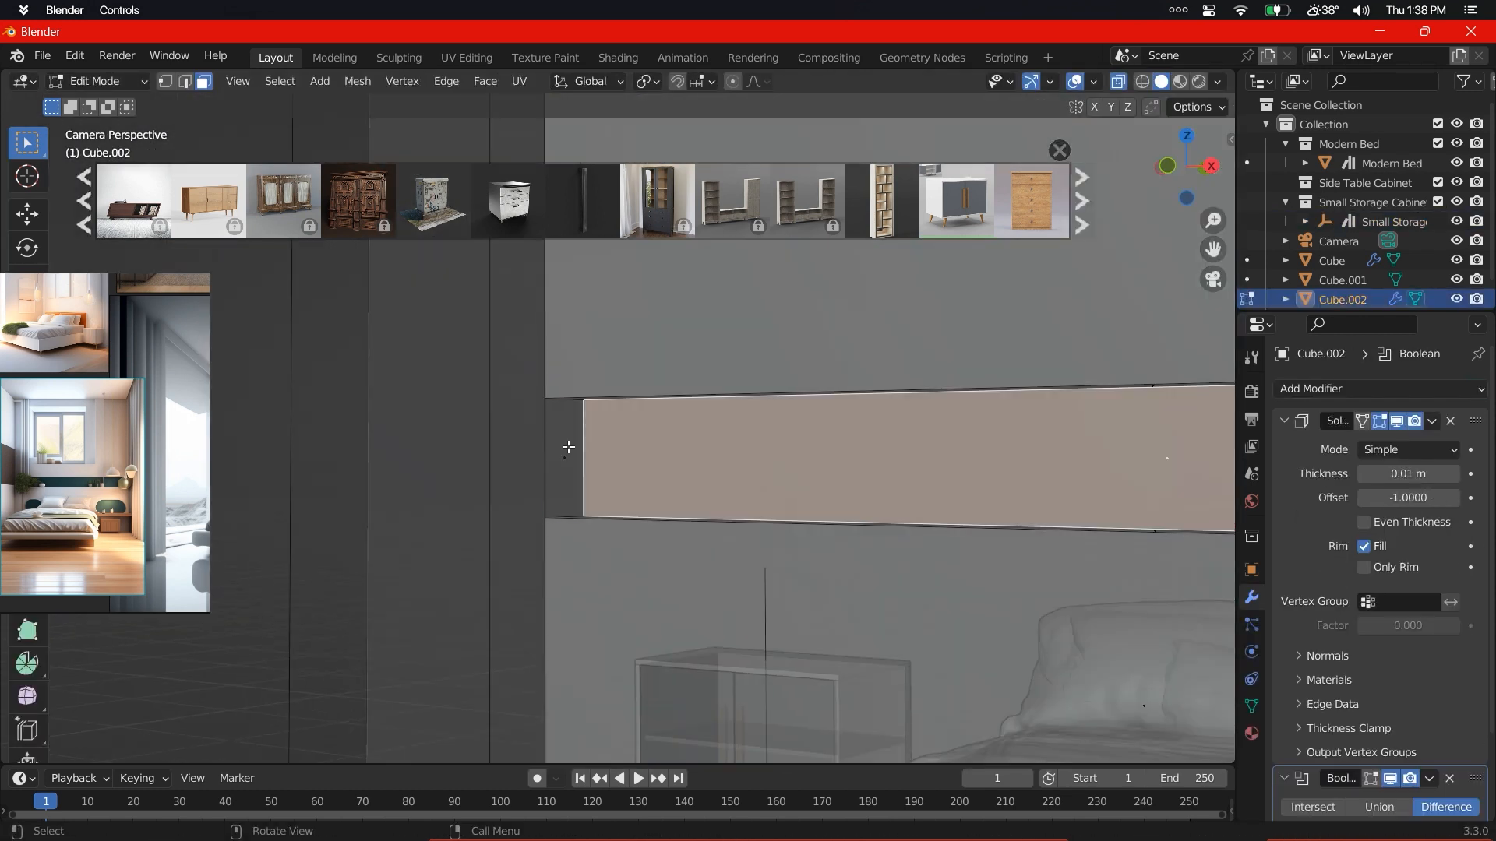
pyautogui.hotkey('alt', 'z')
pyautogui.press('e')
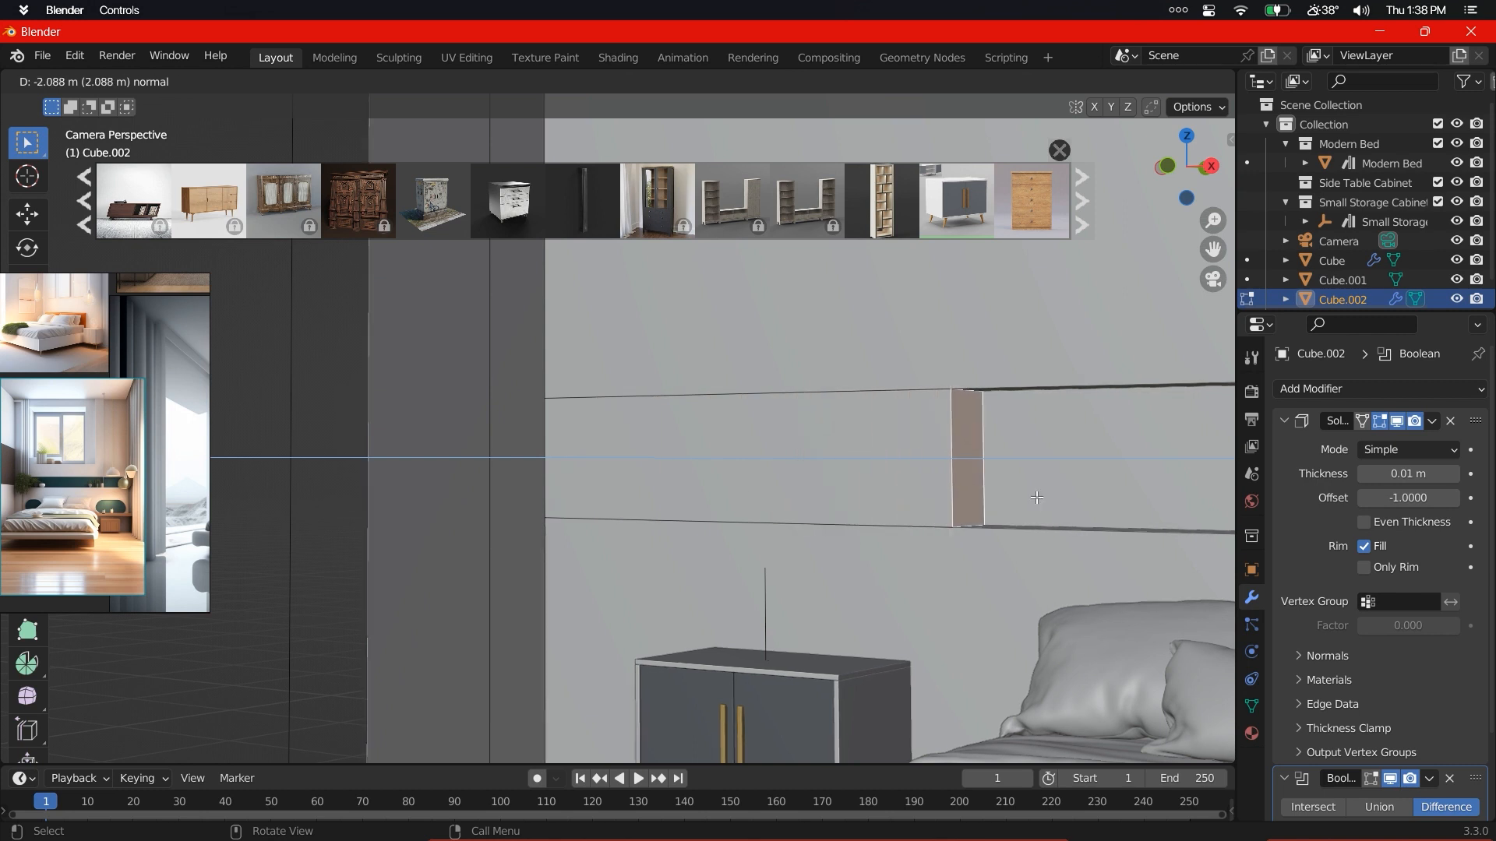
pyautogui.click(1034, 499)
# - Subdivide the end face of the shortened niche into a fine grid
pyautogui.scroll(-4, 1013, 499)
pyautogui.keyDown('shift'); pyautogui.moveTo(904, 498); pyautogui.dragTo(818, 505, button='middle'); pyautogui.keyUp('shift')
pyautogui.scroll(5, 732, 498)
pyautogui.press('Tab')
pyautogui.keyDown('shift'); pyautogui.moveTo(726, 467); pyautogui.dragTo(588, 464, button='middle'); pyautogui.keyUp('shift')
pyautogui.press('Tab')
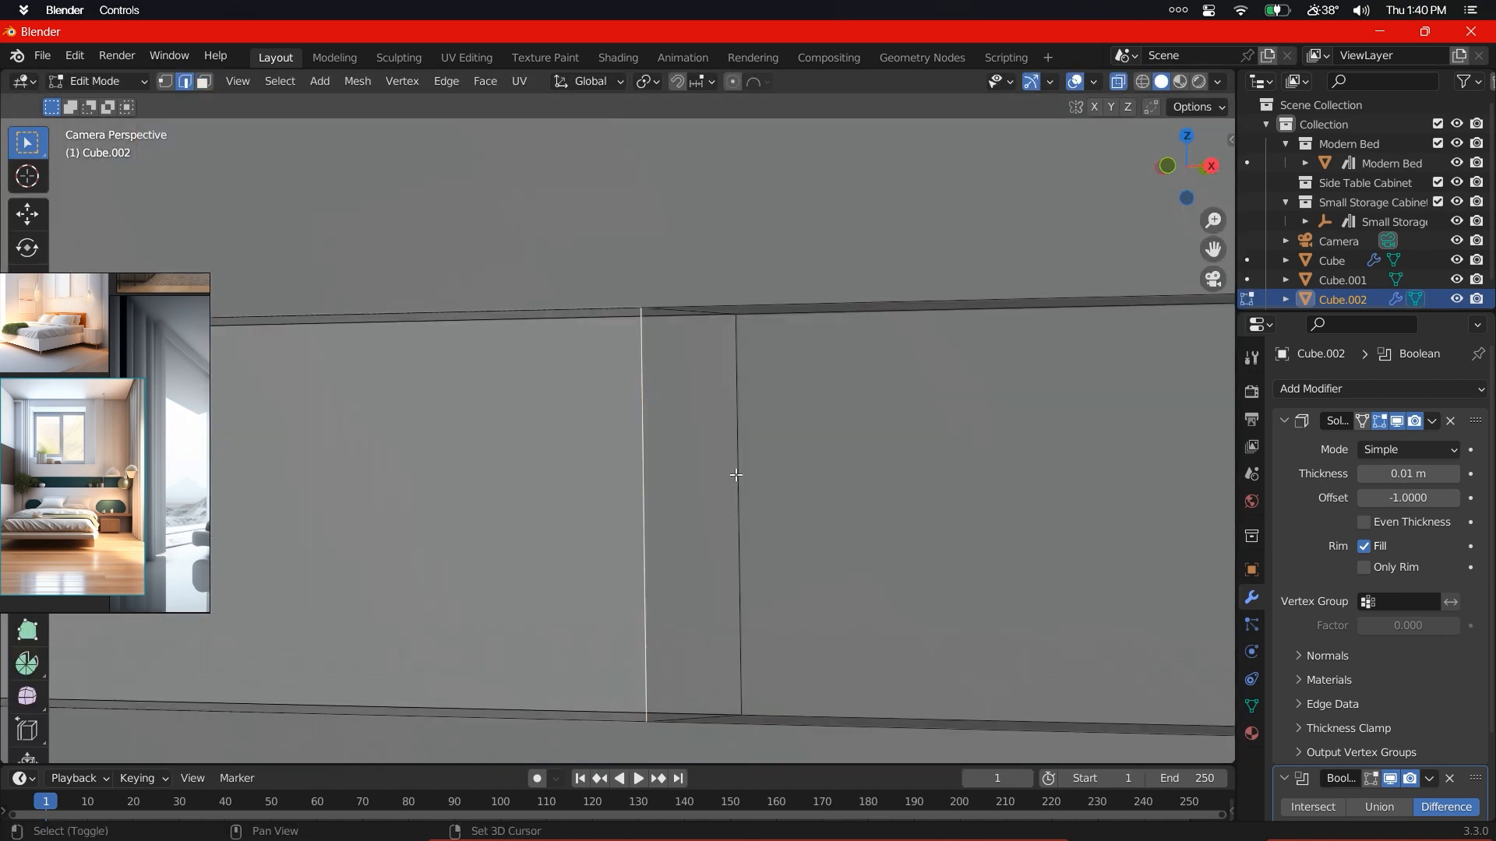
pyautogui.rightClick(771, 341)
pyautogui.click(764, 255)
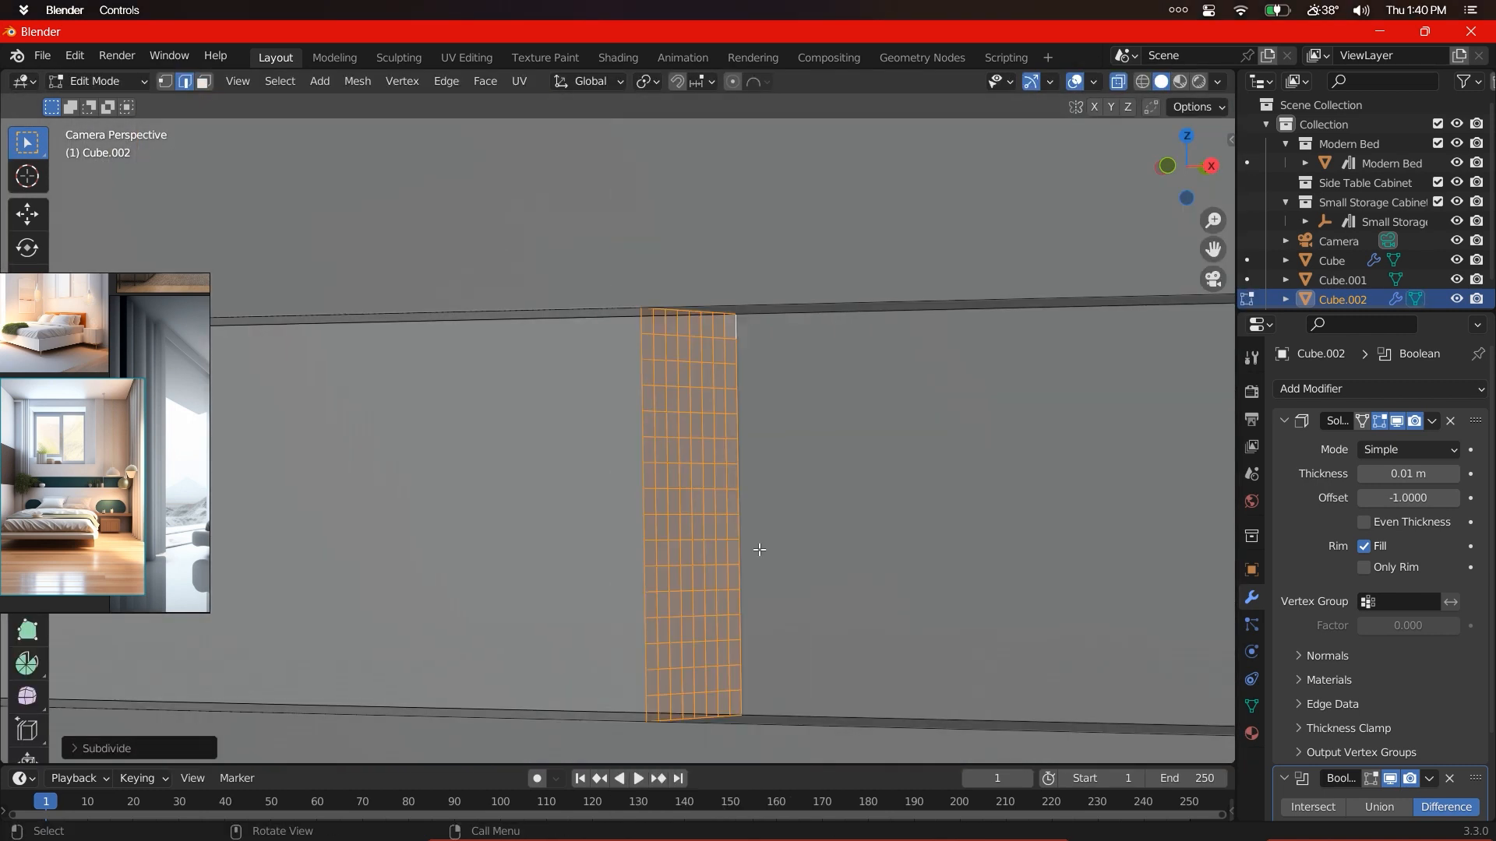
# - Try subdividing the niche's end face further and undo the attempts
pyautogui.scroll(1, 659, 484)
pyautogui.scroll(-3, 649, 542)
pyautogui.scroll(2, 644, 508)
pyautogui.rightClick(753, 441)
pyautogui.click(754, 439)
pyautogui.rightClick(881, 401)
pyautogui.rightClick(807, 442)
pyautogui.click(779, 406)
pyautogui.hotkey('ctrl', 'z')
pyautogui.scroll(2, 701, 510)
pyautogui.hotkey('ctrl', 'z')
pyautogui.scroll(-2, 748, 467)
pyautogui.scroll(1, 685, 483)
pyautogui.scroll(-1, 651, 545)
pyautogui.hotkey('ctrl', 'z')
# - In front view, pull the middle vertices of the niche end outward along X with Sphere proportional editing to form an arc
pyautogui.press('KP_1')
pyautogui.moveTo(629, 438); pyautogui.dragTo(641, 445)
pyautogui.scroll(-6, 691, 456)
pyautogui.scroll(6, 658, 450)
pyautogui.scroll(-5, 661, 450)
pyautogui.click(754, 83)
pyautogui.click(701, 187)
pyautogui.scroll(3, 500, 414)
pyautogui.press('g')
pyautogui.press('x')
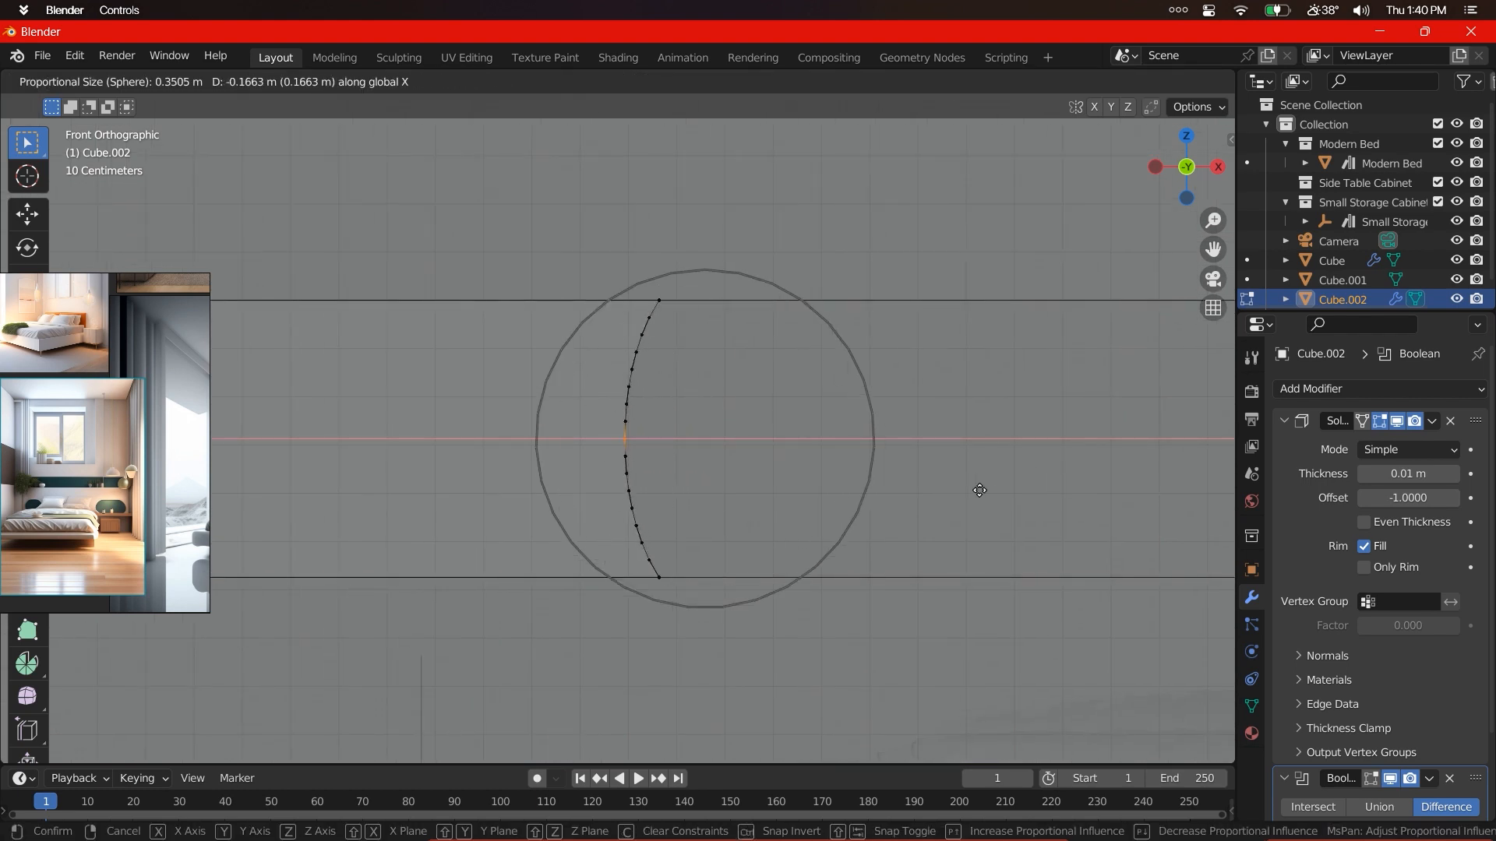
pyautogui.click(881, 512)
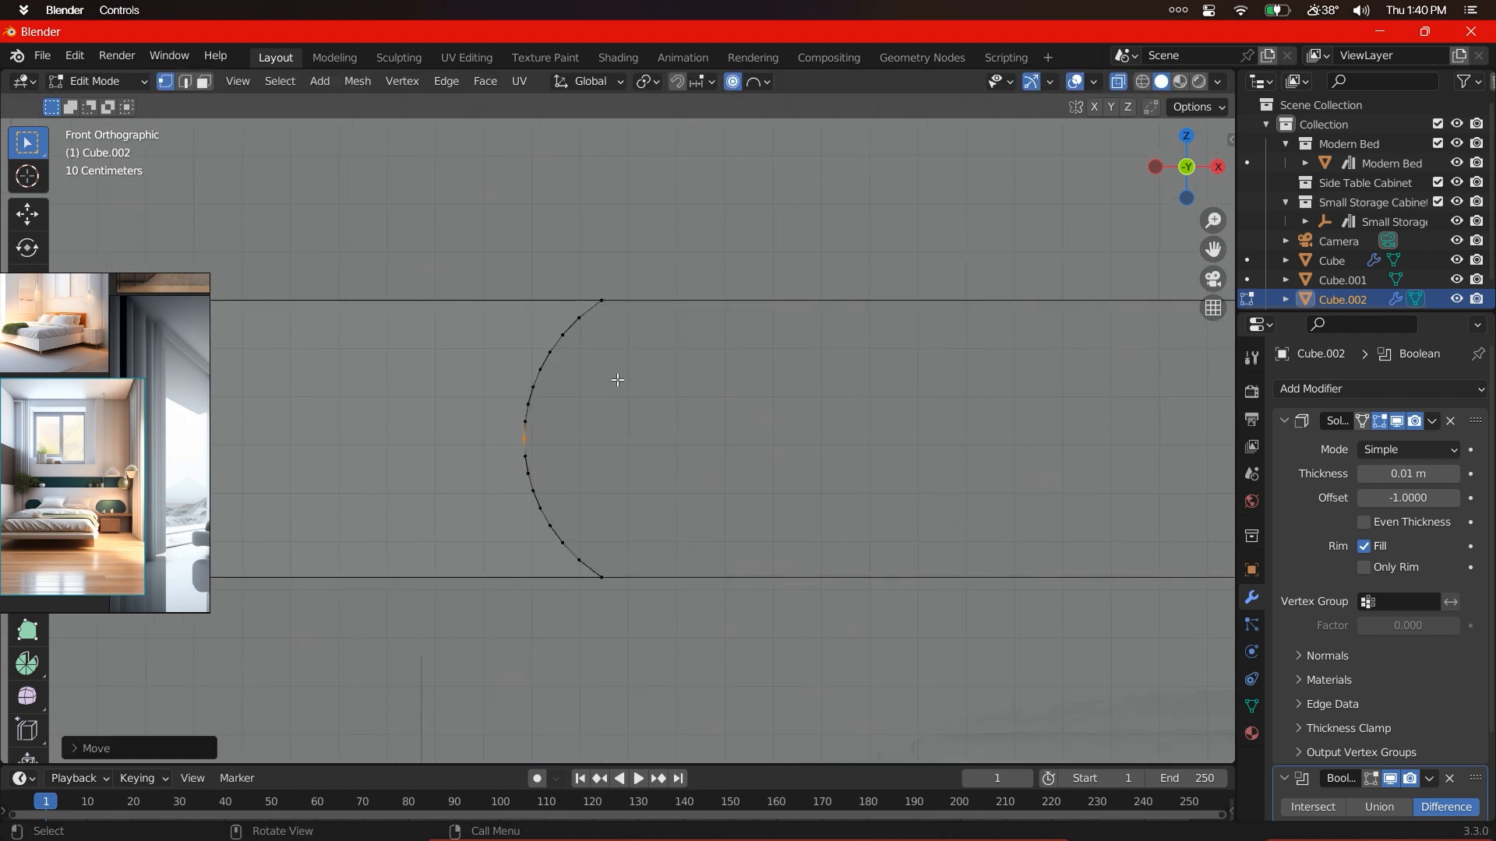
# - Shift the niche's curved end along X in the camera view and leave Edit Mode
pyautogui.press('KP_0')
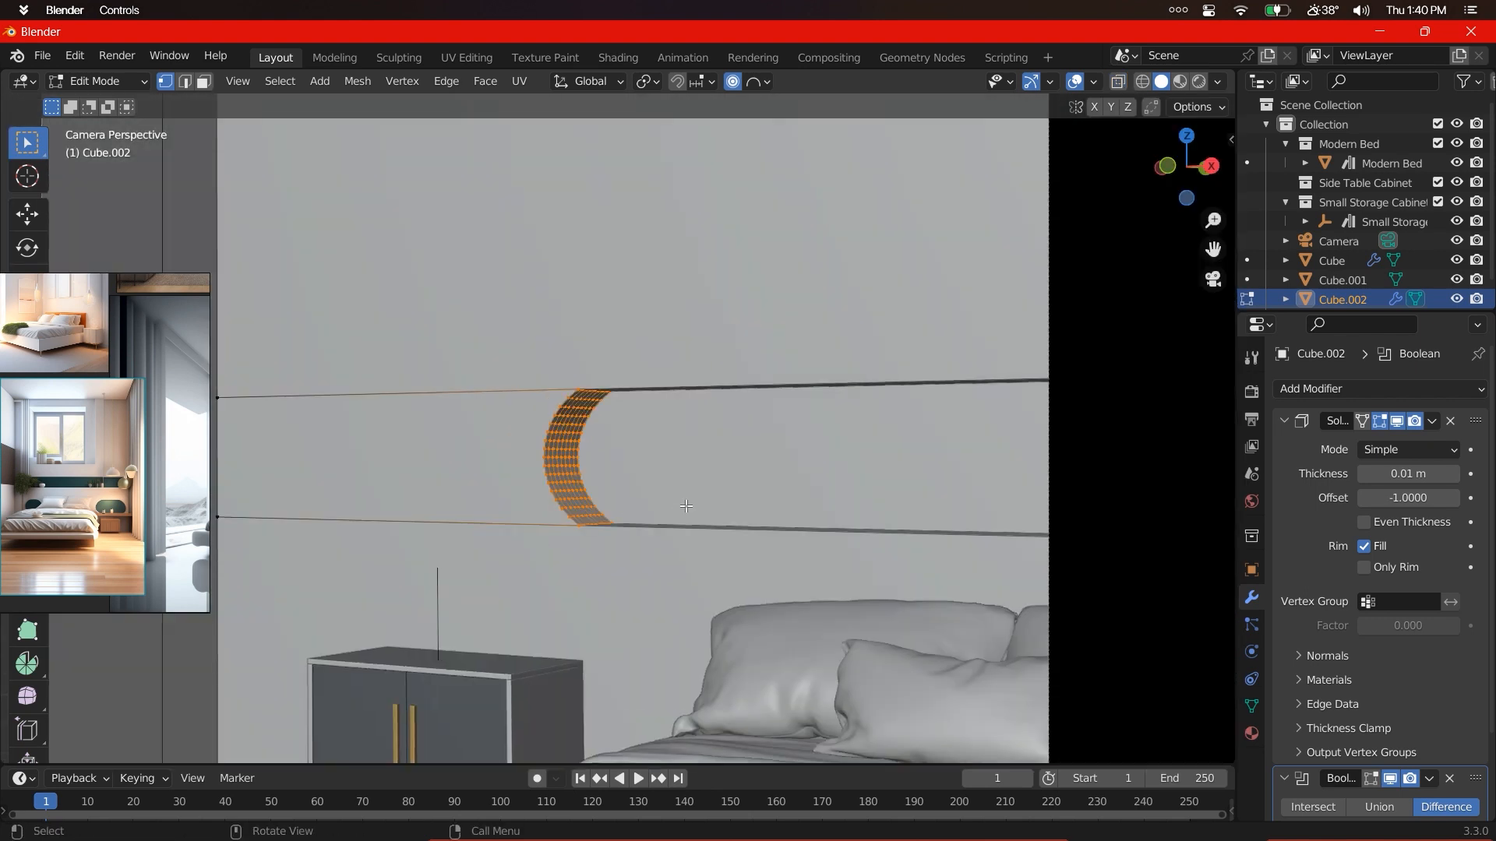
pyautogui.press('g')
pyautogui.press('x')
pyautogui.click(733, 520)
pyautogui.press('Tab')
pyautogui.scroll(-4, 718, 517)
pyautogui.scroll(4, 713, 506)
# - Smooth the shading of the back wall so the niche's curved end has no facets
pyautogui.rightClick(694, 448)
pyautogui.click(692, 404)
pyautogui.scroll(-4, 694, 480)
pyautogui.click(749, 483)
pyautogui.scroll(5, 554, 444)
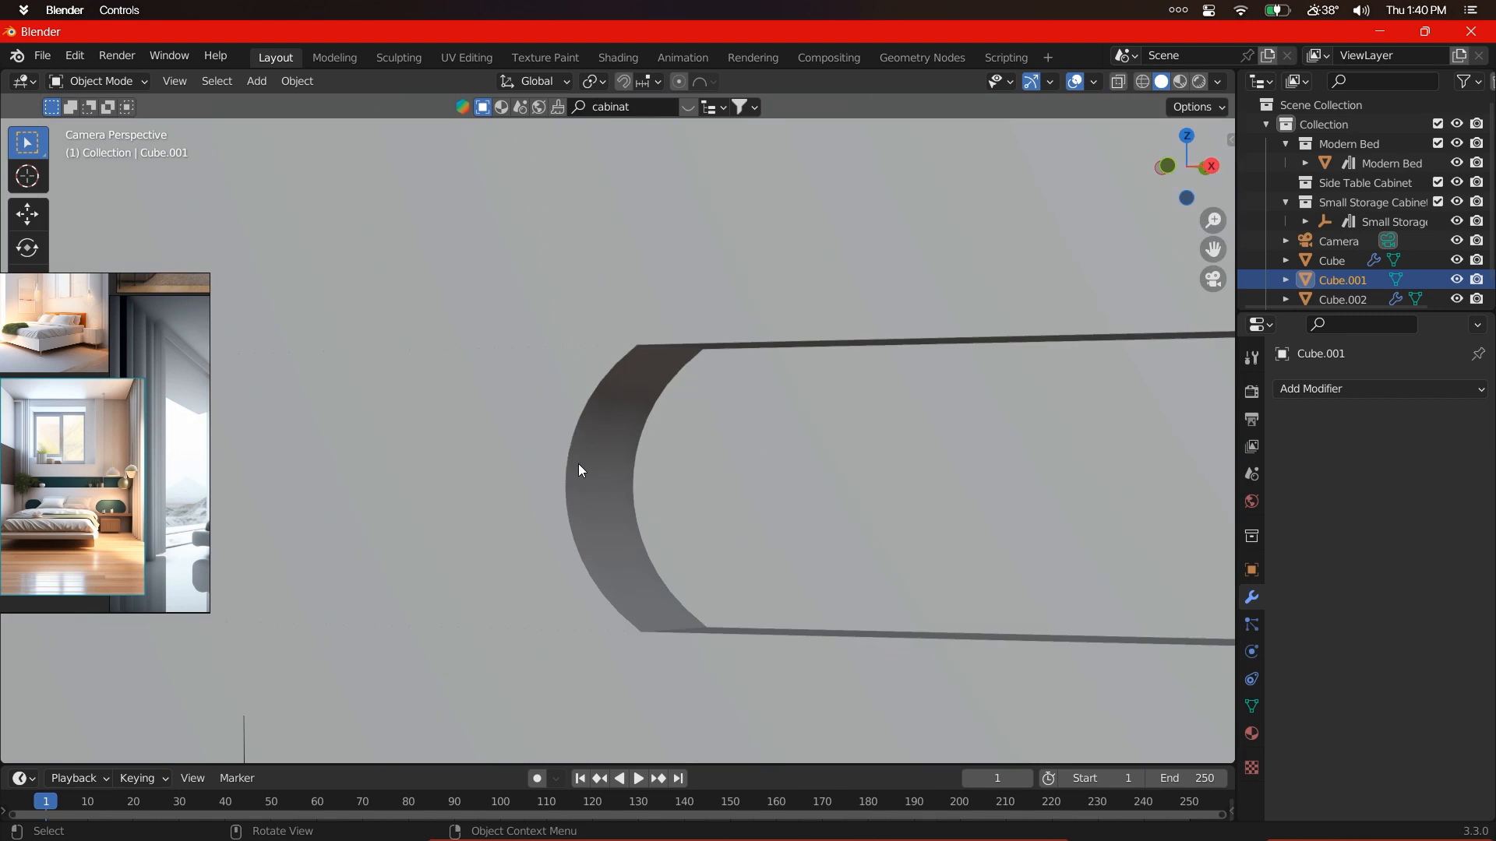
# - Review the rounded niche in the camera view and switch to PureRef to bring up the living room reference with the recessed ceiling
pyautogui.scroll(-5, 786, 411)
pyautogui.scroll(2, 723, 437)
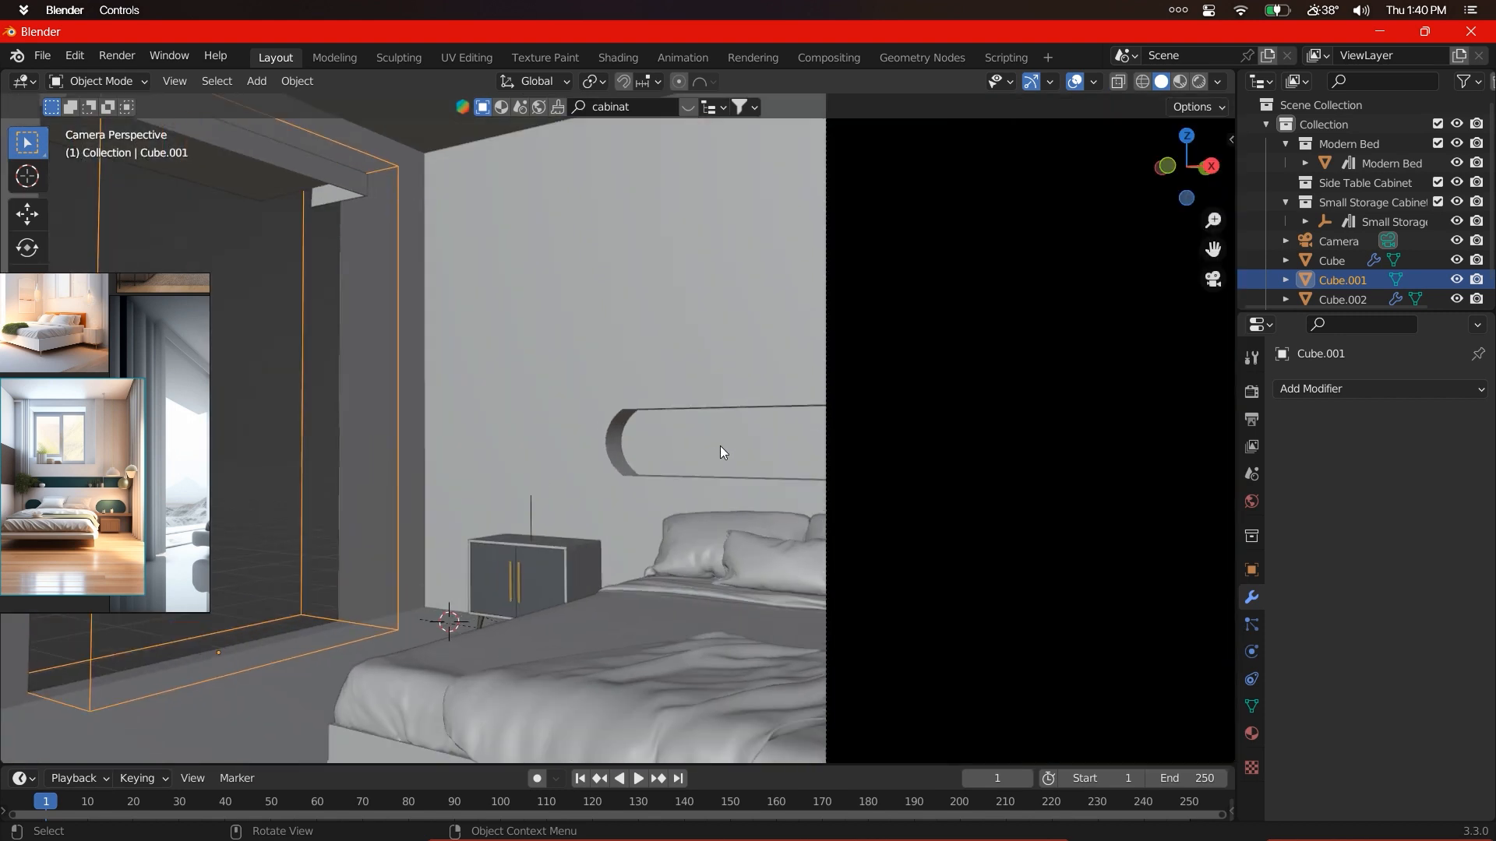
pyautogui.scroll(2, 685, 467)
pyautogui.scroll(-4, 675, 487)
pyautogui.scroll(-3, 676, 485)
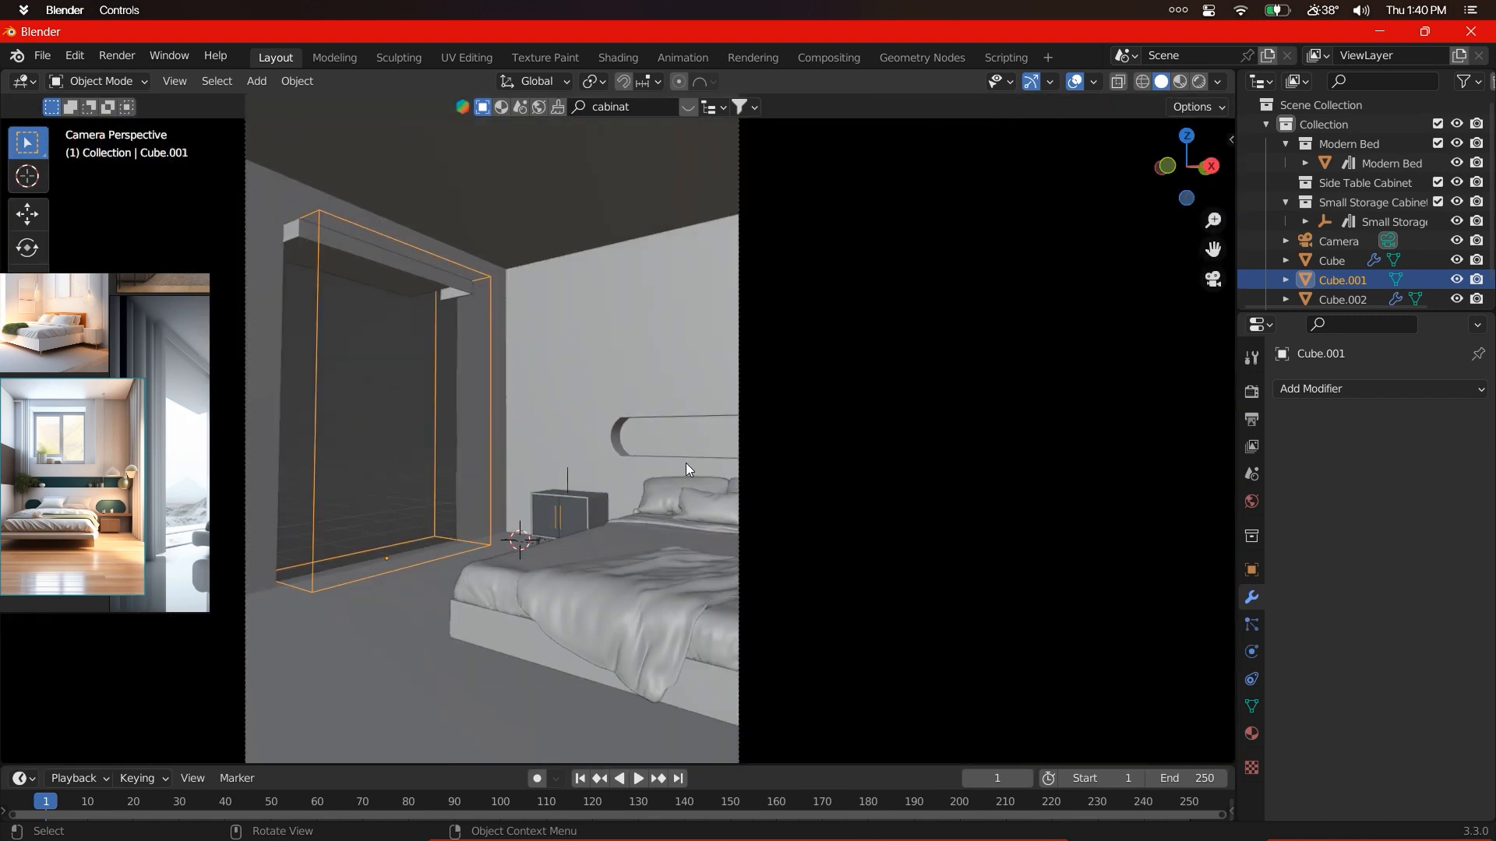
pyautogui.keyDown('shift'); pyautogui.moveTo(686, 462); pyautogui.dragTo(698, 488, button='middle'); pyautogui.keyUp('shift')
pyautogui.scroll(-3, 82, 451)
pyautogui.moveTo(82, 451); pyautogui.dragTo(167, 520, button='middle')
pyautogui.scroll(4, 167, 521)
pyautogui.scroll(-3, 499, 266)
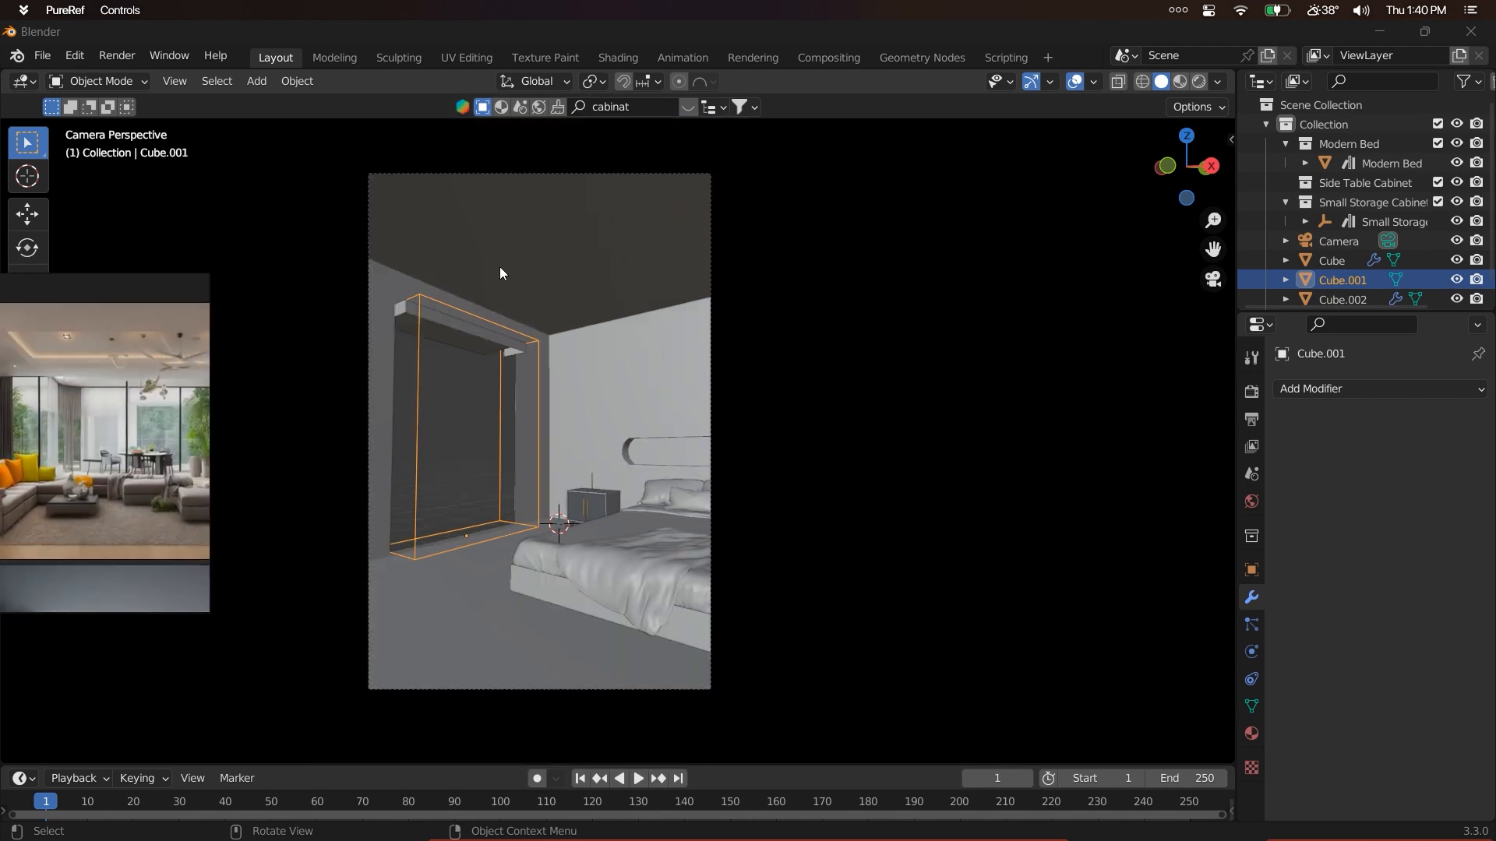
# - Select the room cube's ceiling face in Edit Mode with X-ray on, viewing the room from above
pyautogui.click(597, 272)
pyautogui.press('Tab')
pyautogui.press('Tab')
pyautogui.press('Tab')
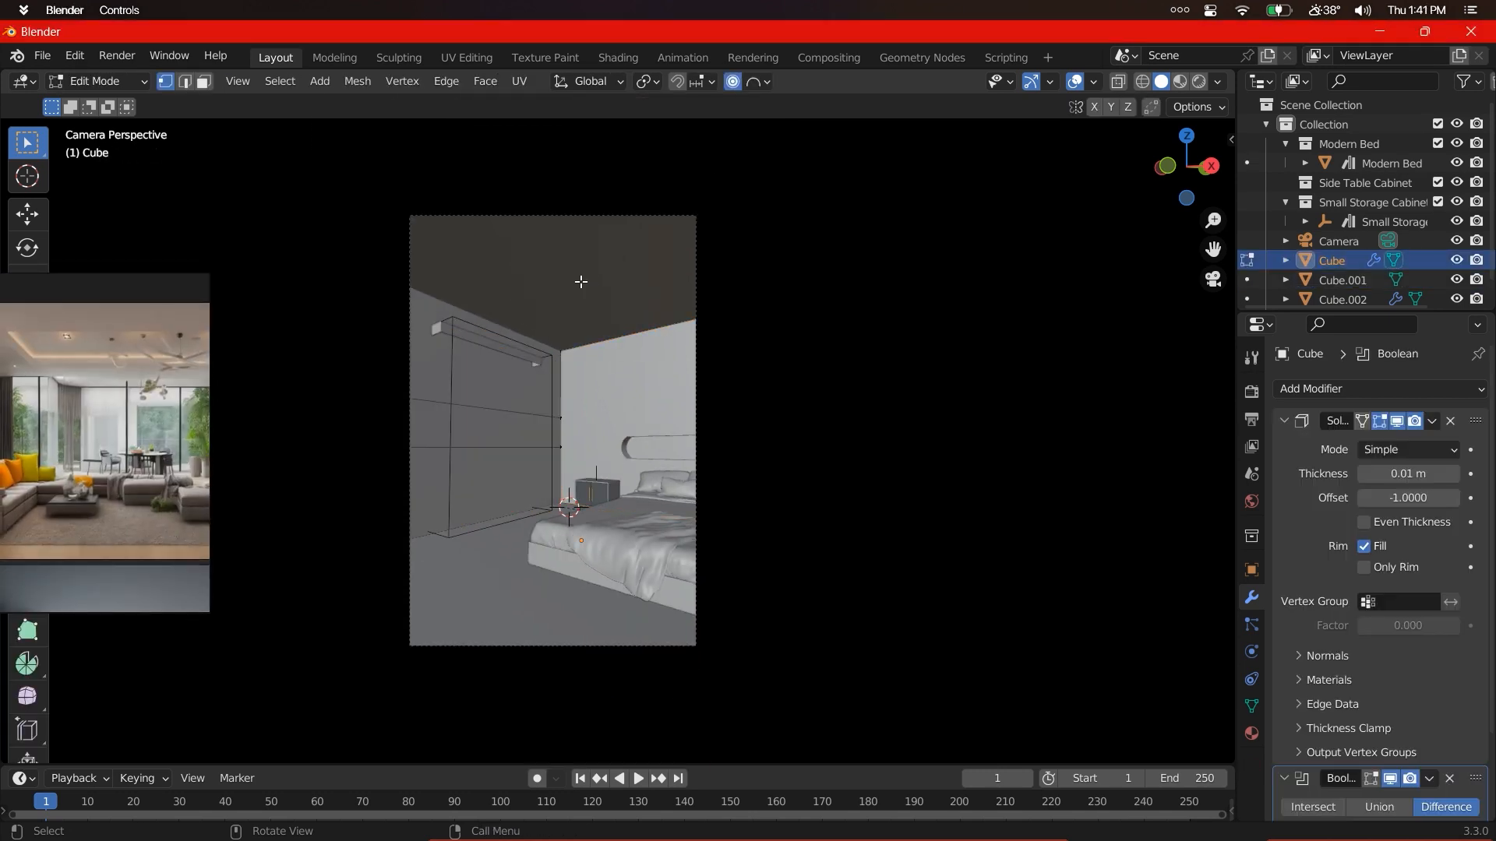
pyautogui.hotkey('alt', 'z')
pyautogui.press('a')
pyautogui.moveTo(607, 287); pyautogui.dragTo(626, 564, button='middle')
pyautogui.scroll(-6, 621, 351)
pyautogui.scroll(3, 626, 563)
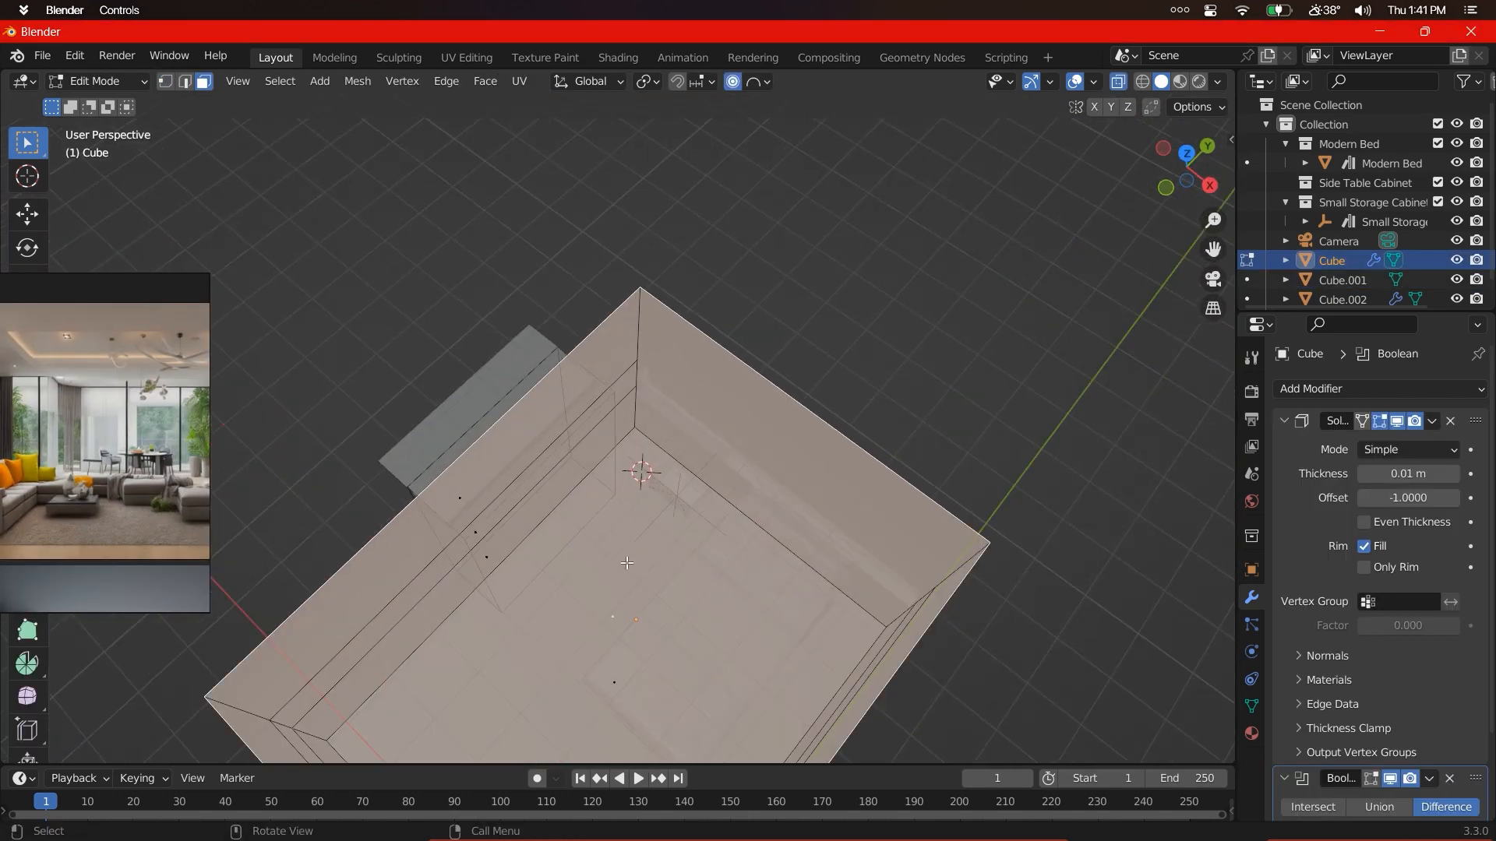
# - Apply the room cube's transform and inset the ceiling face to leave an even border around it
pyautogui.press('Tab')
pyautogui.hotkey('ctrl', 'a')
pyautogui.click(629, 561)
pyautogui.press('Tab')
pyautogui.press('i')
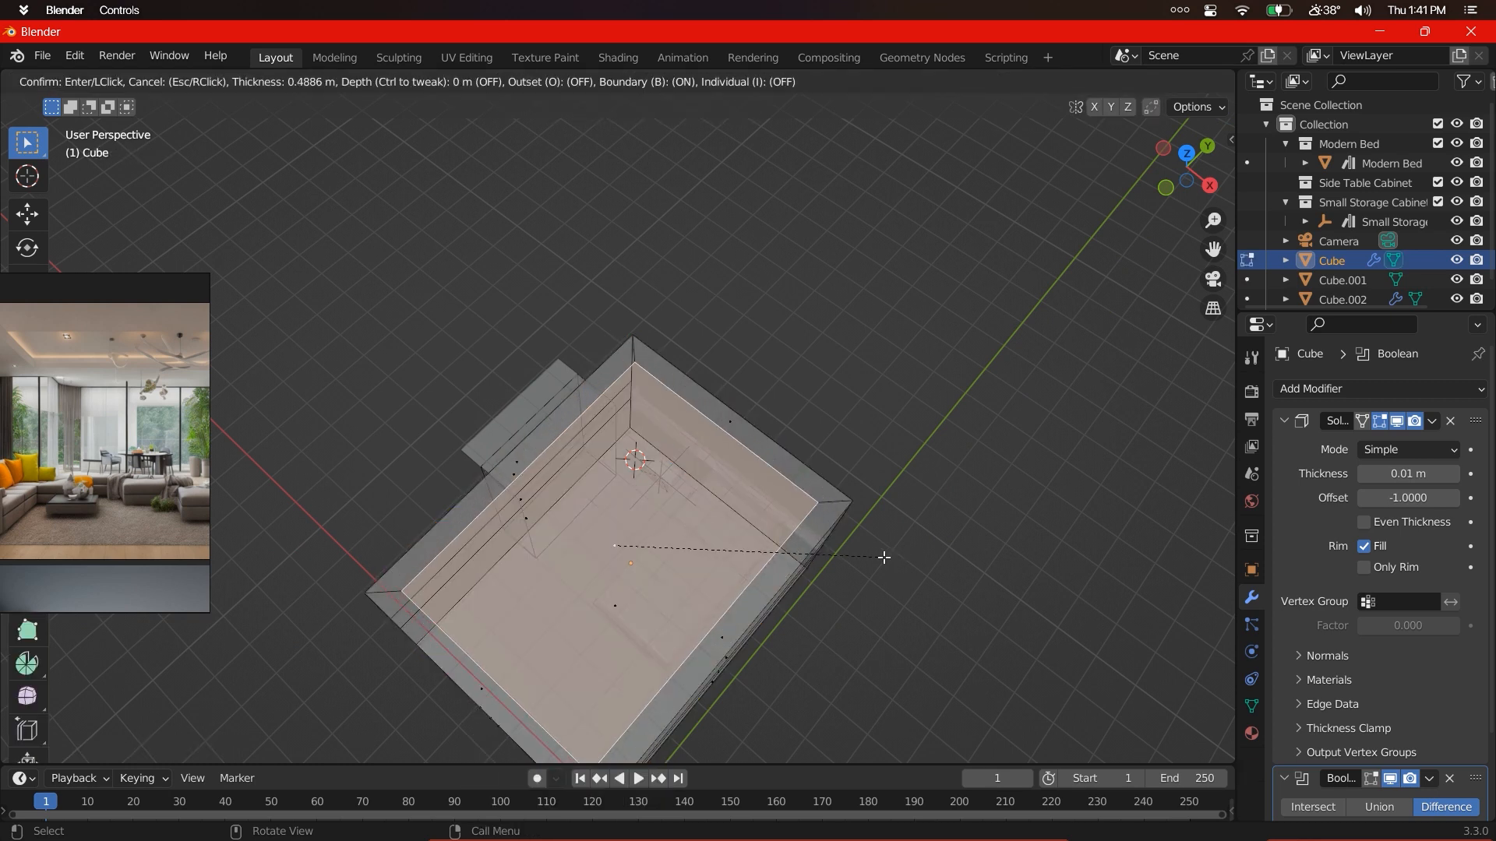
pyautogui.click(821, 561)
pyautogui.press('KP_0')
pyautogui.scroll(3, 807, 464)
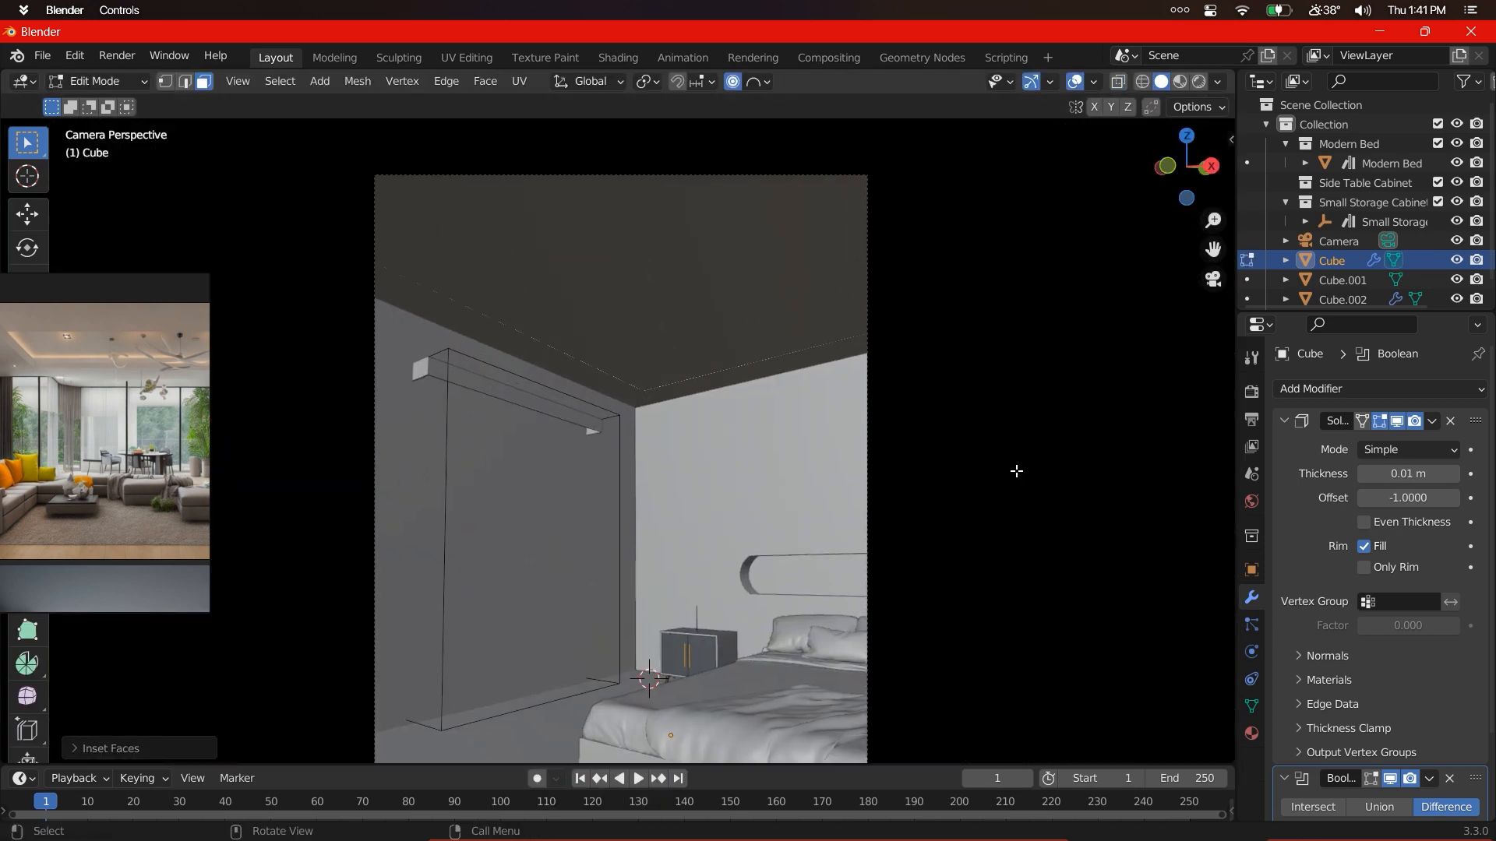
# - Enable the room's Solidify modifier on the edit cage so the ceiling inset shows while editing
pyautogui.click(982, 438)
pyautogui.click(1361, 422)
pyautogui.scroll(-2, 867, 416)
pyautogui.keyDown('shift'); pyautogui.moveTo(867, 416); pyautogui.dragTo(835, 417, button='middle'); pyautogui.keyUp('shift')
pyautogui.scroll(2, 832, 417)
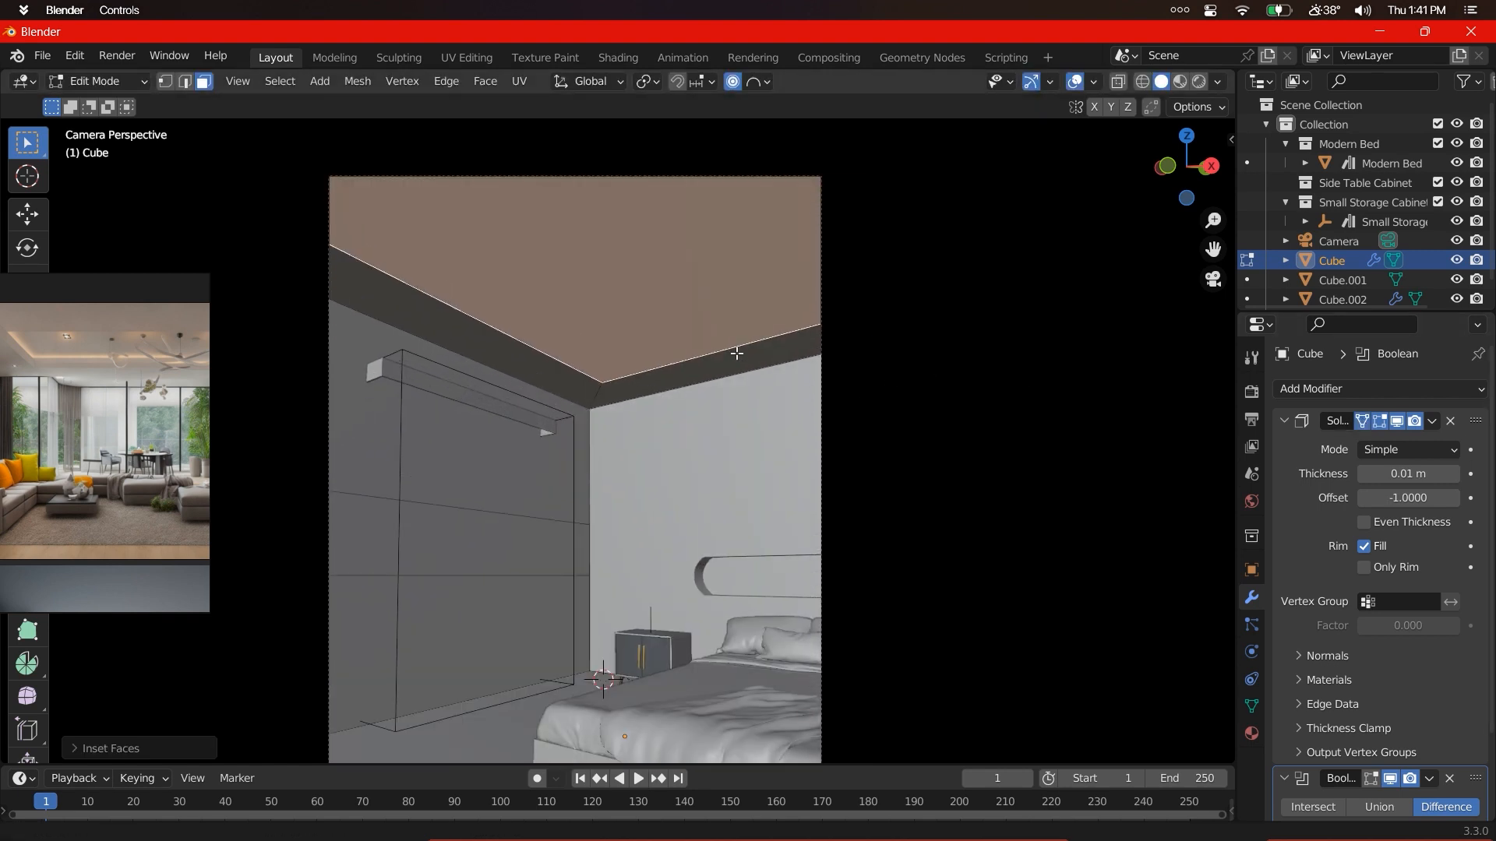
# - Extrude the inset ceiling face upward about 0.24 m to form a recessed ceiling
pyautogui.keyDown('shift'); pyautogui.moveTo(734, 353); pyautogui.dragTo(906, 409, button='middle'); pyautogui.keyUp('shift')
pyautogui.scroll(3, 906, 409)
pyautogui.scroll(-1, 937, 491)
pyautogui.moveTo(937, 483); pyautogui.dragTo(933, 408)
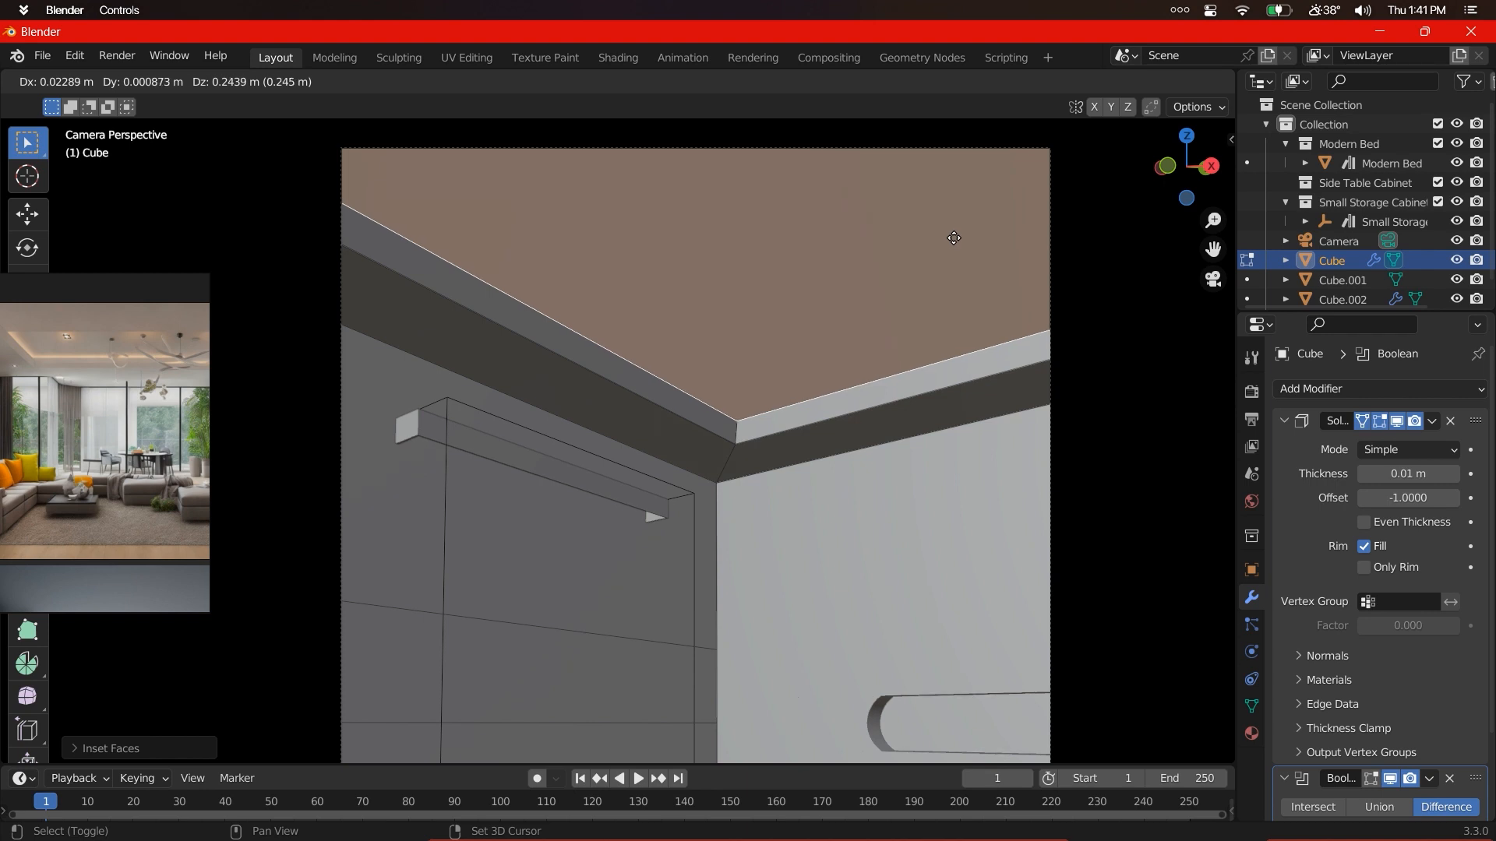
pyautogui.scroll(-2, 954, 237)
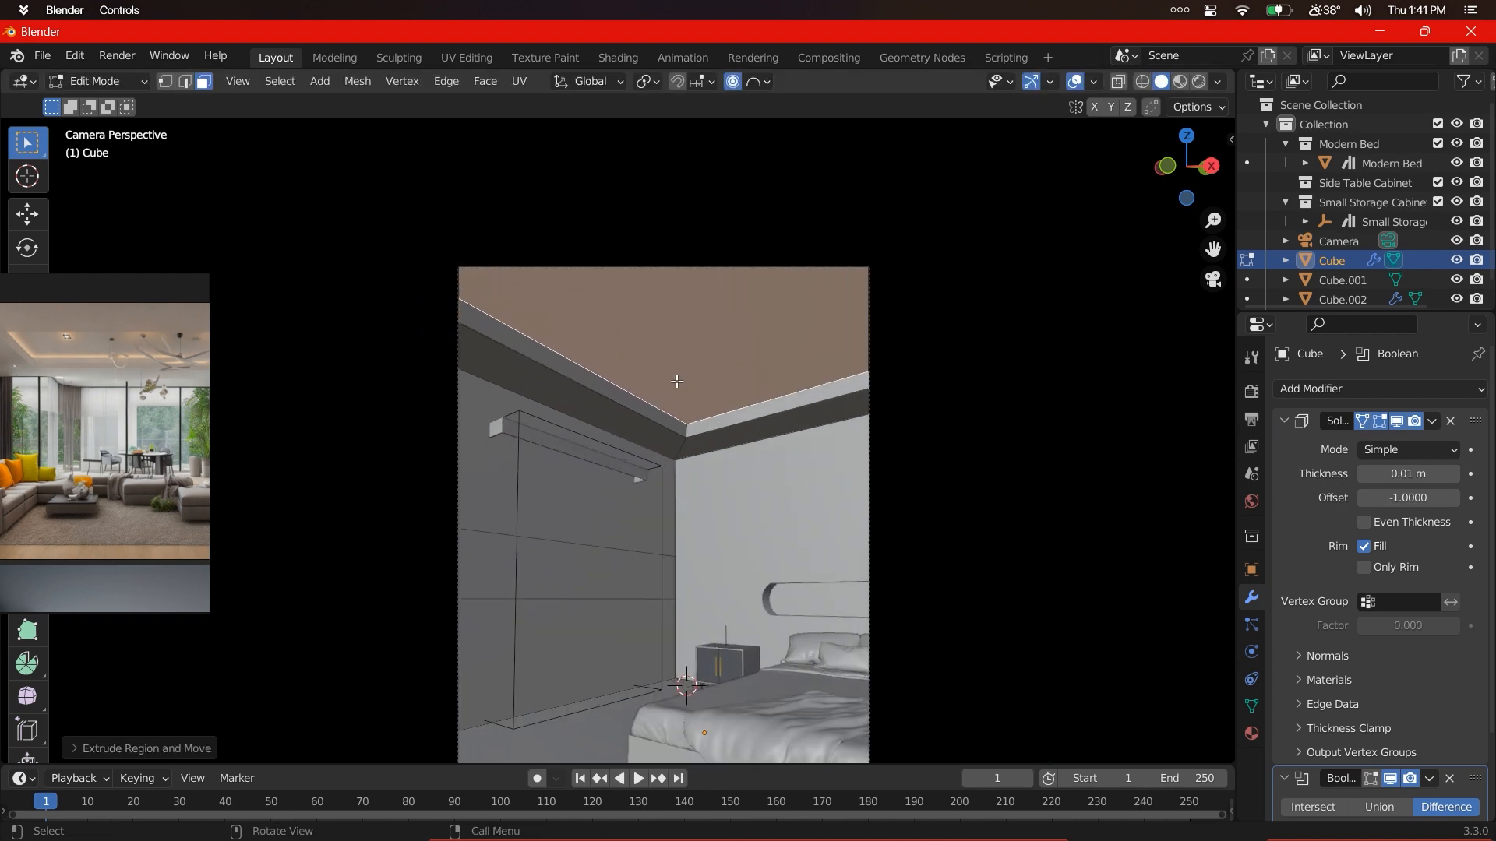
# - Examine the recessed ceiling and its corner from the camera, in both Edit Mode and Object Mode
pyautogui.scroll(3, 714, 428)
pyautogui.scroll(2, 774, 429)
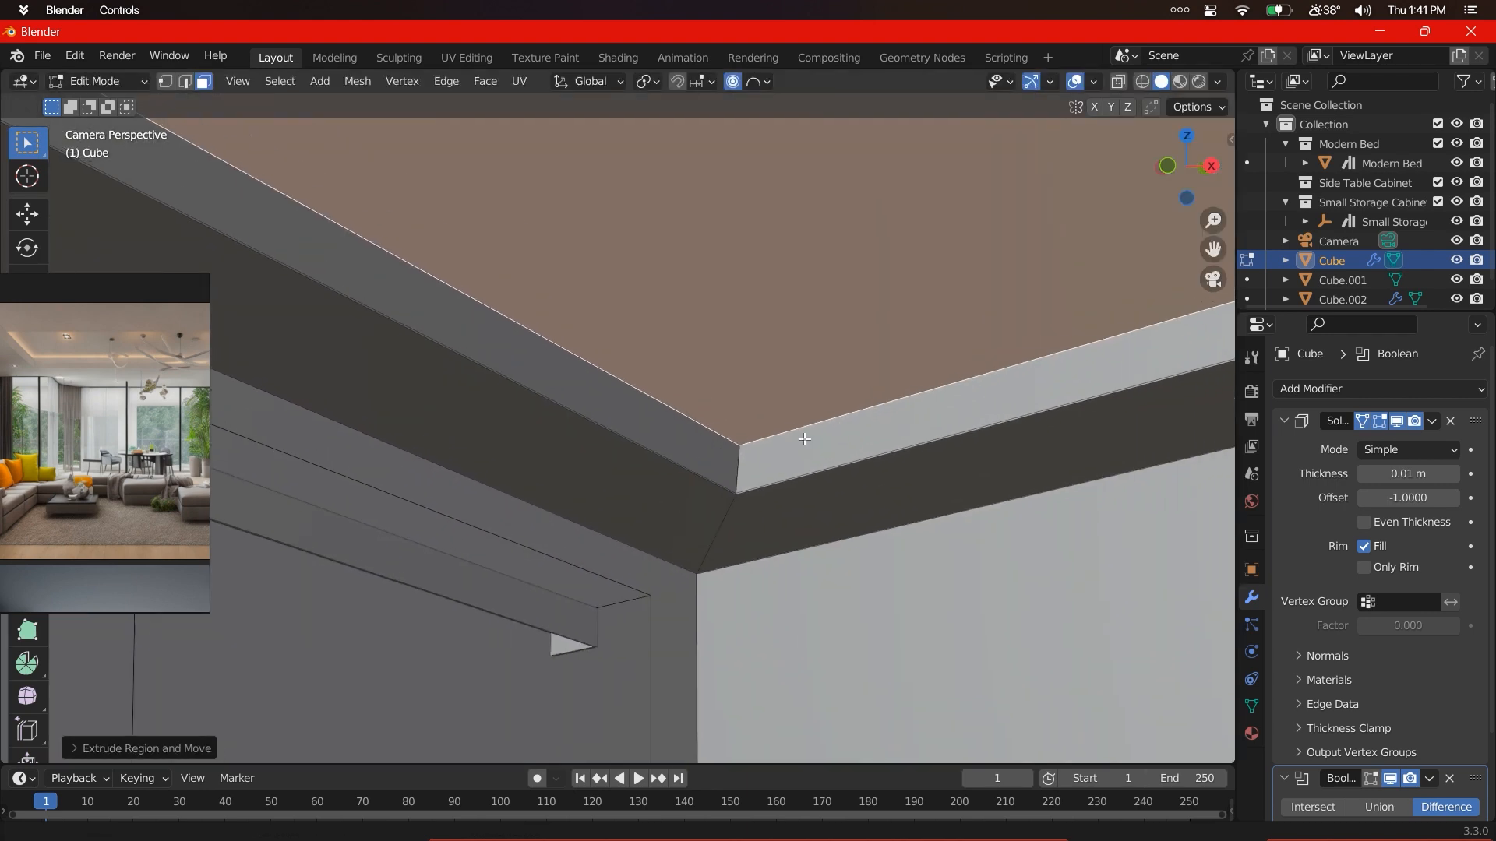
pyautogui.scroll(-3, 828, 427)
pyautogui.scroll(3, 828, 427)
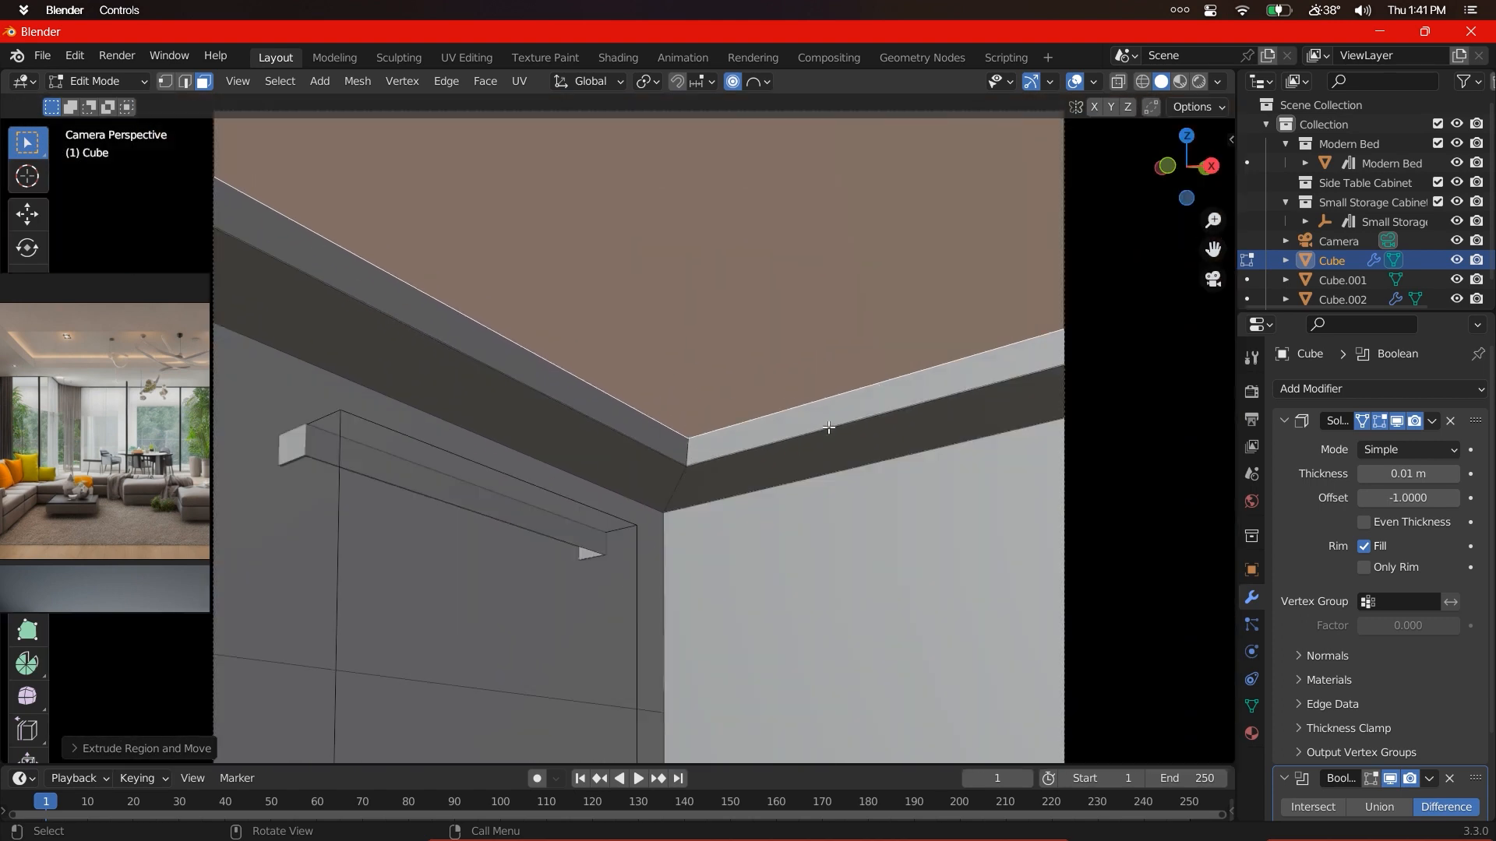
pyautogui.press('Tab')
pyautogui.scroll(-3, 828, 428)
pyautogui.scroll(1, 828, 428)
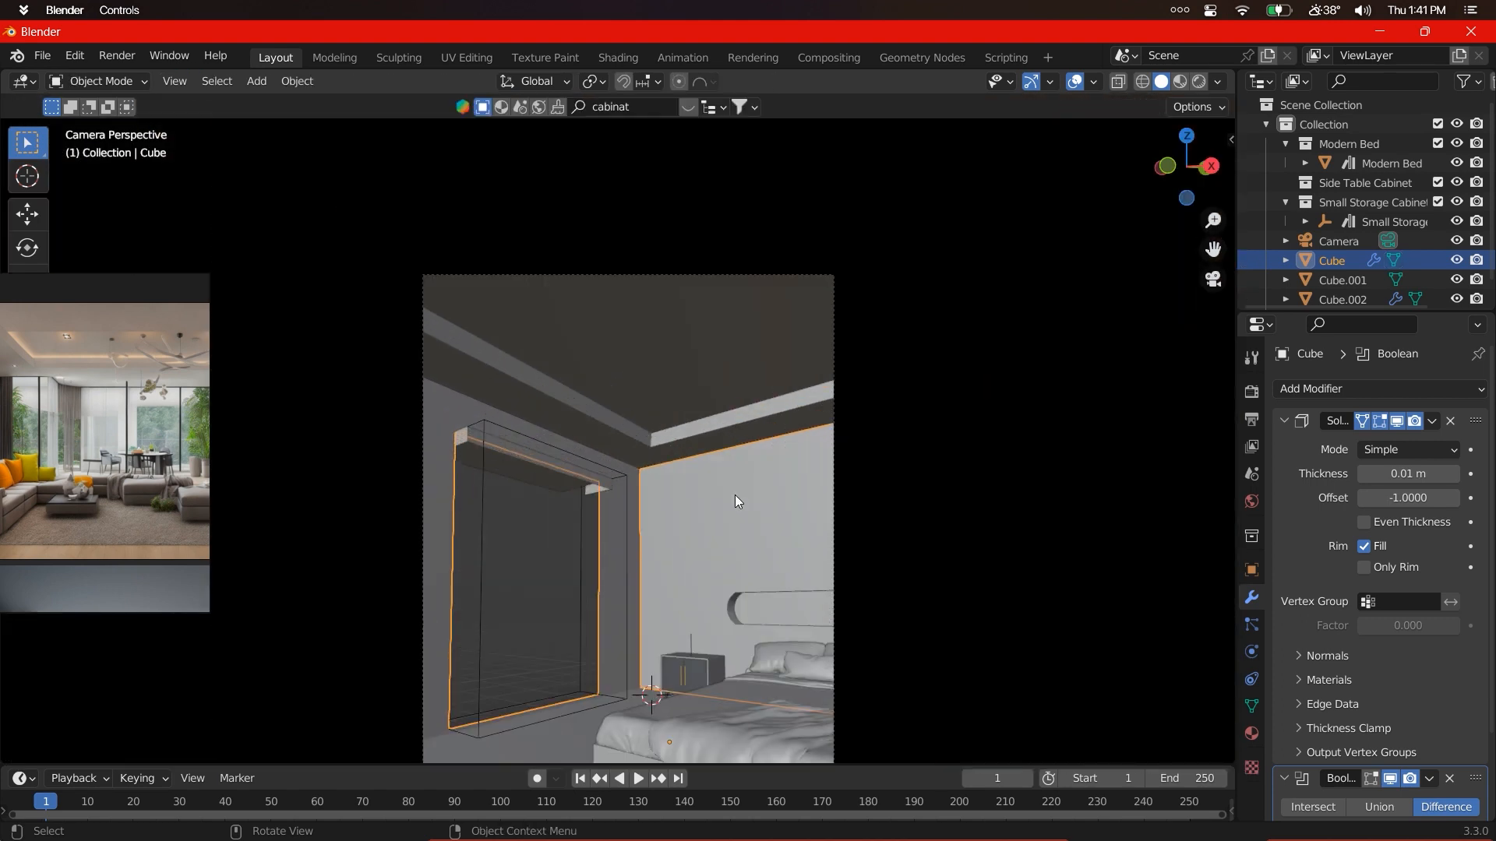
pyautogui.press('Tab')
pyautogui.scroll(4, 771, 481)
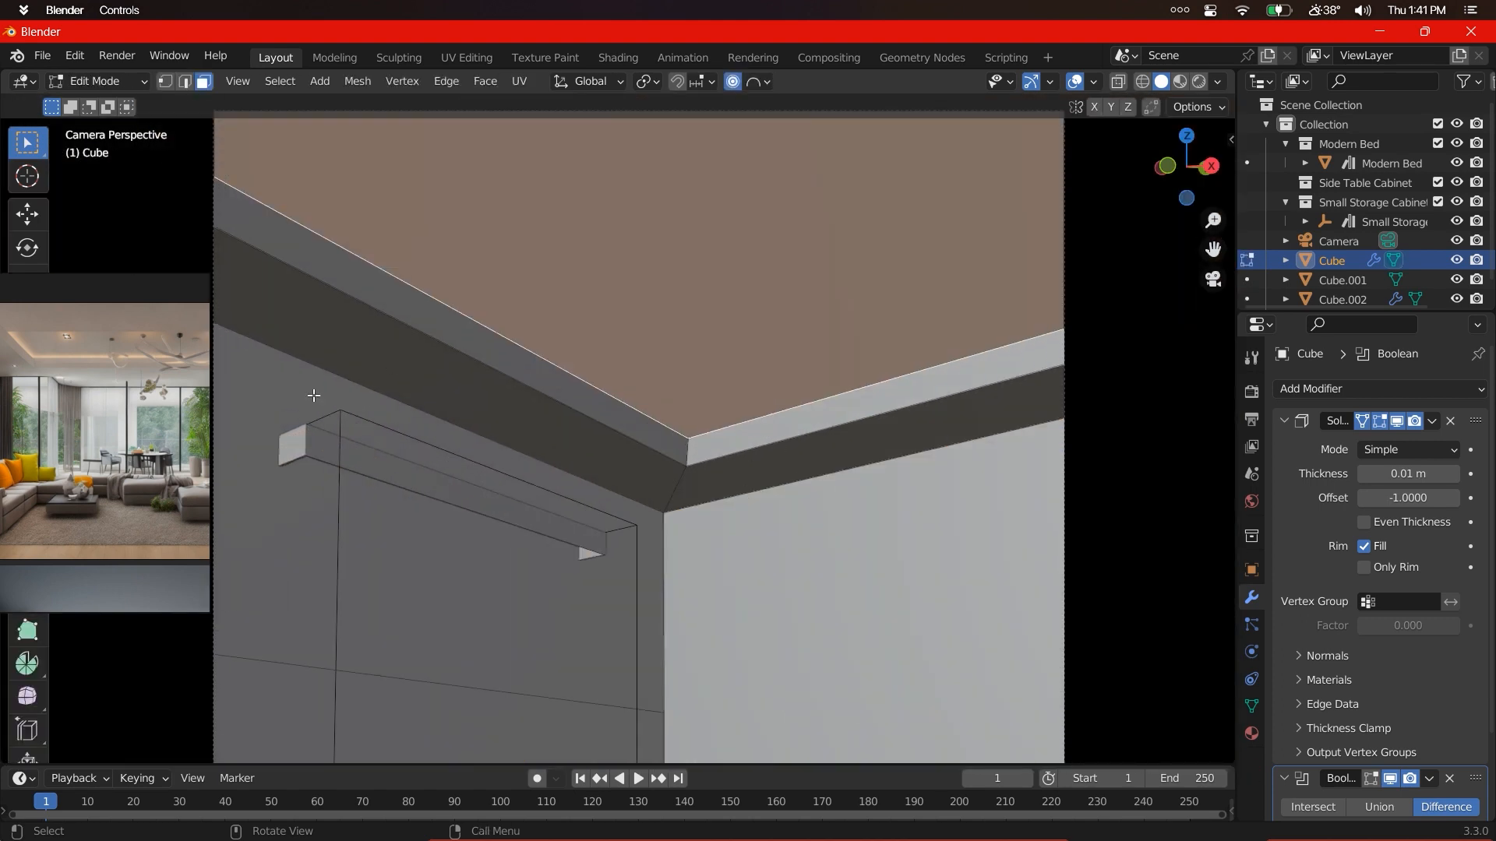
# - Compare the ceiling recess with a close-up of the reference's lit ceiling cove, and inspect the room from outside
pyautogui.scroll(4, 156, 413)
pyautogui.click(176, 423)
pyautogui.scroll(2, 159, 419)
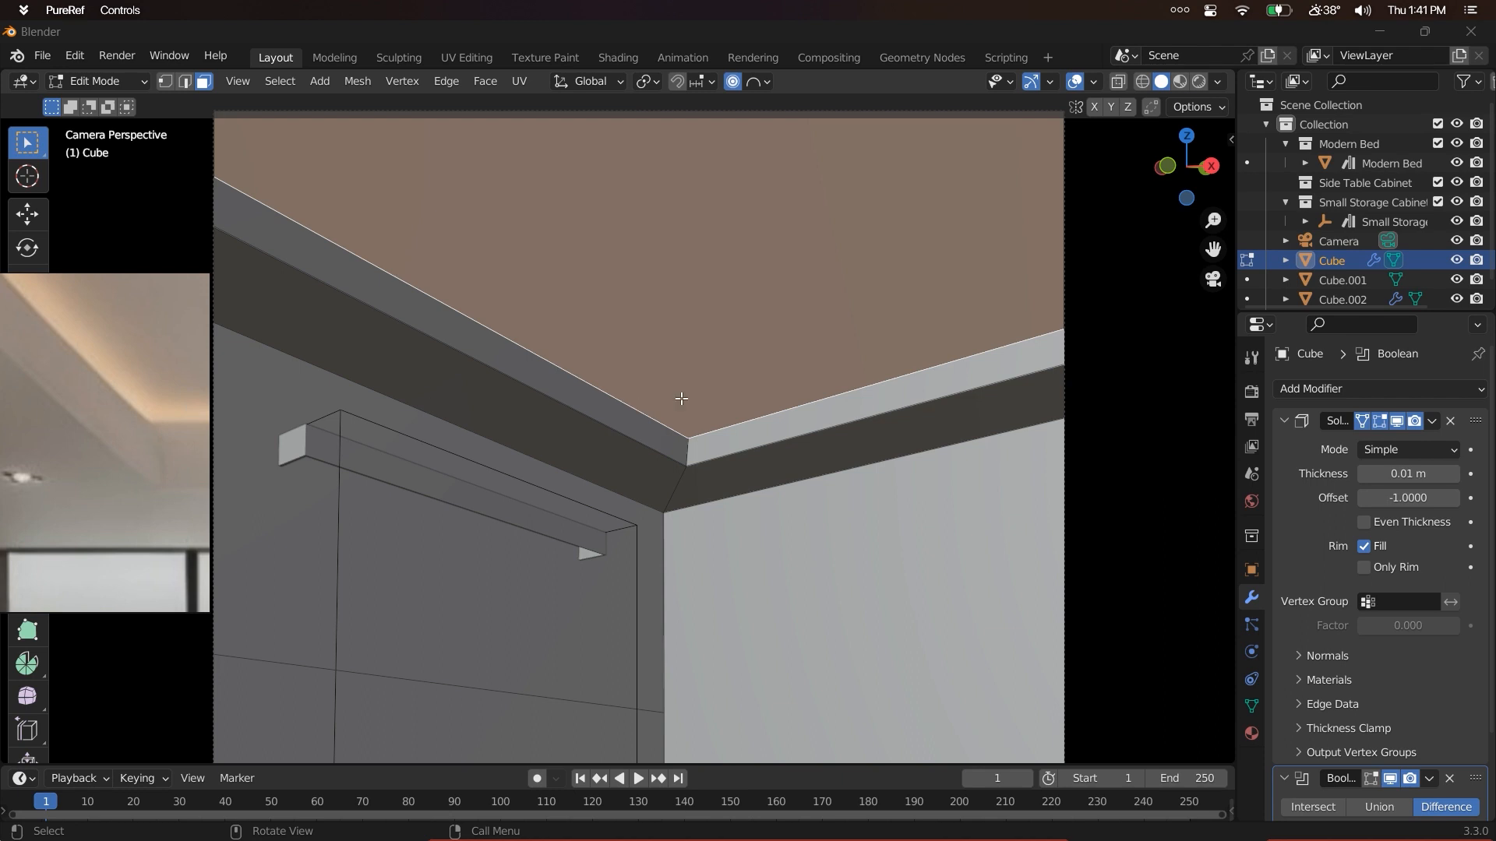
pyautogui.scroll(-3, 683, 400)
pyautogui.scroll(2, 679, 356)
pyautogui.moveTo(888, 292); pyautogui.dragTo(857, 359, button='middle')
pyautogui.scroll(-5, 880, 323)
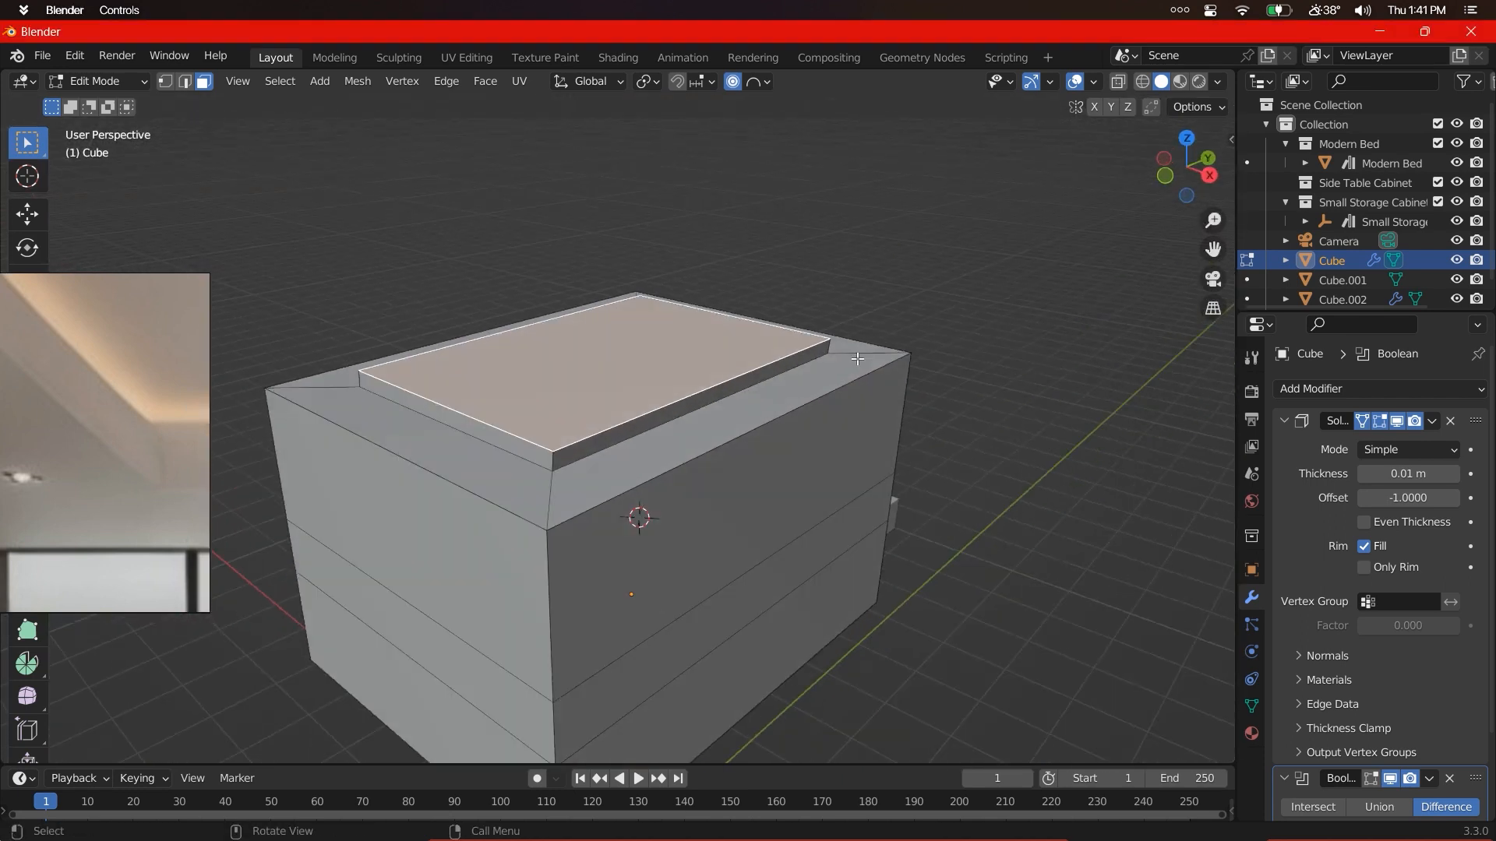
# - Separate the raised ceiling face from the room into its own object and open that panel in Edit Mode
pyautogui.press('p')
pyautogui.click(857, 359)
pyautogui.press('Tab')
pyautogui.click(695, 407)
pyautogui.press('Tab')
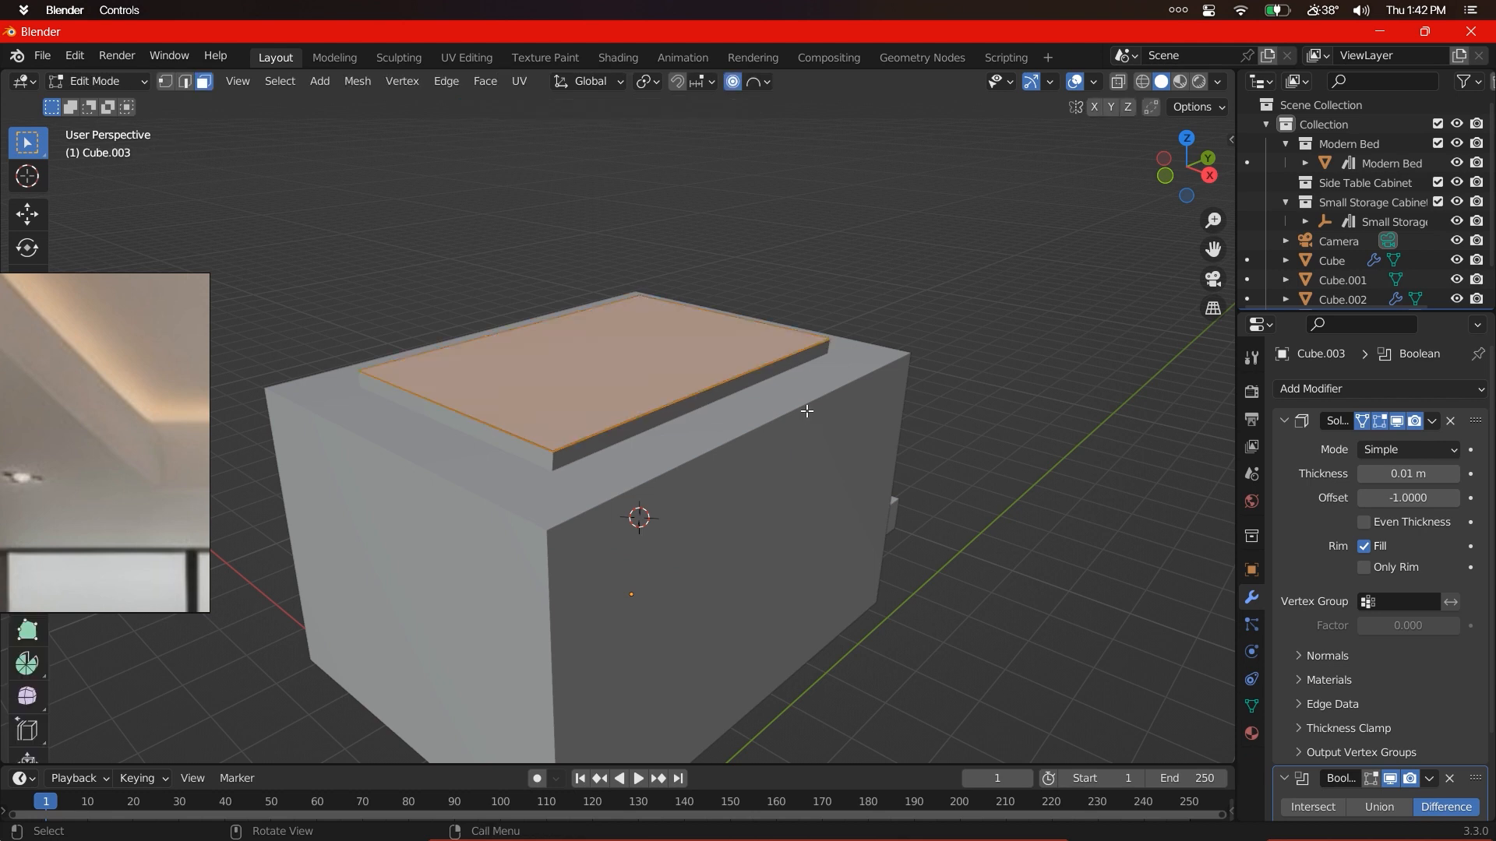
# - Raise the separated ceiling panel above the opening and scale it up about 1.29 times
pyautogui.press('g')
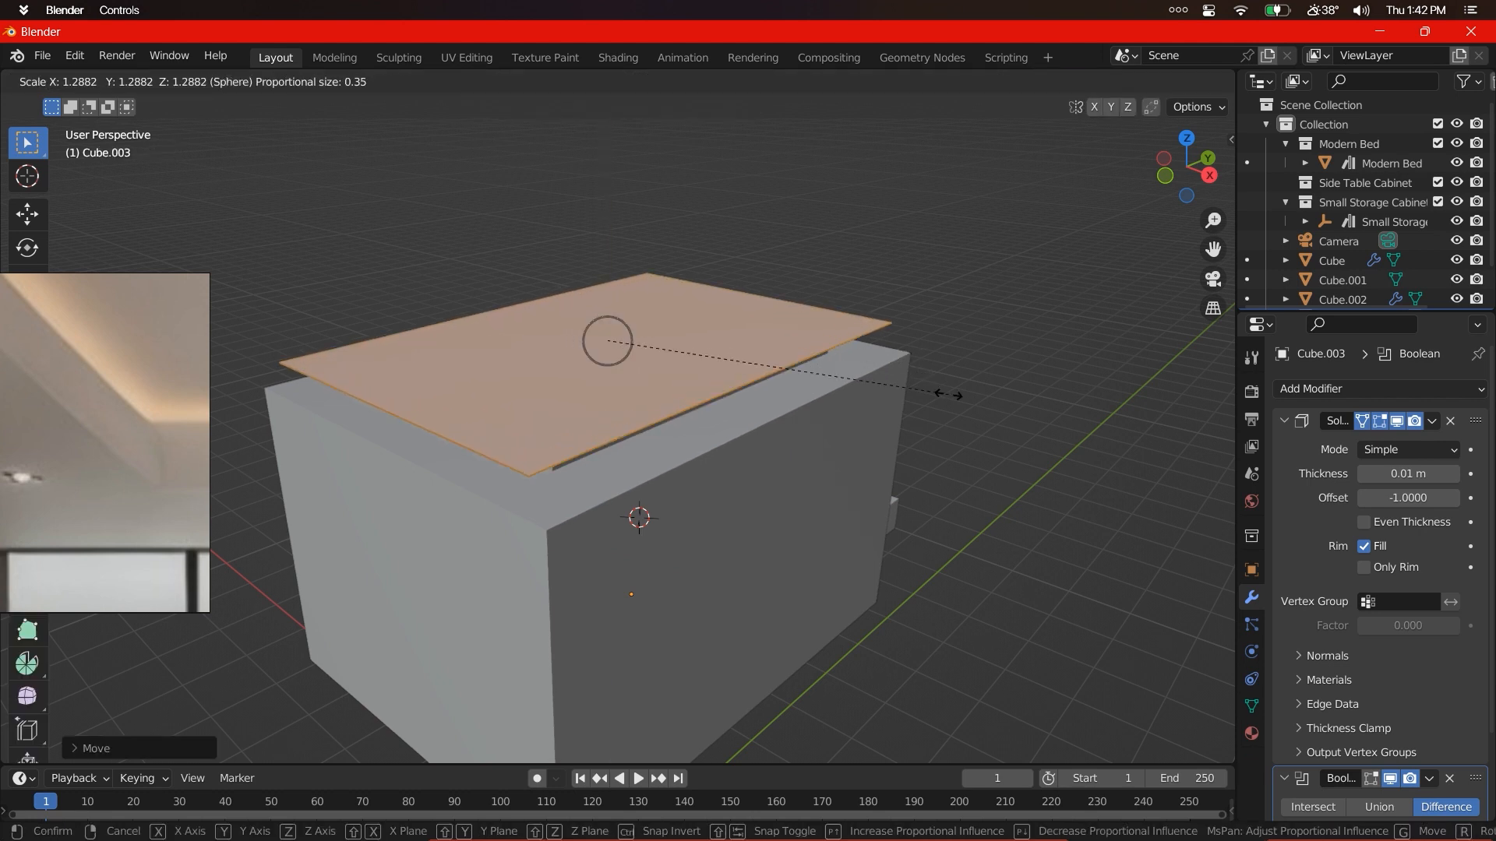
pyautogui.click(945, 394)
pyautogui.press('Tab')
pyautogui.press('KP_0')
# - Hide the ceiling panel and open the room mesh in Edit Mode at the exposed ceiling opening
pyautogui.click(769, 414)
pyautogui.press('h')
pyautogui.hotkey('ctrl', 'z')
pyautogui.moveTo(767, 414); pyautogui.dragTo(679, 433, button='middle')
pyautogui.scroll(-5, 679, 433)
pyautogui.scroll(3, 701, 388)
pyautogui.click(743, 382)
pyautogui.press('h')
pyautogui.click(747, 388)
pyautogui.press('Tab')
pyautogui.scroll(5, 670, 297)
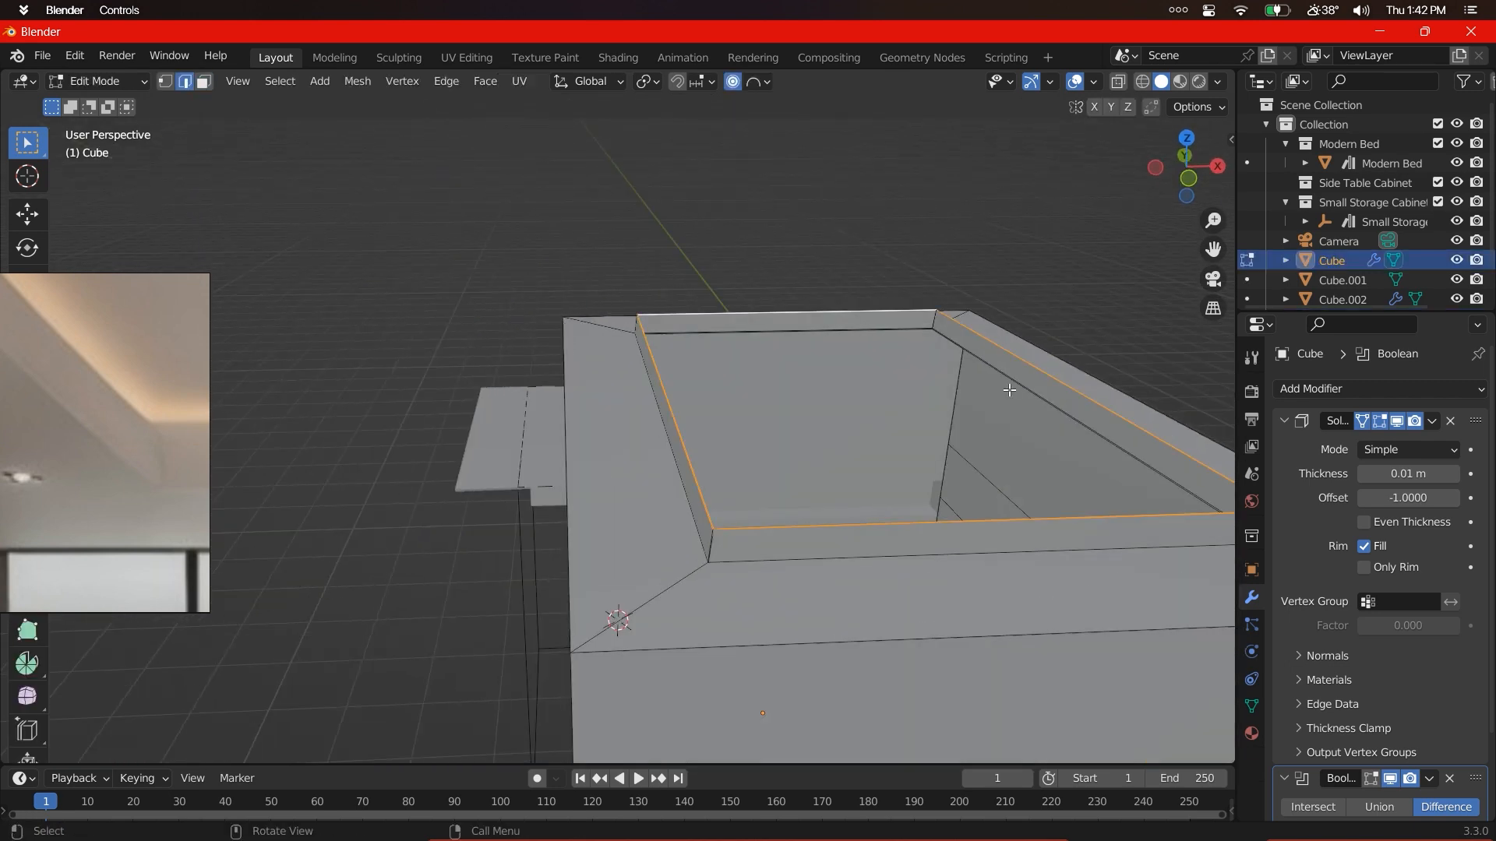
# - Select the top edge loop of the ceiling opening and extrude only its edges in place
pyautogui.keyDown('alt'); pyautogui.moveTo(896, 439); pyautogui.dragTo(848, 426); pyautogui.keyUp('alt')
pyautogui.hotkey('alt', 'e')
pyautogui.press('Escape')
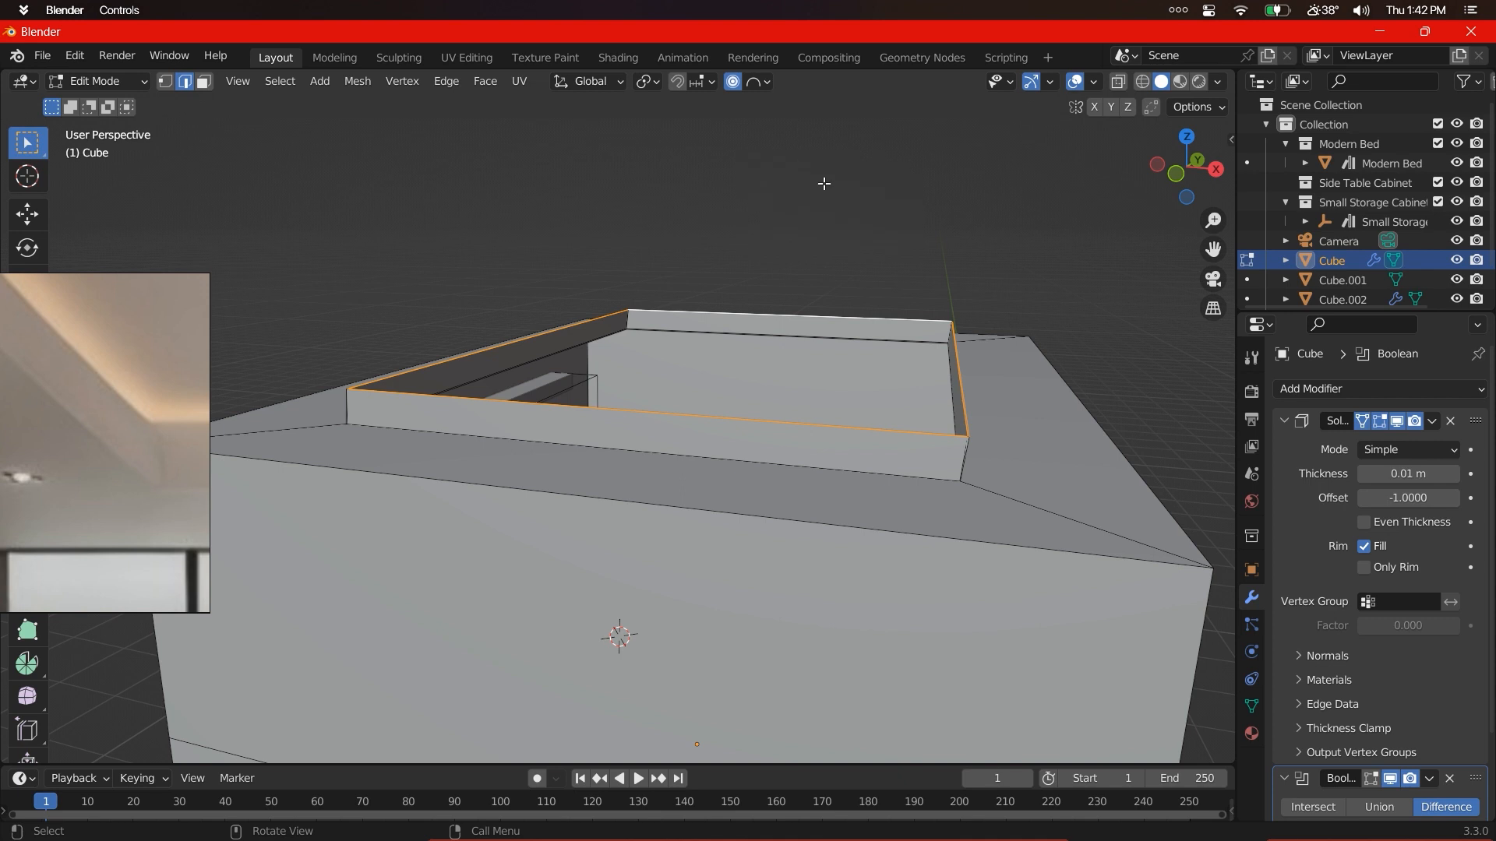
pyautogui.hotkey('alt', 'e')
pyautogui.click(843, 220)
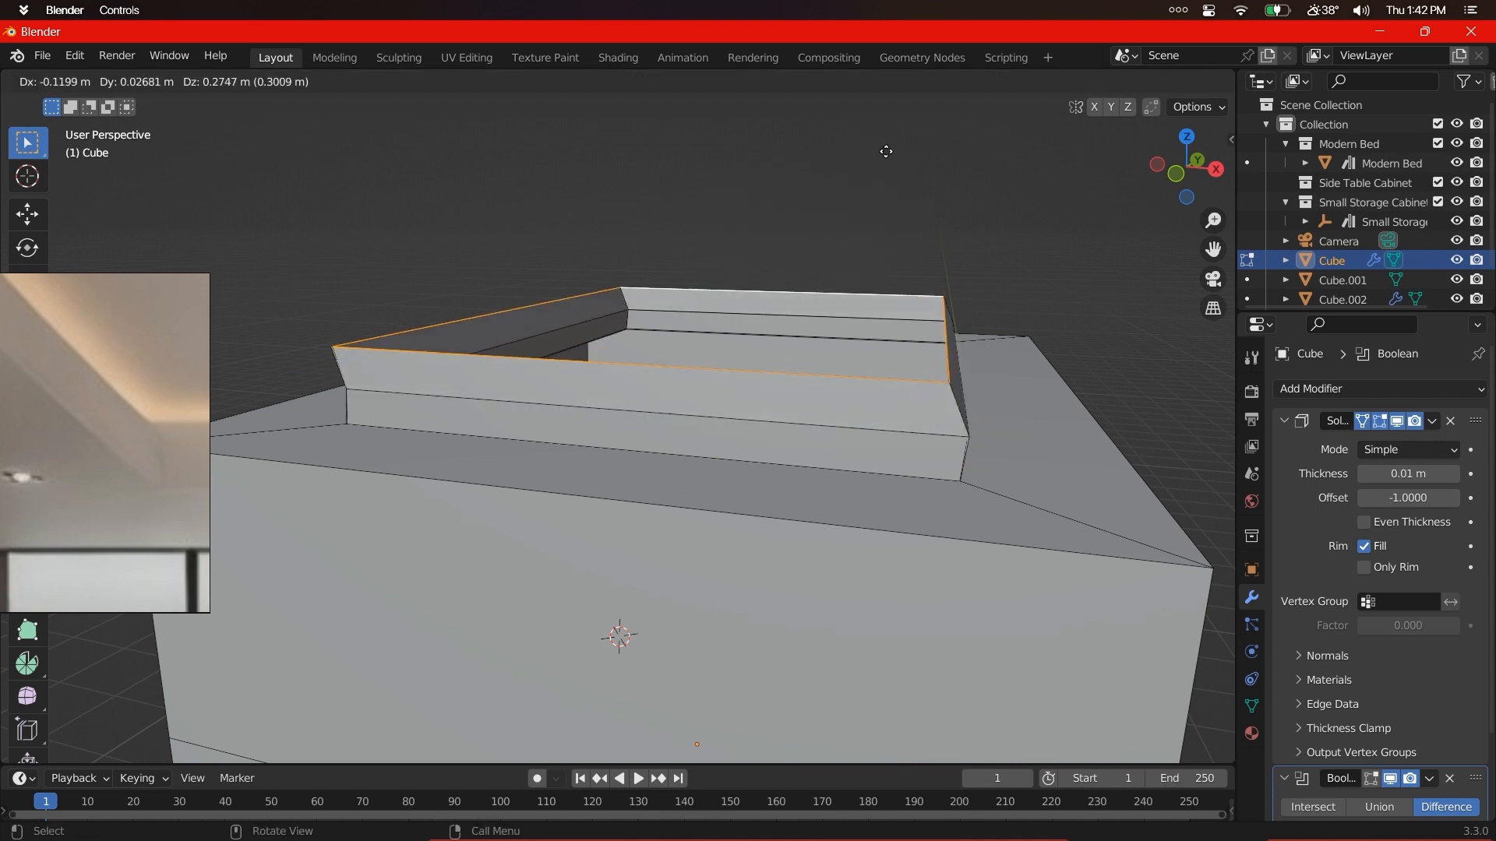
pyautogui.rightClick(904, 194)
pyautogui.press('s')
pyautogui.rightClick(995, 221)
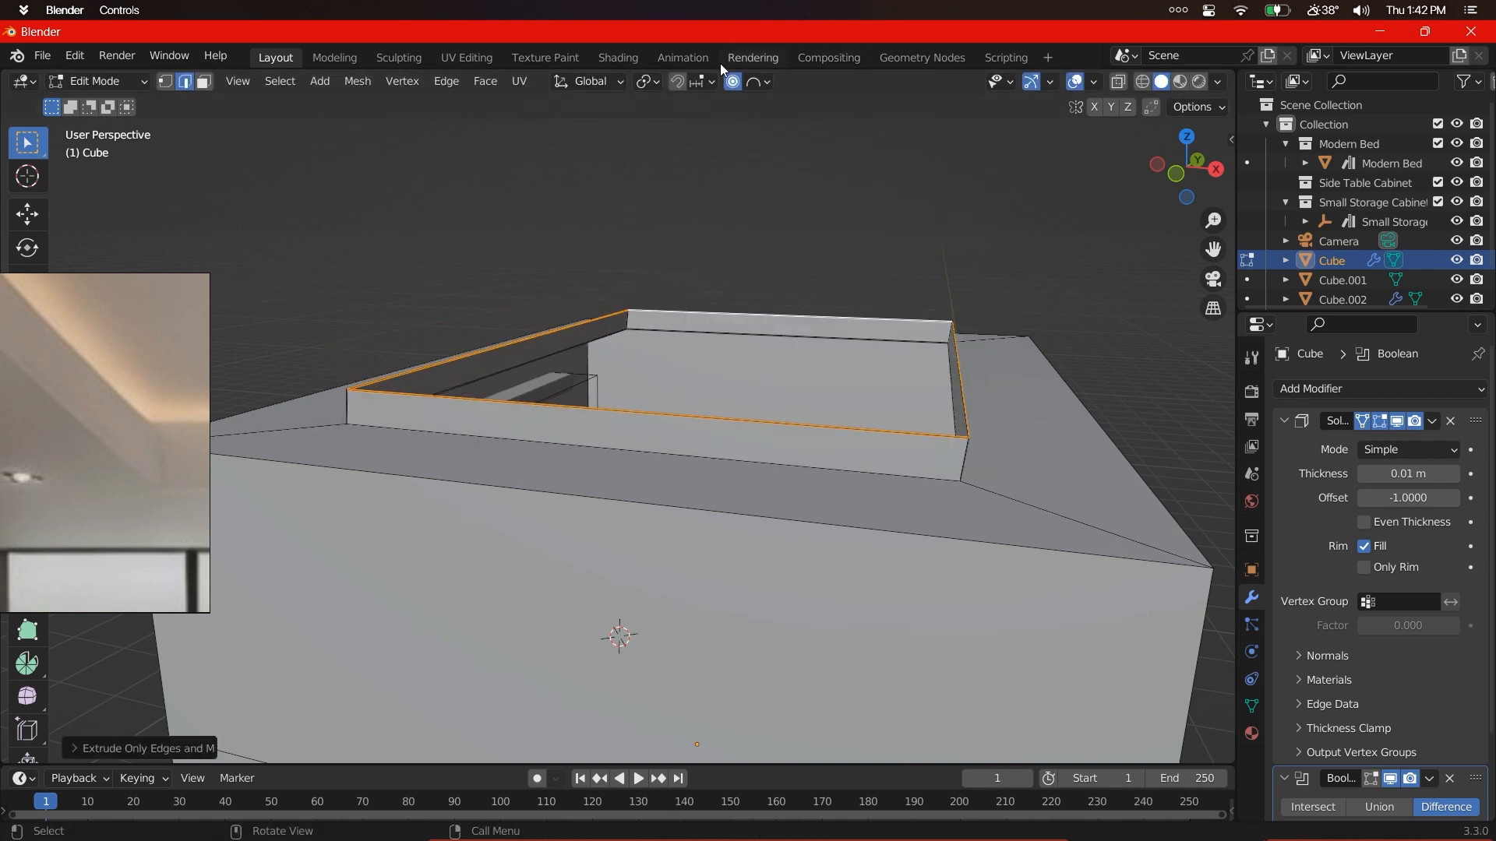
# - With proportional editing off, scale the extruded edge loop outward to form a flat ledge around the ceiling recess
pyautogui.press('s')
pyautogui.click(973, 225)
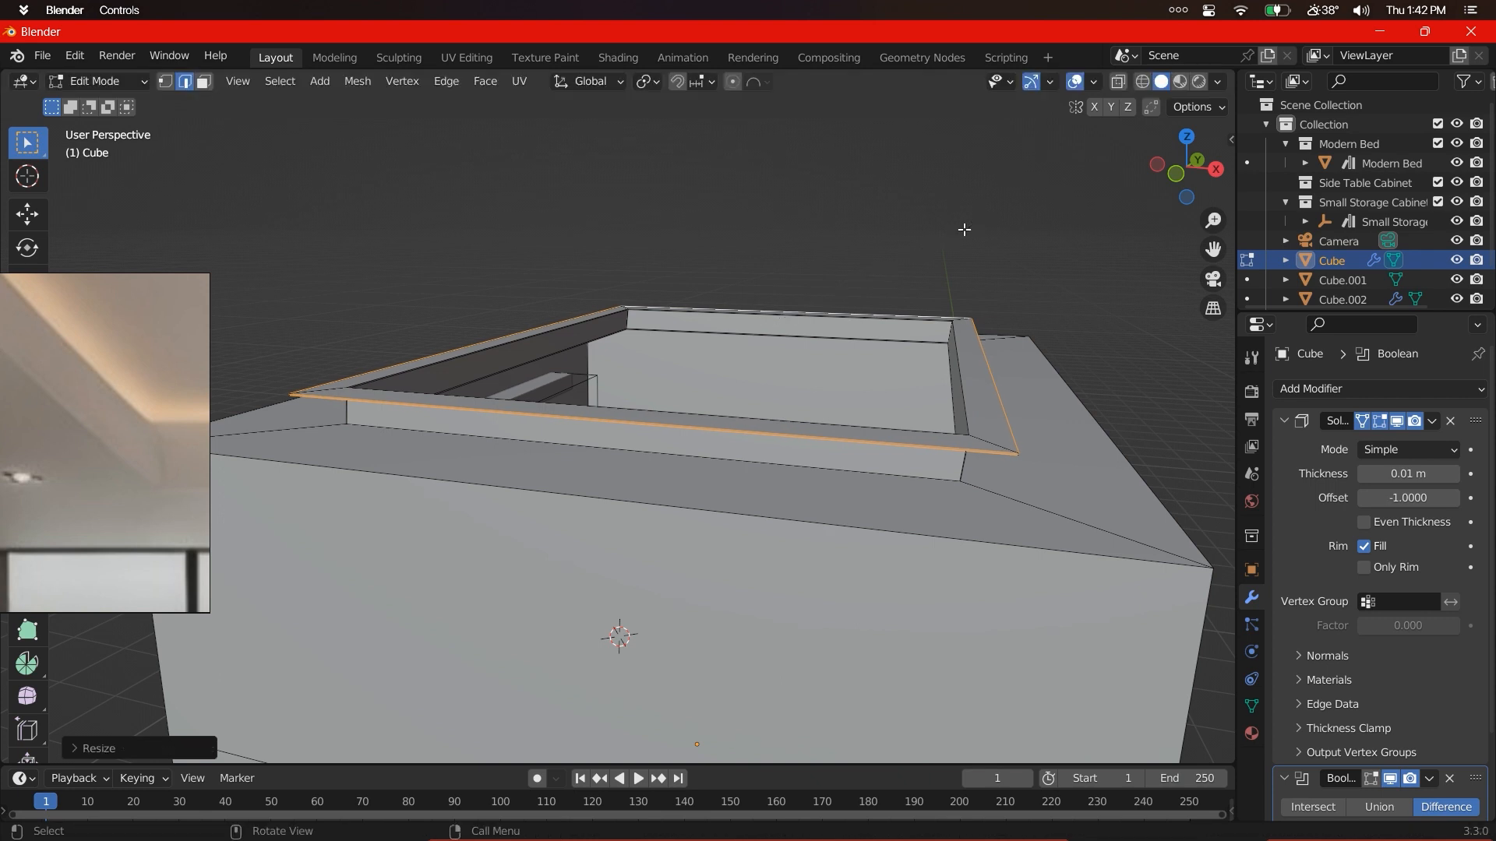
pyautogui.press('KP_0')
pyautogui.press('Tab')
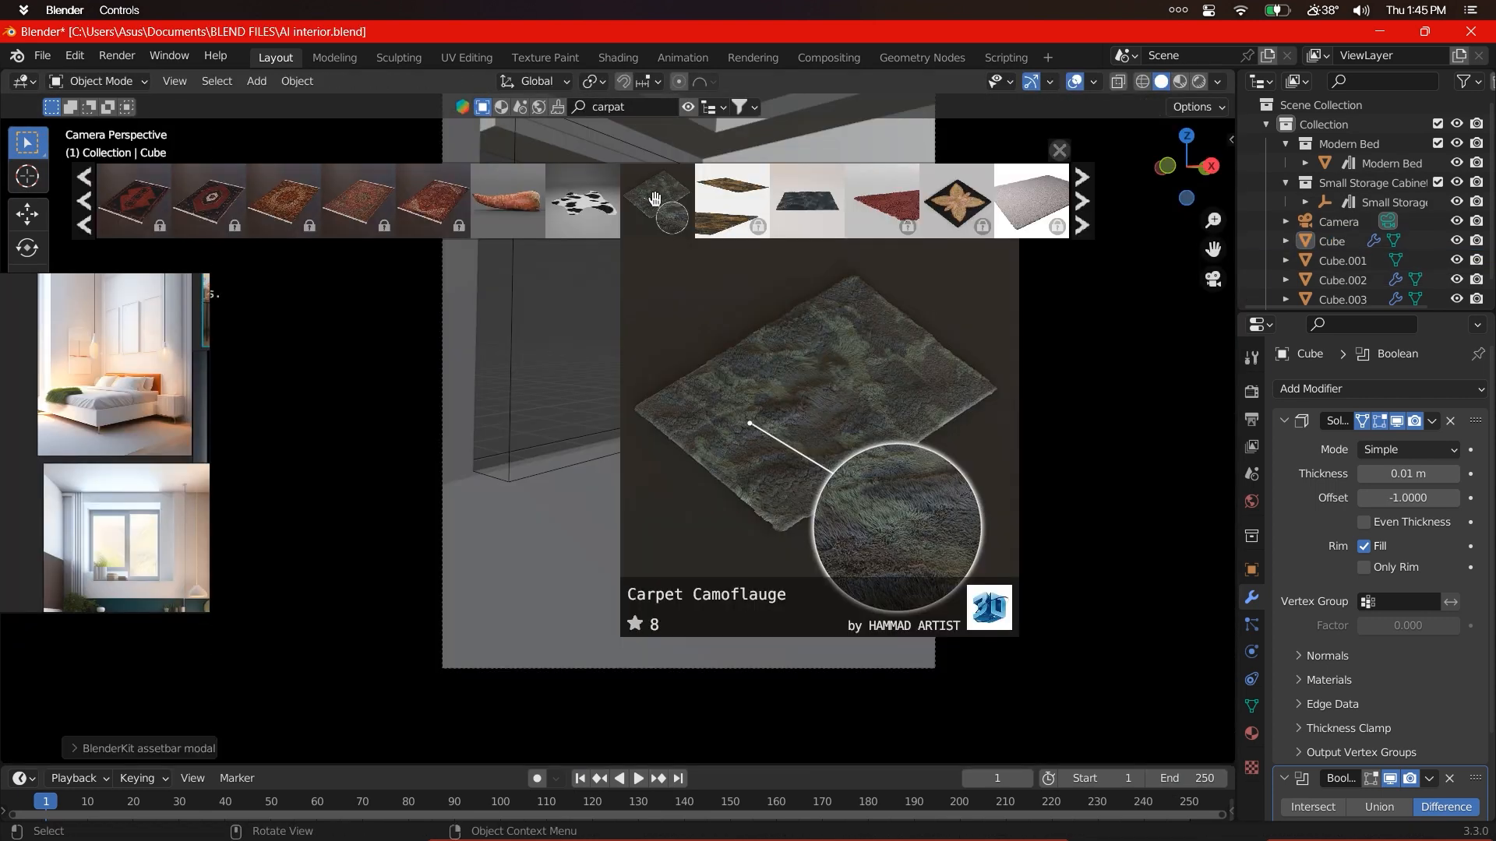
# - Place the Carpet 01 asset on the floor in front of the bed
pyautogui.moveTo(783, 204)
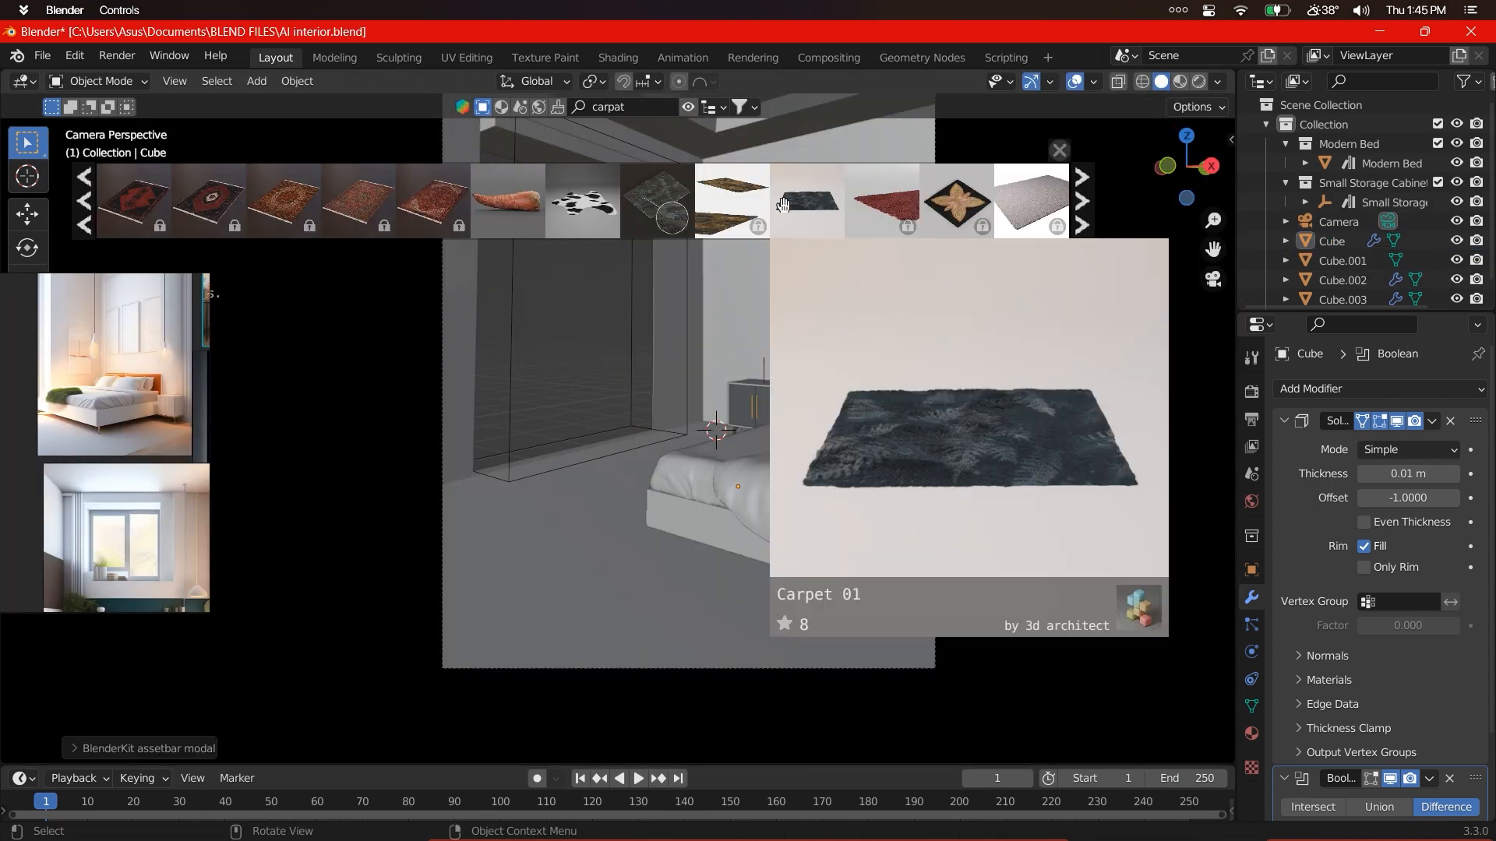
pyautogui.moveTo(783, 204); pyautogui.dragTo(601, 568)
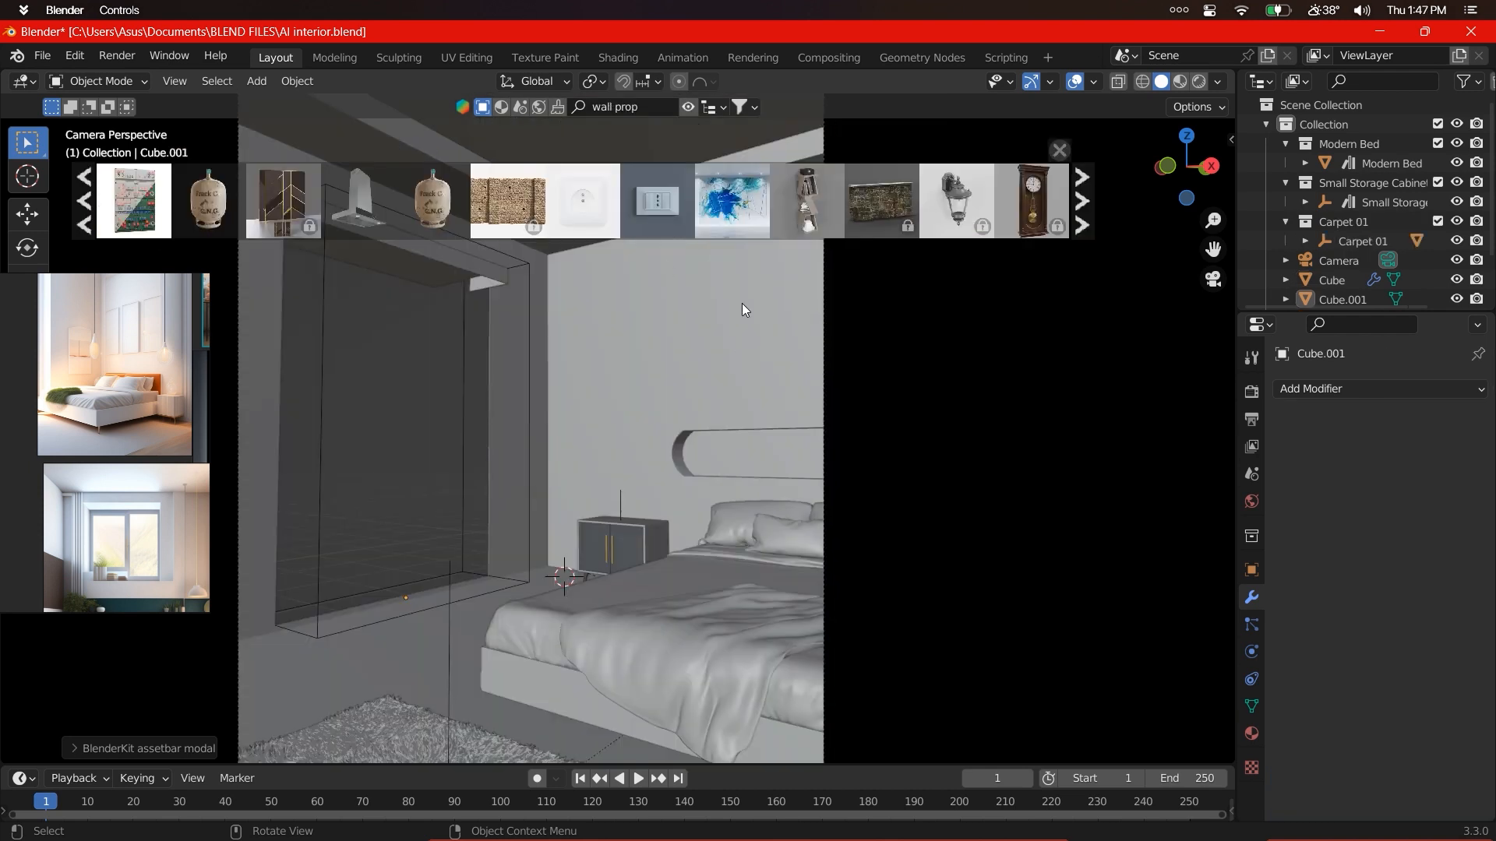
# - Place the Vimar wall socket on the wall beside the cabinet and the Abstract Wall Decoration above the niche
pyautogui.moveTo(656, 201)
pyautogui.moveTo(657, 201); pyautogui.dragTo(682, 459)
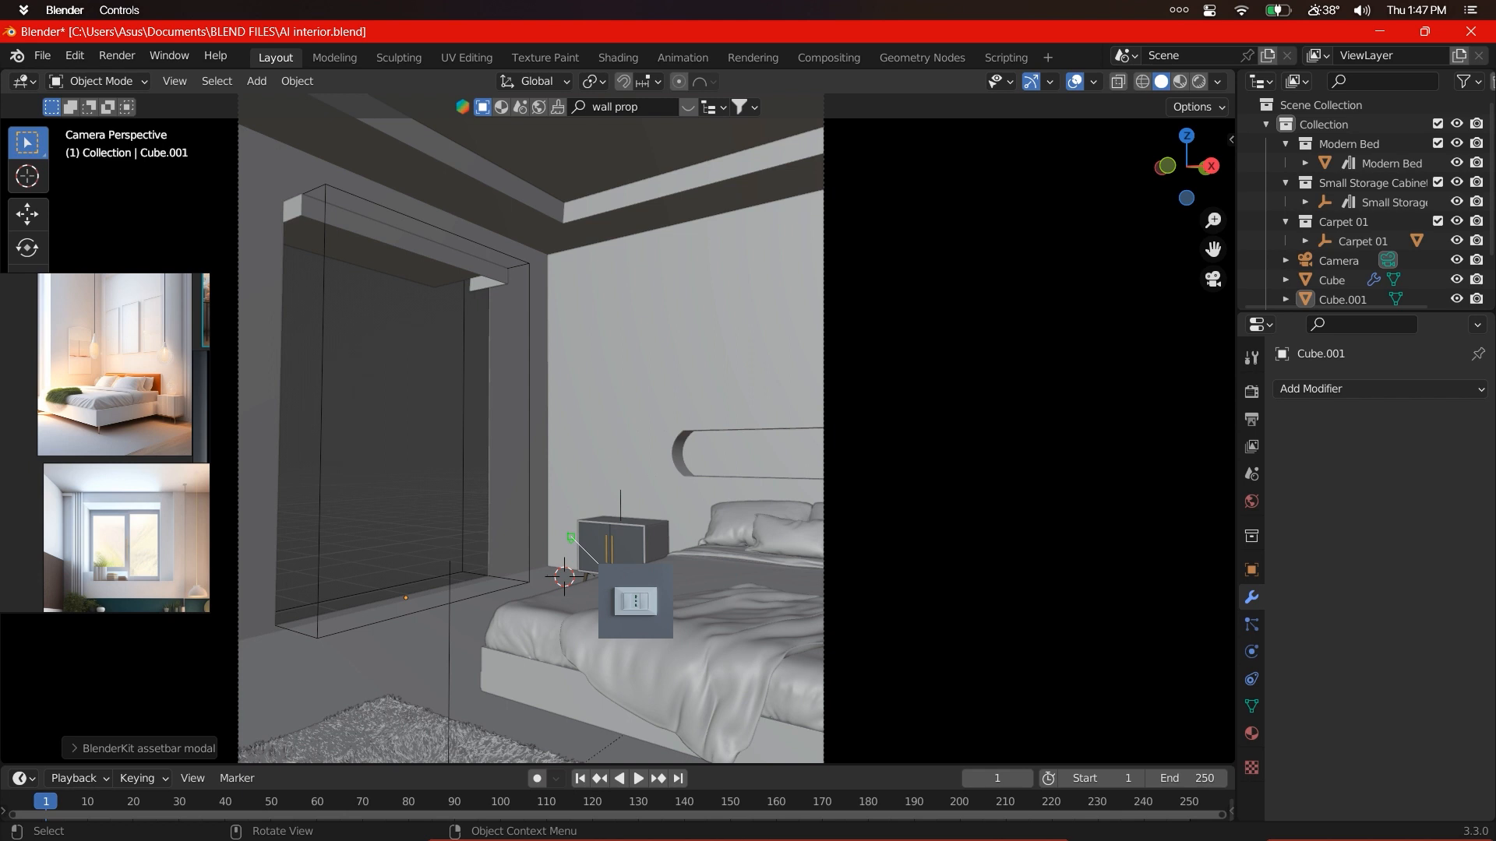
pyautogui.moveTo(570, 537); pyautogui.dragTo(569, 537)
pyautogui.moveTo(744, 219)
pyautogui.moveTo(782, 286)
pyautogui.mouseDown()
pyautogui.moveTo(834, 408)
pyautogui.moveTo(788, 311)
pyautogui.mouseUp()
# - Select the whole wall socket beside the cabinet and scale it up about 1.5 times
pyautogui.scroll(8, 607, 540)
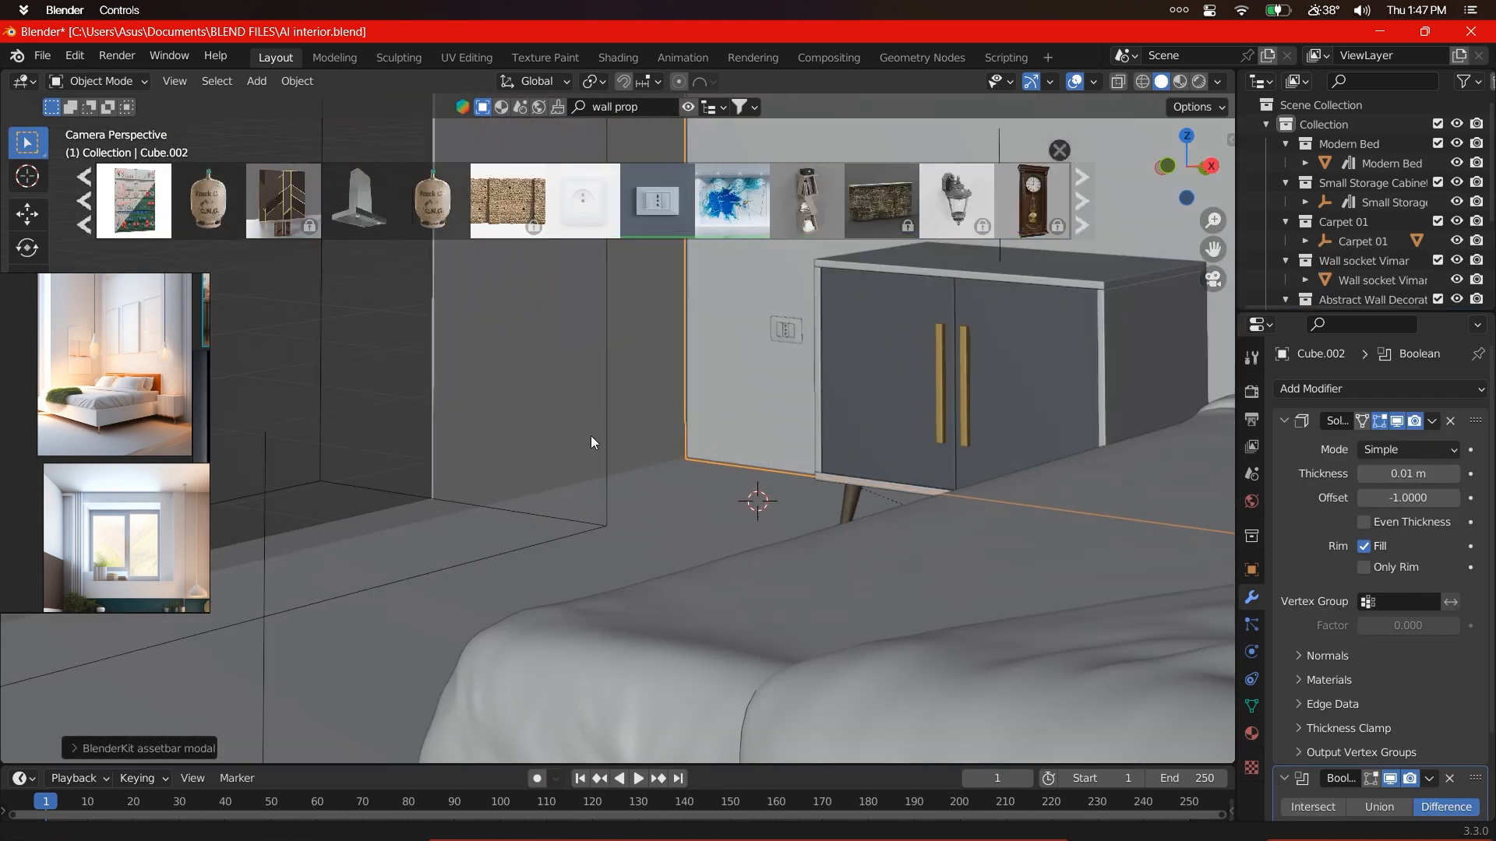
pyautogui.press('z')
pyautogui.click(748, 513)
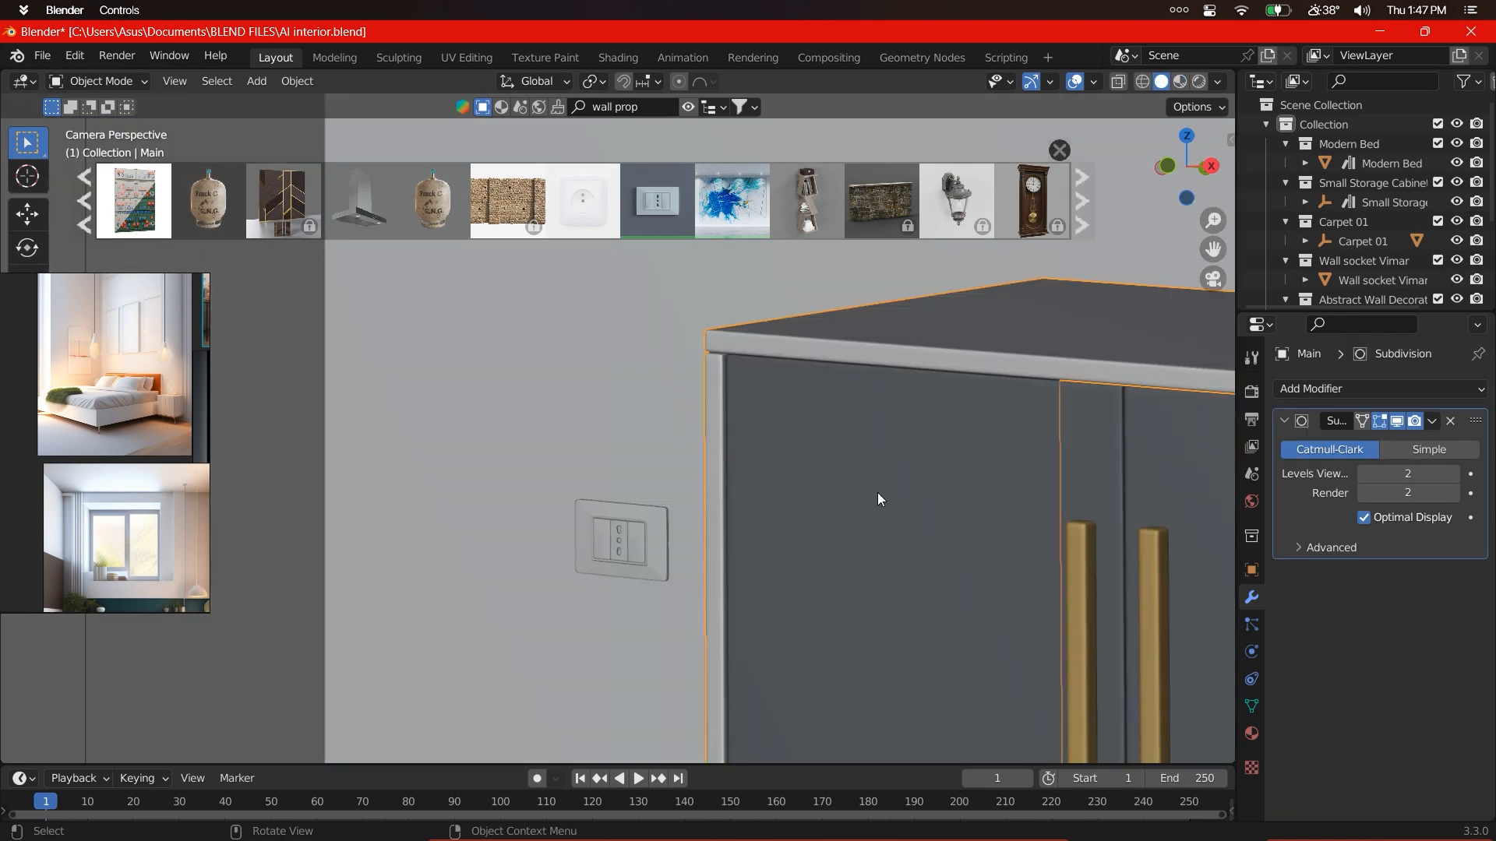
pyautogui.scroll(5, 690, 432)
pyautogui.click(701, 428)
pyautogui.click(681, 418)
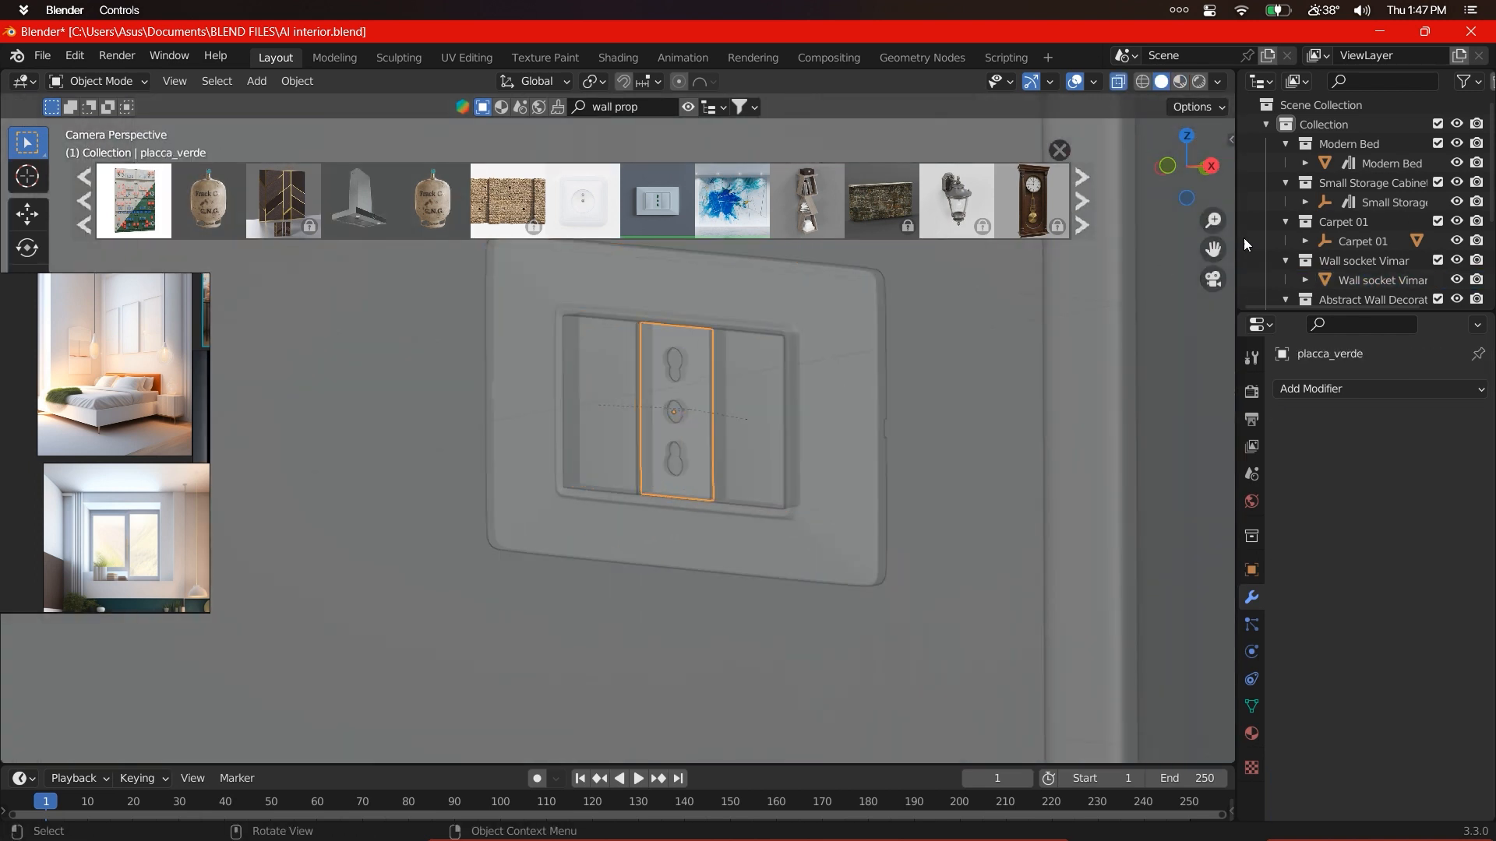
pyautogui.click(659, 467)
pyautogui.click(659, 467)
pyautogui.scroll(-3, 701, 424)
pyautogui.keyDown('shift'); pyautogui.moveTo(775, 378); pyautogui.dragTo(740, 405, button='middle'); pyautogui.keyUp('shift')
pyautogui.press('s')
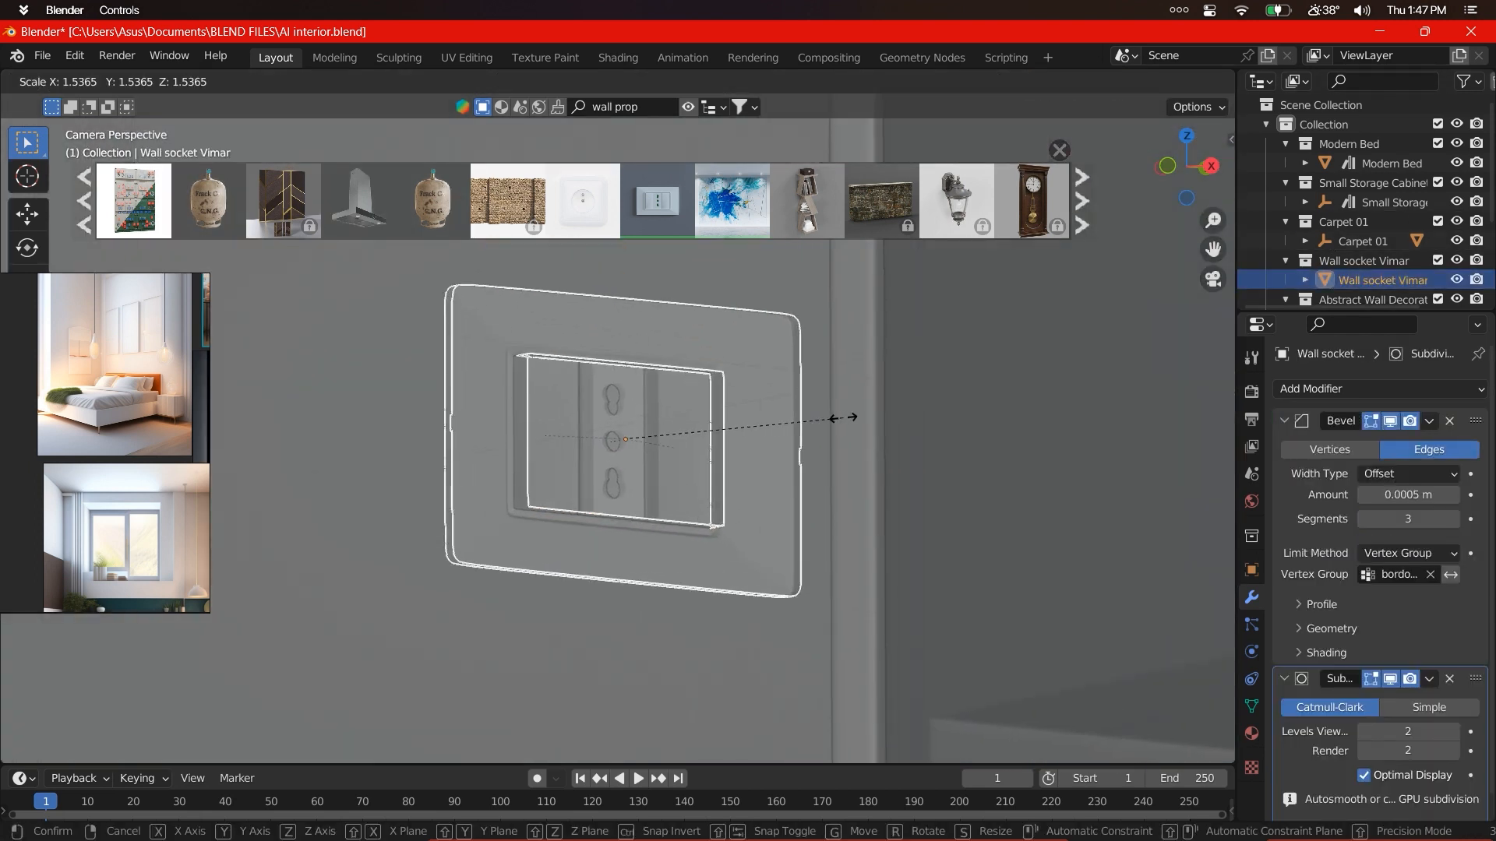
pyautogui.click(838, 419)
# - Refine the wall socket's size against the cabinet and try moving it along its local X axis
pyautogui.scroll(-5, 787, 424)
pyautogui.press('s')
pyautogui.click(751, 425)
pyautogui.press('g')
pyautogui.press('x')
pyautogui.press('x')
pyautogui.click(739, 427)
pyautogui.scroll(-6, 789, 424)
pyautogui.scroll(3, 670, 418)
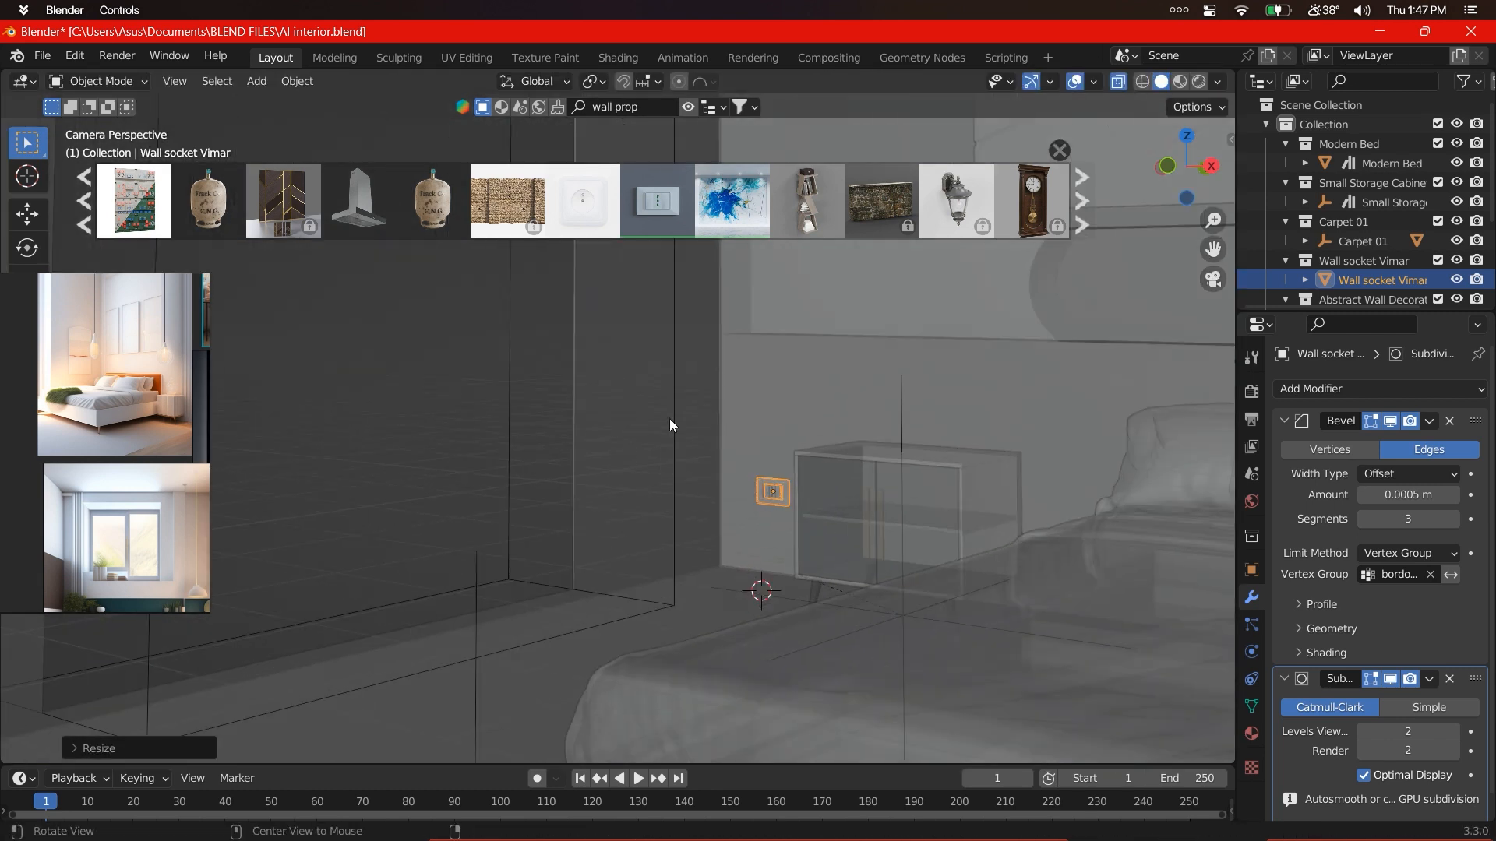
# - Place the Wall corner shelf asset in the wall corner next to the window
pyautogui.moveTo(814, 209)
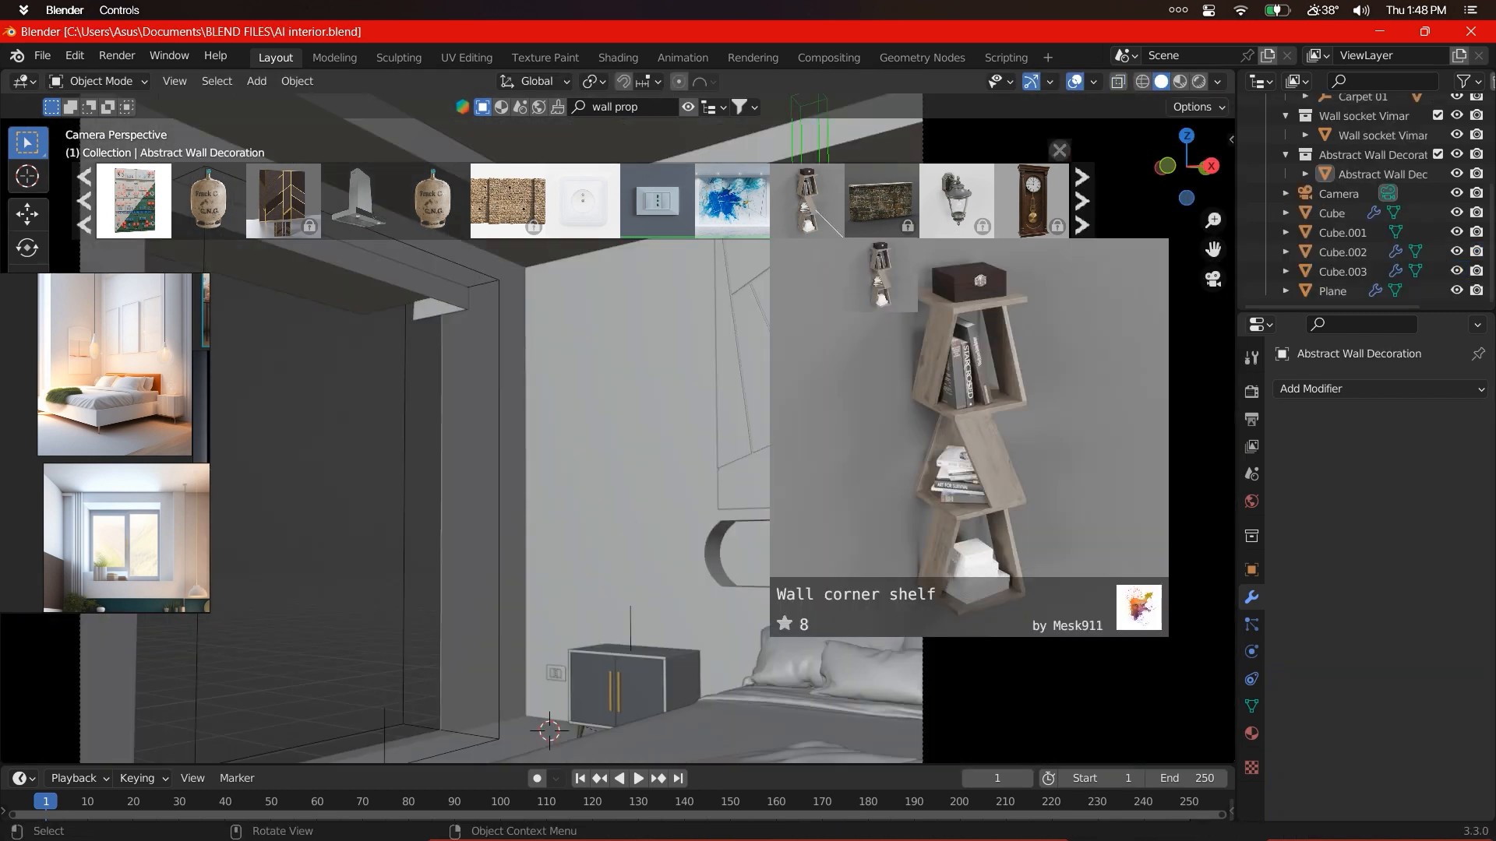
pyautogui.moveTo(809, 204); pyautogui.dragTo(521, 489)
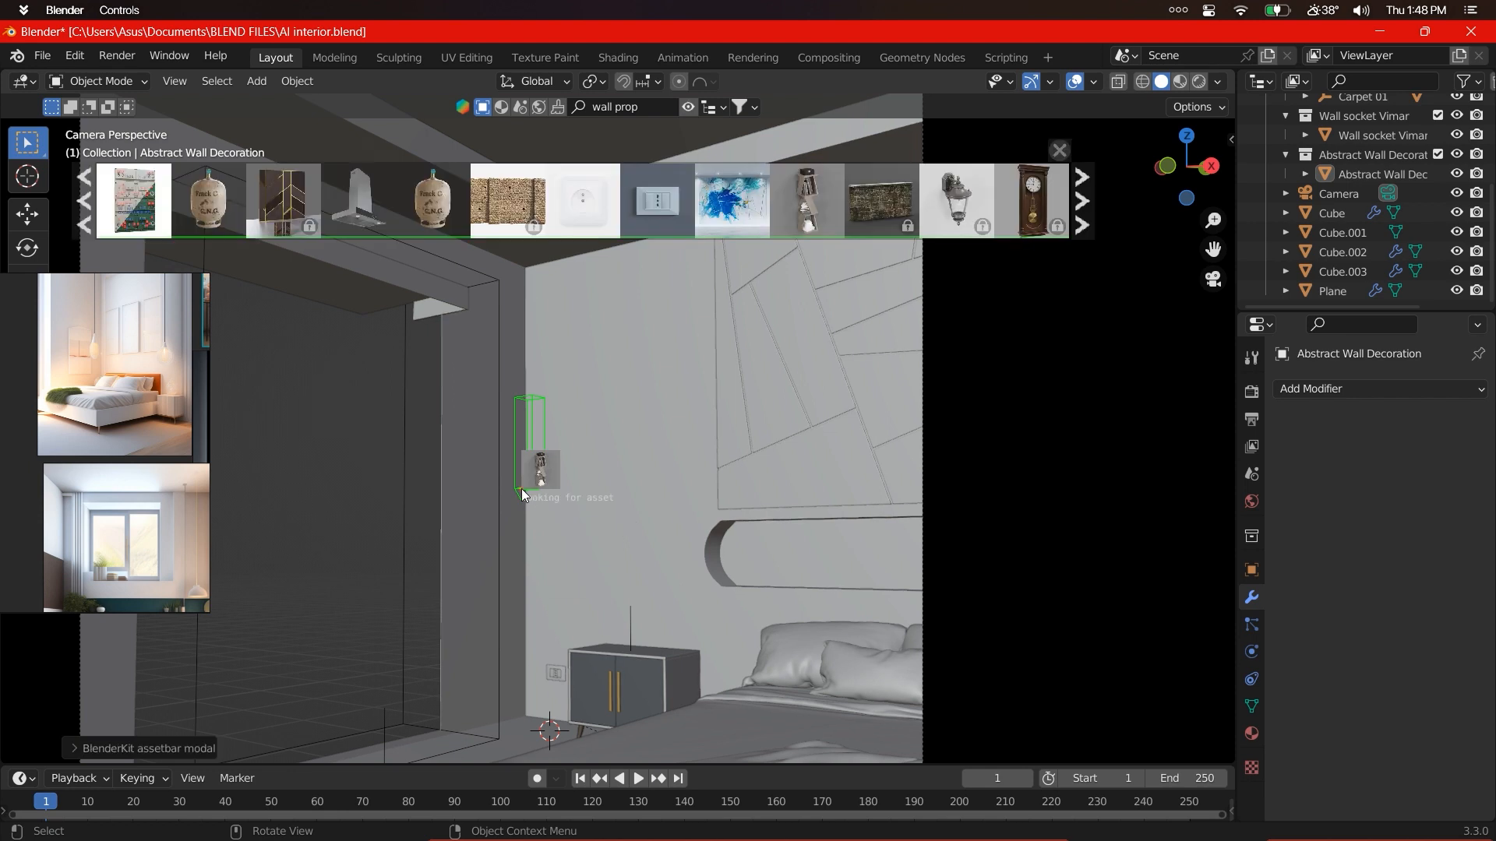
pyautogui.scroll(3, 522, 489)
pyautogui.click(600, 566)
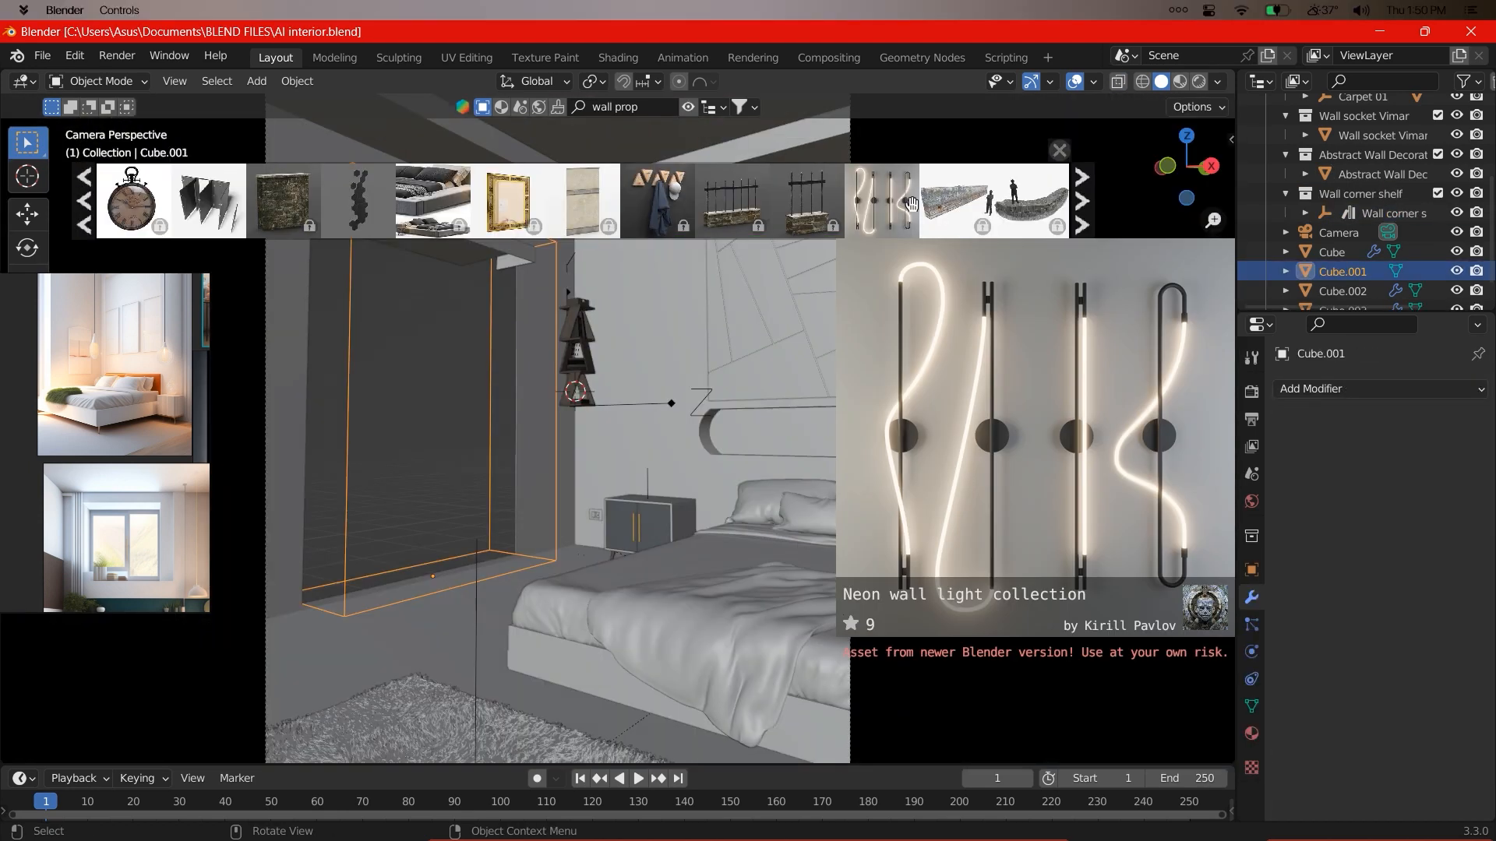
# - Place the Neon wall light collection on the wall between the corner shelf and the abstract decoration
pyautogui.scroll(6, 625, 348)
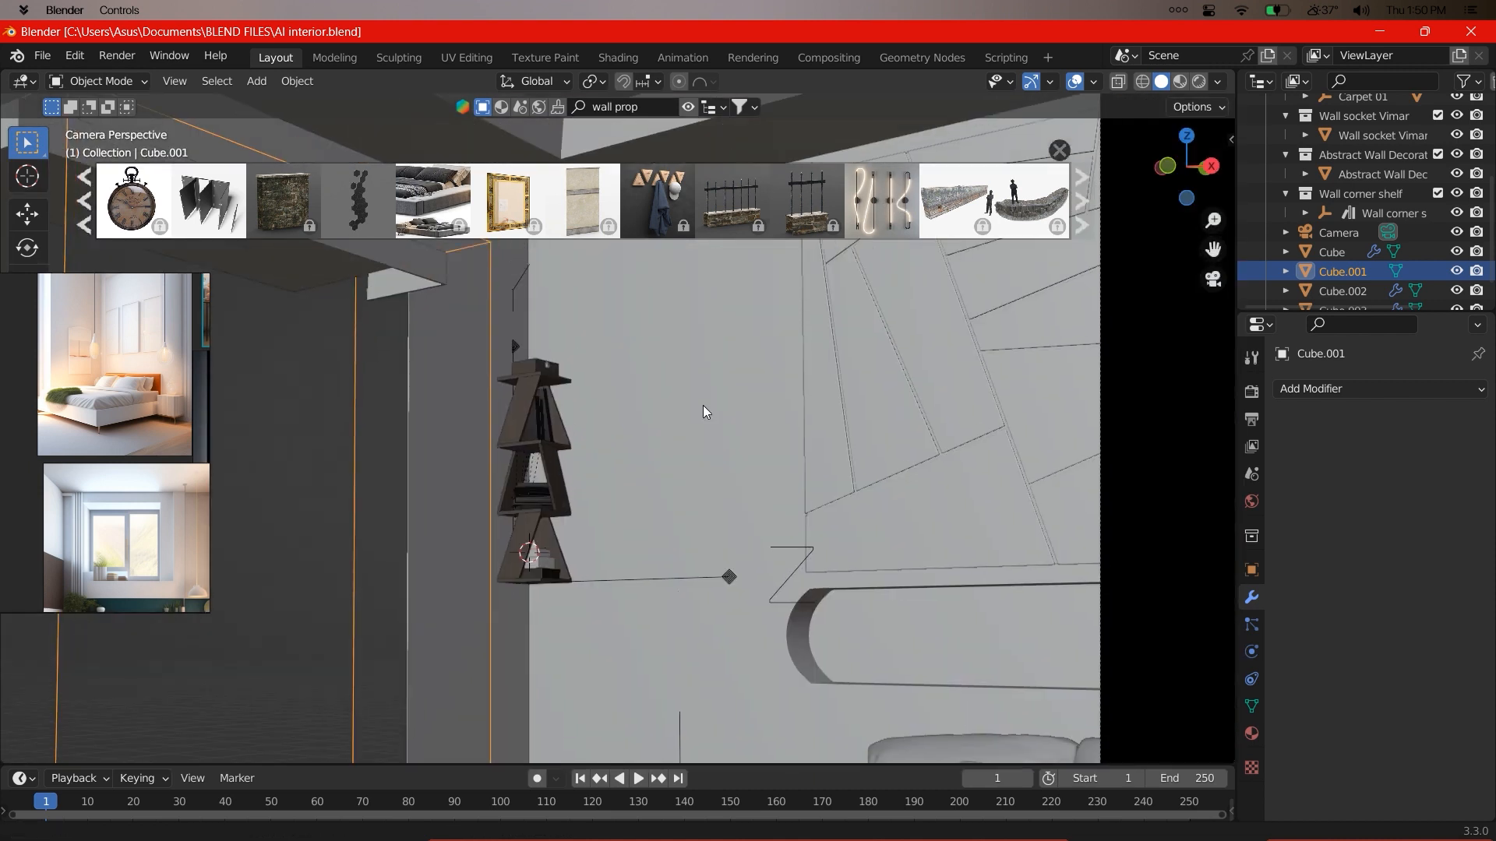
pyautogui.keyDown('shift'); pyautogui.moveTo(702, 405); pyautogui.dragTo(694, 492, button='middle'); pyautogui.keyUp('shift')
pyautogui.moveTo(882, 204); pyautogui.dragTo(728, 528)
pyautogui.scroll(-6, 919, 189)
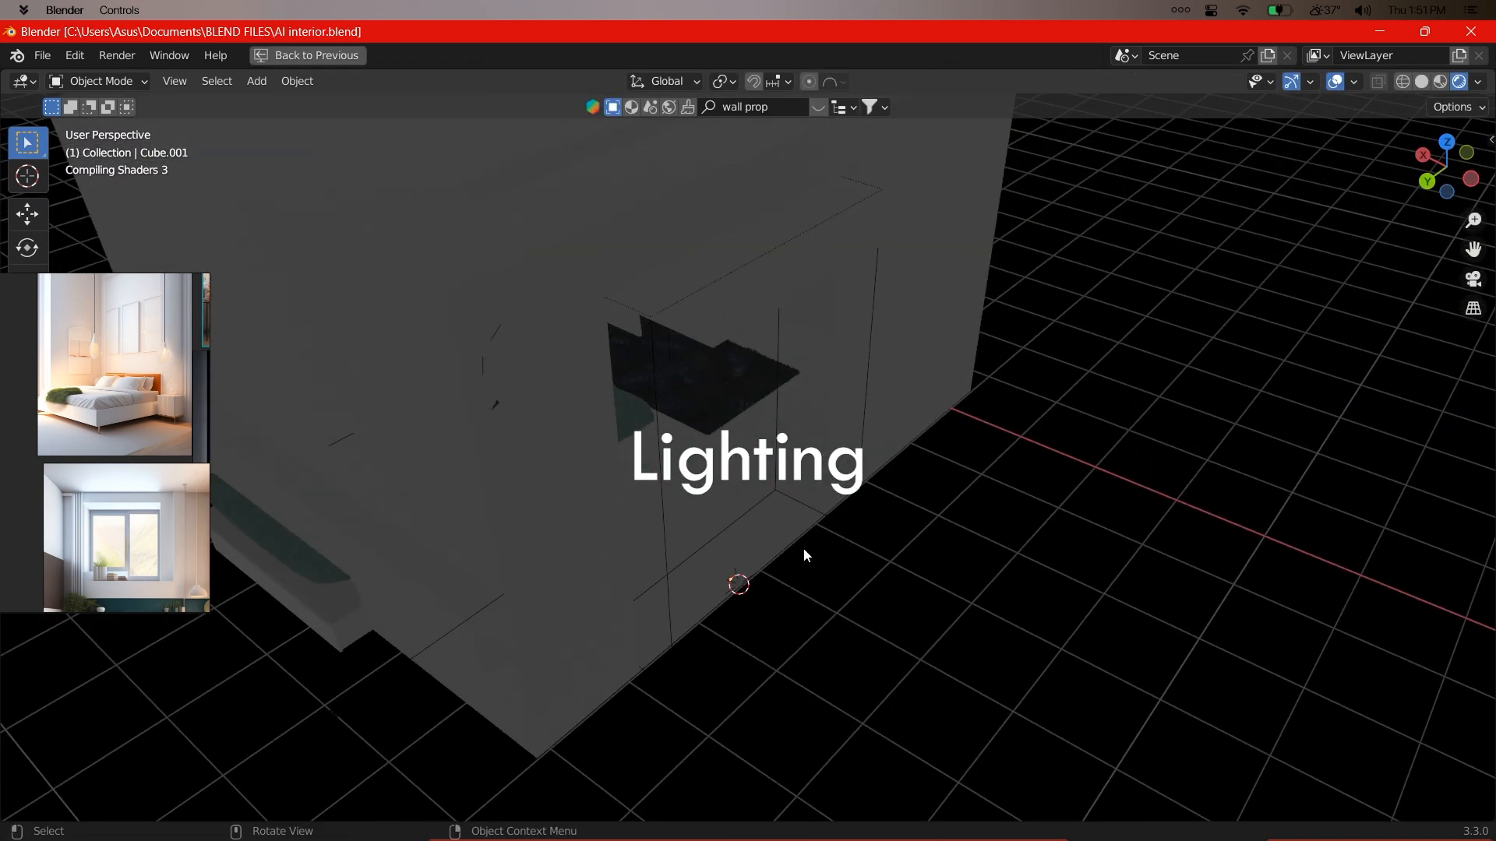
pyautogui.hotkey('shift', 'a')
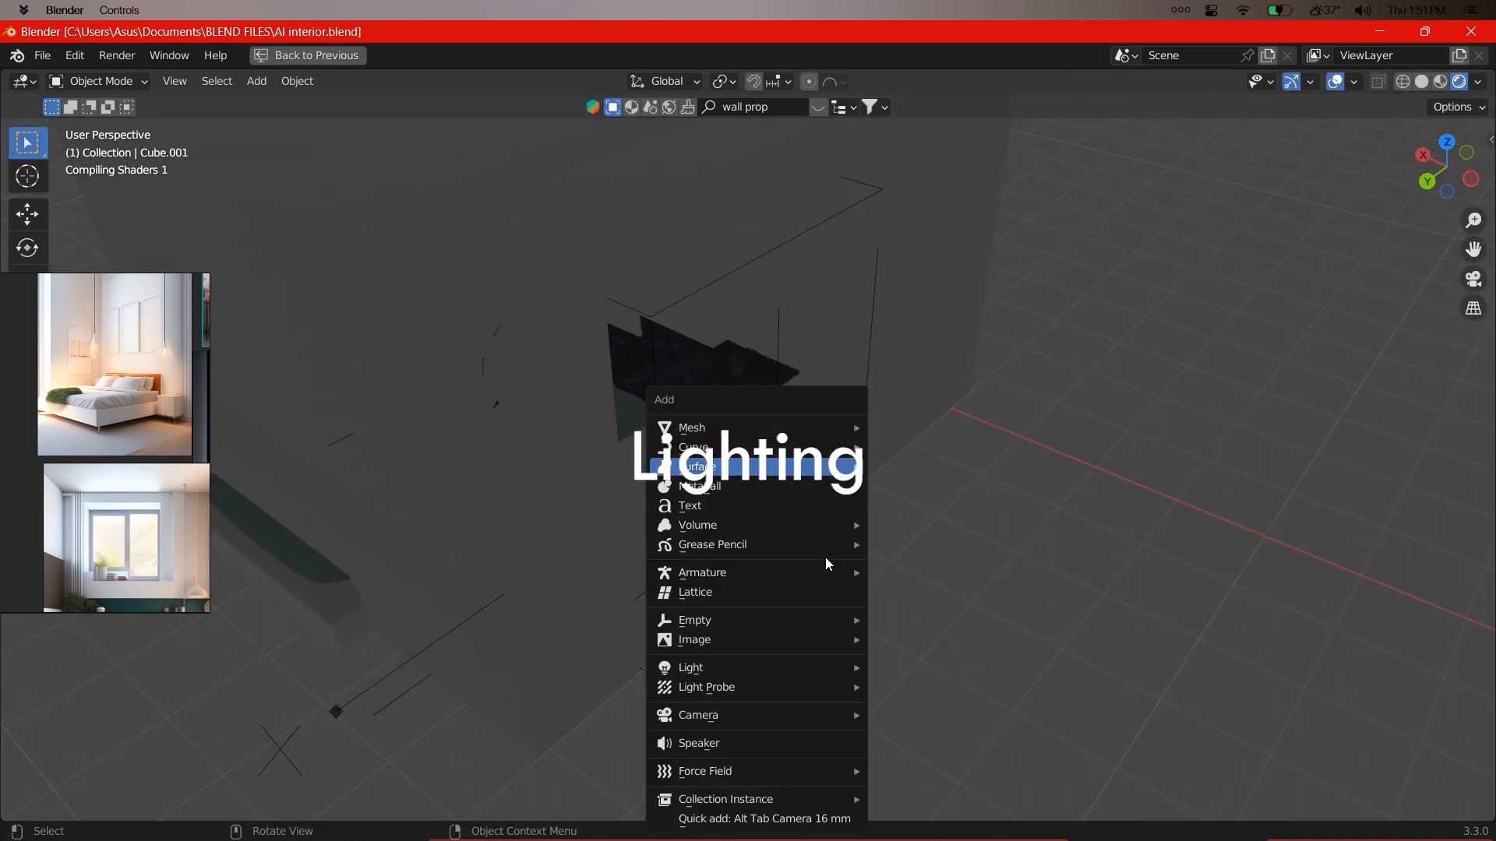
pyautogui.moveTo(757, 667)
pyautogui.click(917, 698)
pyautogui.hotkey('ctrl', 'z')
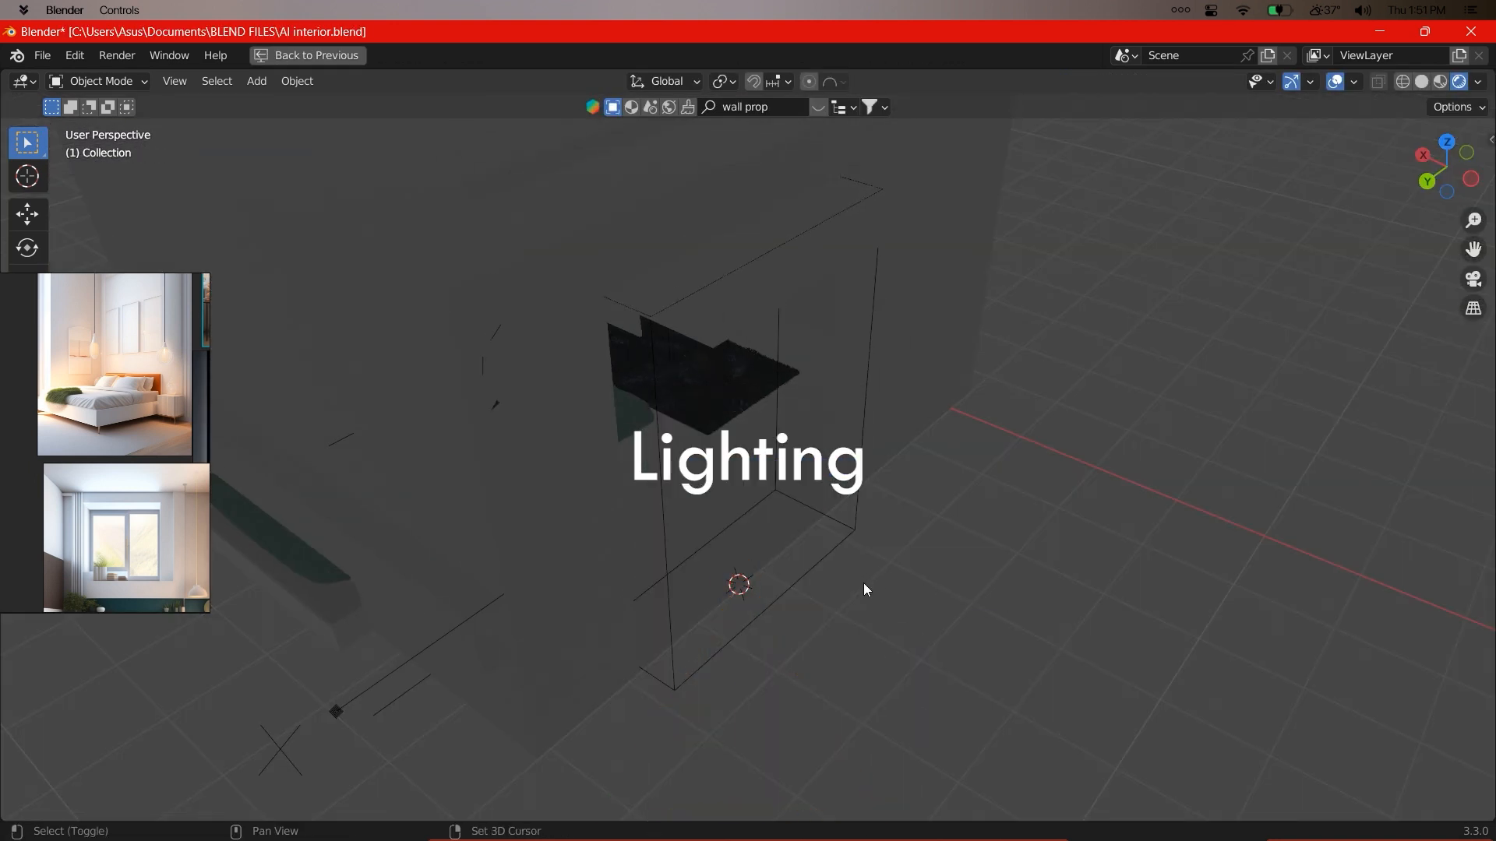
# - Add a sun light outside the window and rotate it freely toward the room
pyautogui.hotkey('shift', 'a')
pyautogui.moveTo(870, 583)
pyautogui.click(954, 606)
pyautogui.keyDown('alt'); pyautogui.moveTo(935, 608); pyautogui.dragTo(665, 569); pyautogui.keyUp('alt')
pyautogui.scroll(-4, 666, 569)
pyautogui.press('r')
pyautogui.press('r')
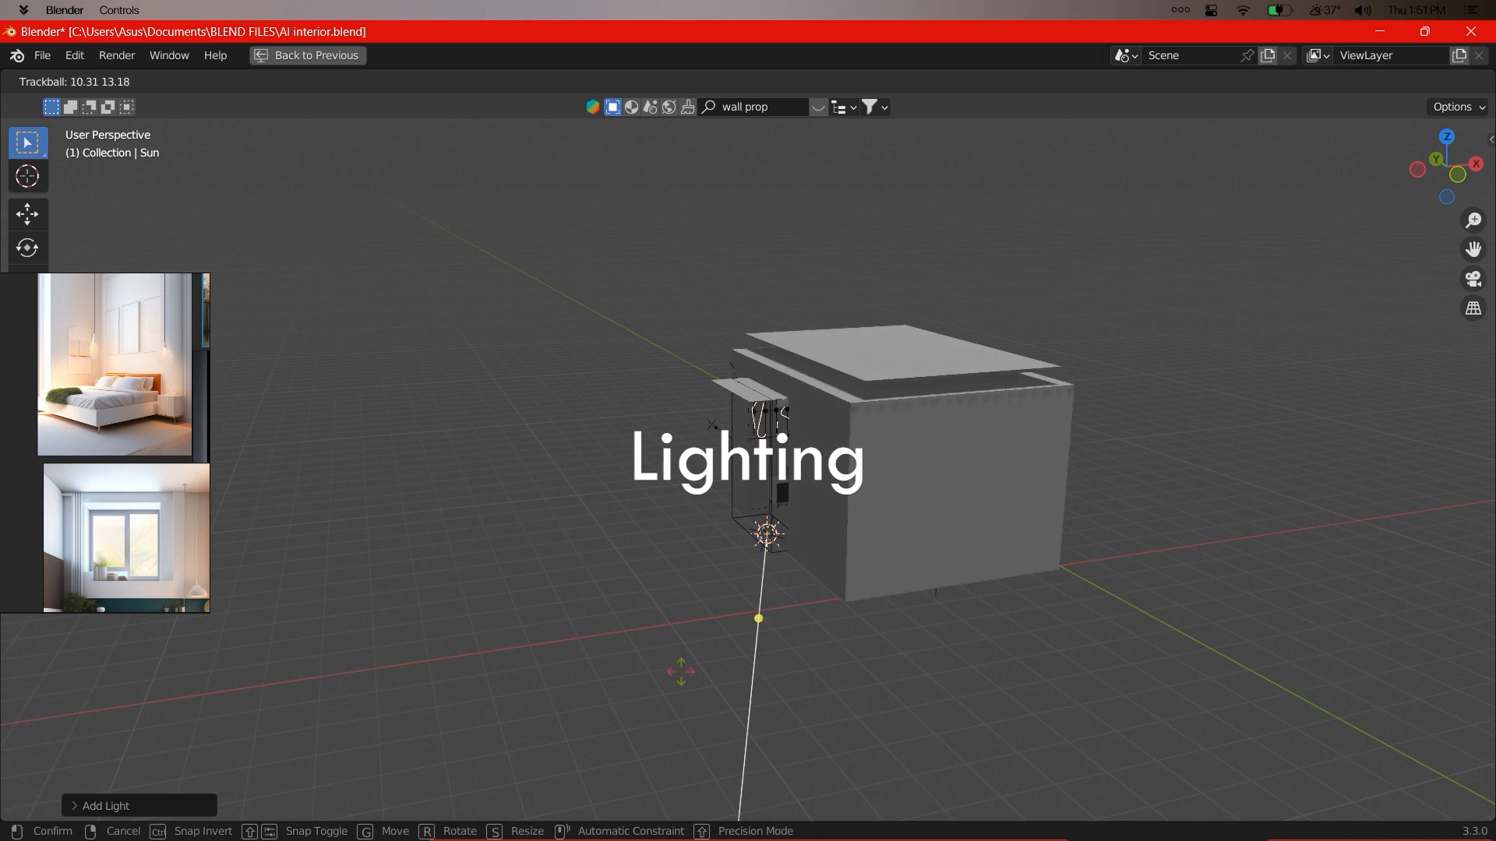
pyautogui.click(650, 616)
pyautogui.press('KP_0')
pyautogui.scroll(1, 650, 615)
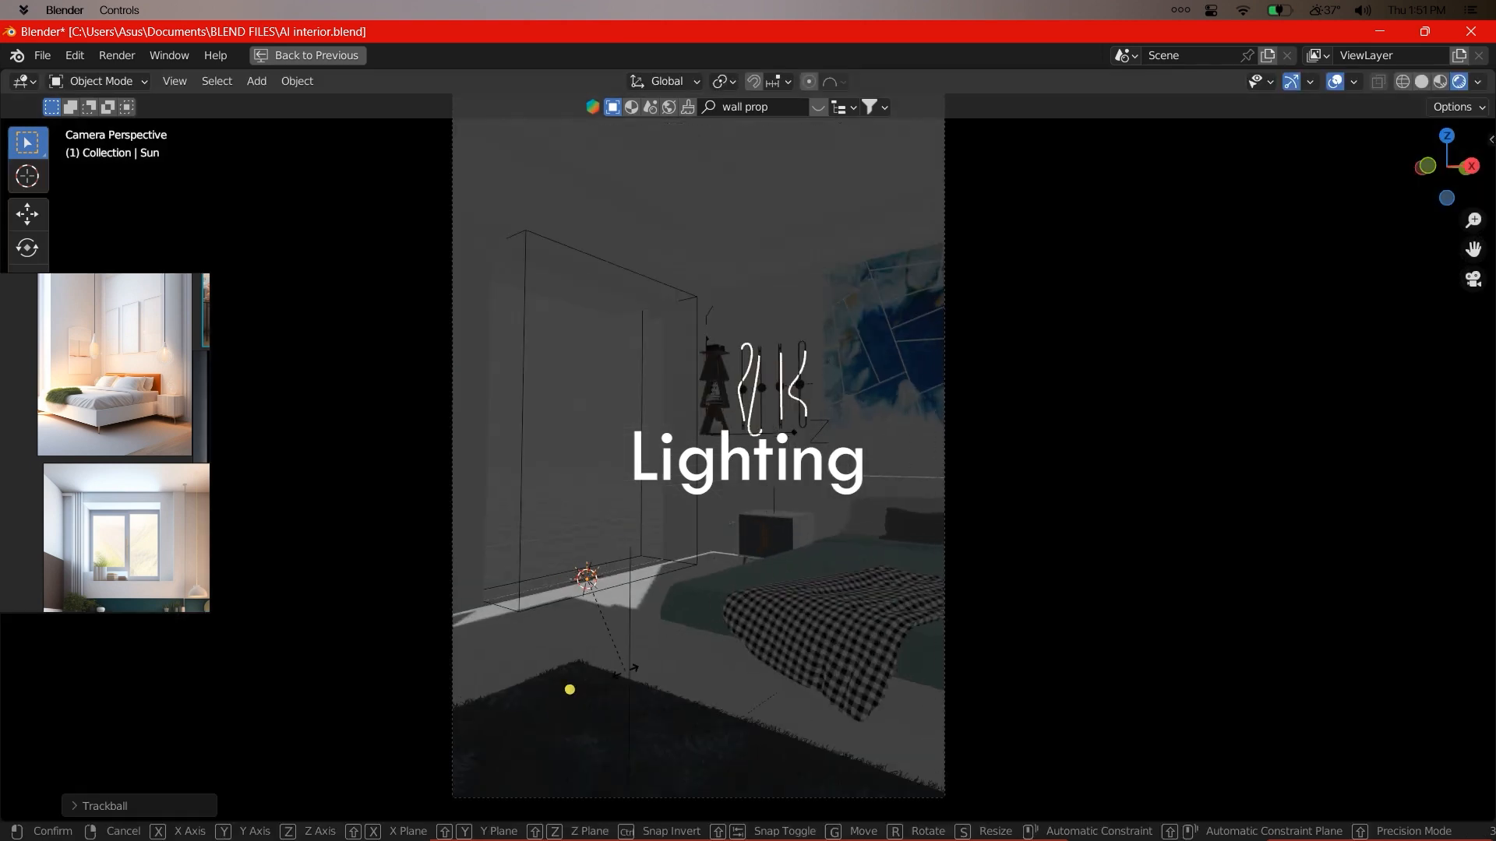
# - Refine the sun light's rotation from the camera view and move it up along Z in front of the window
pyautogui.press('r')
pyautogui.press('r')
pyautogui.click(645, 611)
pyautogui.scroll(-3, 670, 558)
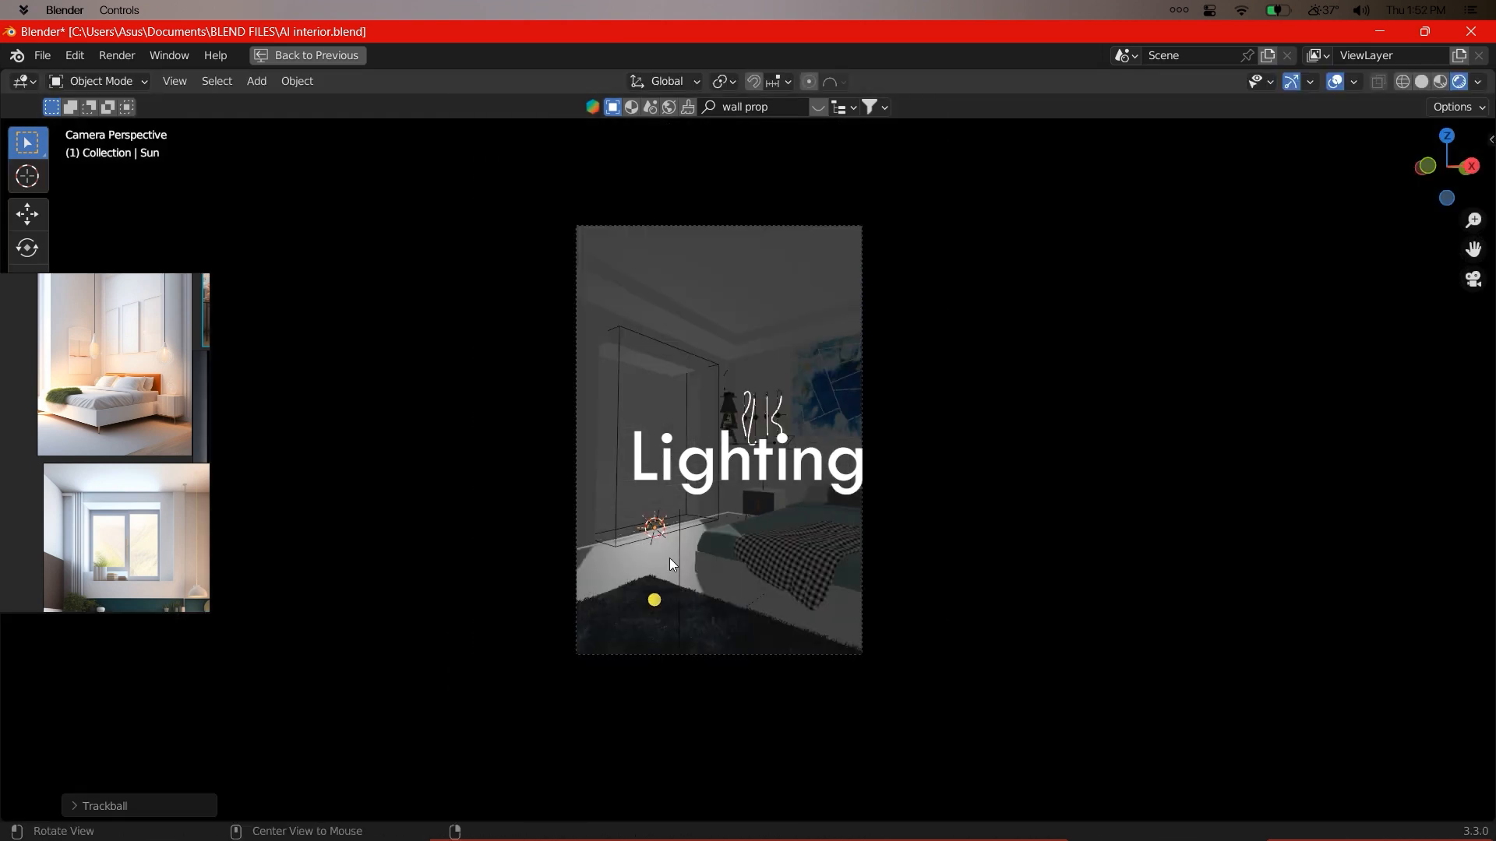
pyautogui.press('g')
pyautogui.press('z')
pyautogui.click(774, 499)
pyautogui.scroll(3, 775, 499)
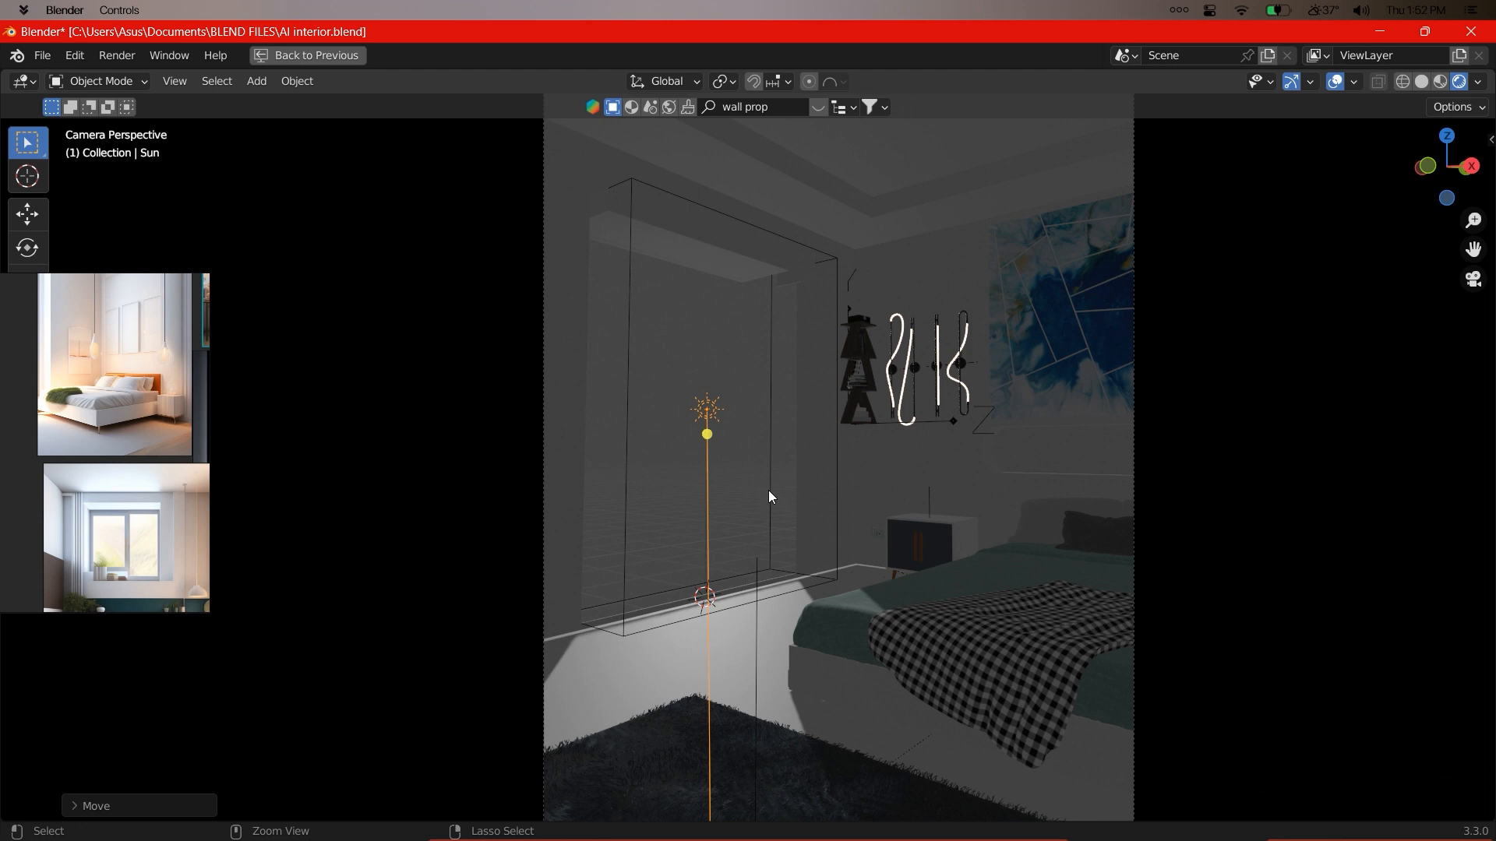
# - Try adjusting the sun light's power and delete the light
pyautogui.rightClick(770, 493)
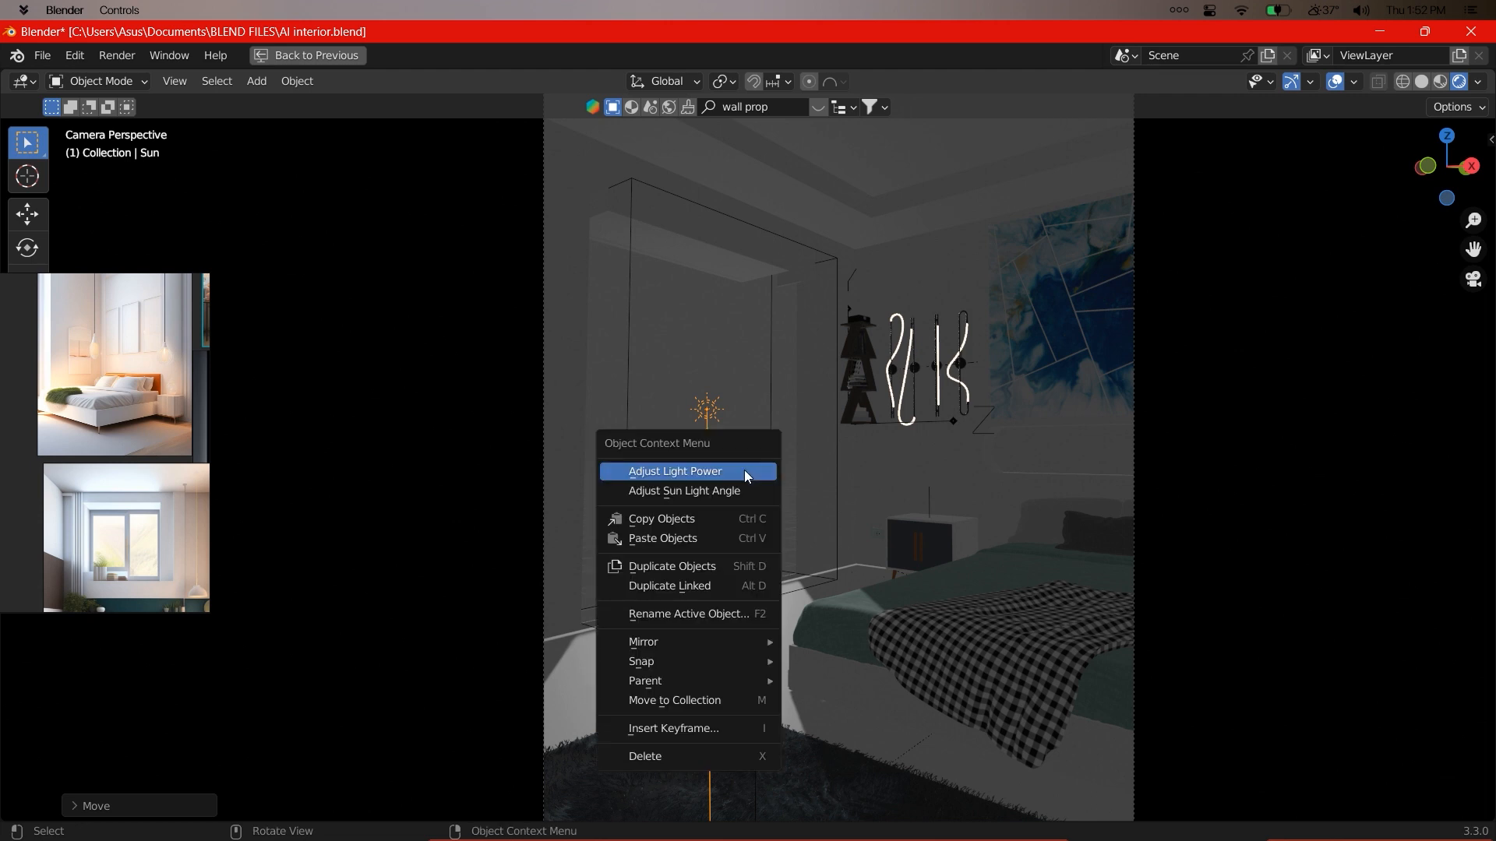
pyautogui.click(745, 470)
pyautogui.click(740, 430)
pyautogui.press('Delete')
# - Select the window frame's opening in Edit Mode and snap the 3D cursor to its centre
pyautogui.moveTo(740, 430); pyautogui.dragTo(691, 608, button='middle')
pyautogui.scroll(-4, 691, 607)
pyautogui.click(702, 610)
pyautogui.press('Tab')
pyautogui.click(733, 564)
pyautogui.click(678, 563)
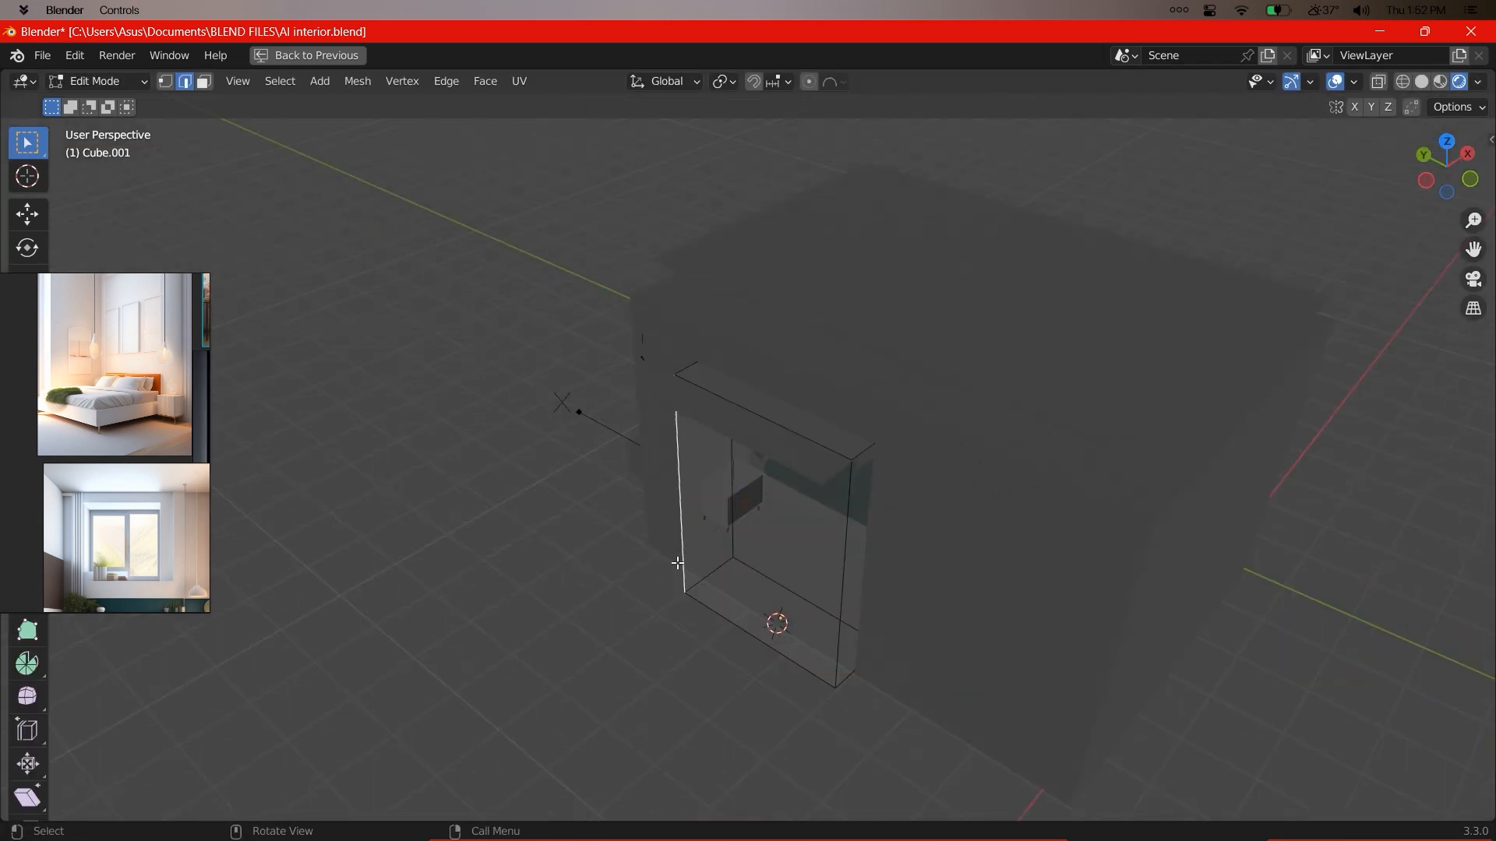
pyautogui.click(748, 543)
pyautogui.press('Tab')
# - Add an area light at the window and rotate it with snapping to shine into the room
pyautogui.hotkey('shift', 'a')
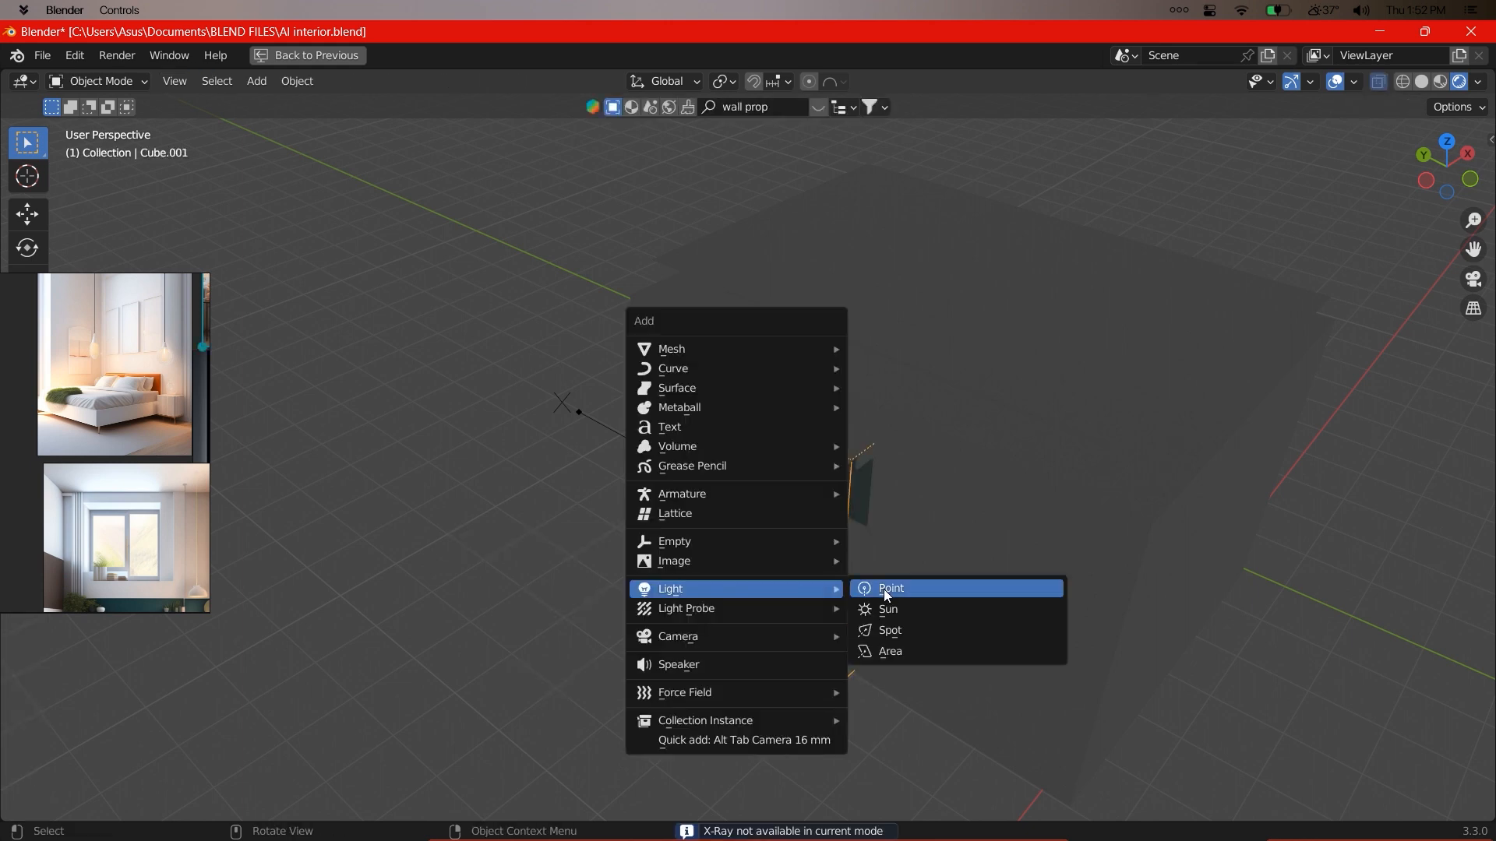
pyautogui.click(860, 650)
pyautogui.press('KP_1')
pyautogui.press('r')
pyautogui.keyDown('ctrl'); pyautogui.click(814, 330); pyautogui.keyUp('ctrl')
# - Move the area light into position at the window and scale it up toward the size of the opening
pyautogui.press('g')
pyautogui.click(910, 554)
pyautogui.moveTo(910, 554); pyautogui.dragTo(910, 554, button='middle')
pyautogui.press('KP_0')
pyautogui.press('s')
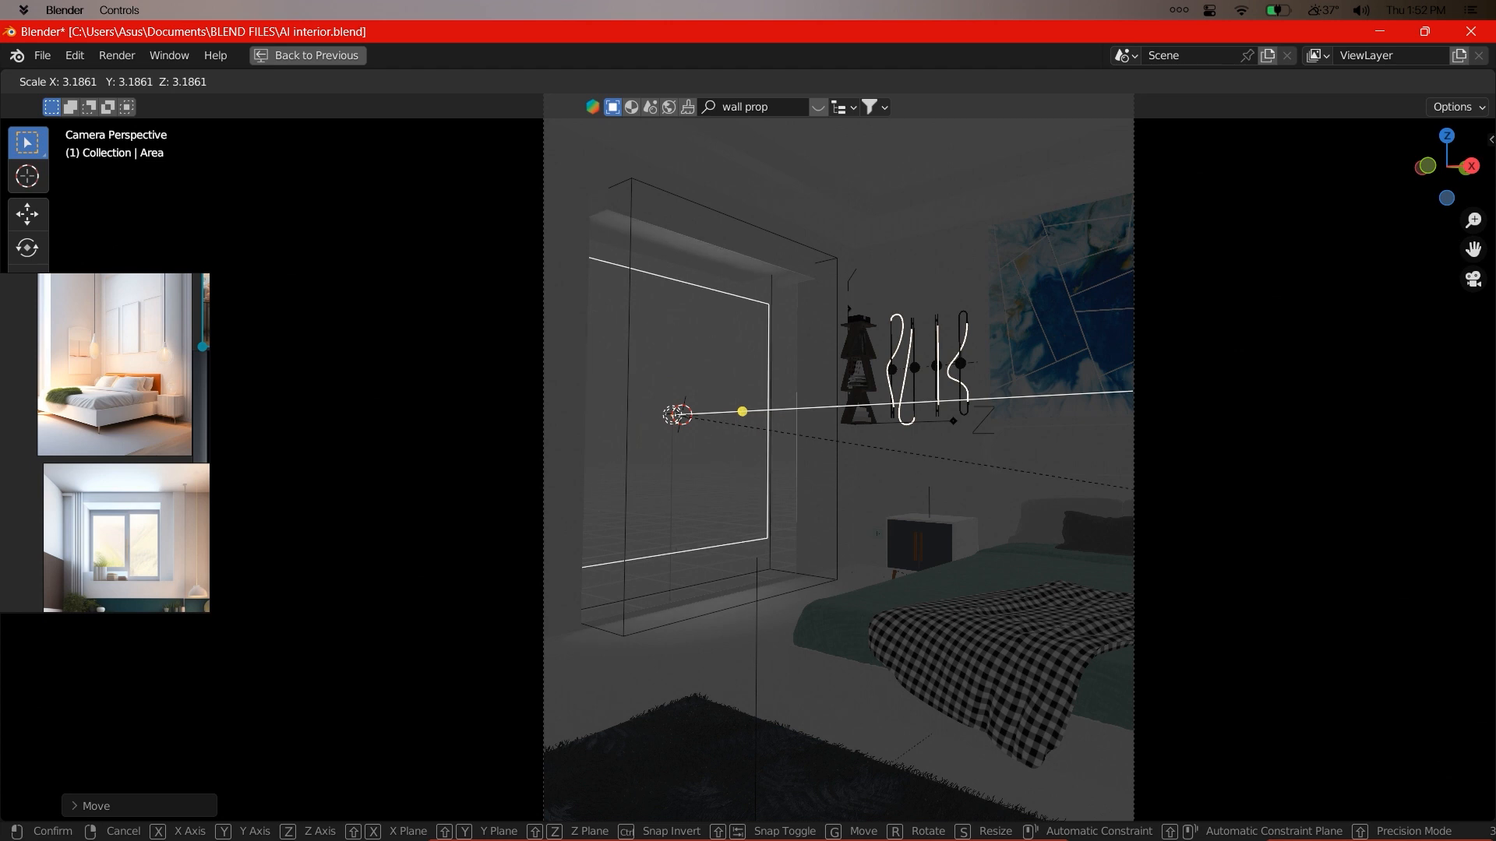
pyautogui.click(6, 142)
# - Restore the full layout and set the area light's power, trying 200 W and 450 W
pyautogui.hotkey('ctrl', 'space')
pyautogui.click(1251, 652)
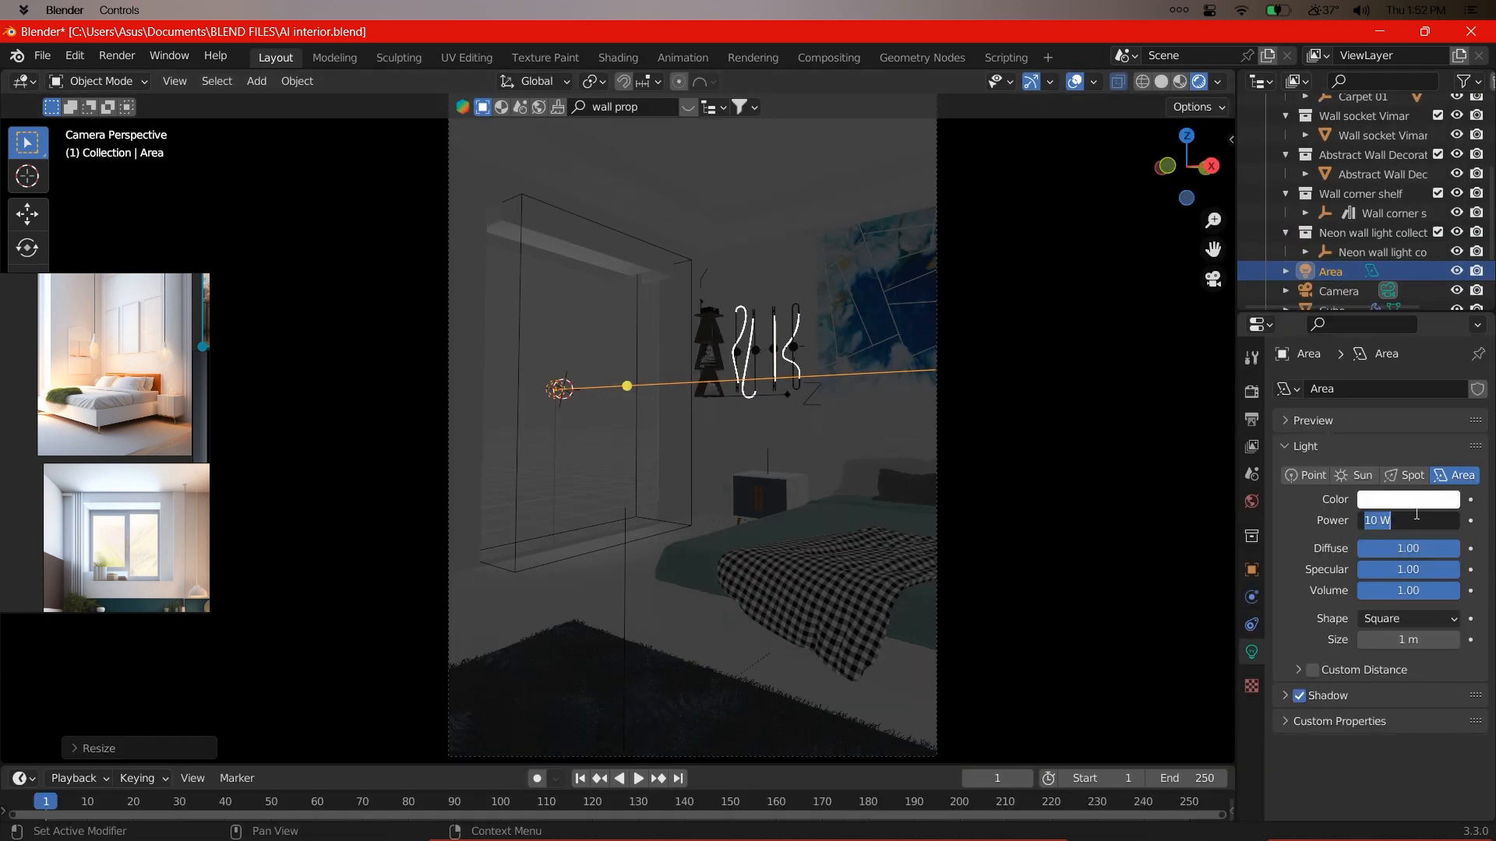
pyautogui.write('200')
pyautogui.press('Return')
pyautogui.click(1408, 523)
pyautogui.write('450')
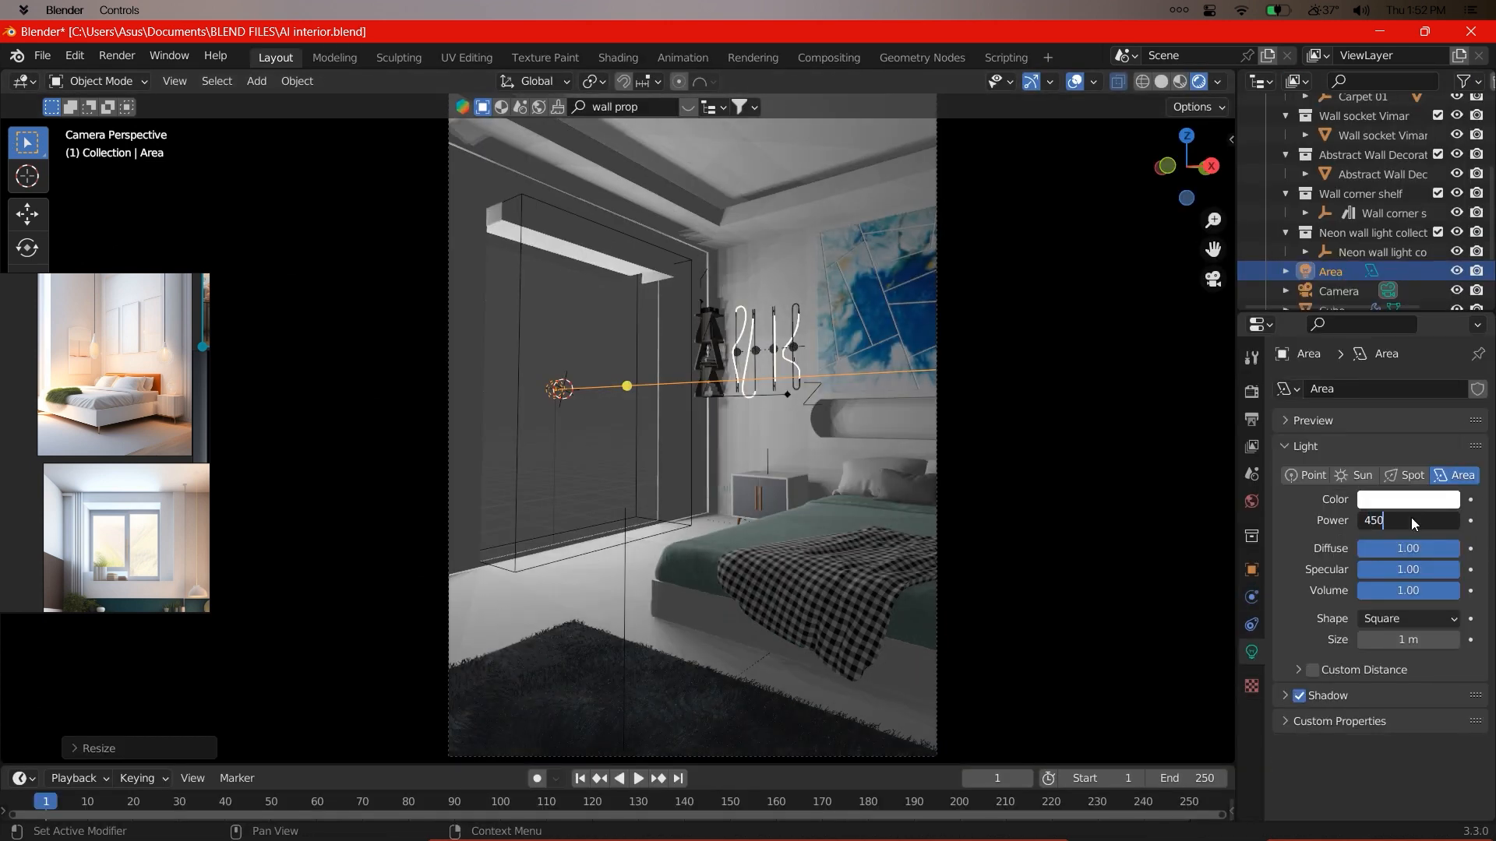
pyautogui.press('Return')
# - Scale the area light up about 1.55 times and set its power to 800 W
pyautogui.press('s')
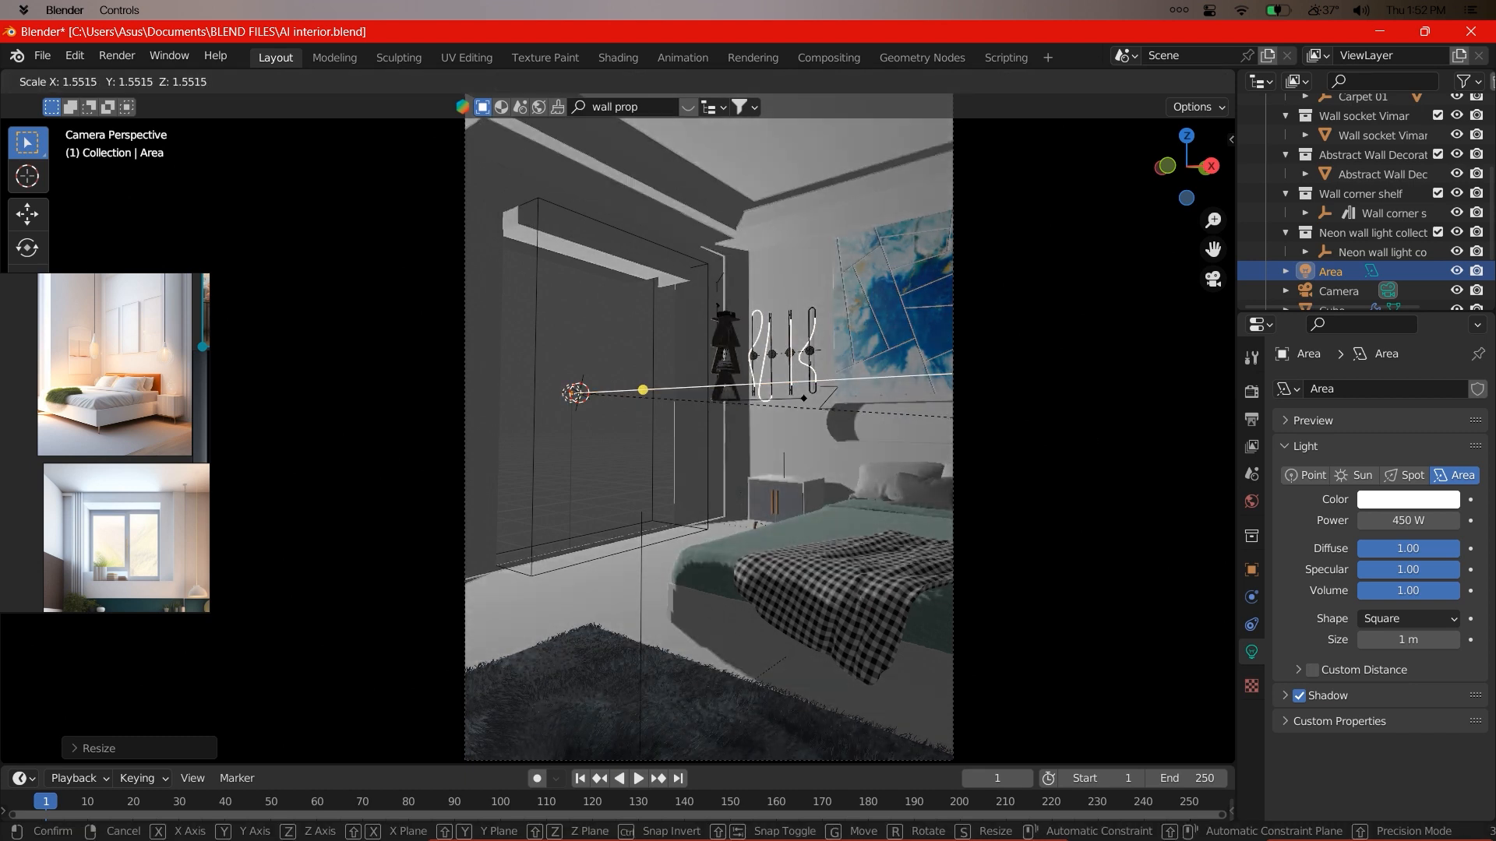
pyautogui.click(1427, 506)
pyautogui.click(1416, 518)
pyautogui.write('800')
pyautogui.press('Return')
pyautogui.scroll(-1, 1013, 475)
pyautogui.press('g')
pyautogui.press('x')
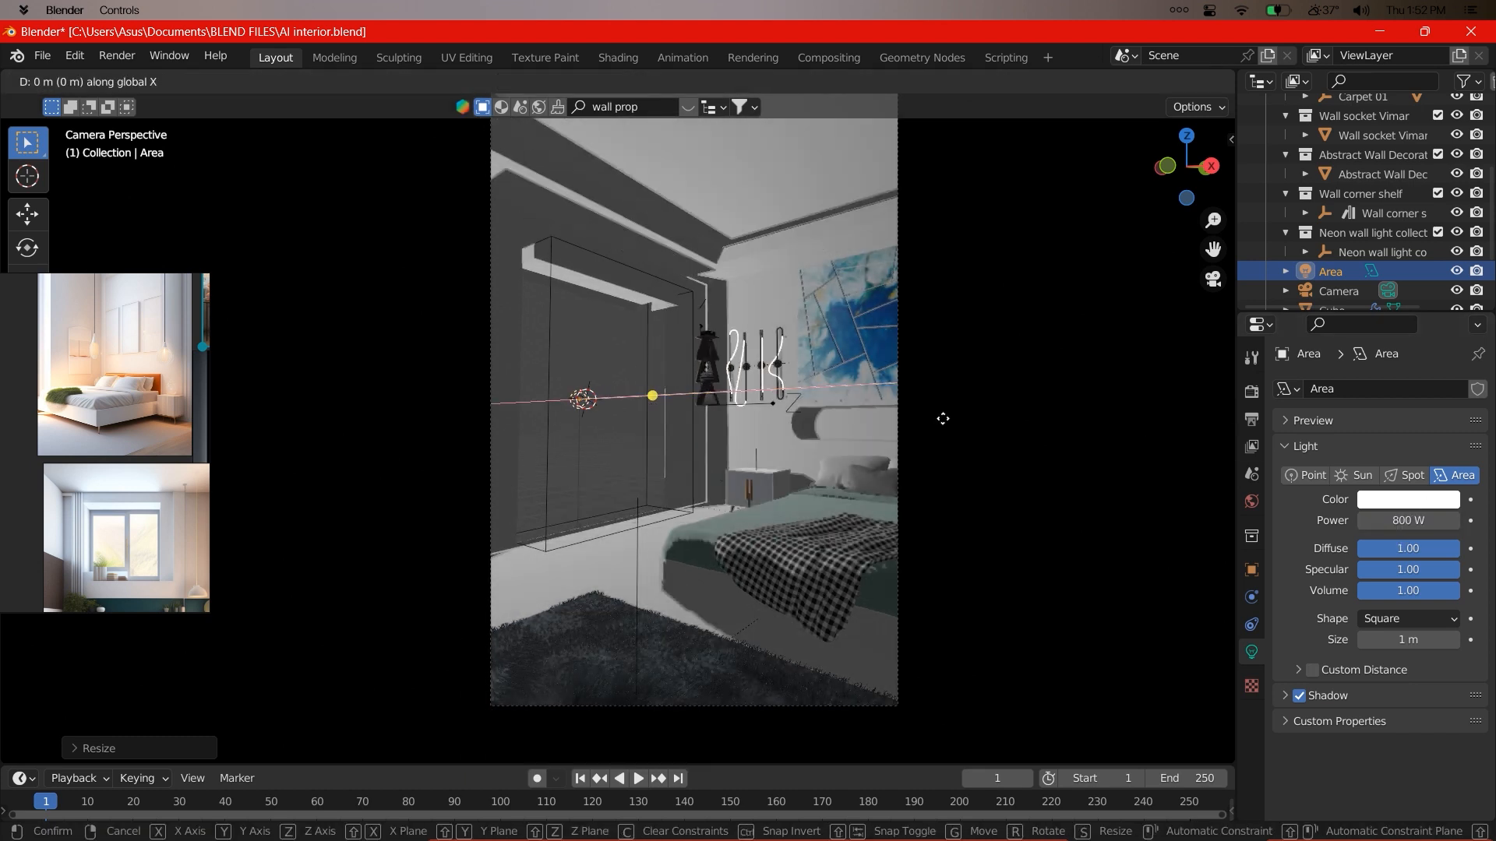
pyautogui.rightClick(933, 423)
# - Add a second area light to the room and raise it along Z toward the ceiling
pyautogui.scroll(-3, 779, 312)
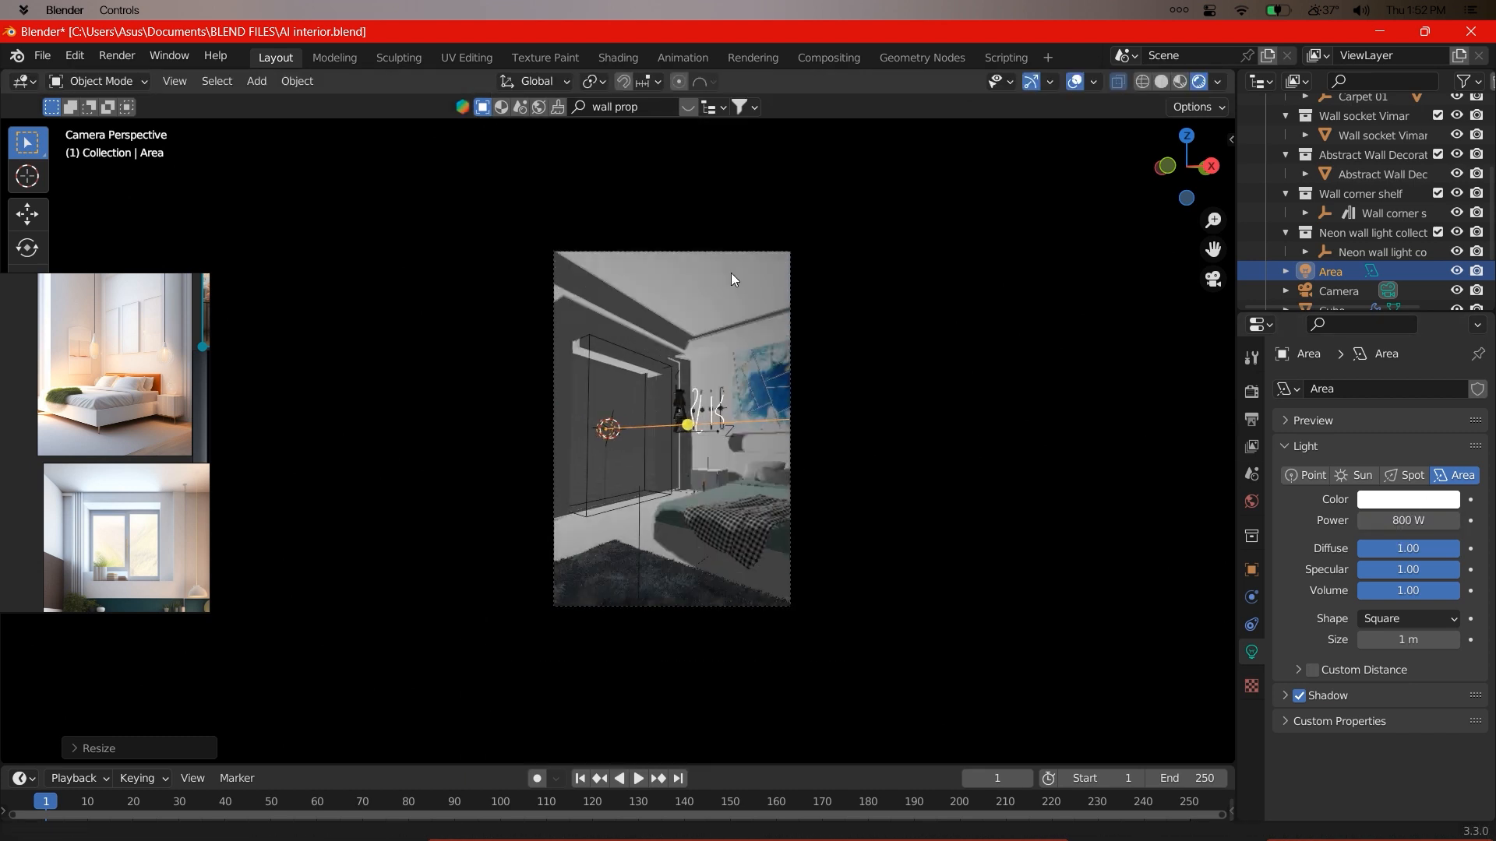
pyautogui.click(734, 285)
pyautogui.press('Tab')
pyautogui.press('Tab')
pyautogui.hotkey('shift', 'a')
pyautogui.moveTo(771, 325)
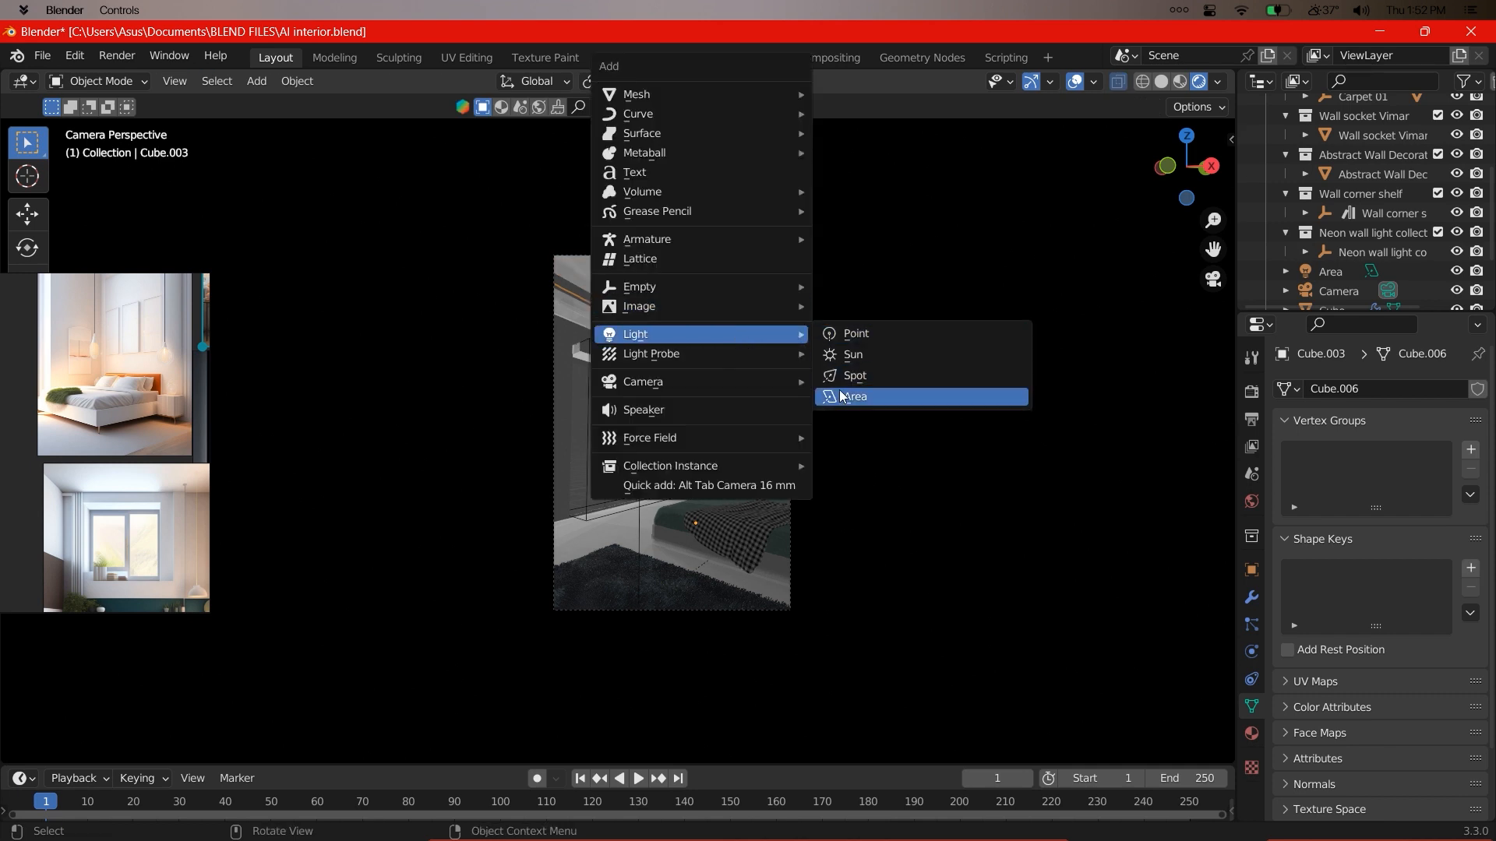
pyautogui.click(868, 394)
pyautogui.press('g')
pyautogui.press('z')
pyautogui.click(734, 332)
# - Scale the ceiling area light up about 7 times and adjust its height along Z within the recessed ceiling
pyautogui.press('s')
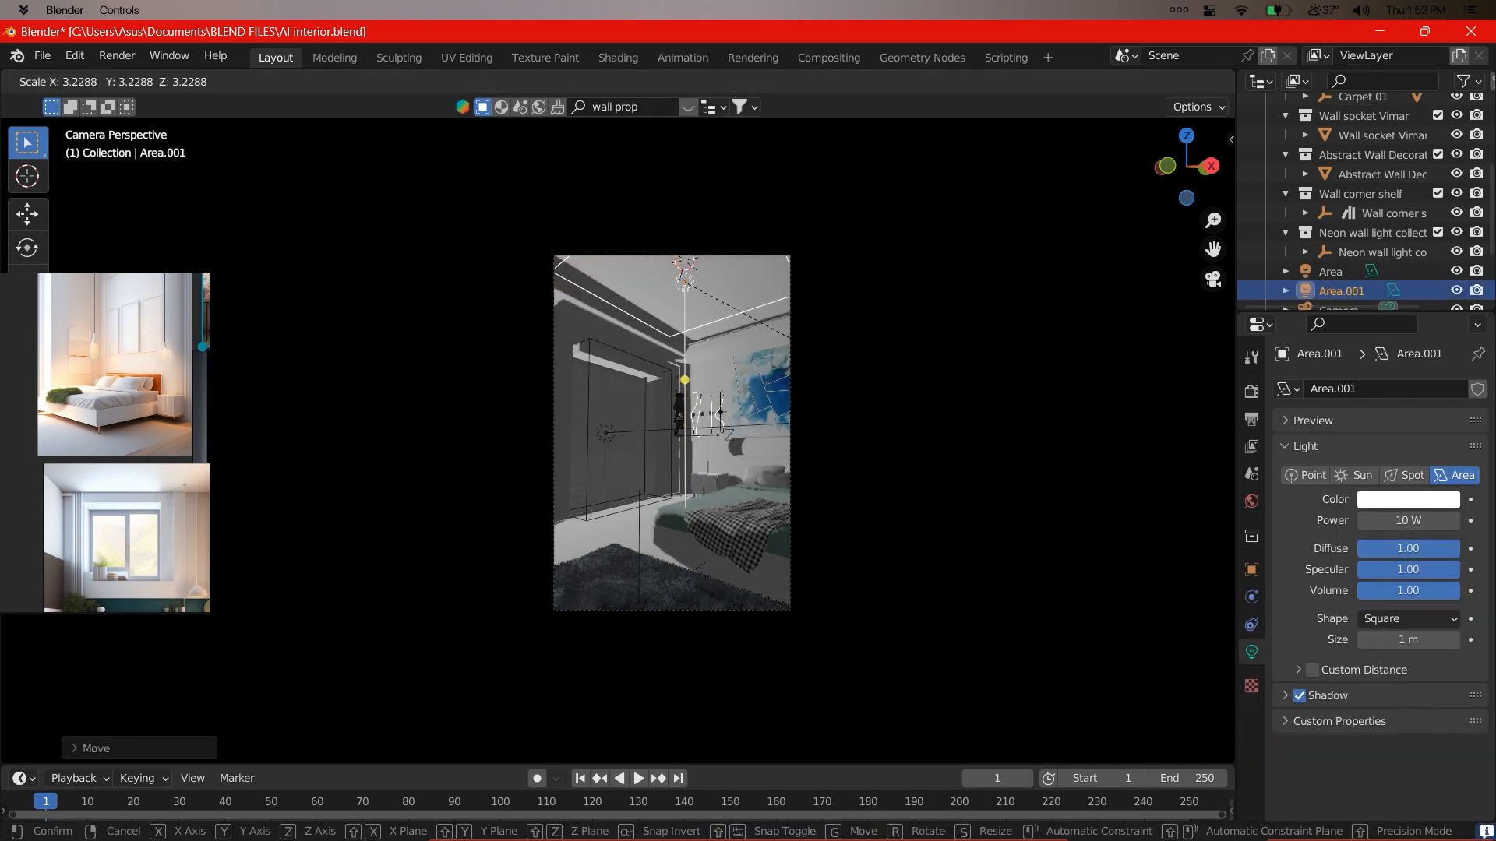
pyautogui.click(844, 425)
pyautogui.scroll(4, 843, 421)
pyautogui.press('g')
pyautogui.press('z')
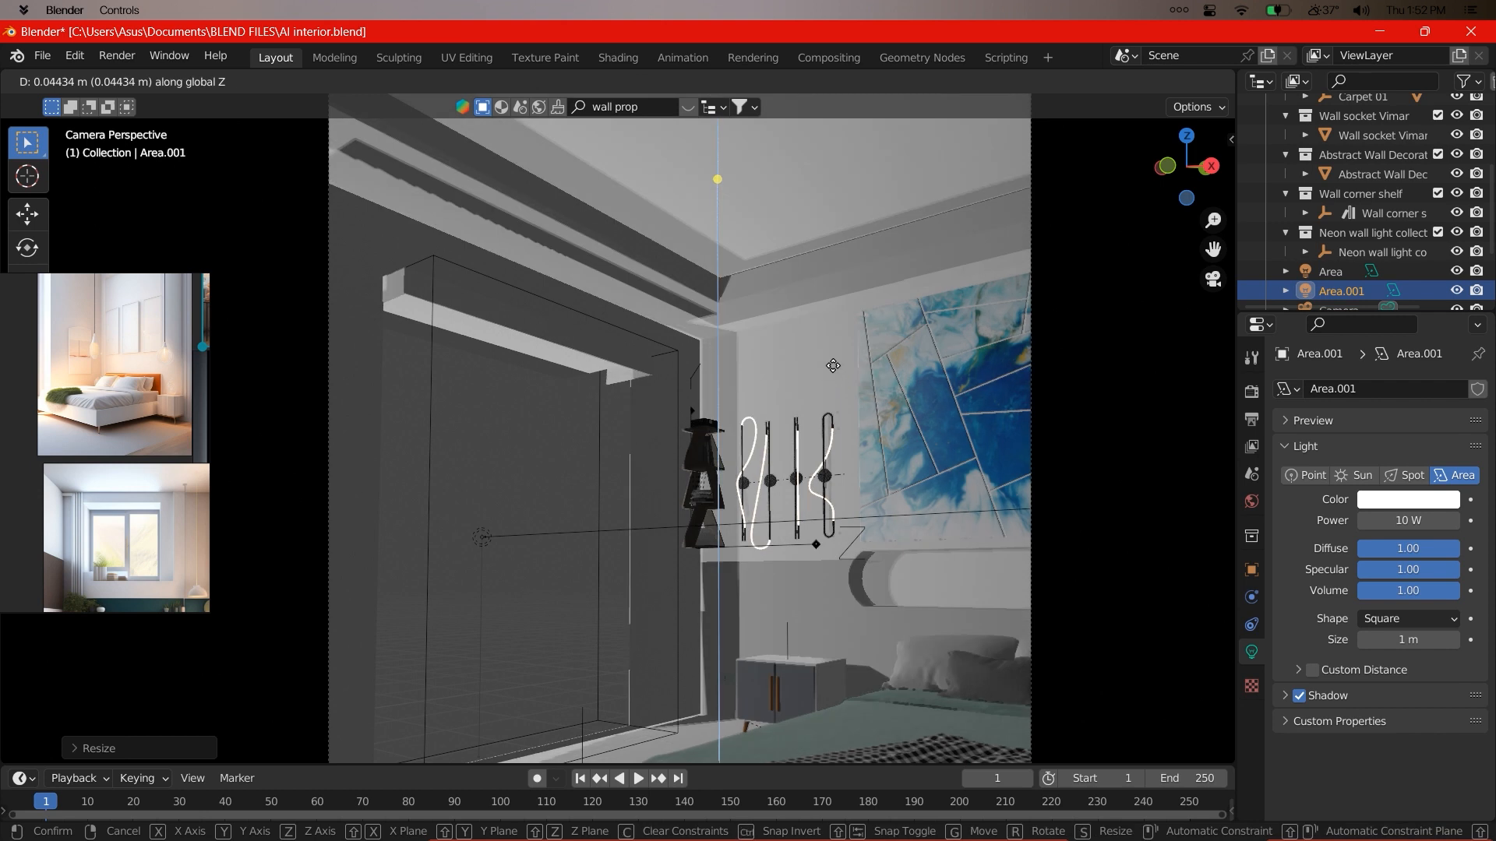
pyautogui.click(835, 611)
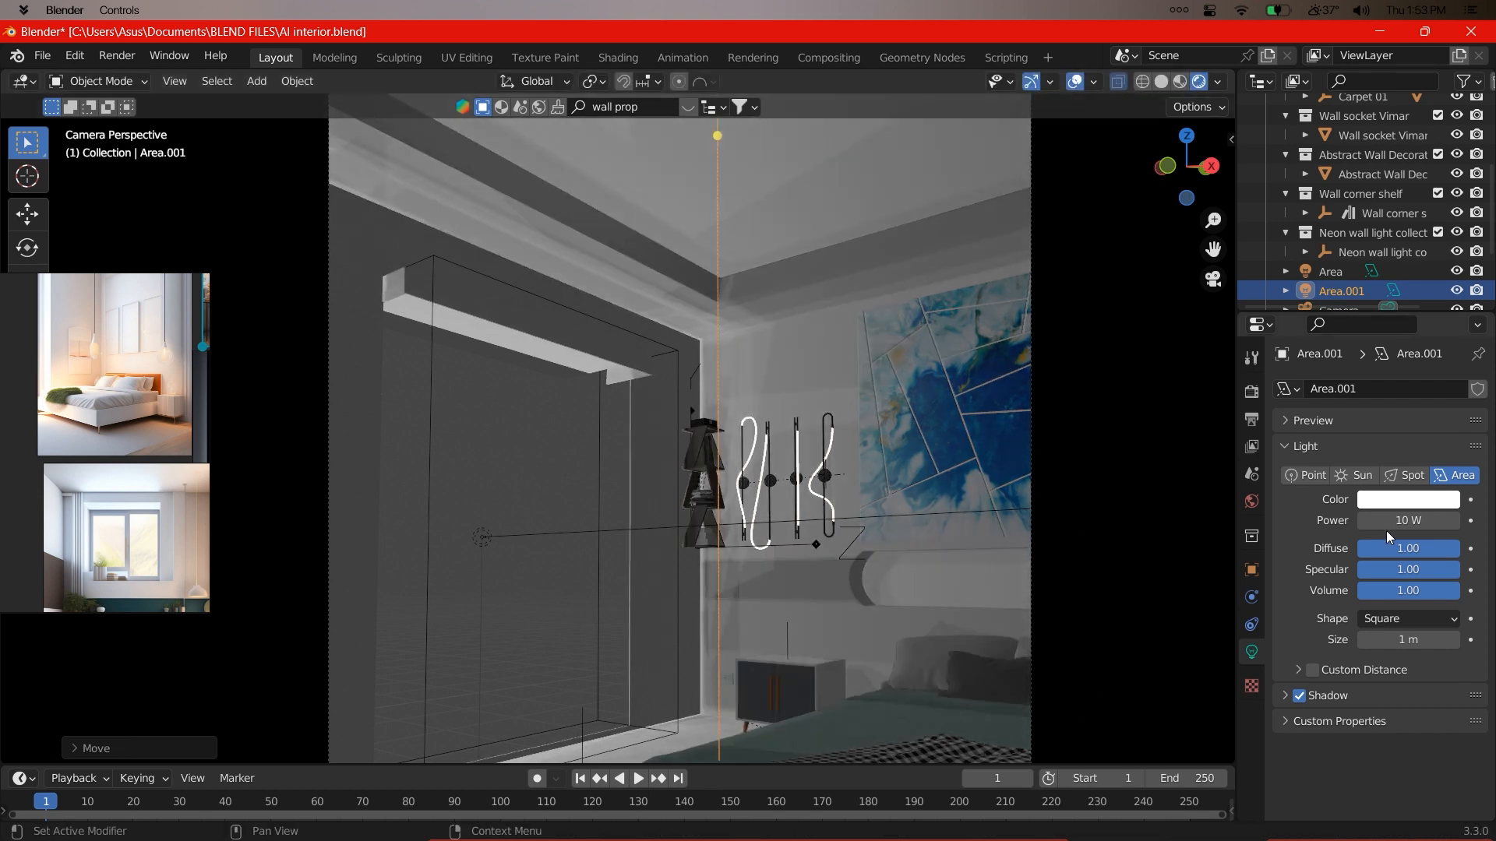
# - Try 7000 W and 1000 W as the ceiling area light's power
pyautogui.click(1393, 527)
pyautogui.write('7')
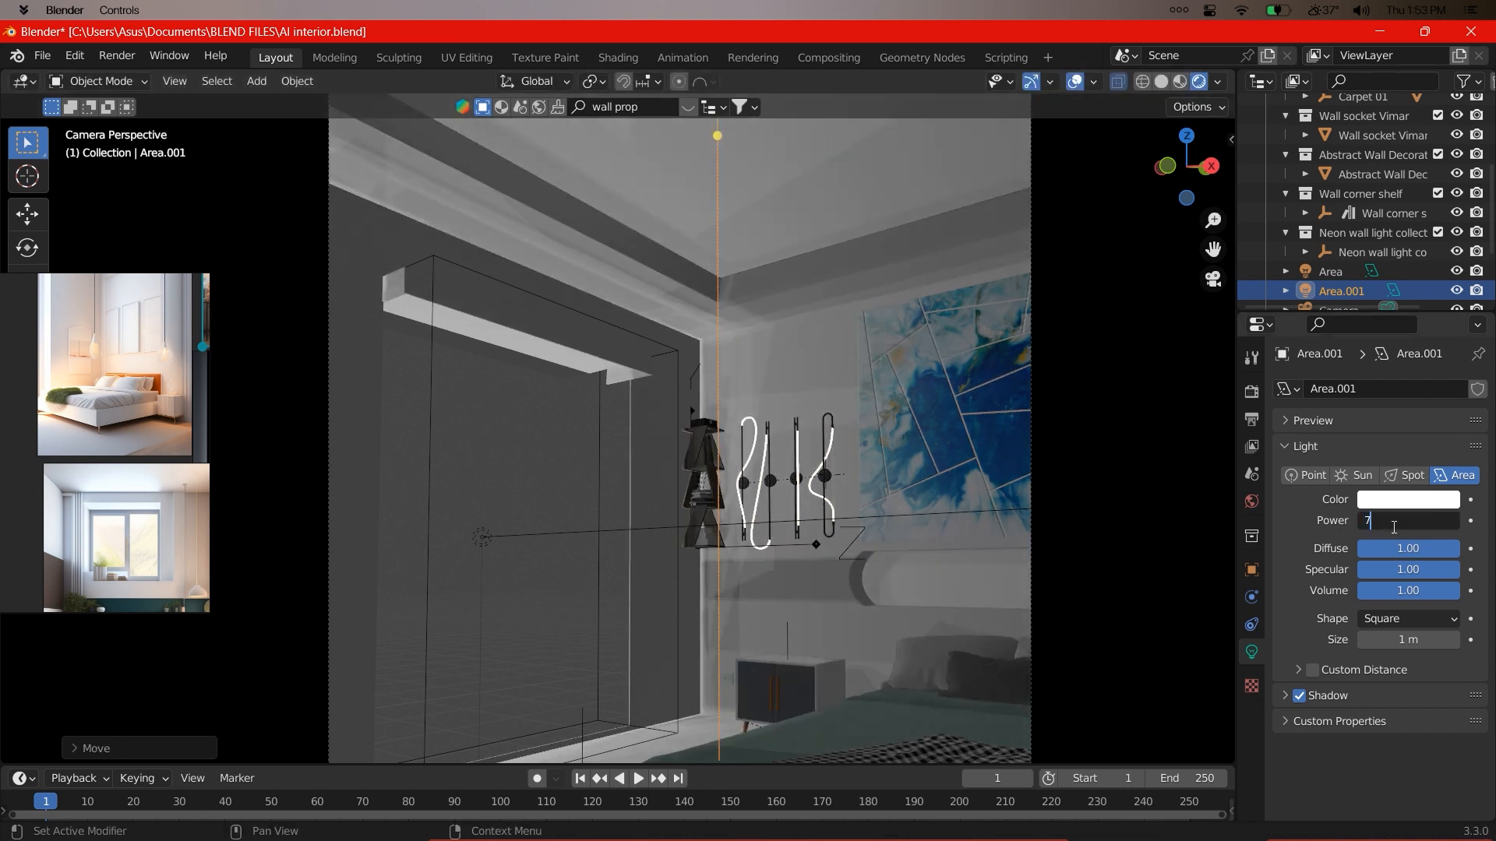
pyautogui.write('000')
pyautogui.press('Return')
pyautogui.scroll(-2, 1168, 534)
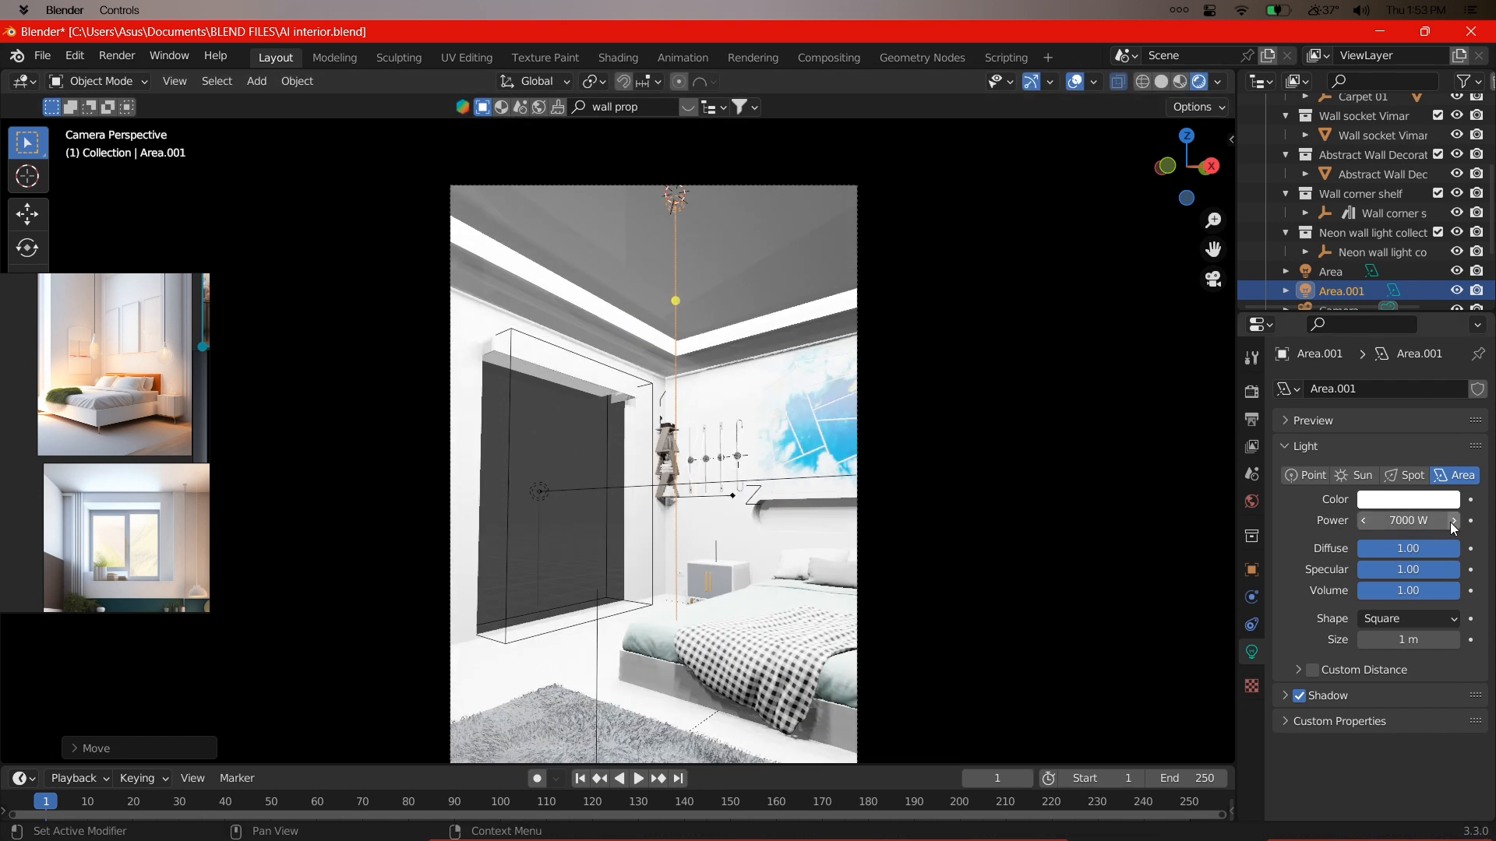
pyautogui.click(1418, 526)
pyautogui.write('1000')
pyautogui.press('Return')
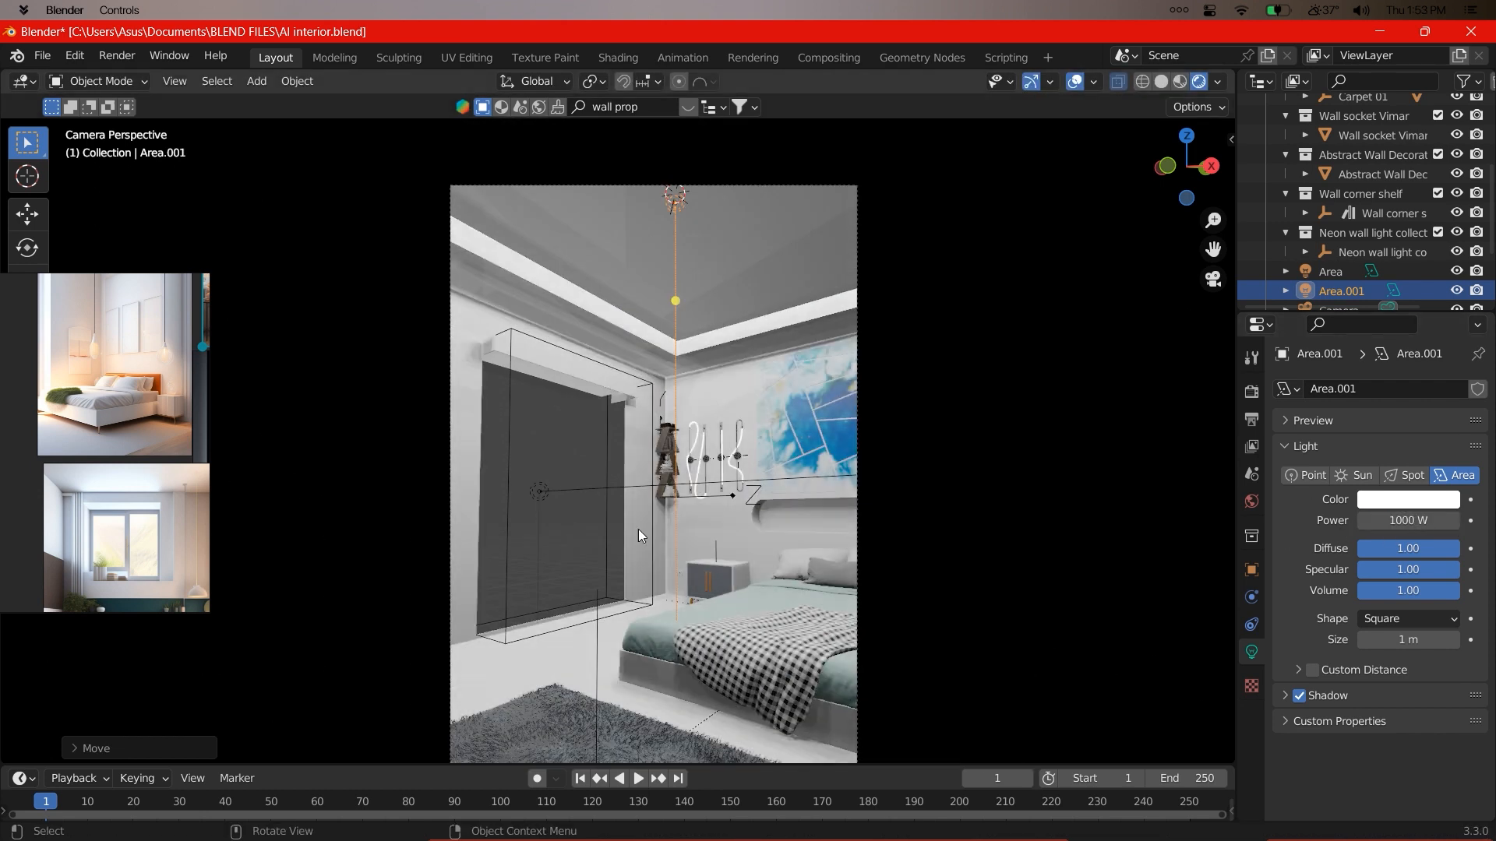
# - Set the ceiling area light's power to 500 W and save the file
pyautogui.scroll(-1, 670, 538)
pyautogui.moveTo(1407, 523); pyautogui.dragTo(1377, 523)
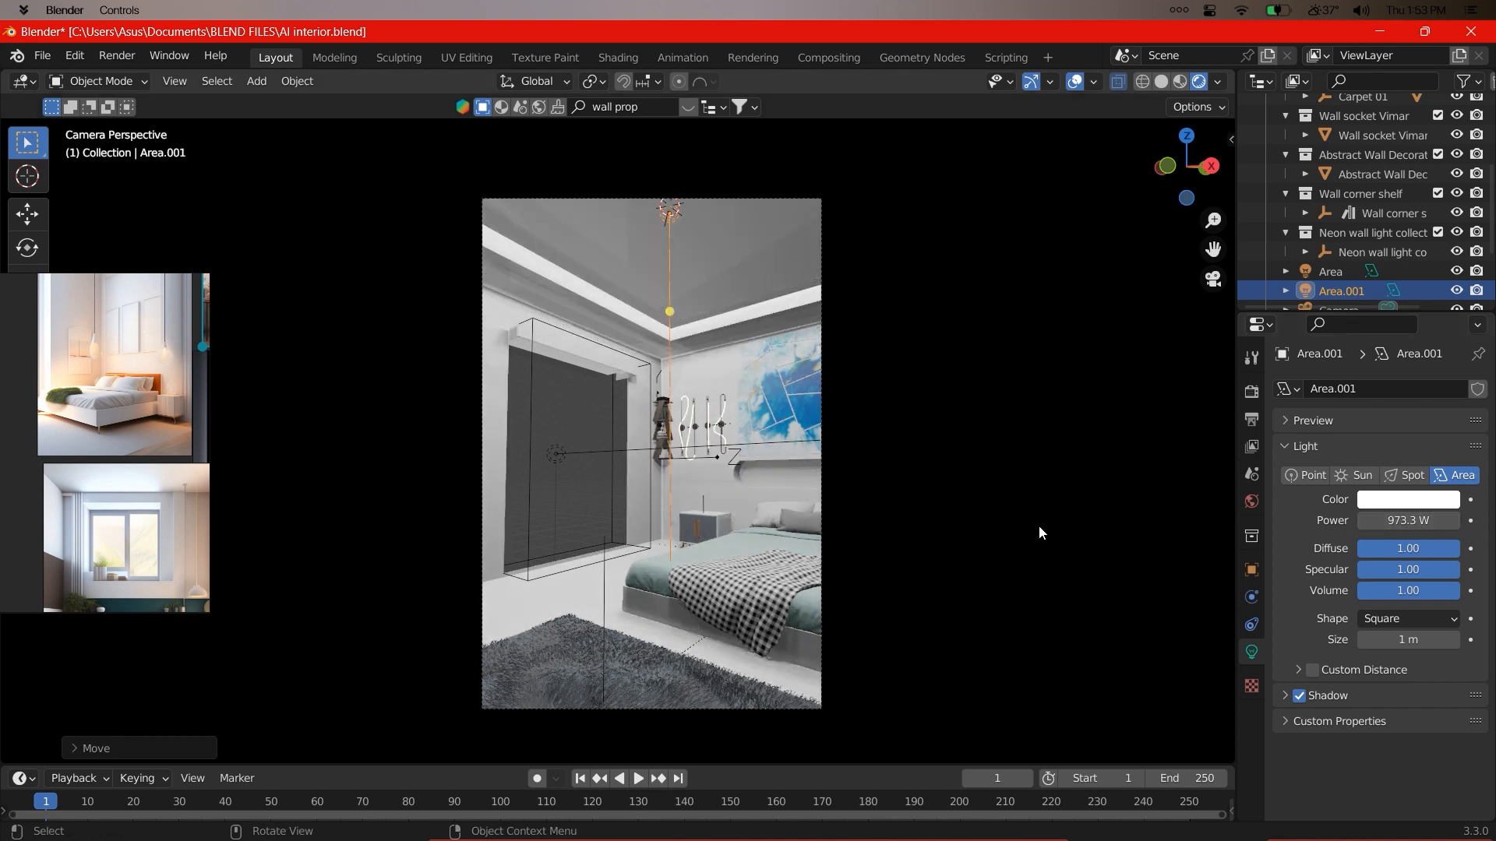
pyautogui.keyDown('shift'); pyautogui.moveTo(978, 602); pyautogui.dragTo(964, 583, button='middle'); pyautogui.keyUp('shift')
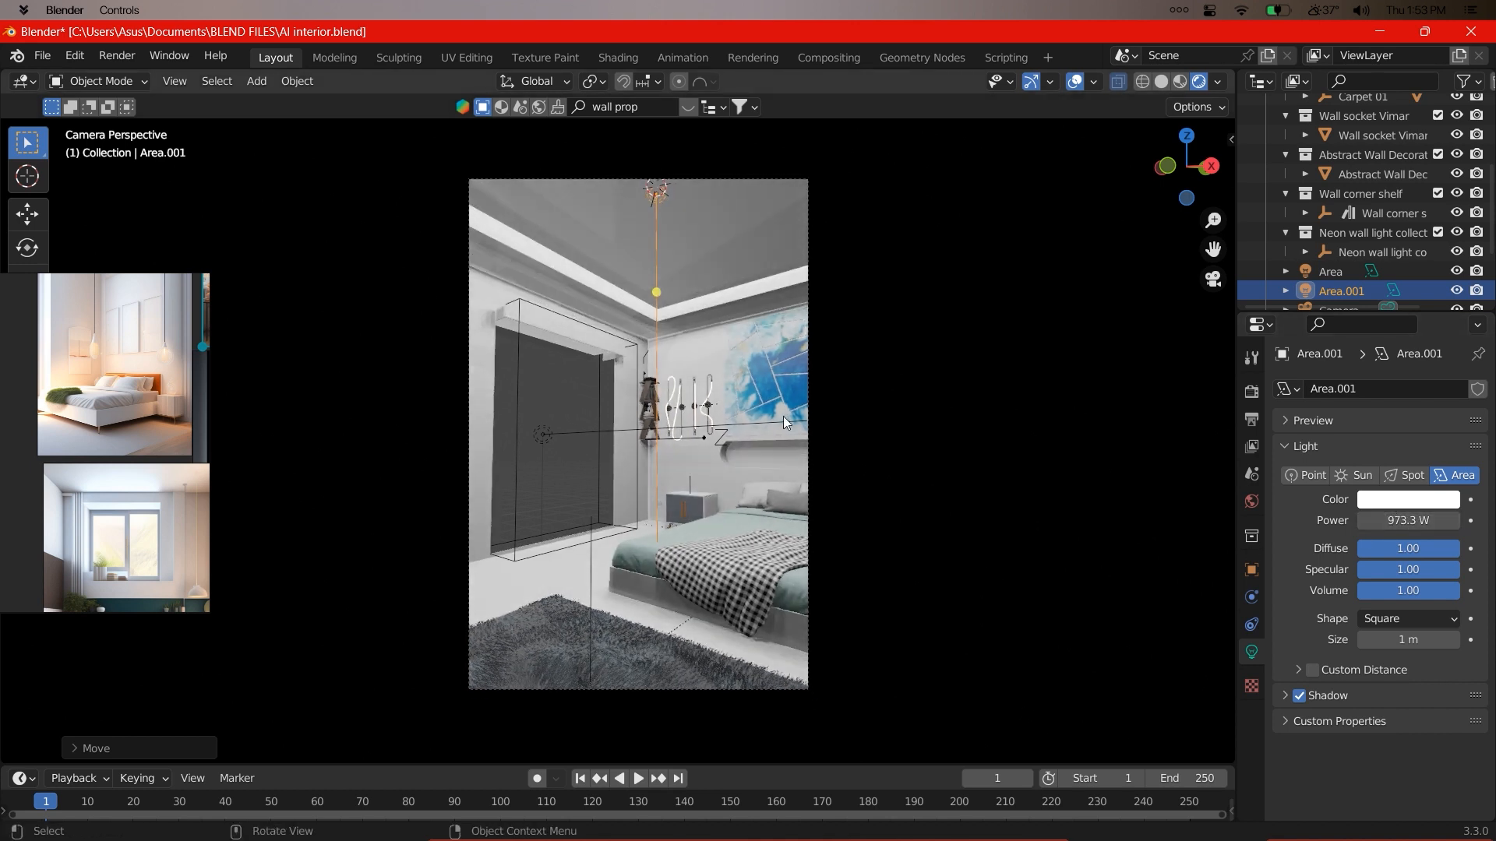
pyautogui.scroll(2, 776, 419)
pyautogui.write('500')
pyautogui.press('Return')
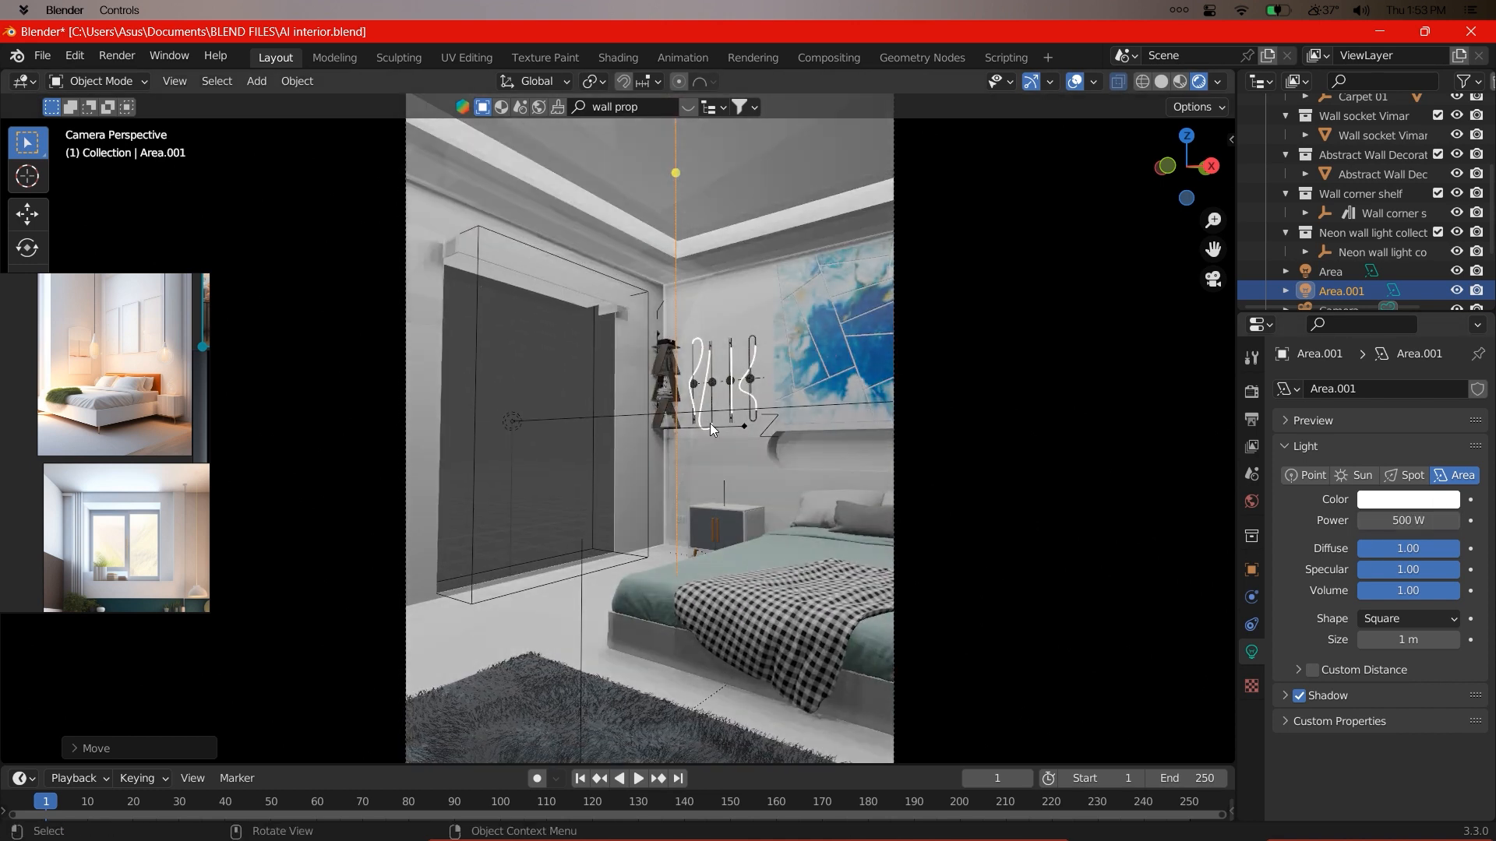
pyautogui.hotkey('ctrl', 's')
pyautogui.scroll(1, 628, 356)
pyautogui.scroll(-1, 631, 358)
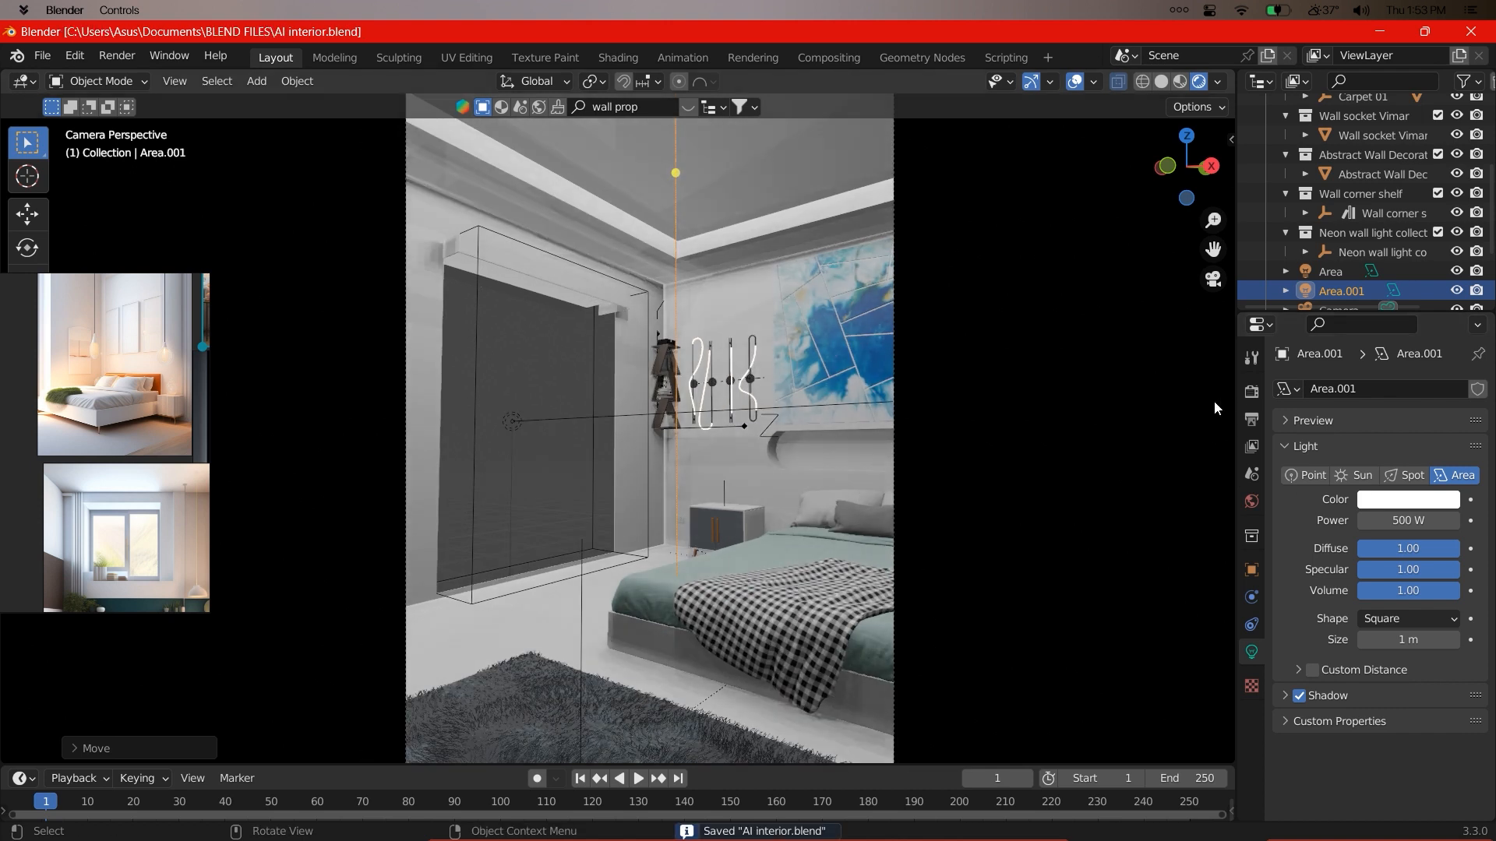
# - Switch the render engine to Cycles on GPU Compute, enable viewport denoising, set 400 max render samples and preview the scene in rendered shading
pyautogui.click(1251, 391)
pyautogui.press('z')
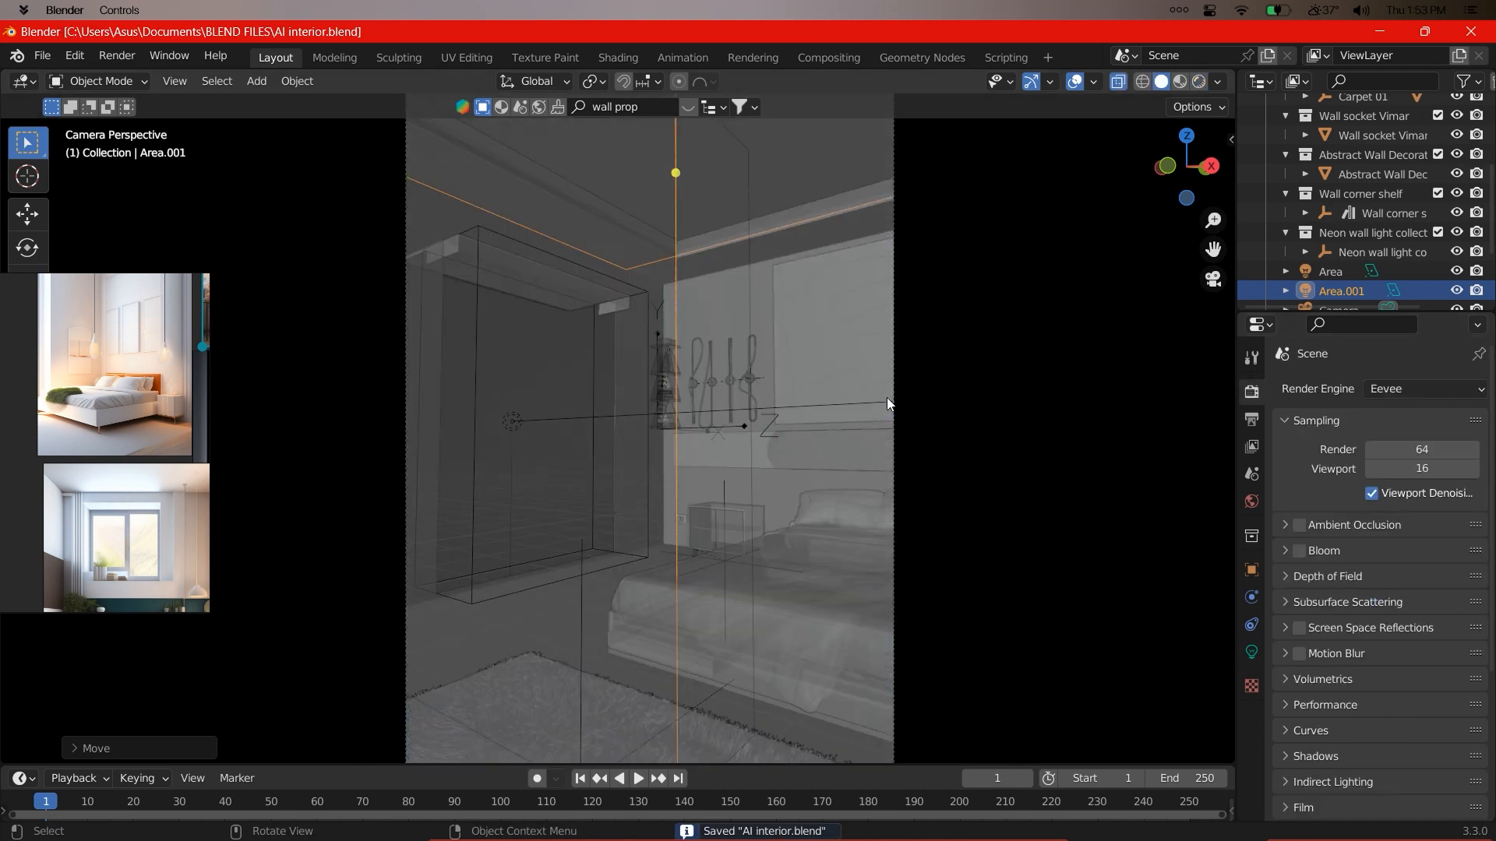
pyautogui.scroll(-3, 887, 400)
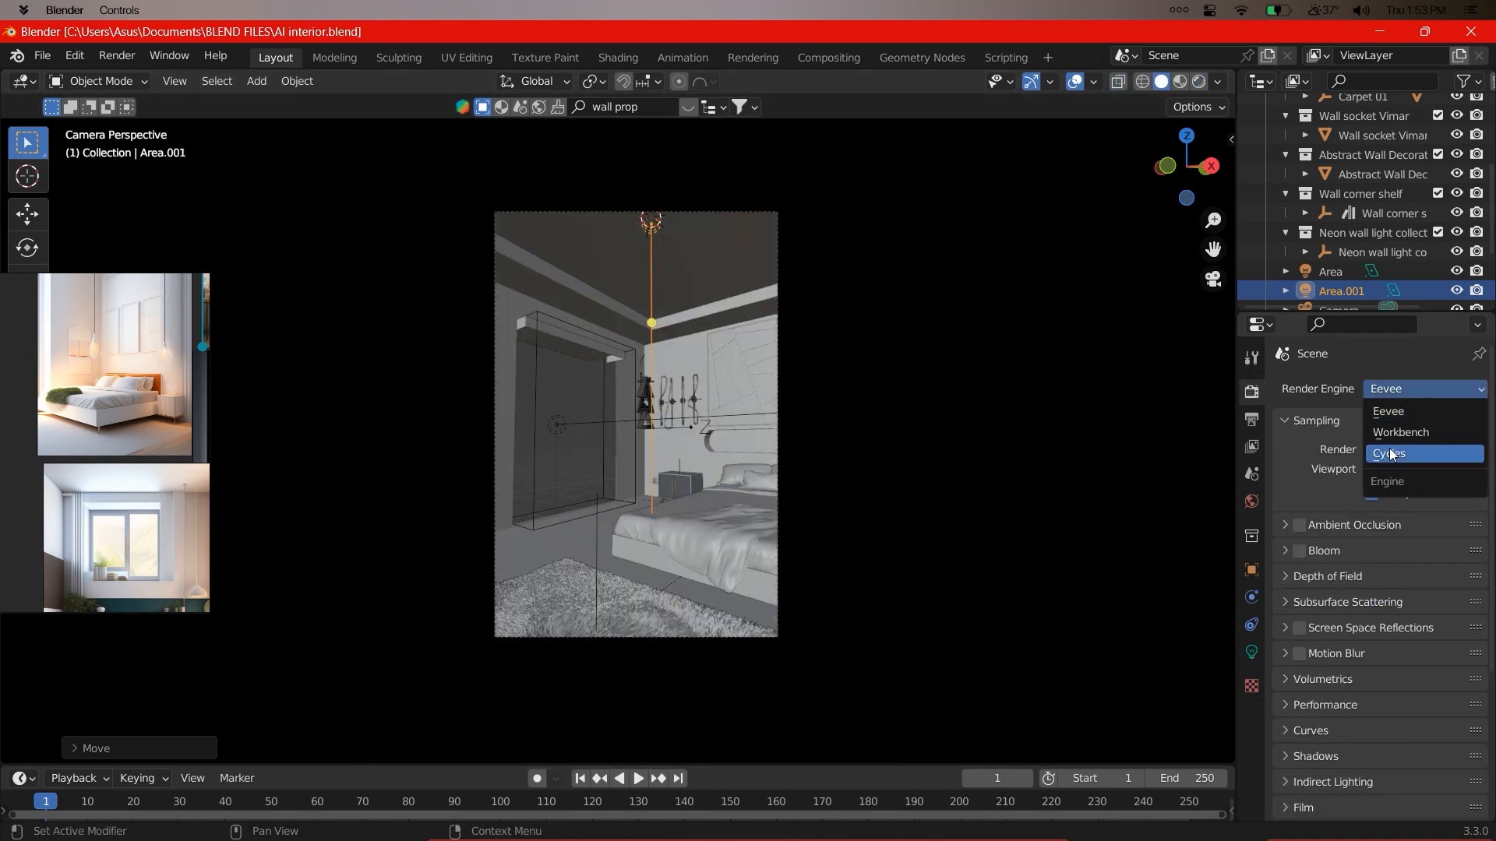
pyautogui.click(1391, 452)
pyautogui.click(1415, 433)
pyautogui.click(1395, 473)
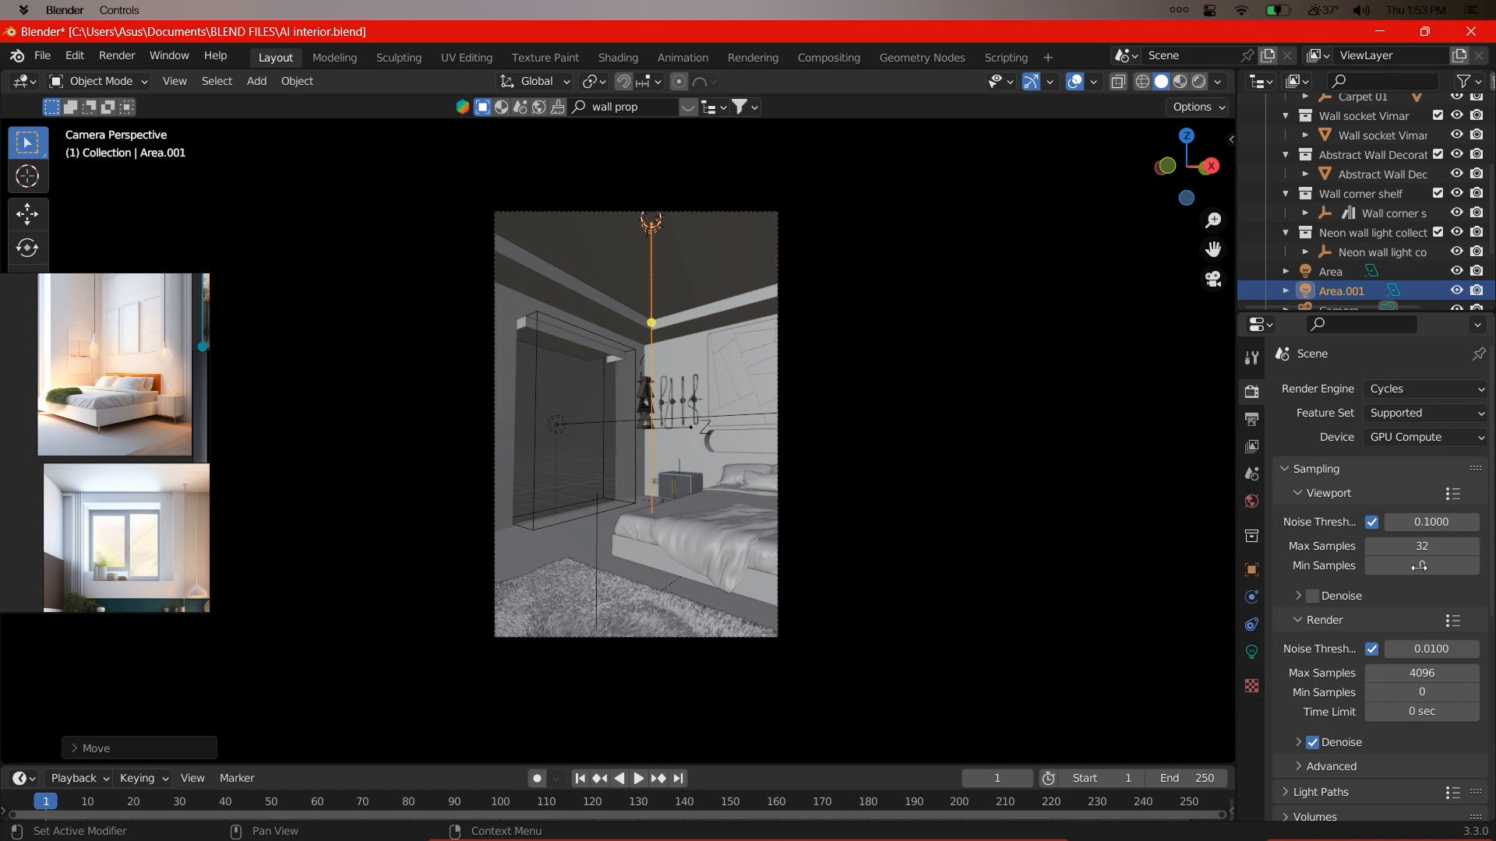
pyautogui.click(1409, 620)
pyautogui.click(1407, 600)
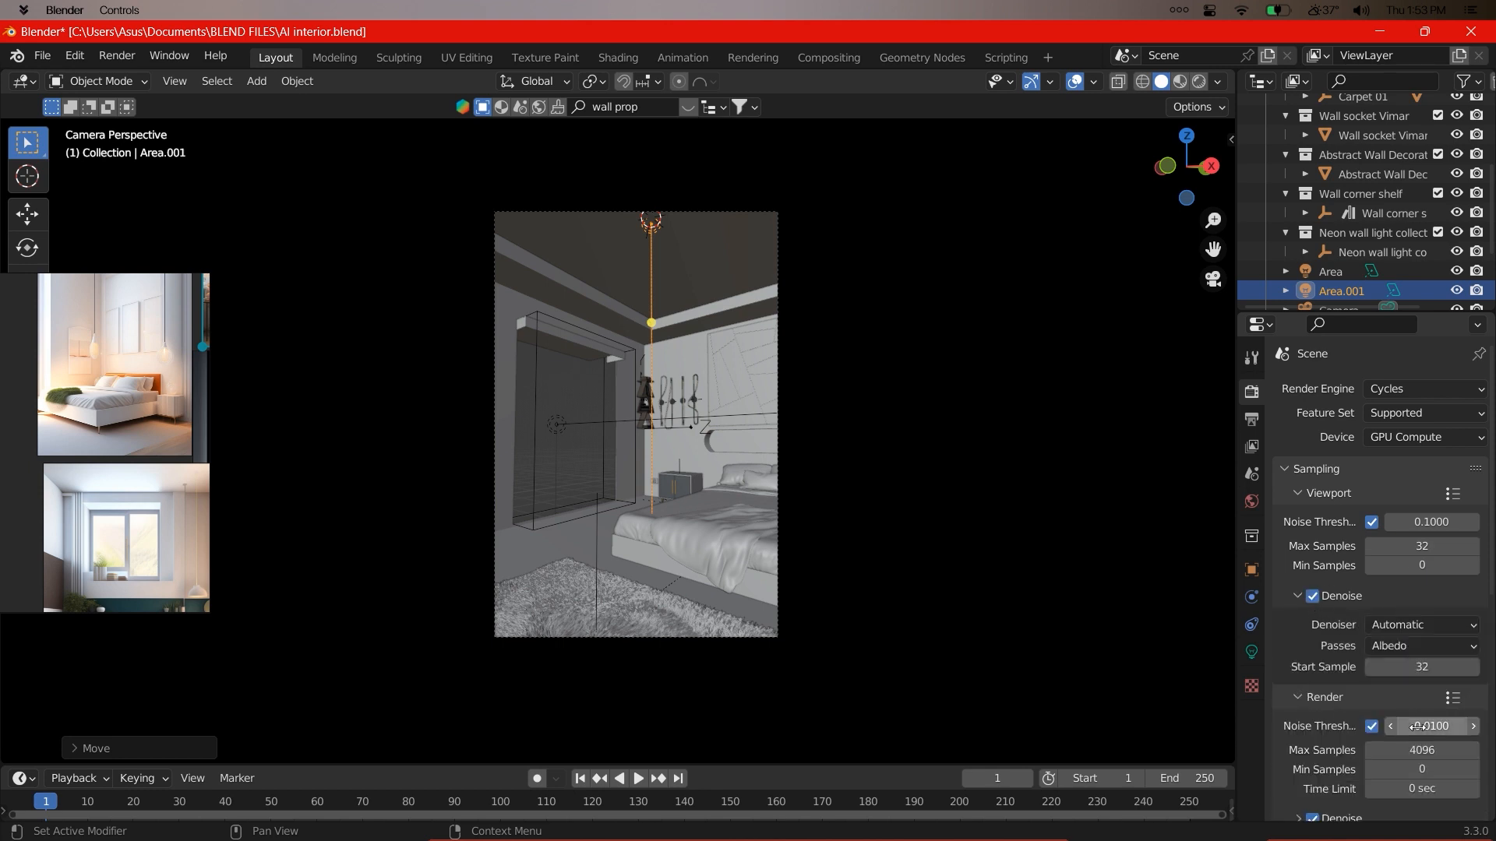
pyautogui.press('z')
pyautogui.click(723, 332)
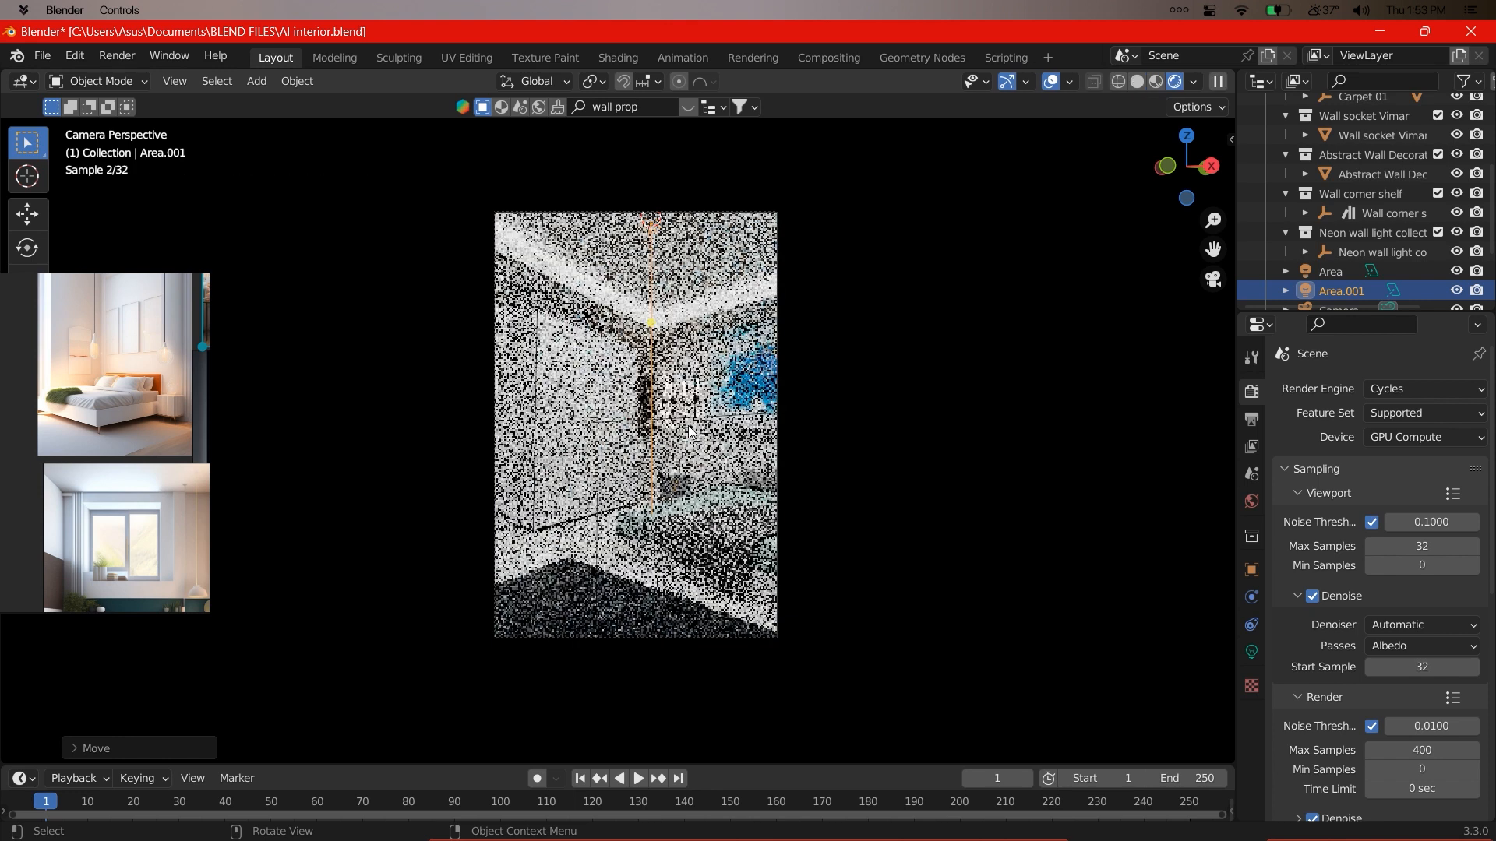
# - Select the box-shaped cutter filling the window opening, check its viewport display settings and hide it
pyautogui.click(536, 376)
pyautogui.click(536, 377)
pyautogui.scroll(-4, 1392, 614)
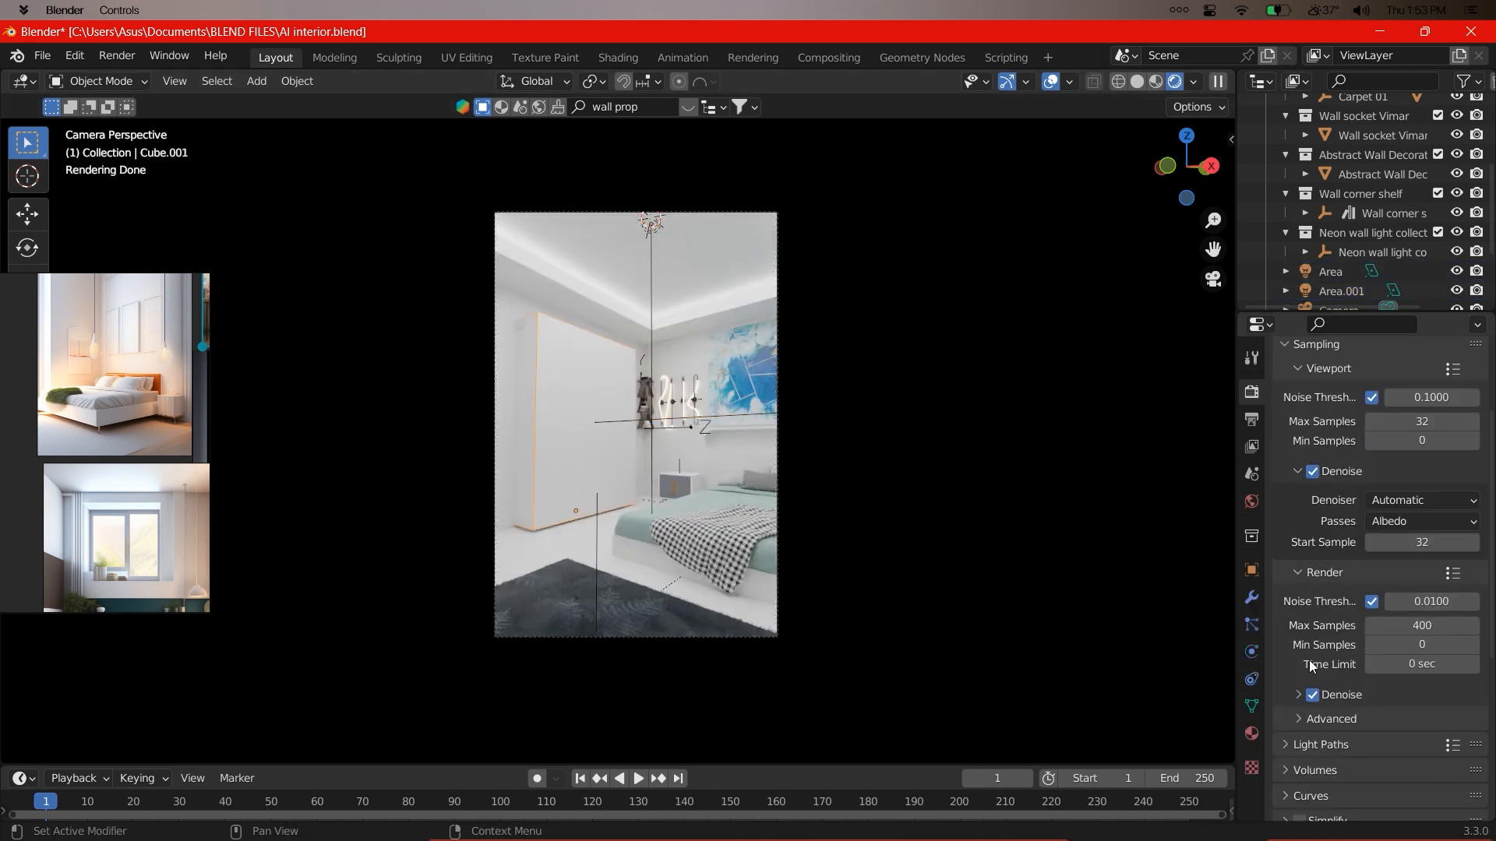
pyautogui.click(1251, 570)
pyautogui.scroll(-5, 1396, 730)
pyautogui.click(1395, 684)
pyautogui.scroll(1, 1243, 524)
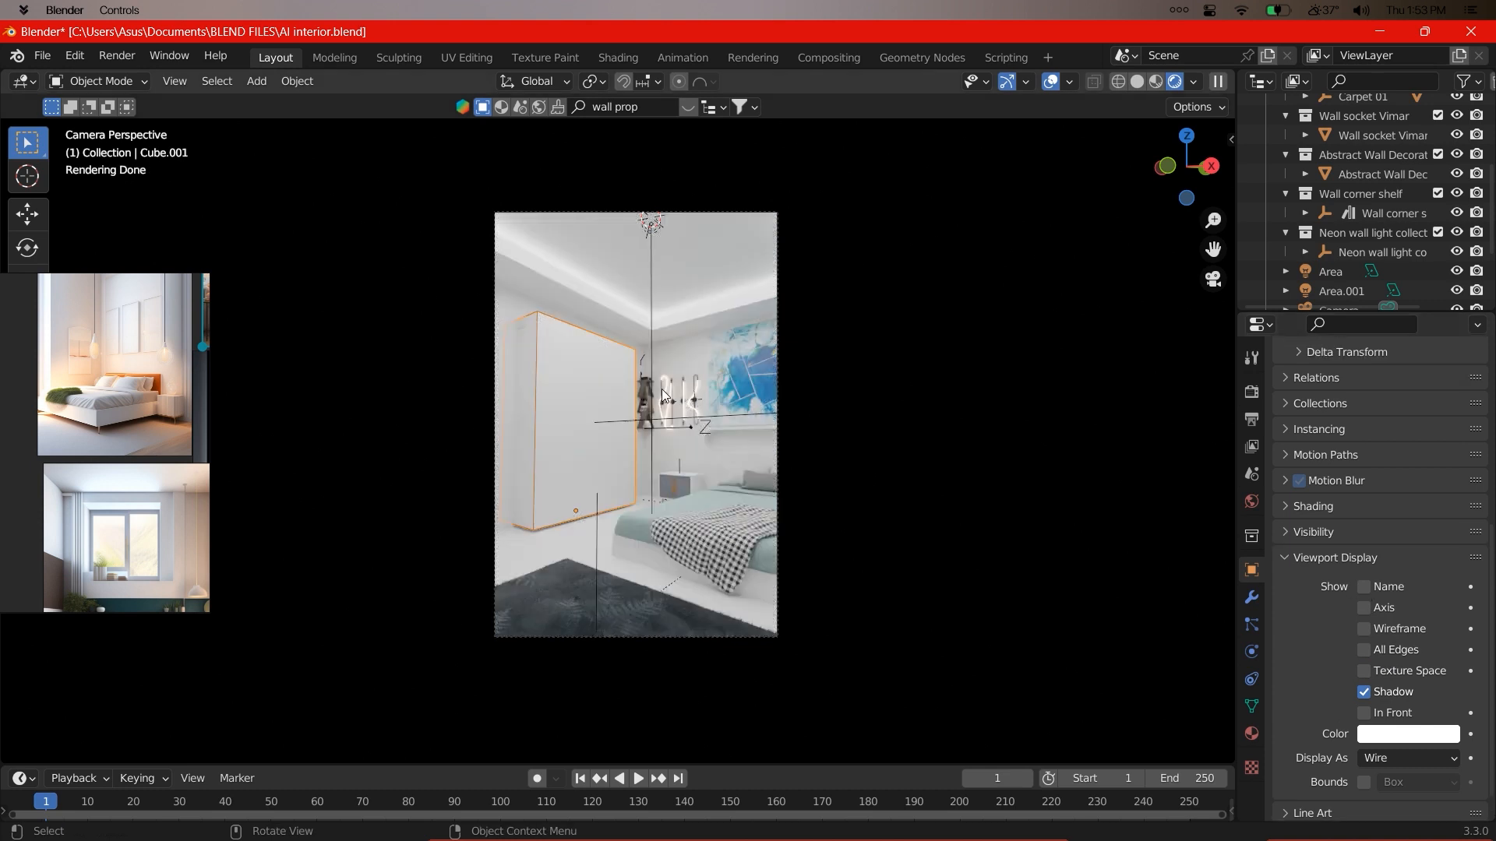
pyautogui.press('h')
# - Move the window area light outward along the X axis and make it a portal
pyautogui.click(651, 224)
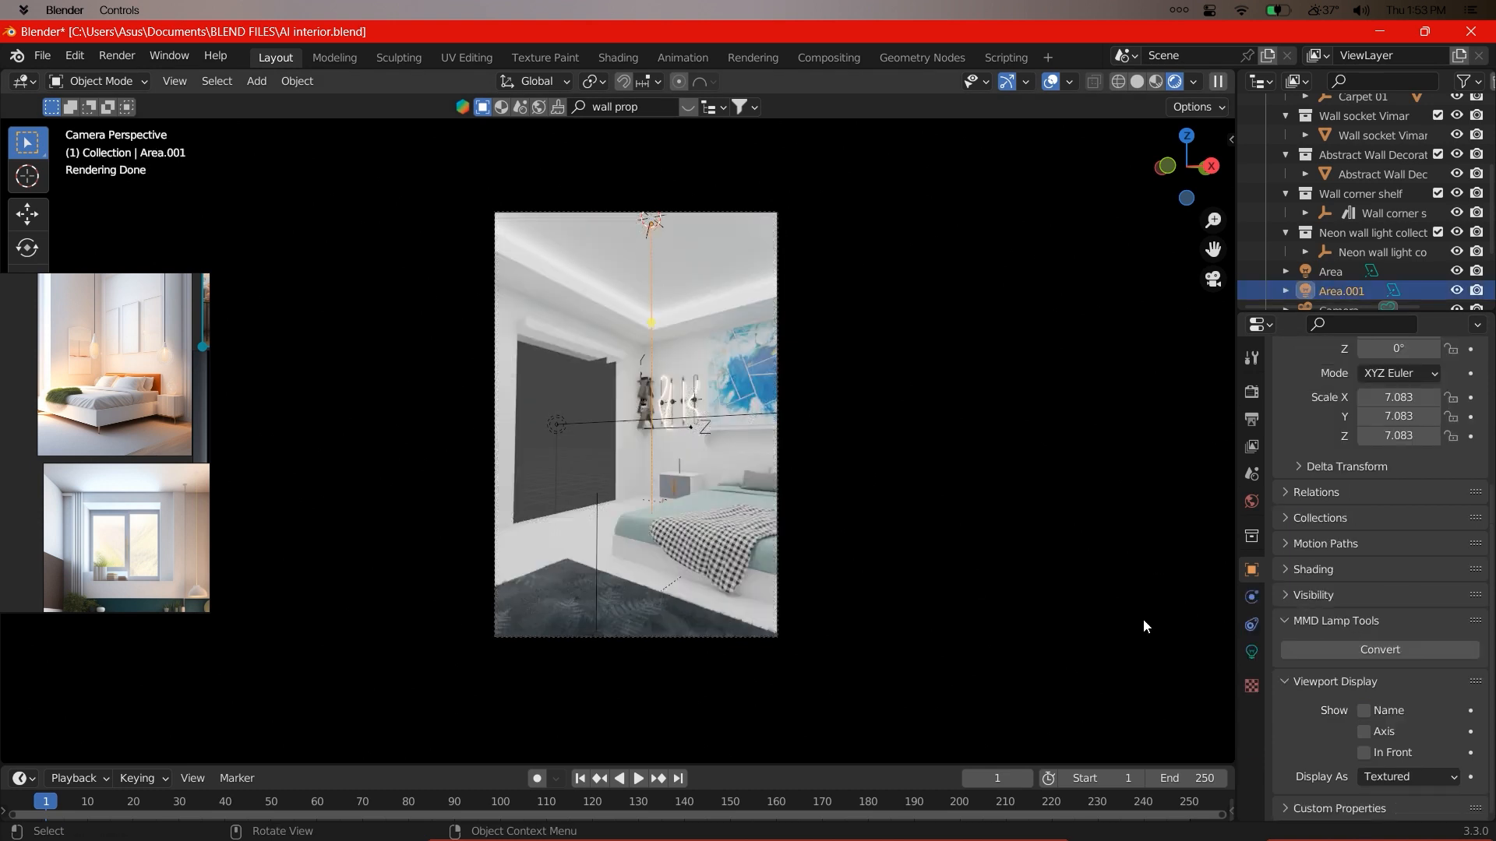
pyautogui.click(1251, 652)
pyautogui.click(1331, 271)
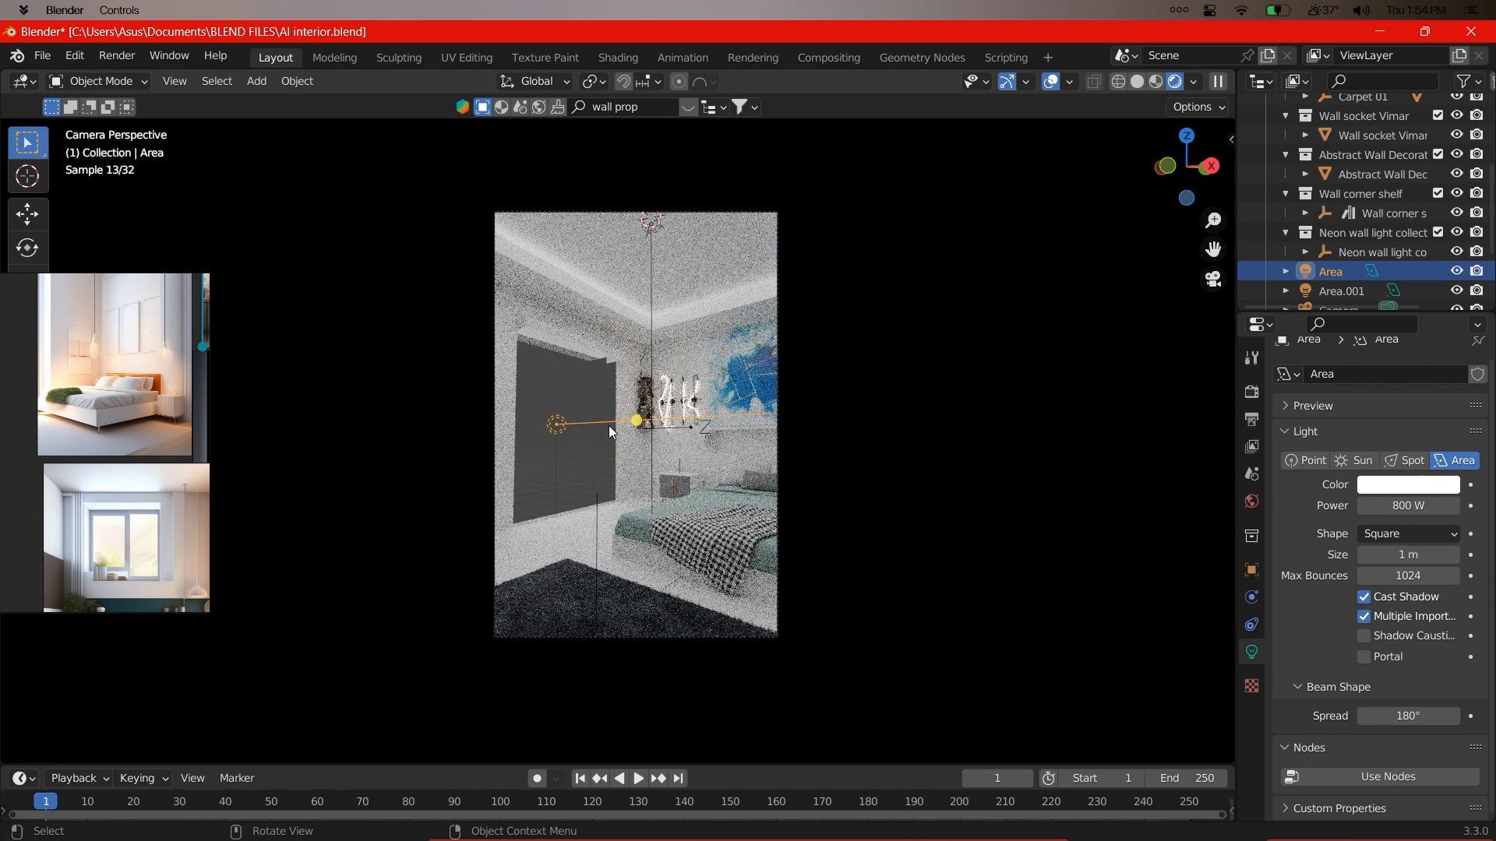
pyautogui.press('g')
pyautogui.press('x')
pyautogui.click(902, 517)
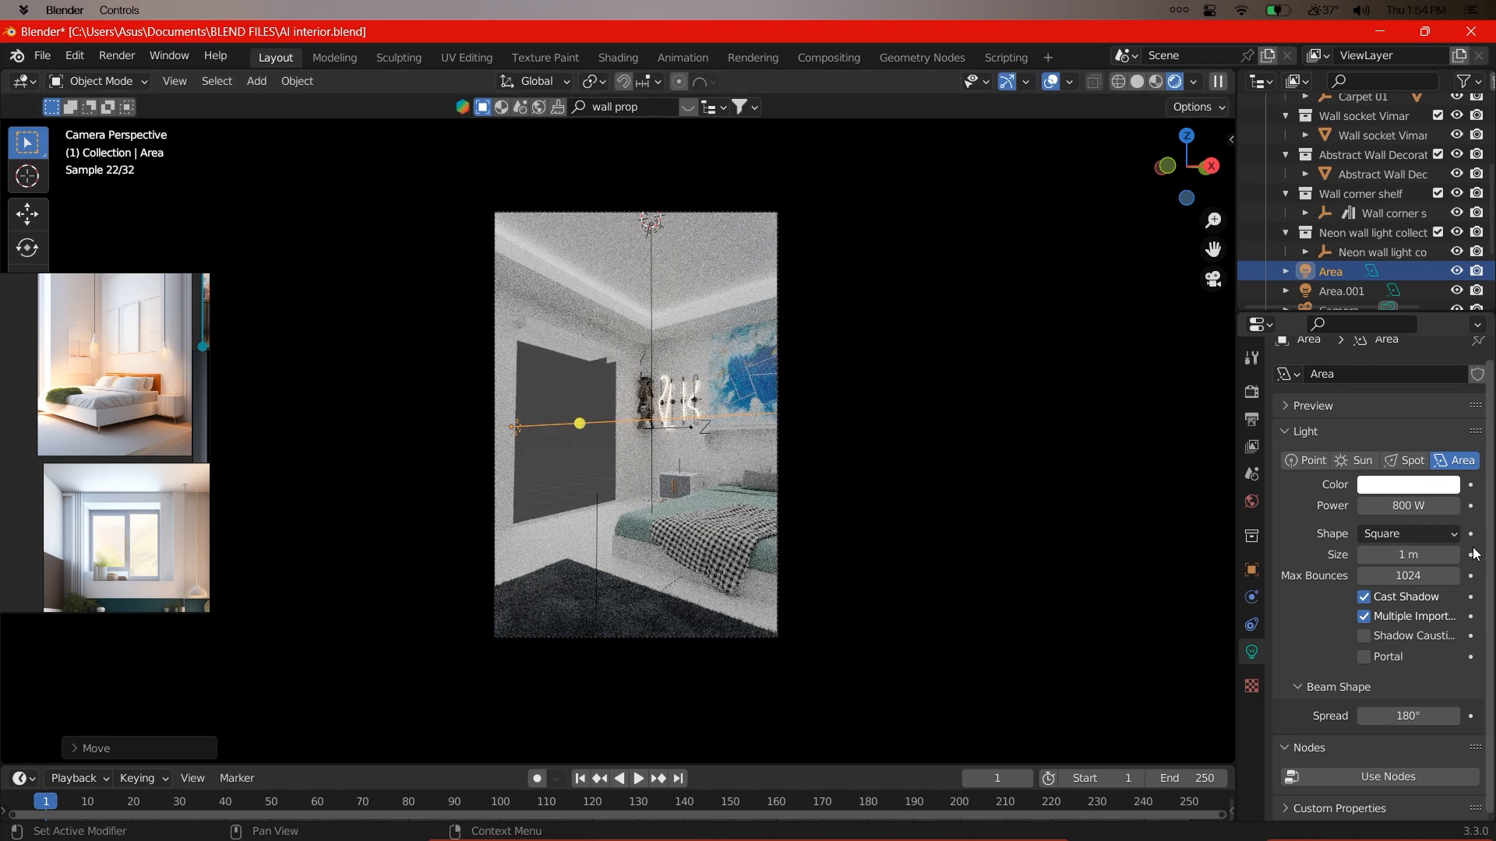
pyautogui.click(1364, 657)
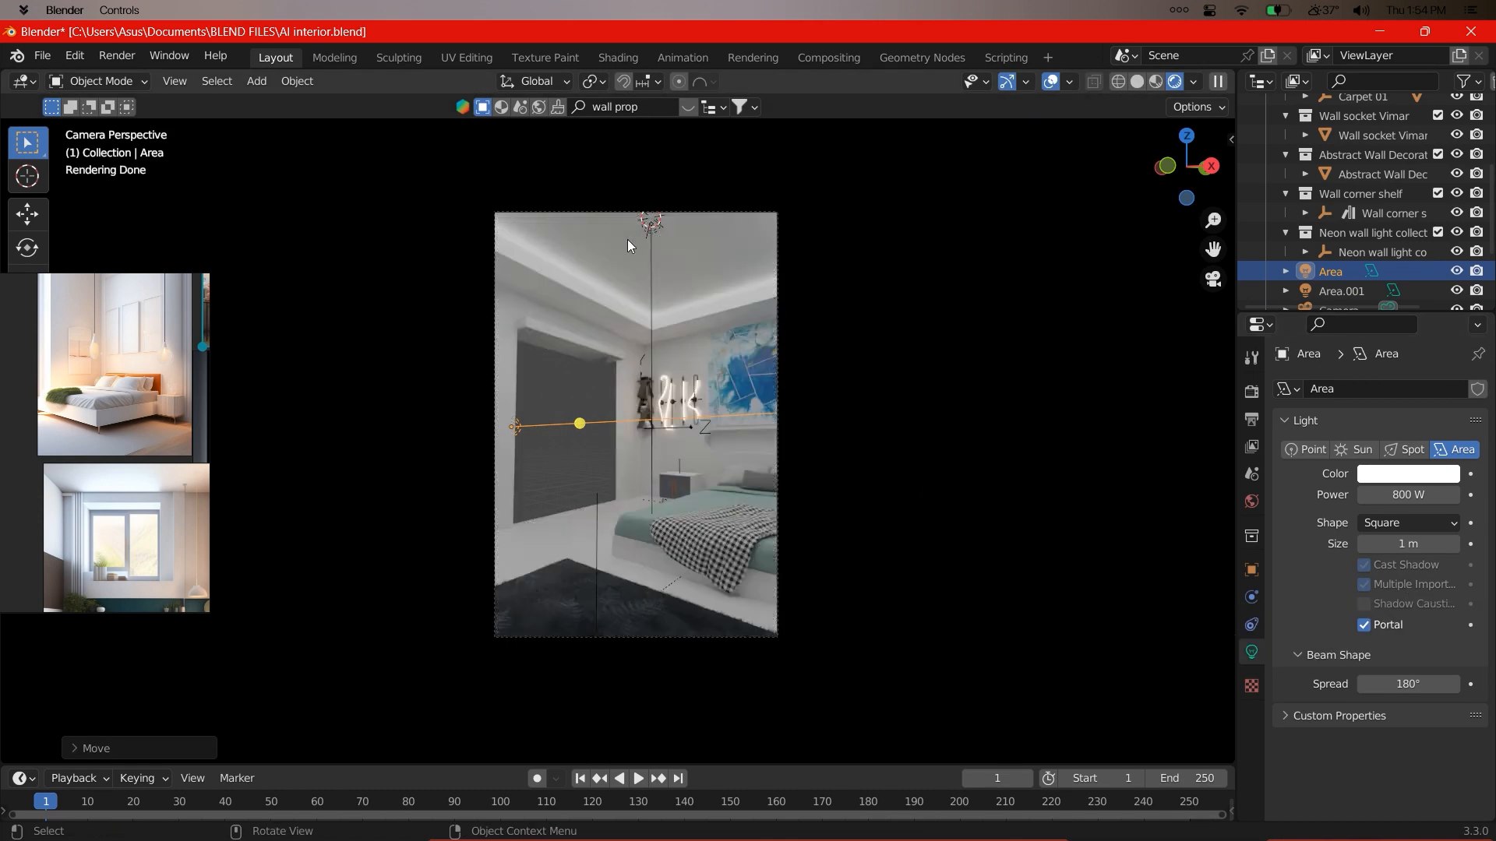
# - Set the ceiling area light's power to 300 W
pyautogui.click(652, 232)
pyautogui.click(1408, 515)
pyautogui.write('300')
pyautogui.press('Return')
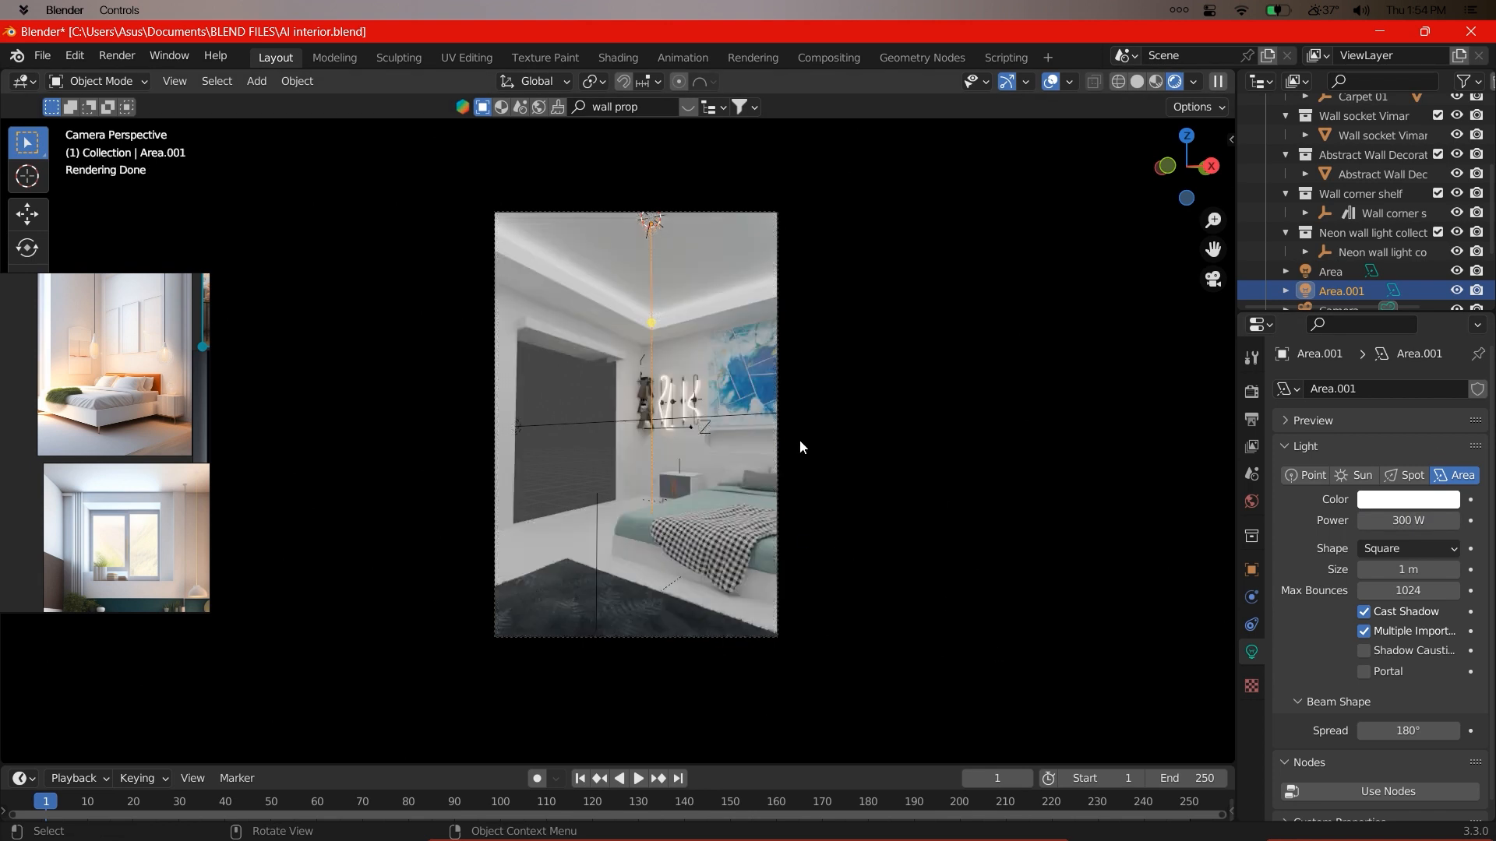
# - Select the inner faces of the rounded wall niche above the bed in the wall mesh, viewing in material preview shading
pyautogui.scroll(-5, 137, 488)
pyautogui.moveTo(138, 487); pyautogui.dragTo(102, 486, button='middle')
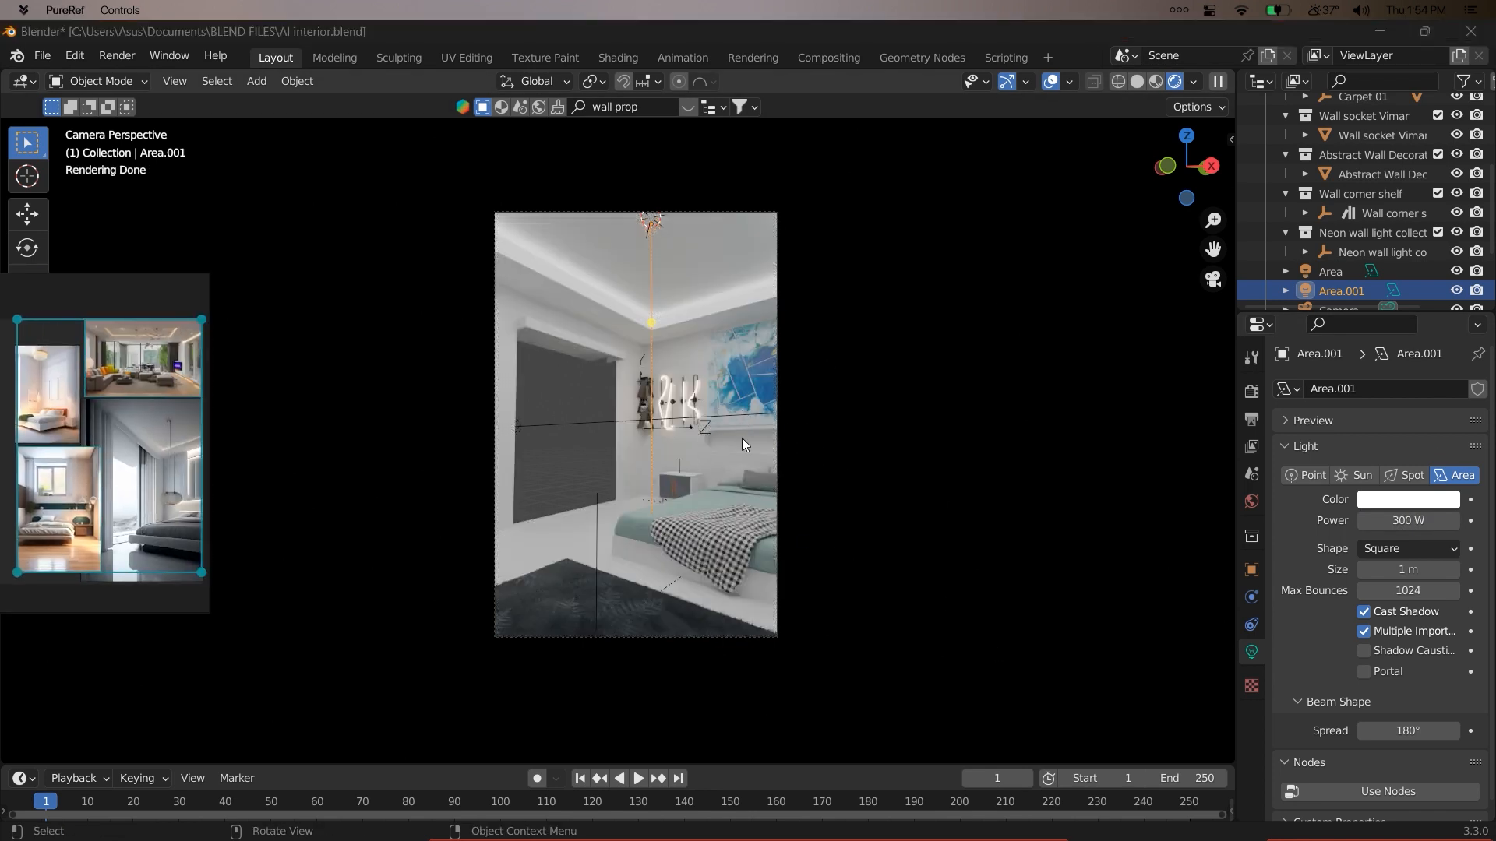
pyautogui.click(707, 466)
pyautogui.scroll(8, 483, 407)
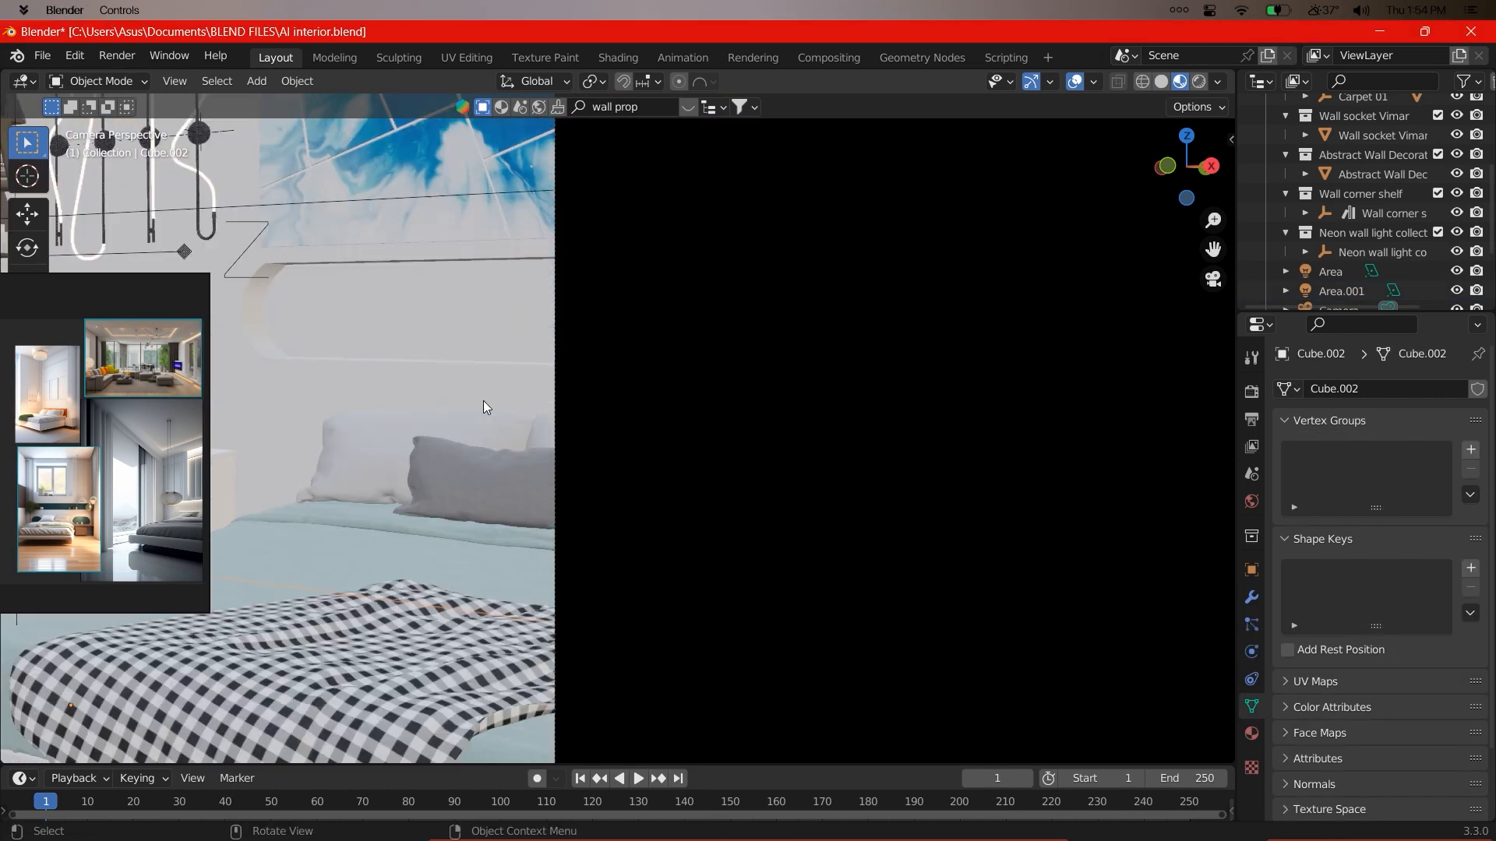
pyautogui.press('Tab')
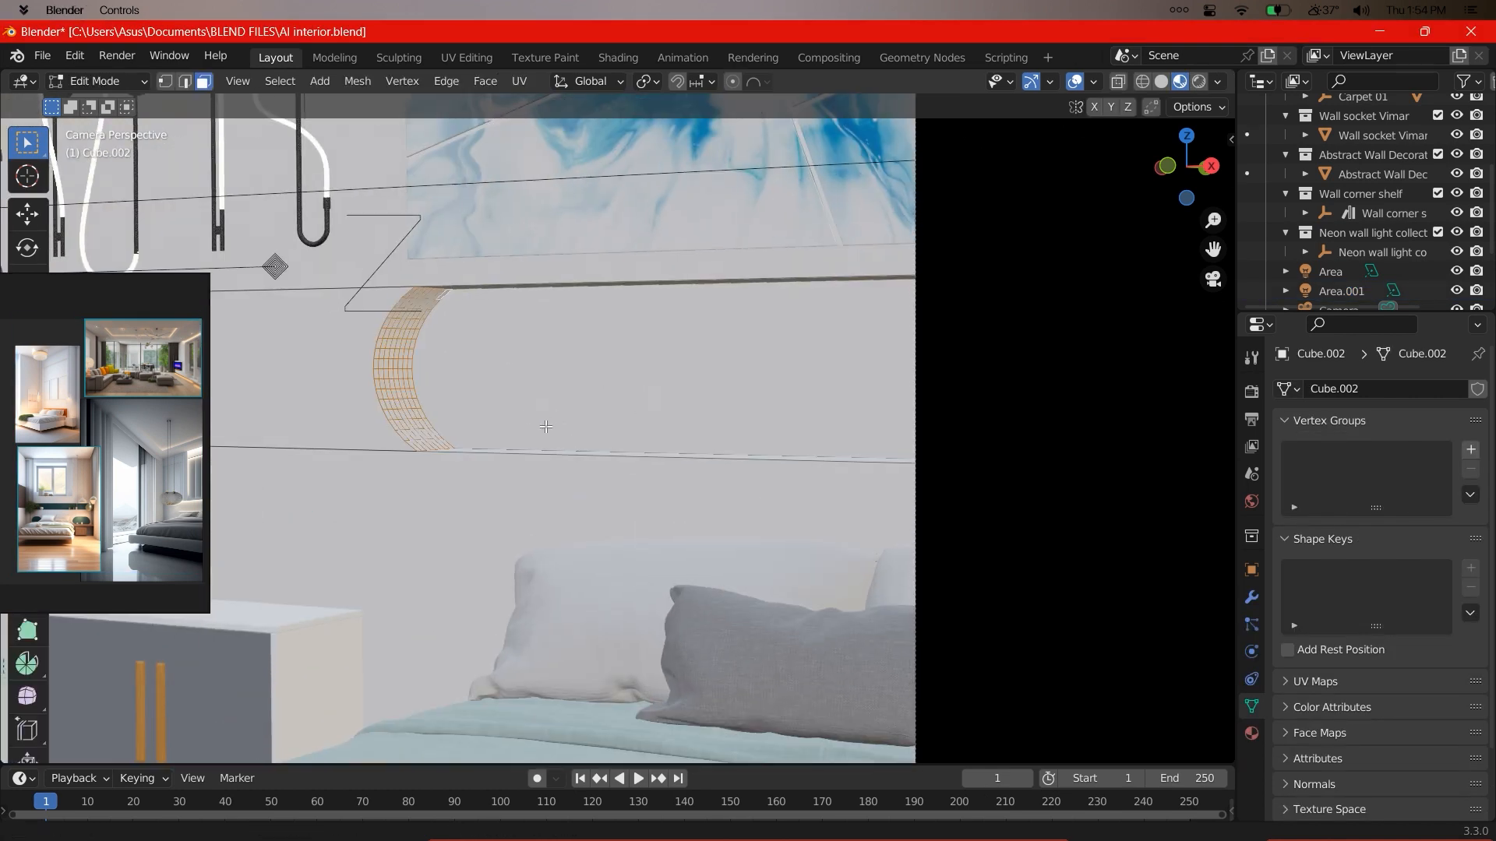
pyautogui.keyDown('shift'); pyautogui.moveTo(546, 427); pyautogui.dragTo(660, 481, button='middle'); pyautogui.keyUp('shift')
pyautogui.keyDown('alt'); pyautogui.moveTo(618, 387); pyautogui.dragTo(702, 332); pyautogui.keyUp('alt')
pyautogui.keyDown('shift'); pyautogui.click(682, 438); pyautogui.keyUp('shift')
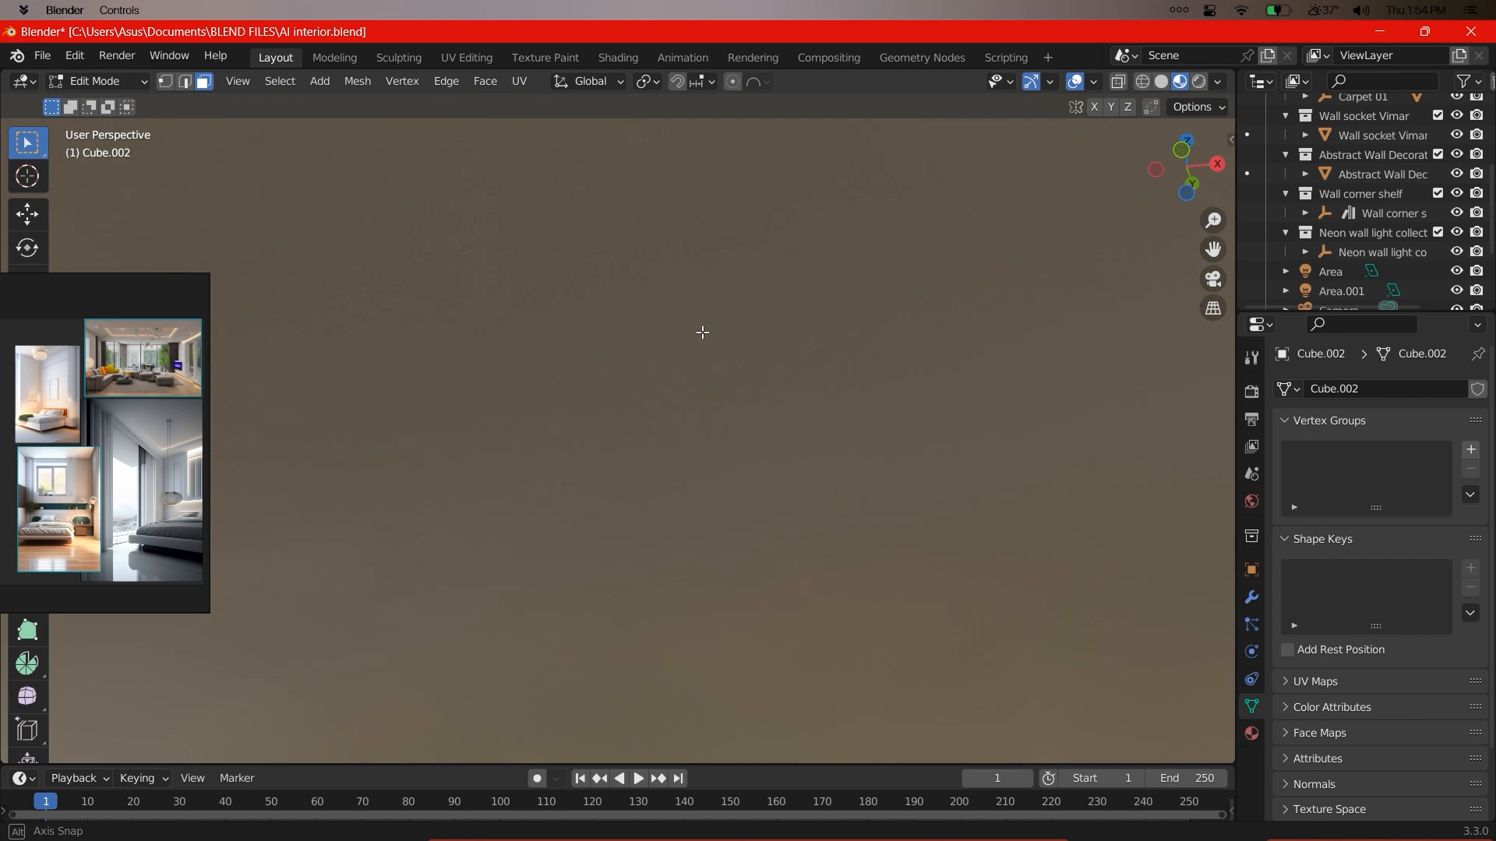
pyautogui.moveTo(702, 333); pyautogui.dragTo(622, 538, button='middle')
pyautogui.keyDown('shift'); pyautogui.click(624, 544); pyautogui.keyUp('shift')
pyautogui.press('KP_0')
pyautogui.press('z')
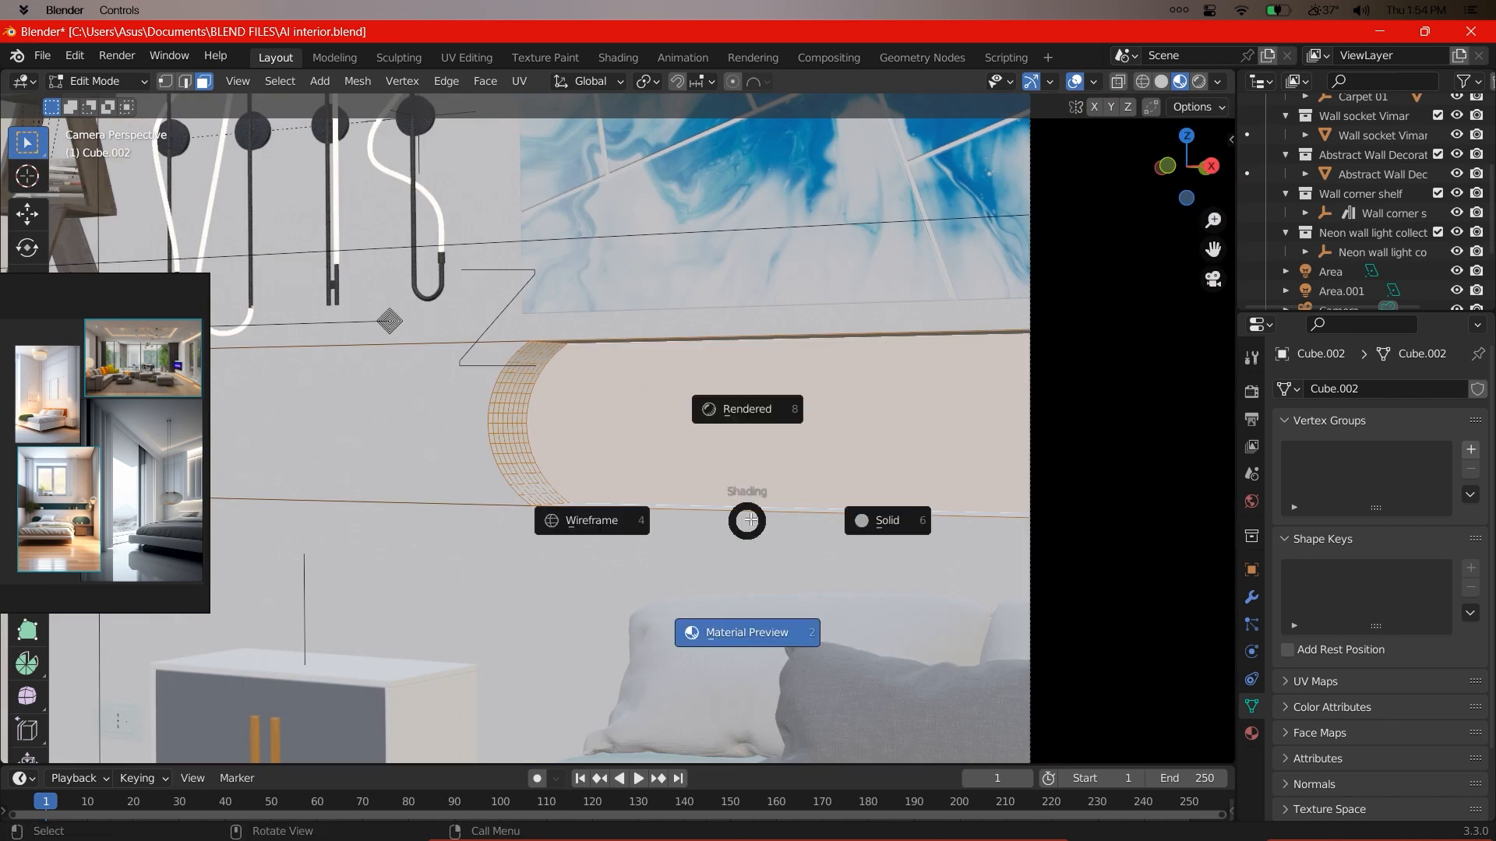
pyautogui.scroll(-5, 779, 533)
pyautogui.press('Tab')
# - Add a second material slot to the wall and set the existing material's base color to pale green (H 0.346, S 0.354, V 0.800)
pyautogui.click(1251, 733)
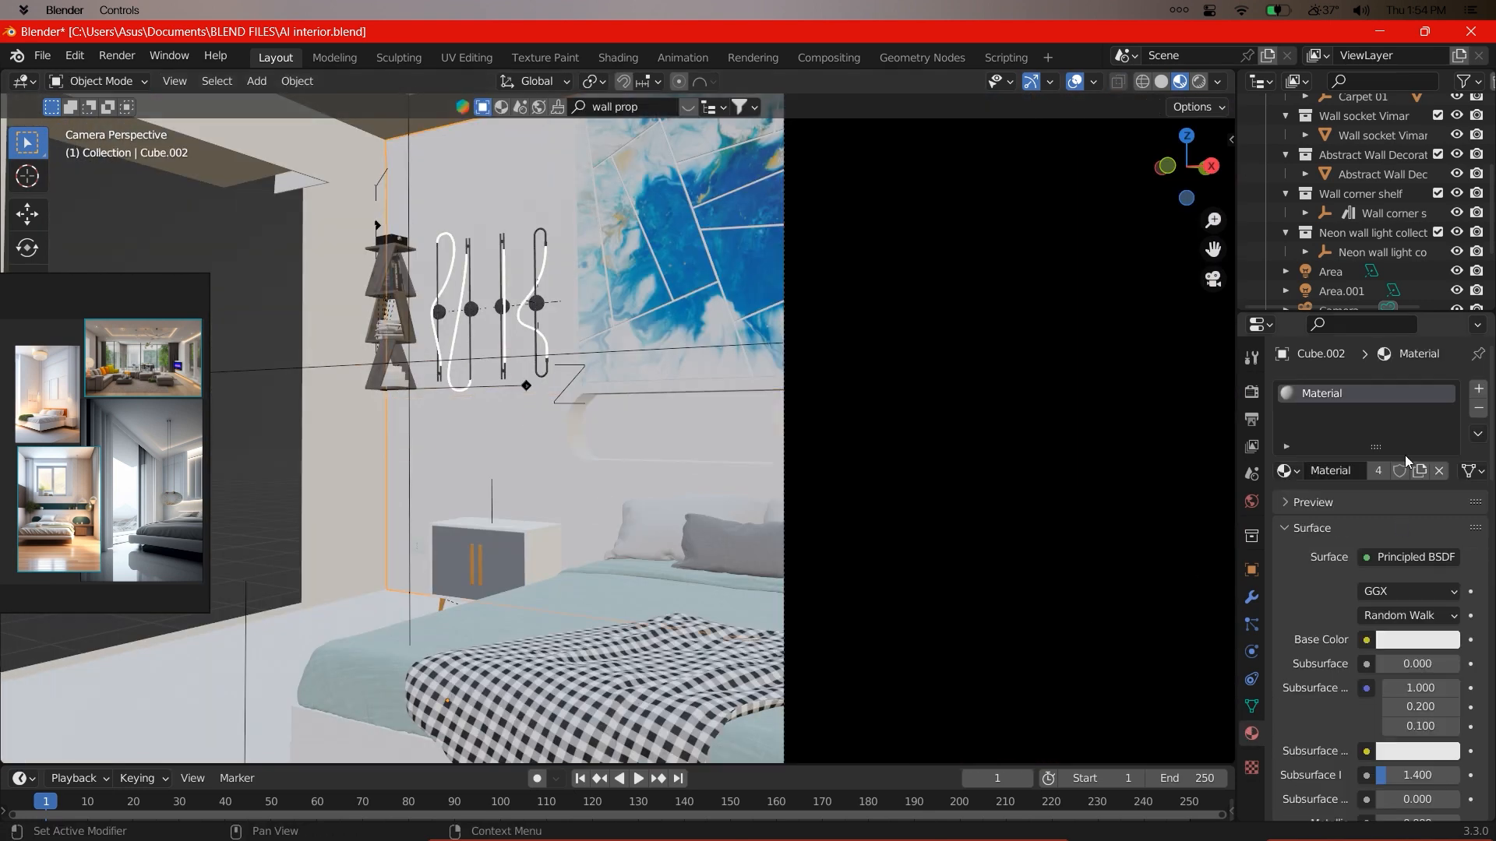
pyautogui.click(1472, 398)
pyautogui.click(1398, 395)
pyautogui.click(1414, 668)
pyautogui.click(1345, 457)
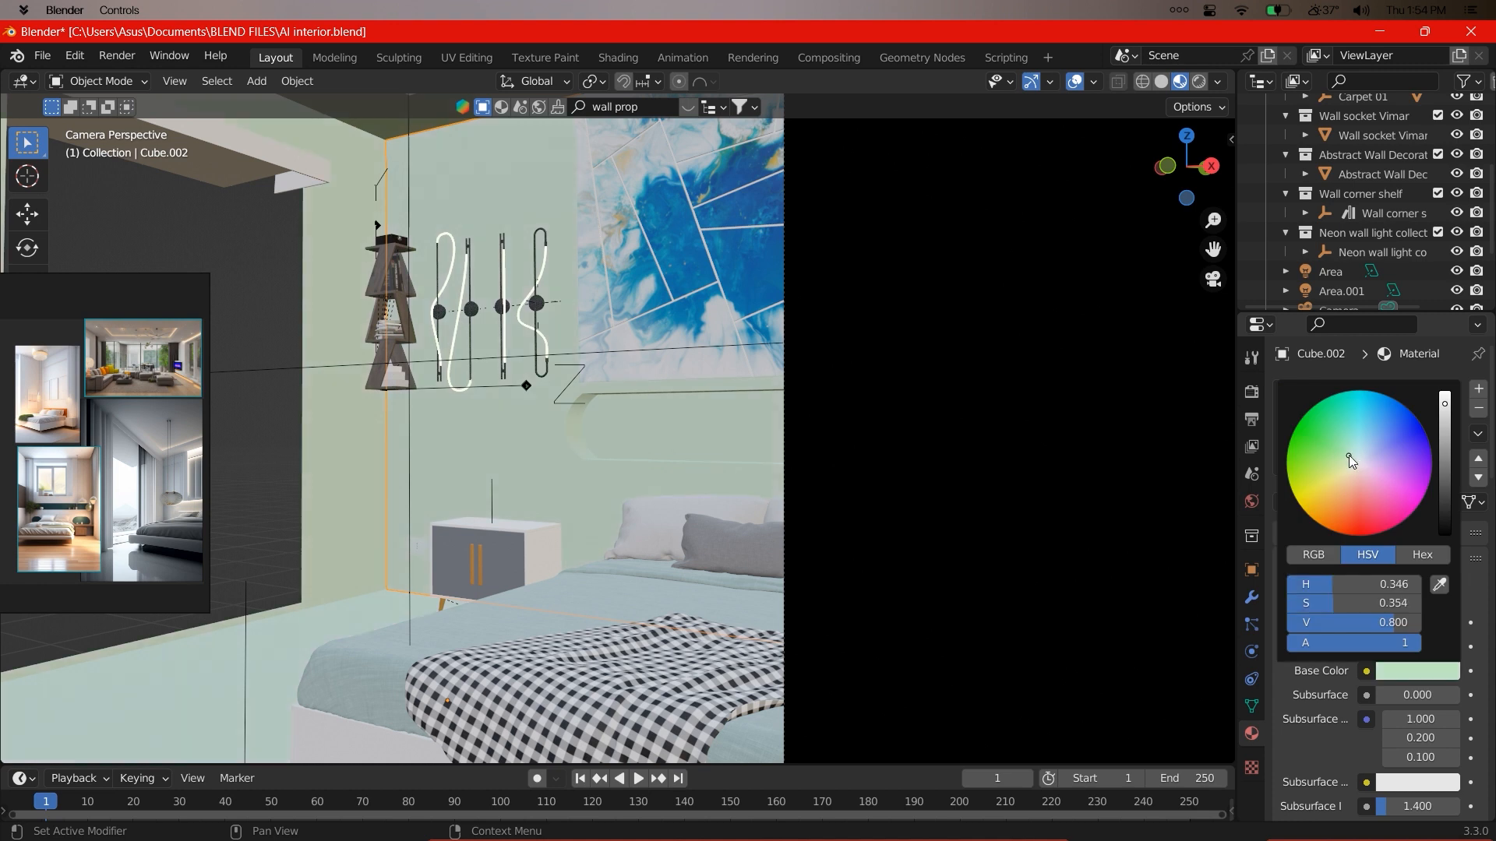
# - Assign the selected niche faces to the empty second material slot
pyautogui.press('Tab')
pyautogui.click(1364, 413)
pyautogui.press('Tab')
pyautogui.scroll(2, 687, 471)
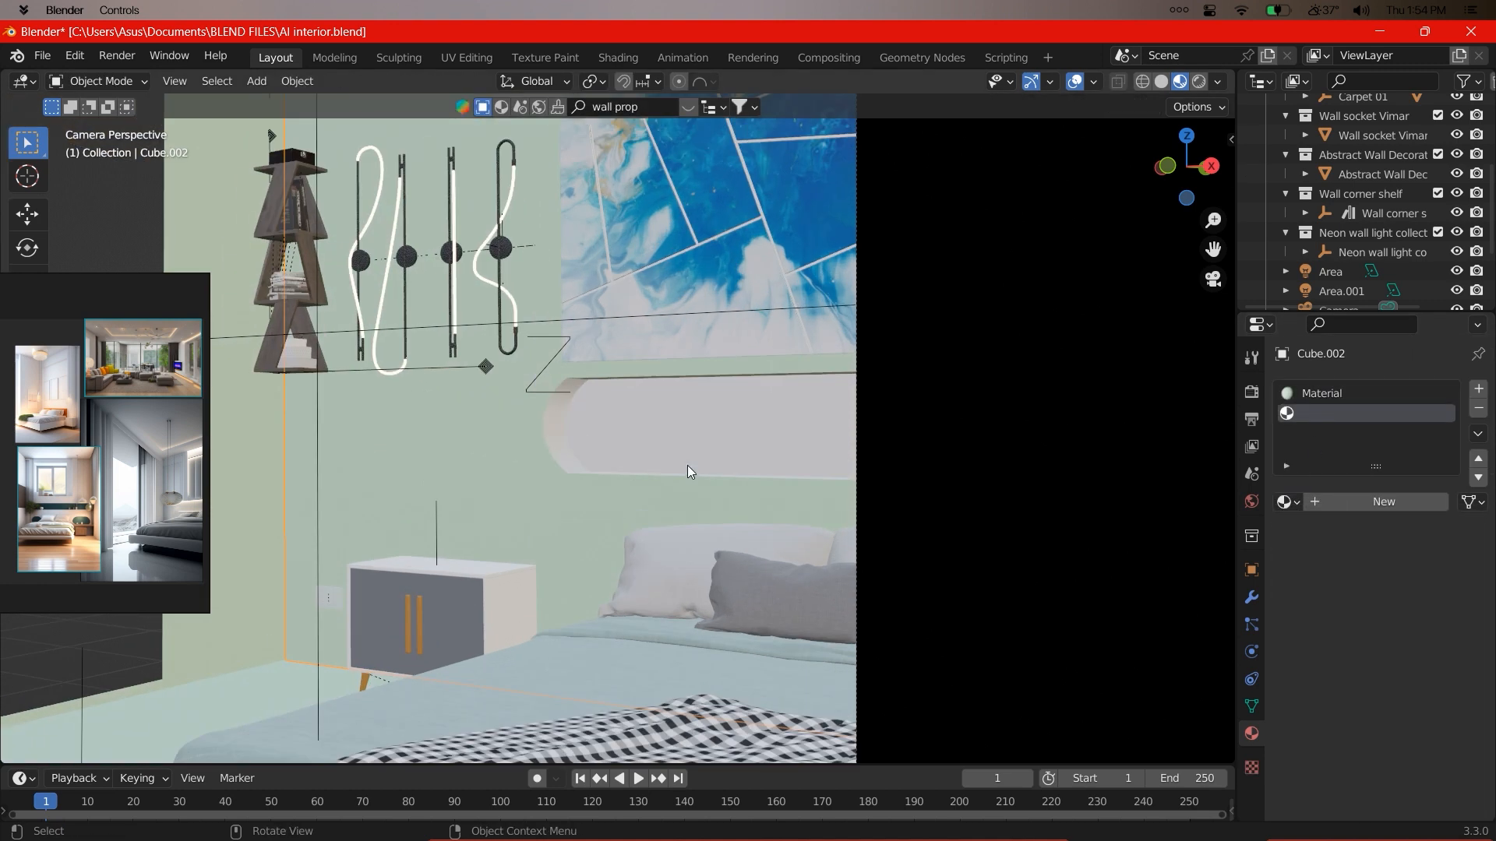
# - Create a new material in the niche's slot and give it a dark muted brown base color
pyautogui.click(1350, 501)
pyautogui.click(1405, 668)
pyautogui.moveTo(1449, 445); pyautogui.dragTo(1445, 481)
pyautogui.moveTo(1334, 491); pyautogui.dragTo(1353, 480)
# - Set the niche material's roughness to 0.326 and its clearcoat roughness to 0.626
pyautogui.scroll(-6, 1339, 516)
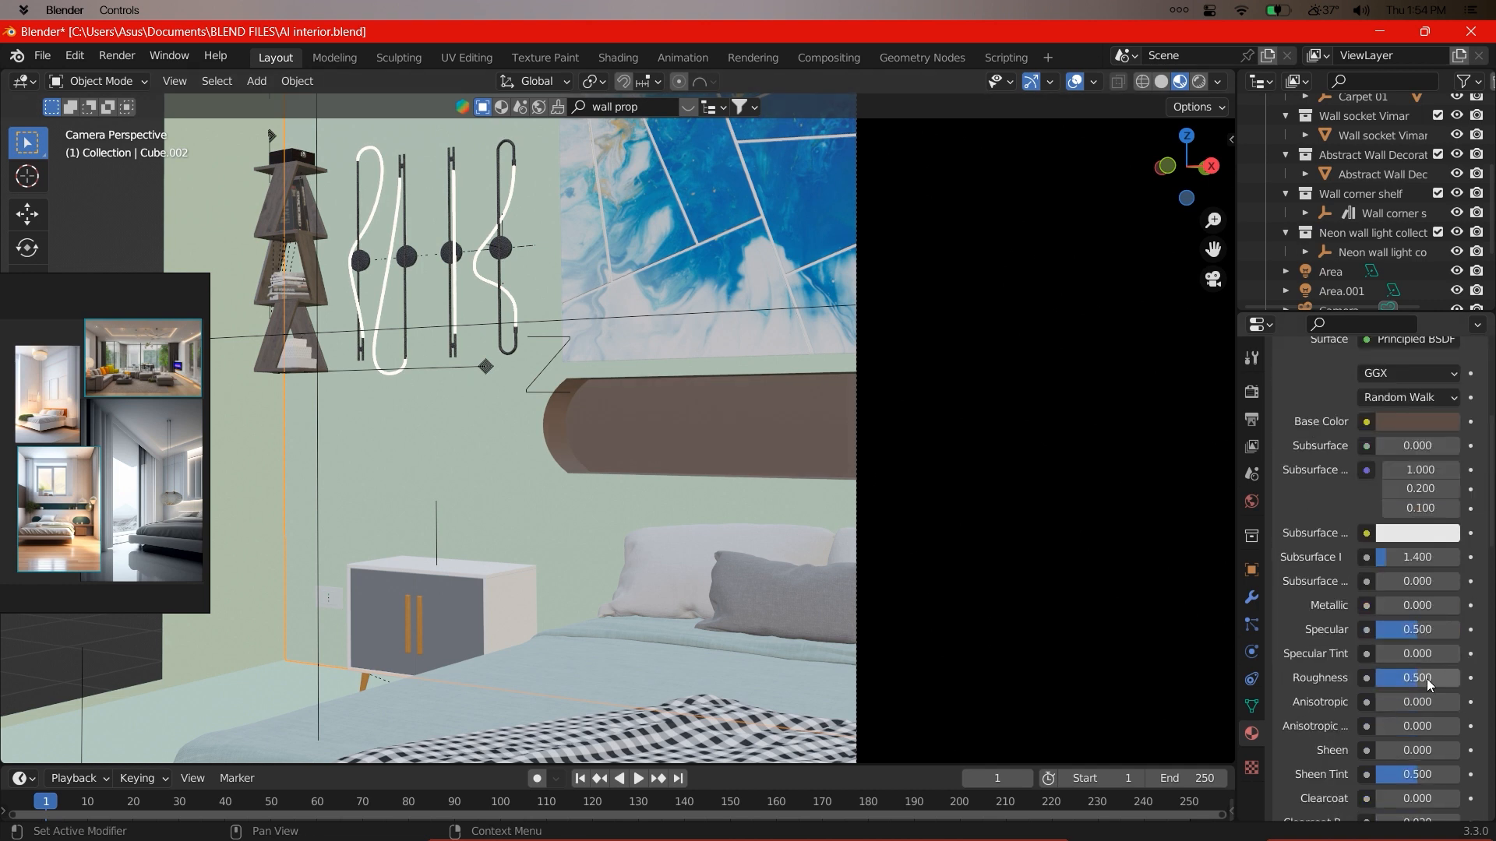
pyautogui.moveTo(1417, 678); pyautogui.dragTo(1410, 678)
pyautogui.scroll(-6, 1418, 614)
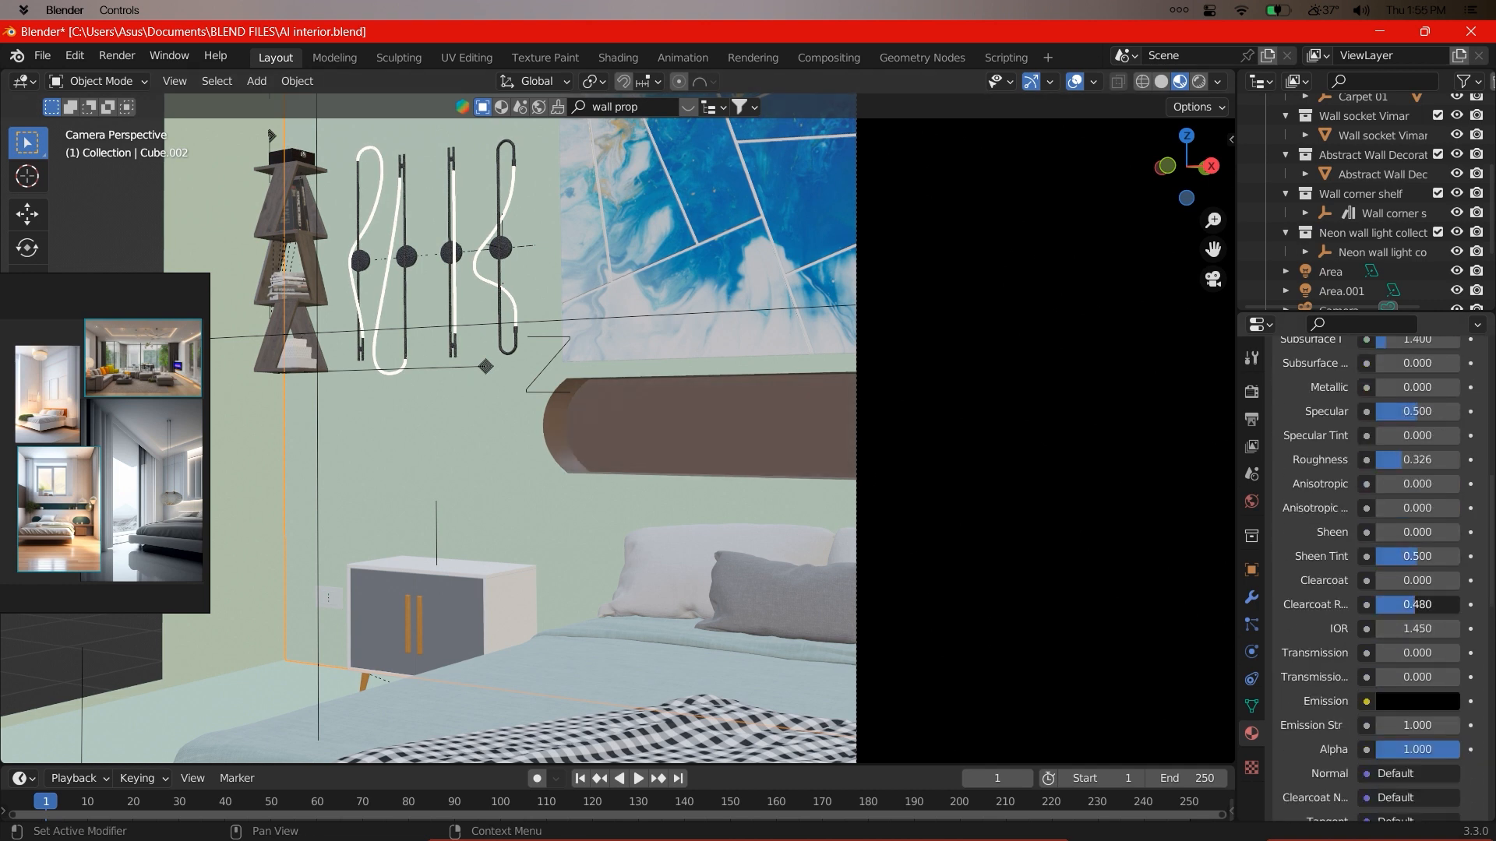
pyautogui.scroll(4, 891, 488)
# - Show the camera view in rendered shading and lighten the room mesh's base color to a nearly white pale green
pyautogui.scroll(-7, 798, 465)
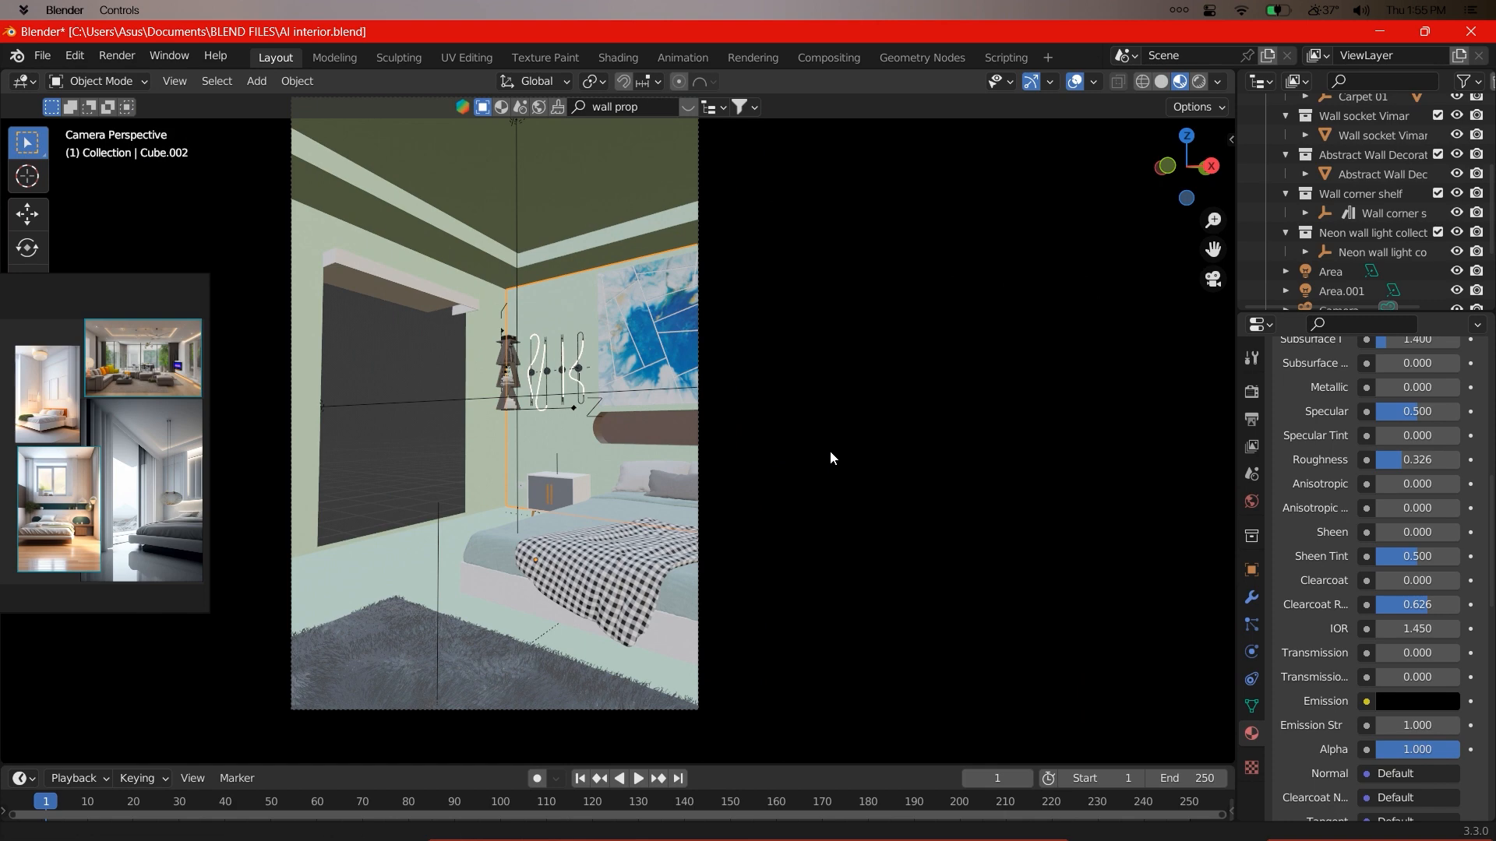
pyautogui.press('z')
pyautogui.click(863, 240)
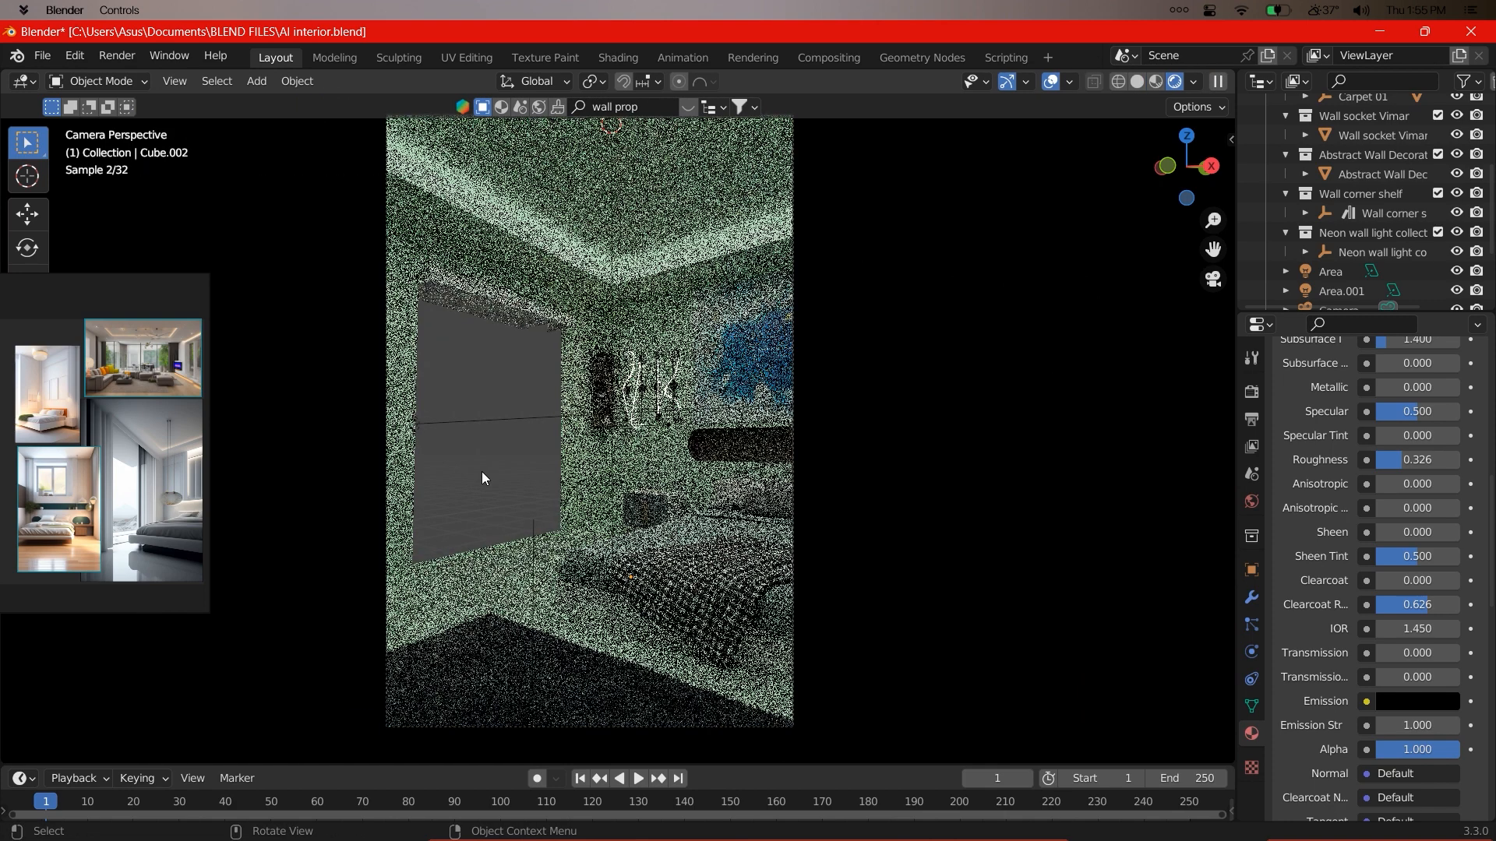
pyautogui.click(506, 578)
pyautogui.scroll(8, 1414, 618)
pyautogui.click(1402, 452)
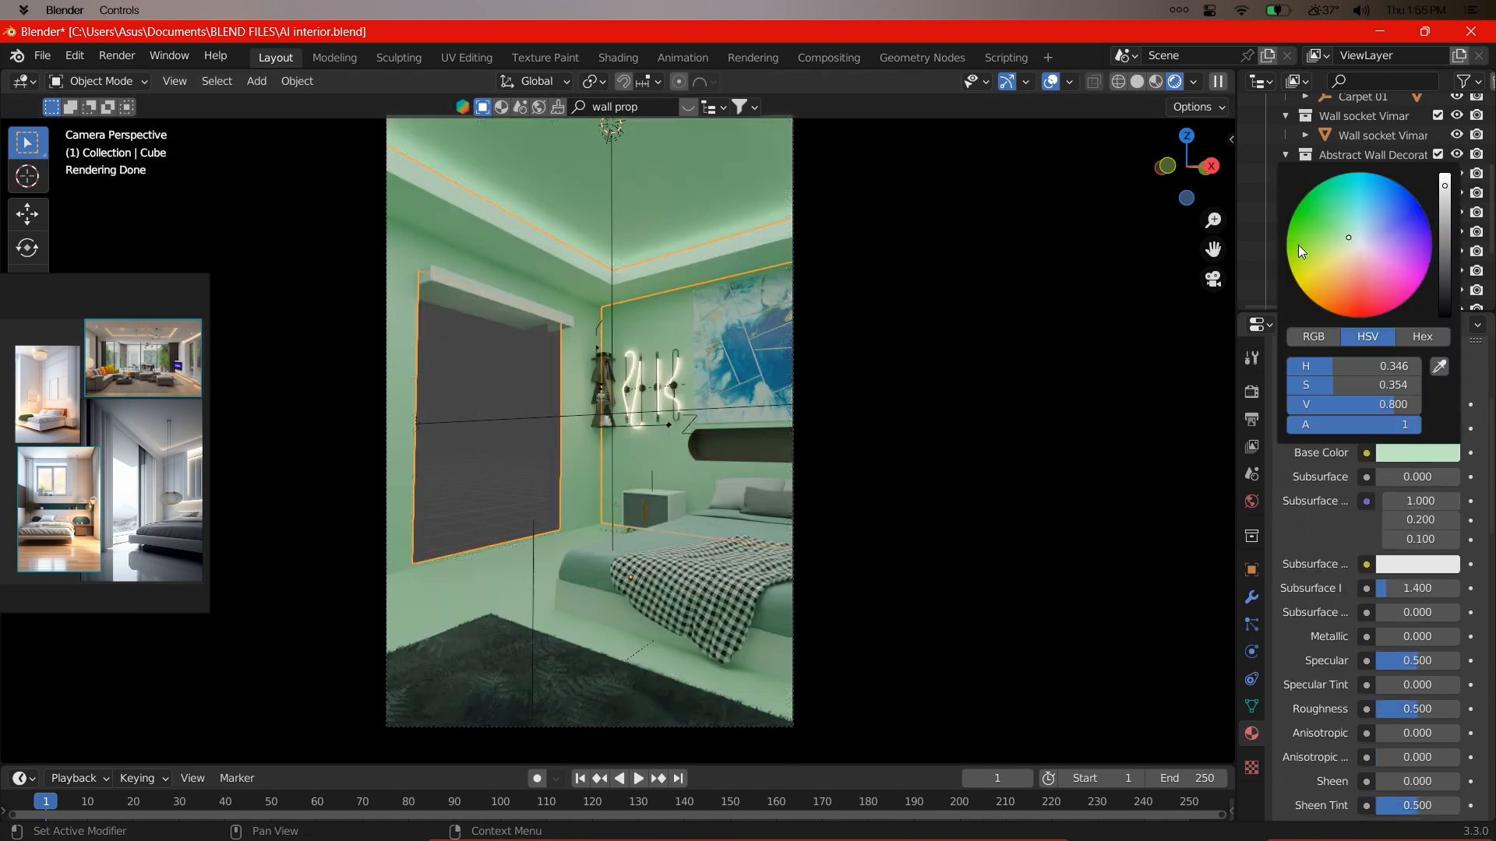
pyautogui.click(1357, 246)
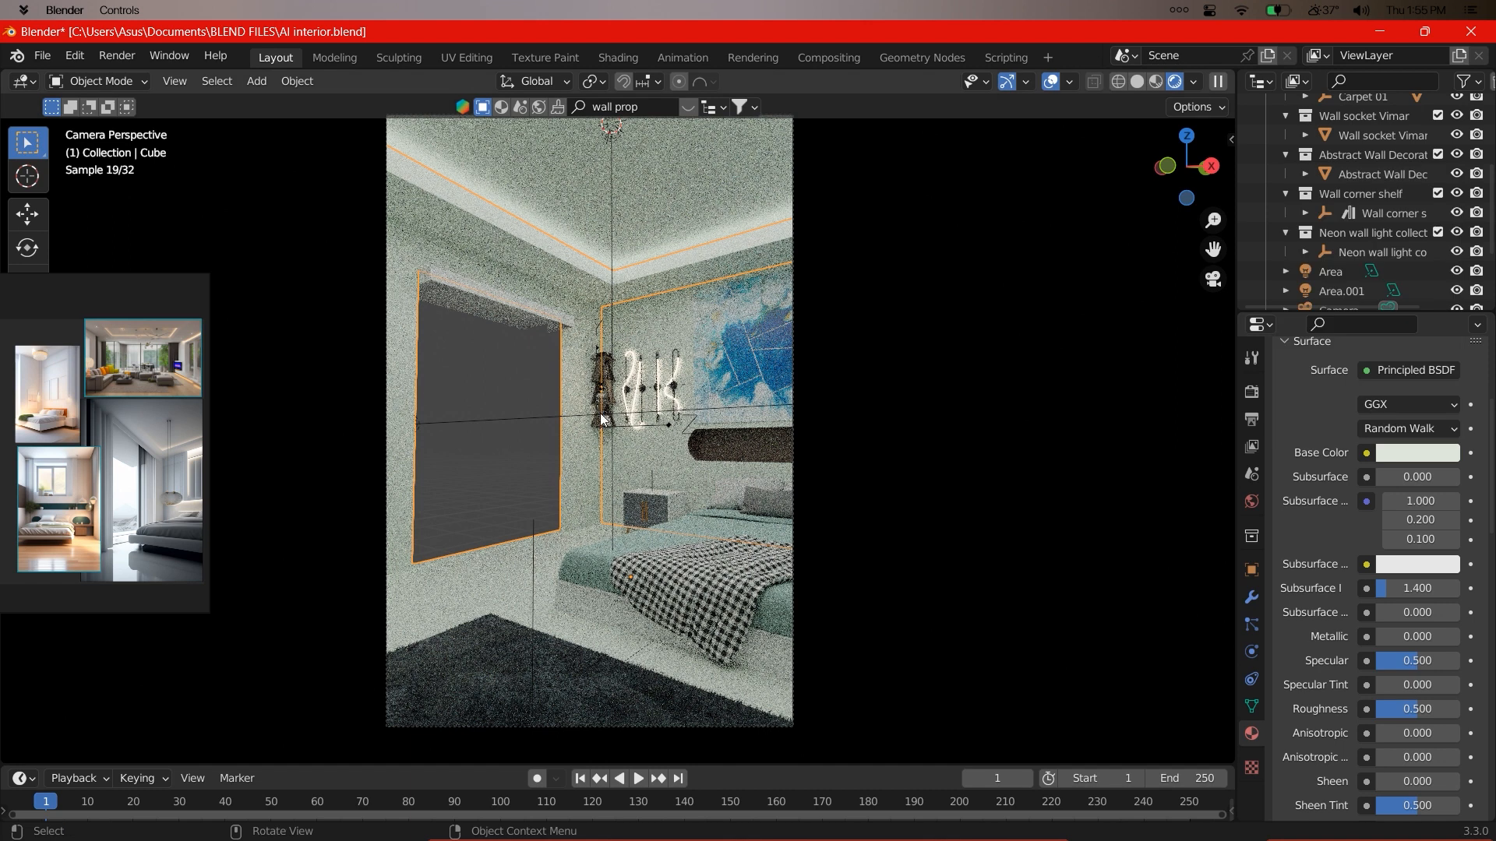
# - Search the BlenderKit materials for marble and shift the reference board aside to clear the view
pyautogui.write('wall pa')
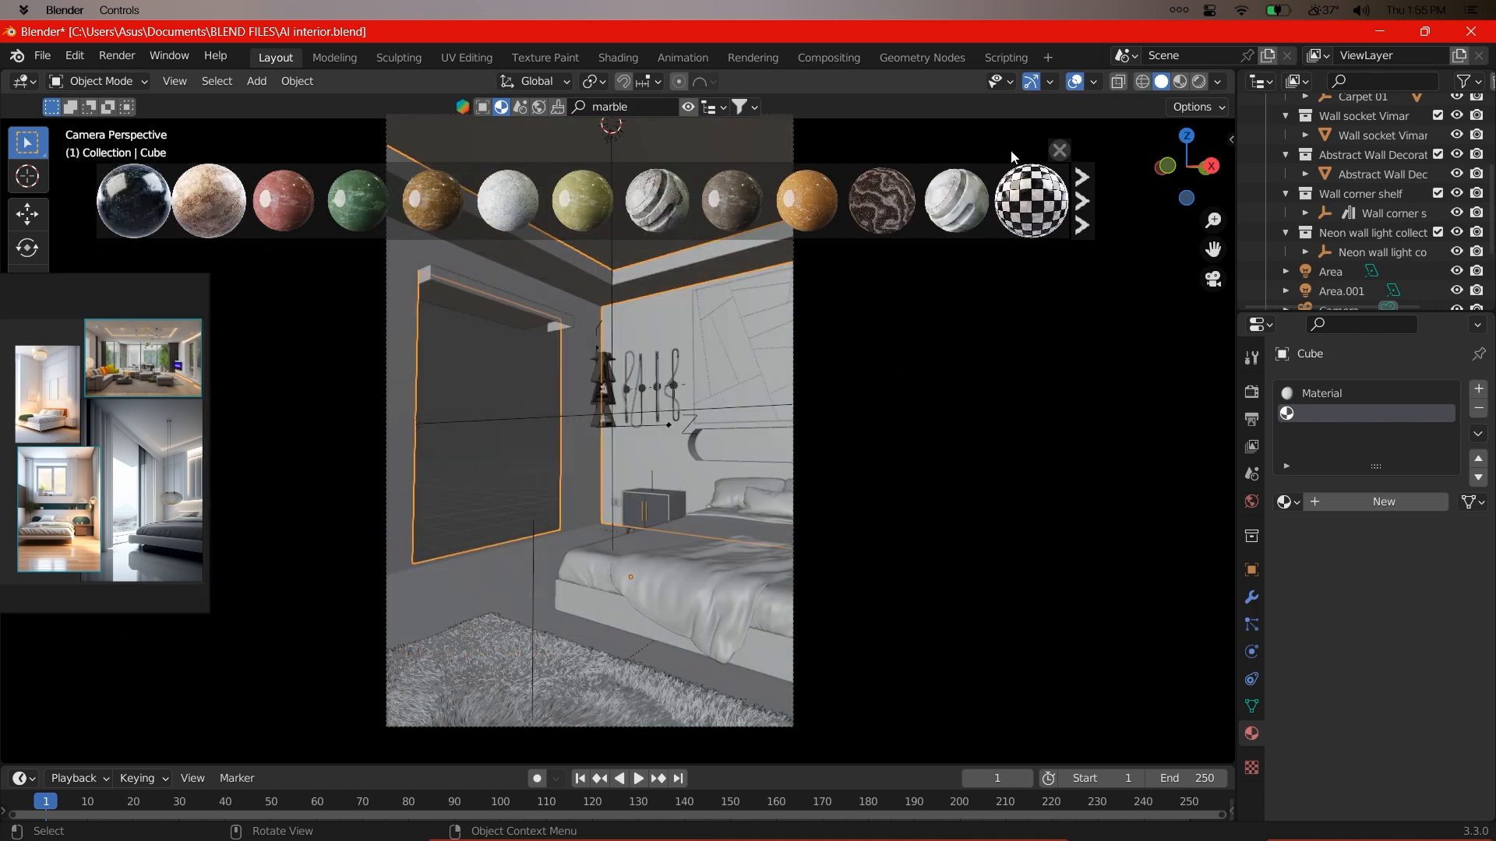
pyautogui.scroll(-2, 950, 207)
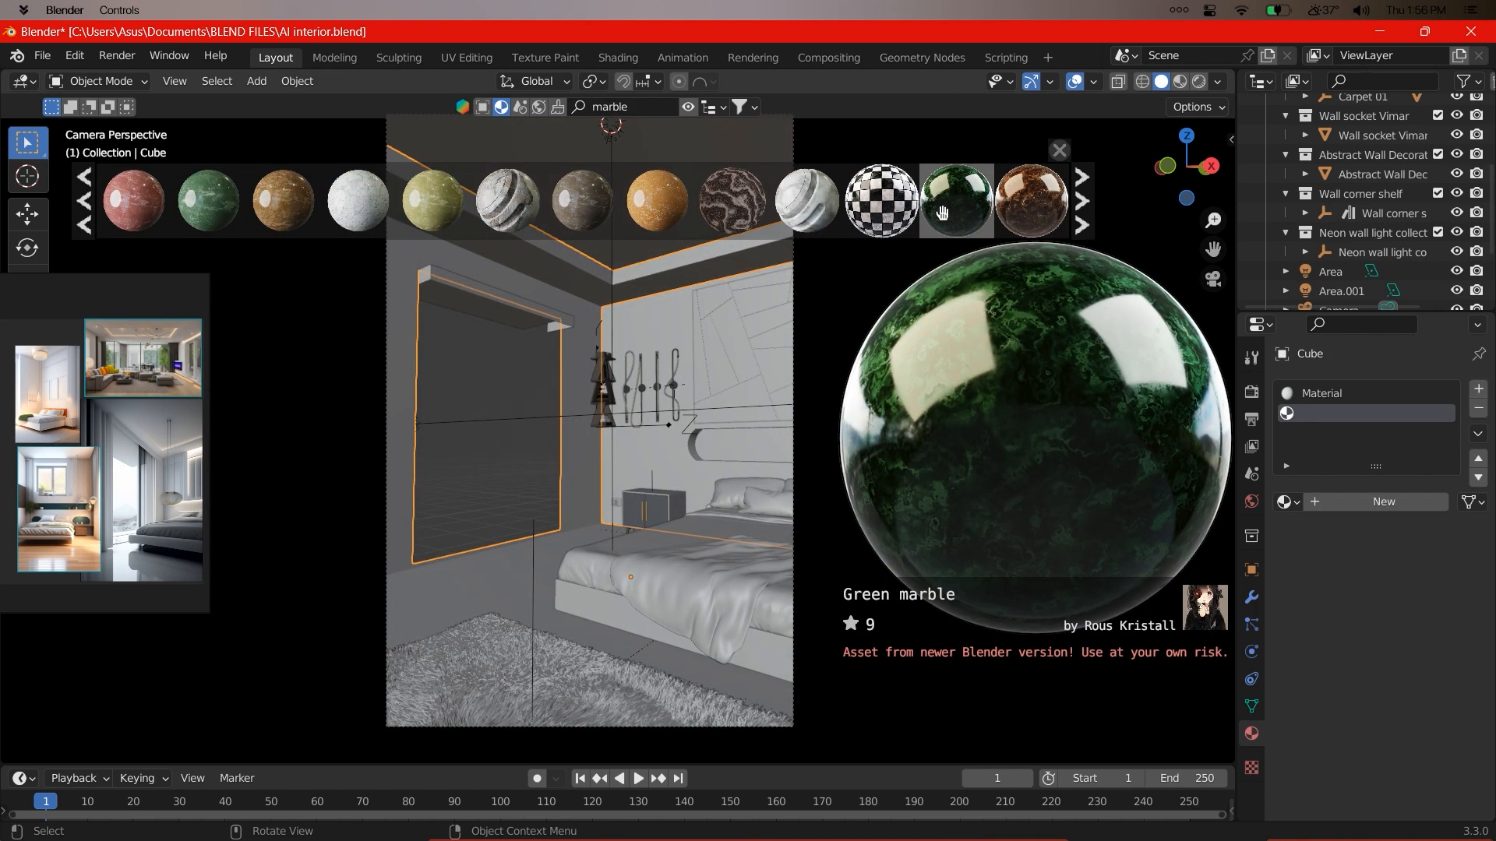
pyautogui.scroll(2, 943, 212)
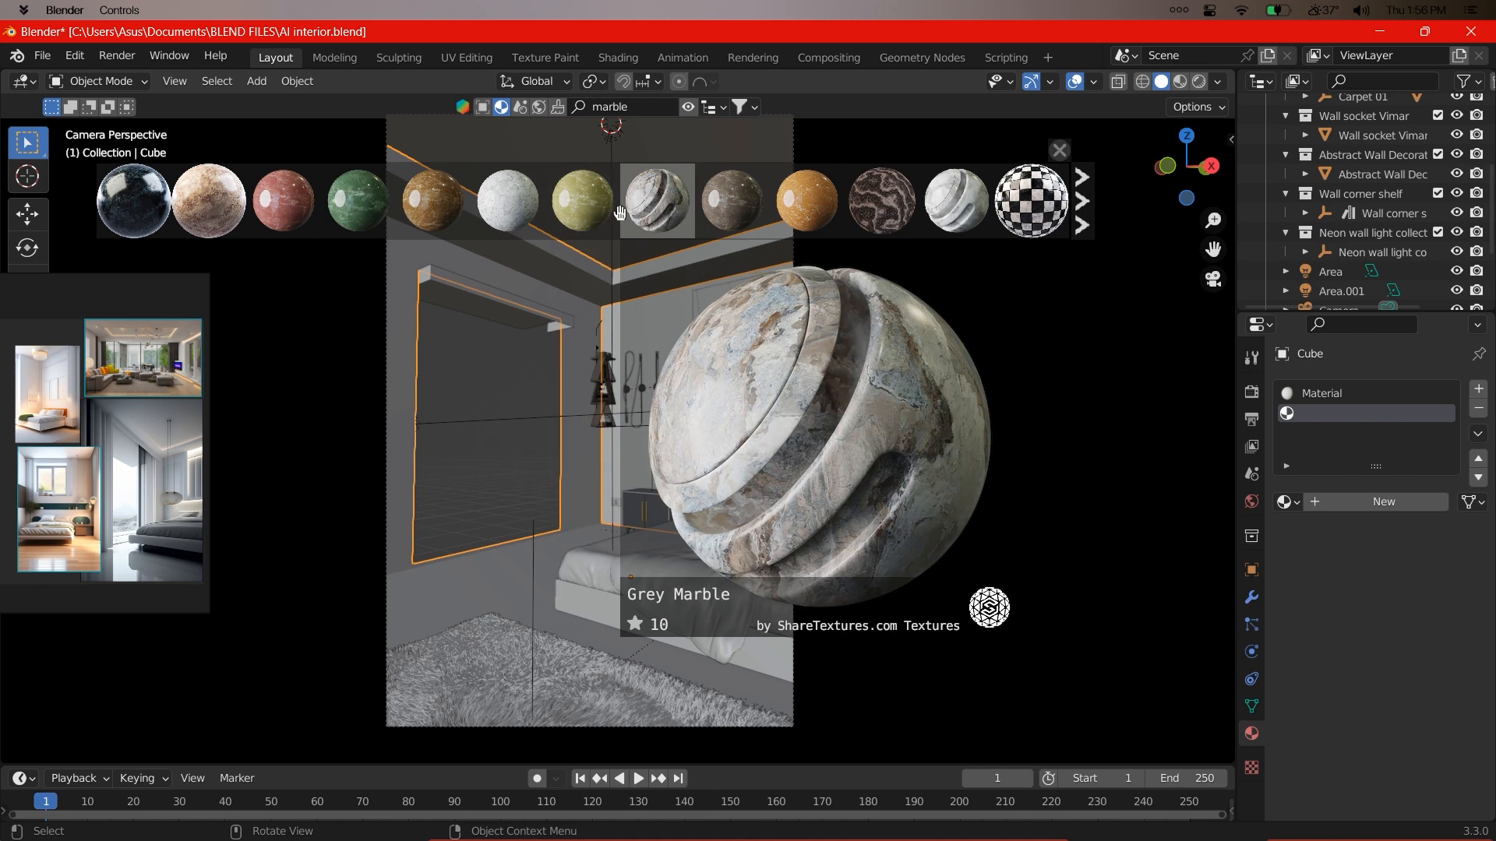
pyautogui.click(151, 360)
pyautogui.moveTo(159, 308); pyautogui.dragTo(24, 478)
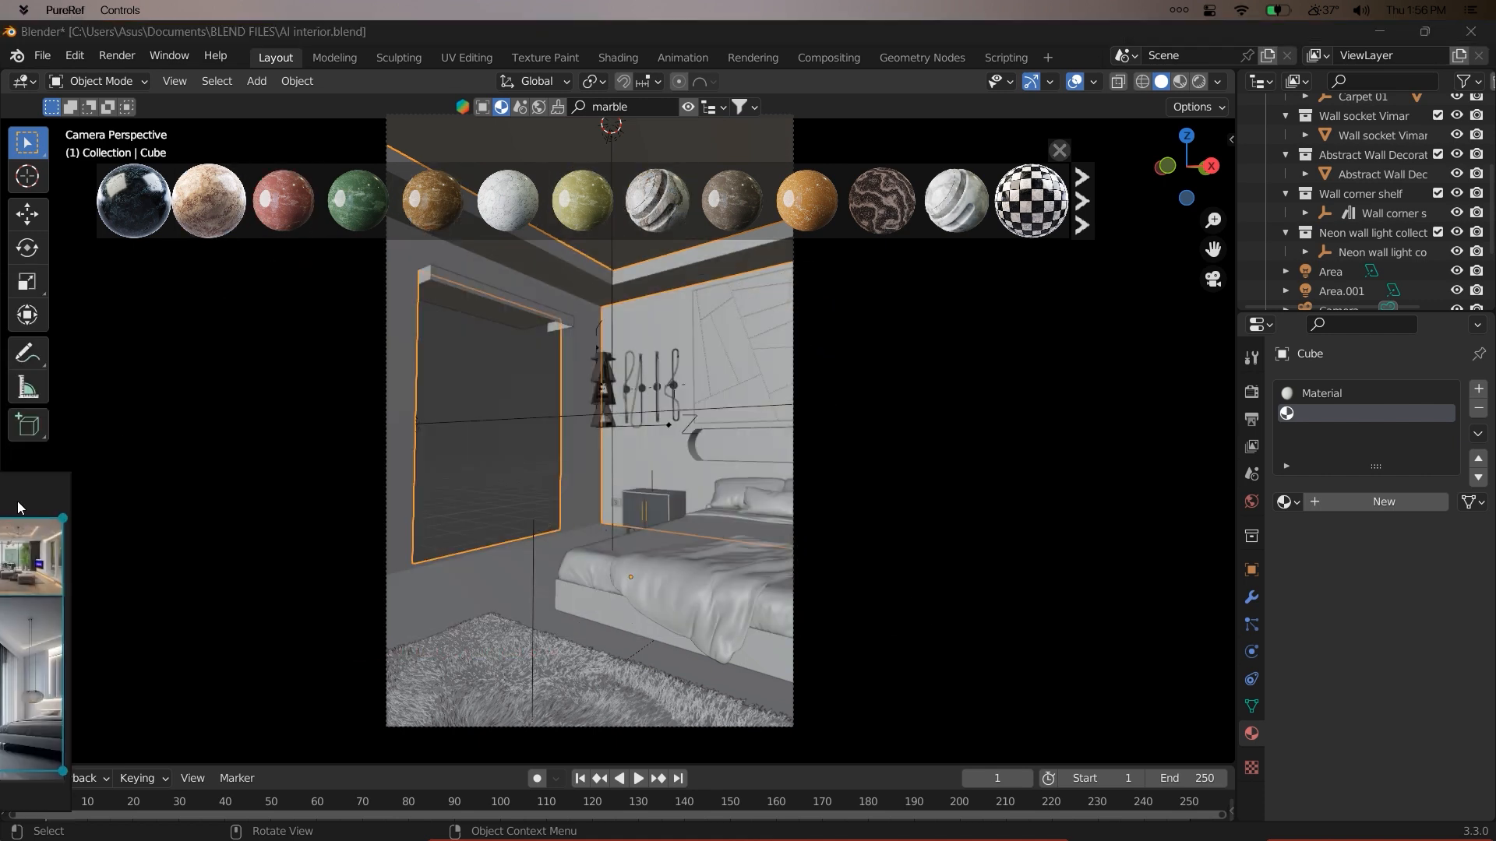
# - Apply the white Marble 7 material to the room mesh's empty second slot and check the floor in rendered shading
pyautogui.moveTo(201, 190)
pyautogui.moveTo(508, 200); pyautogui.dragTo(589, 497)
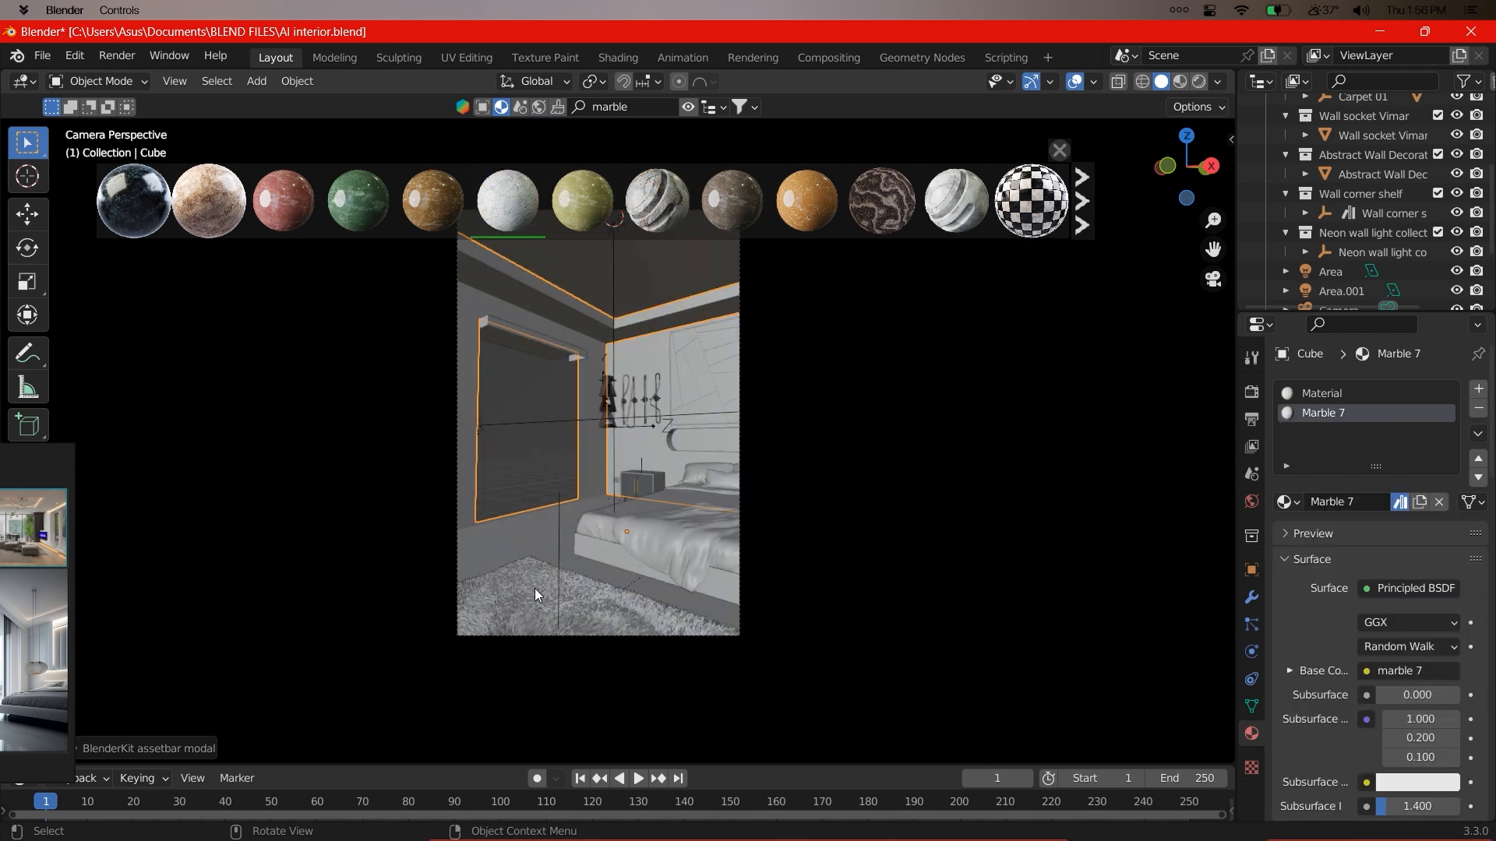
pyautogui.scroll(1, 534, 588)
pyautogui.press('z')
pyautogui.click(645, 391)
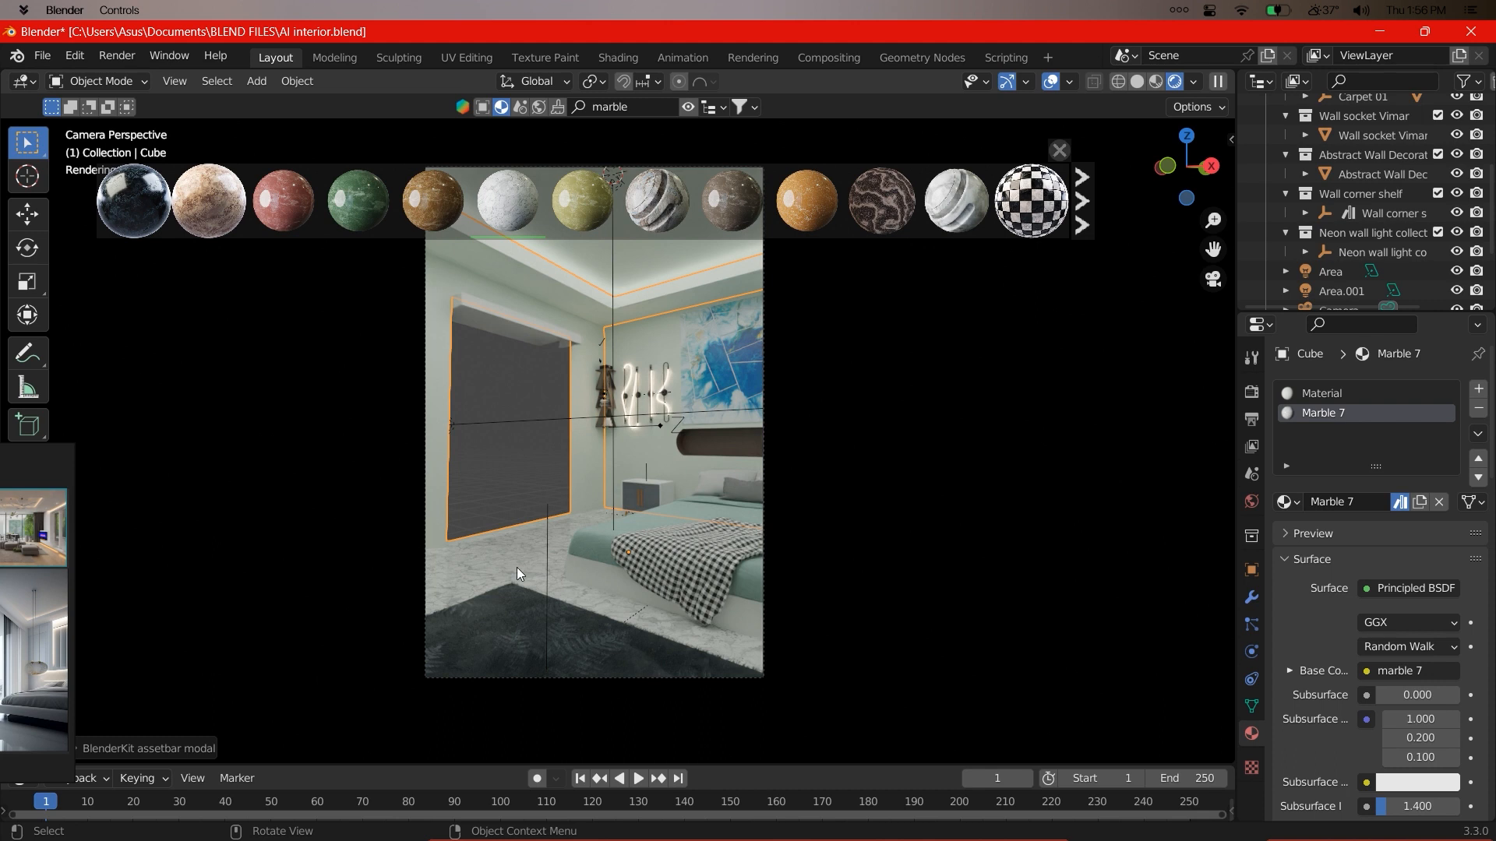
pyautogui.click(1137, 81)
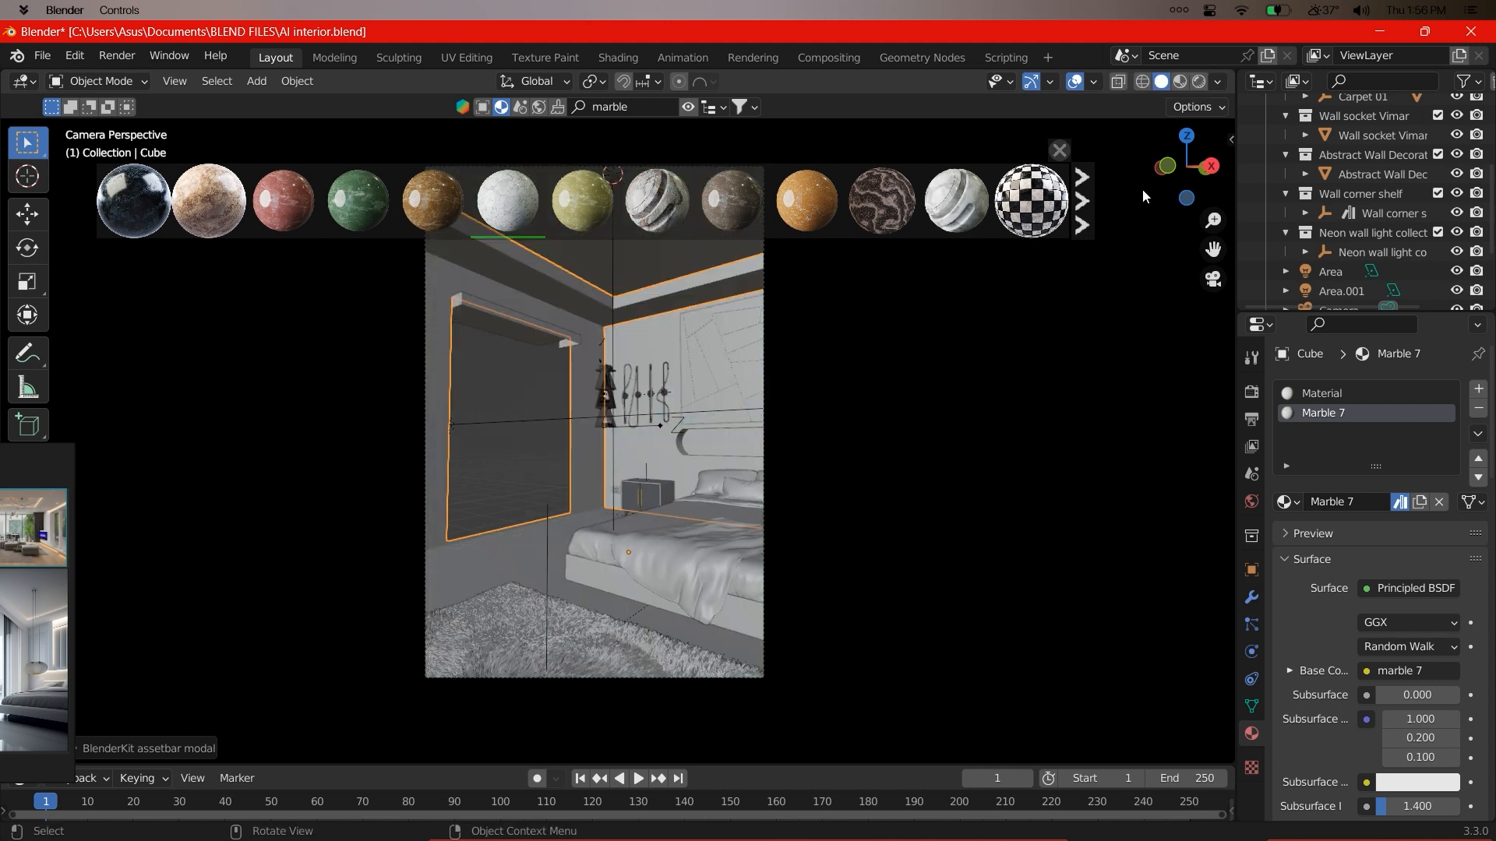
# - Split the 3D viewport and open a Shader Editor beside it on the marble's Poliigon Uber Mapping node
pyautogui.moveTo(1219, 69); pyautogui.dragTo(736, 81)
pyautogui.click(765, 81)
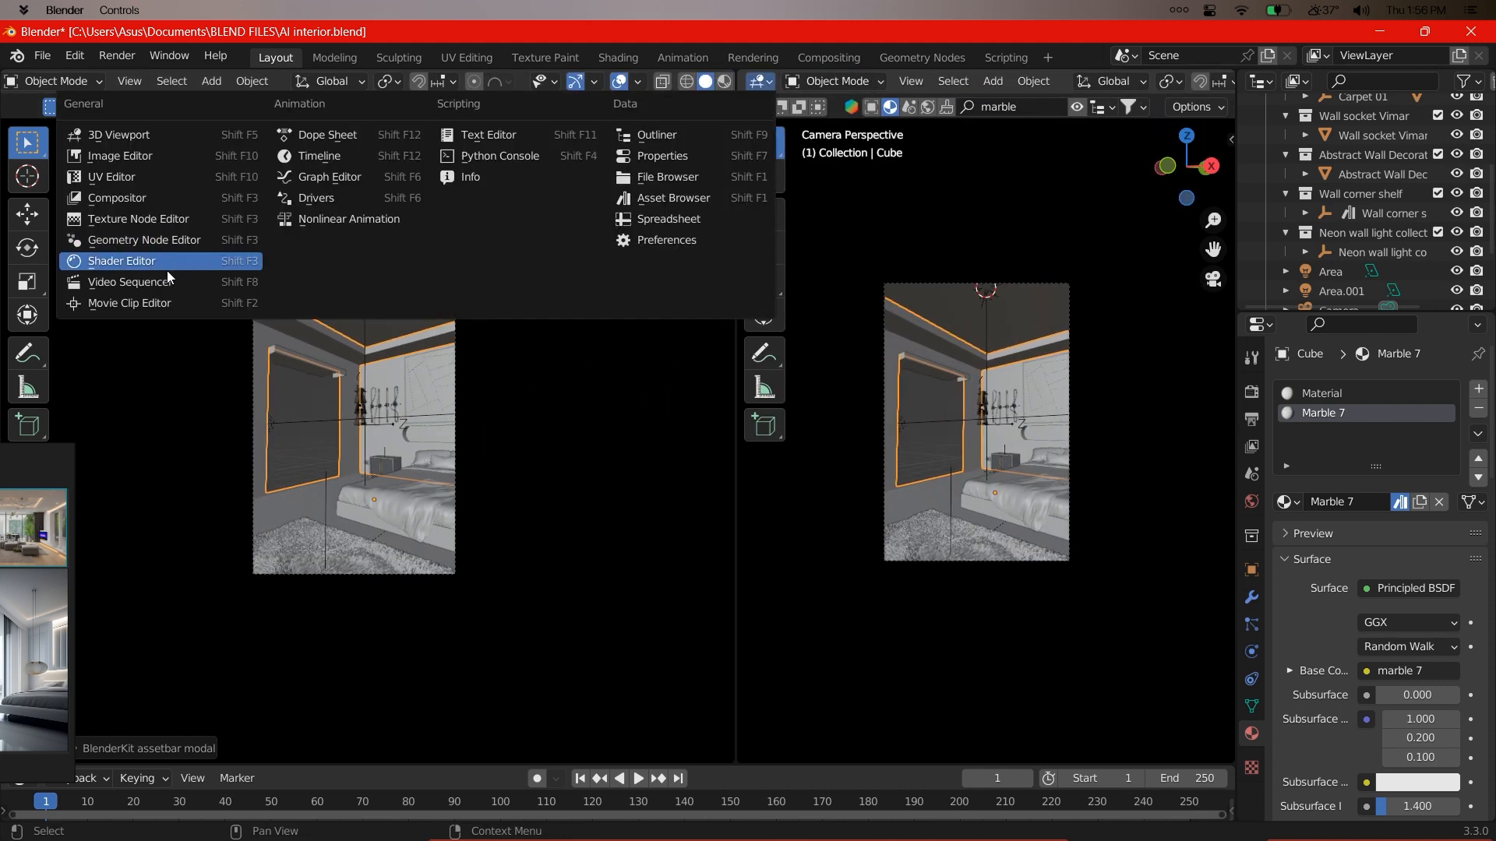
pyautogui.click(167, 265)
pyautogui.moveTo(846, 369); pyautogui.dragTo(740, 286, button='middle')
pyautogui.scroll(5, 812, 381)
pyautogui.scroll(4, 740, 285)
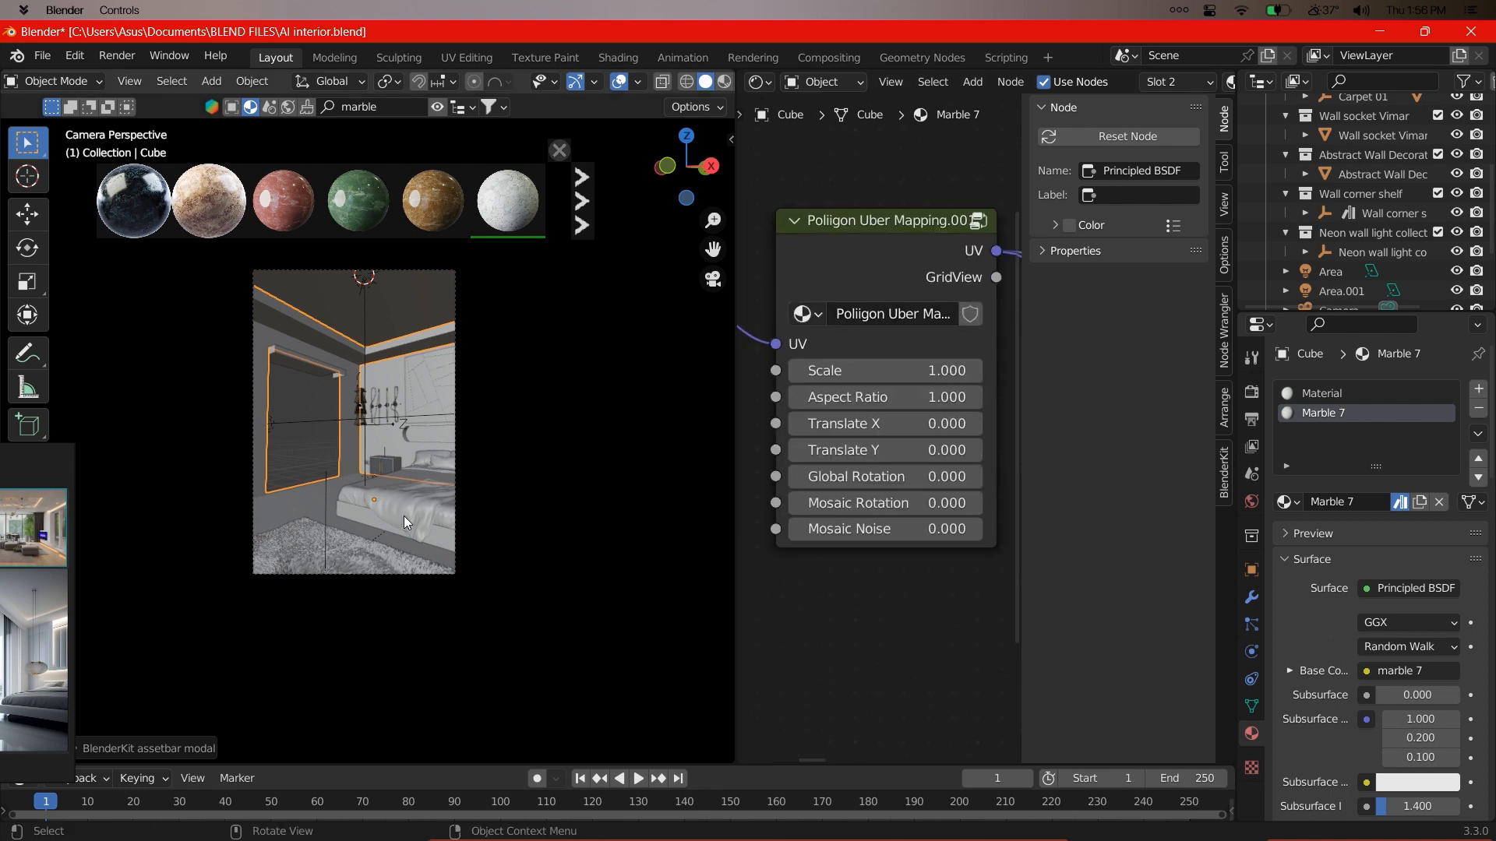
# - Show the floor up close in material preview shading and close the marble search results
pyautogui.press('z')
pyautogui.scroll(3, 437, 606)
pyautogui.scroll(5, 495, 402)
pyautogui.keyDown('shift'); pyautogui.moveTo(350, 606); pyautogui.dragTo(474, 460, button='middle'); pyautogui.keyUp('shift')
pyautogui.scroll(6, 473, 461)
pyautogui.scroll(-4, 473, 460)
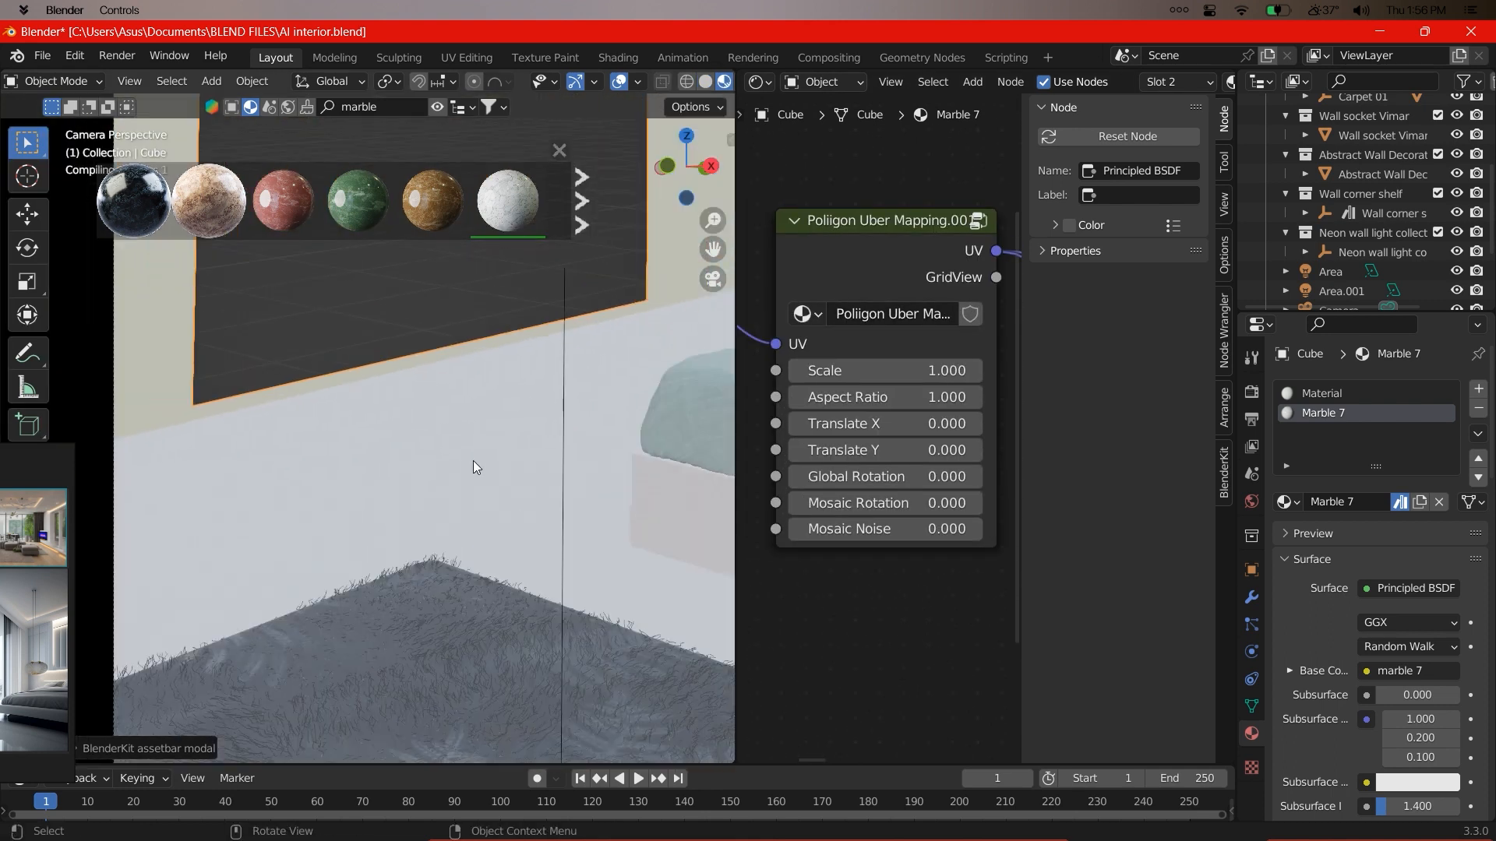
pyautogui.click(559, 150)
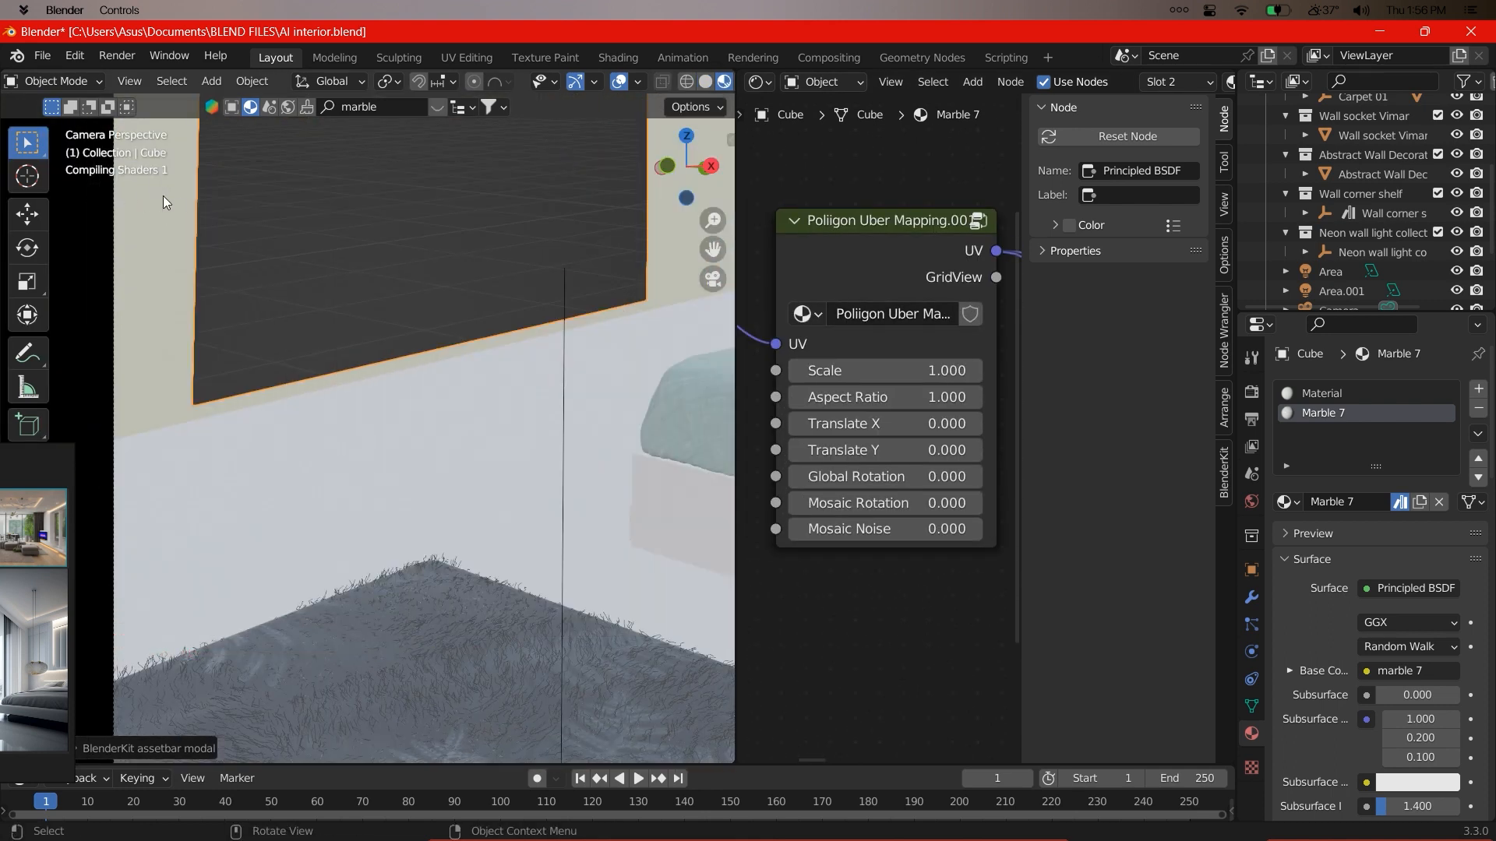
# - Set the Scale of the marble's Poliigon Uber Mapping node to 0.170
pyautogui.scroll(-5, 634, 335)
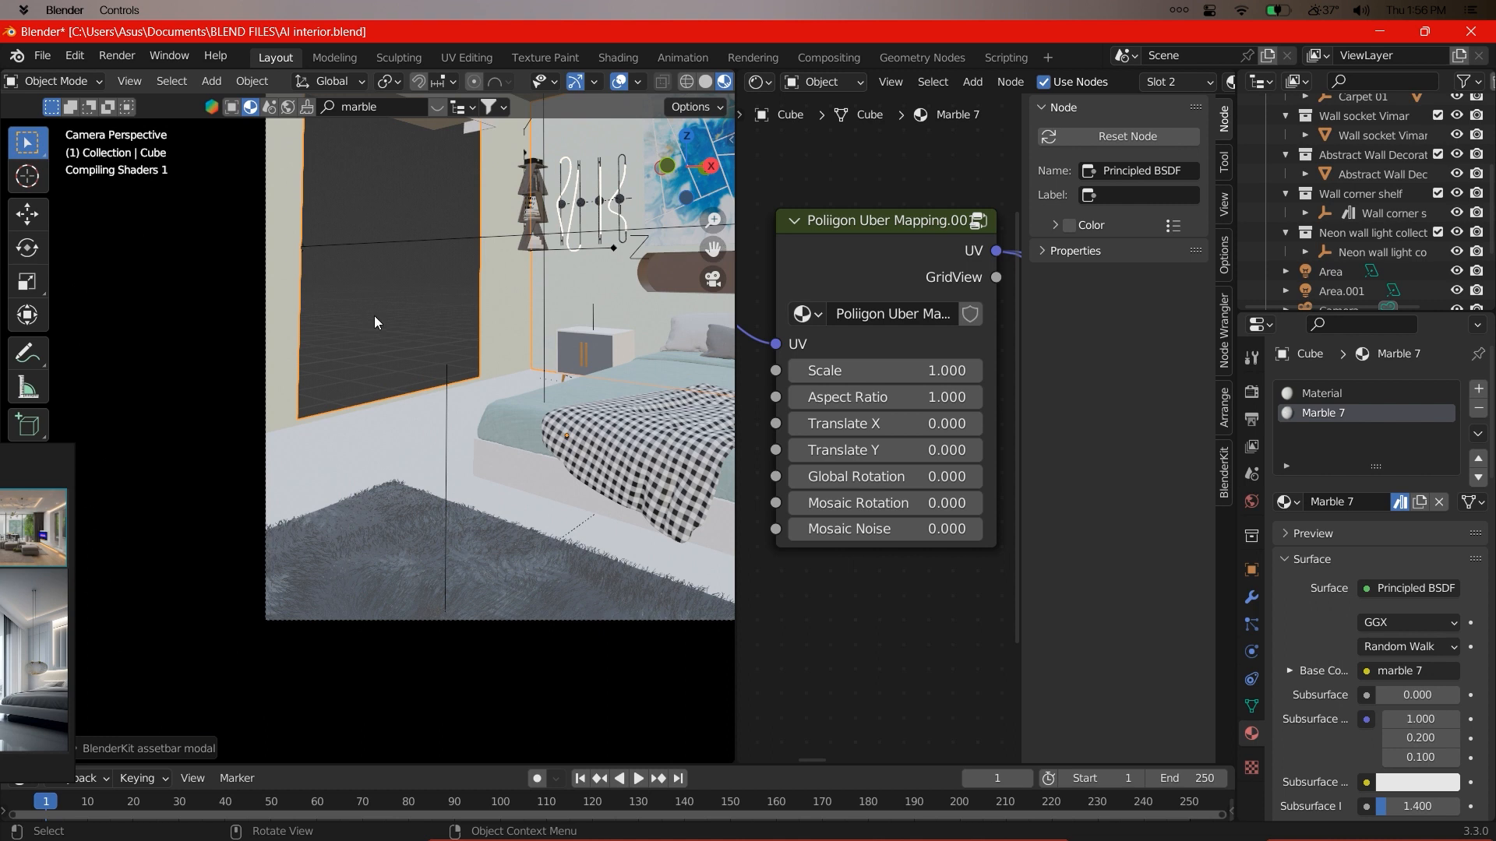
pyautogui.scroll(-1, 382, 321)
pyautogui.scroll(7, 466, 337)
pyautogui.scroll(-4, 857, 399)
pyautogui.moveTo(857, 401); pyautogui.dragTo(574, 443, button='middle')
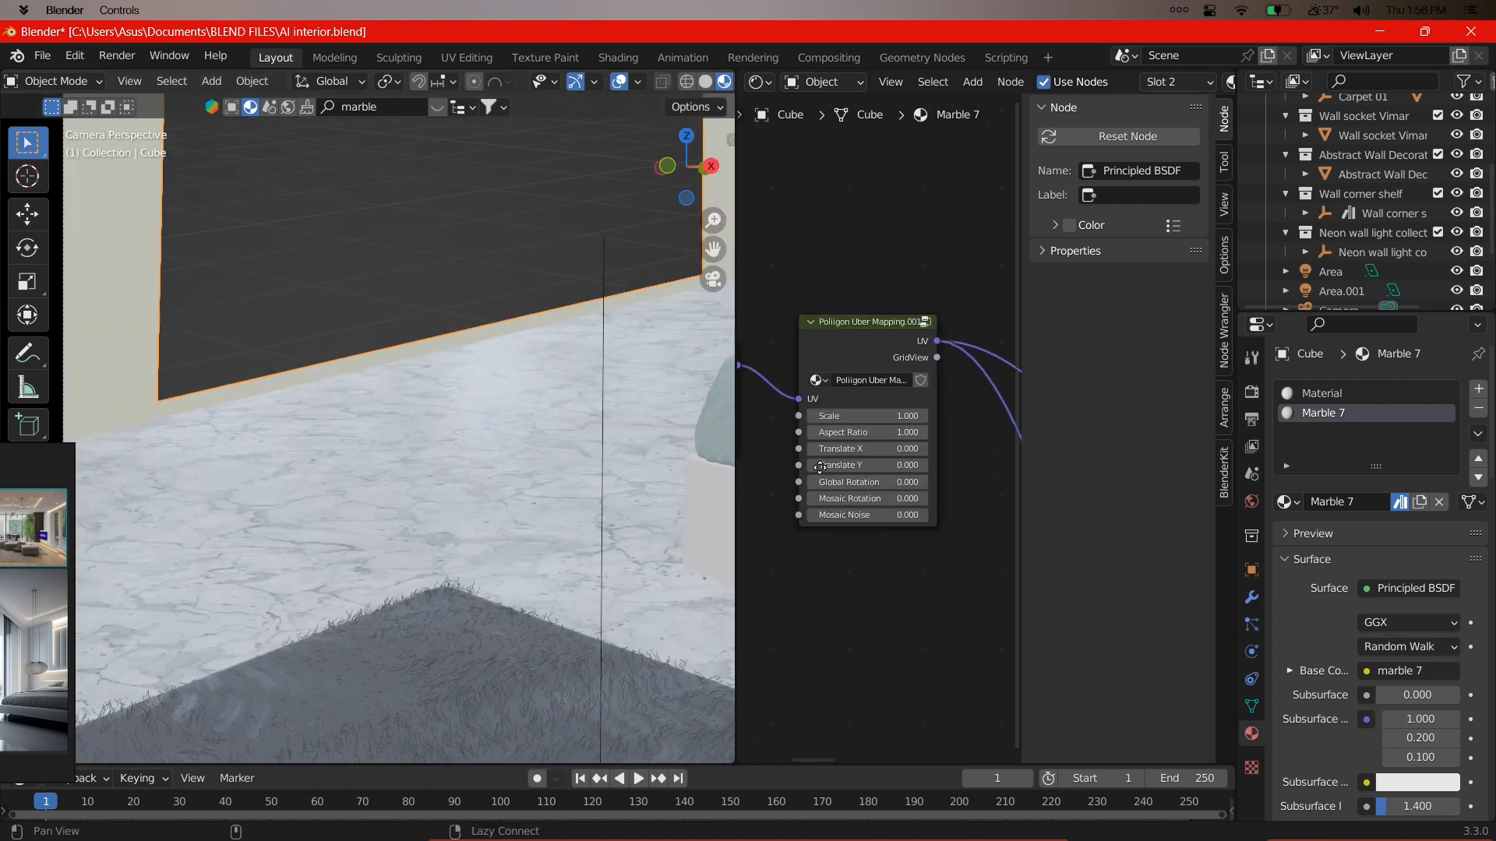
pyautogui.moveTo(919, 396); pyautogui.dragTo(895, 397)
# - Limit the render region to the lower part of the camera view and inspect the marble floor in rendered shading
pyautogui.scroll(-8, 605, 316)
pyautogui.keyDown('shift'); pyautogui.moveTo(606, 316); pyautogui.dragTo(554, 374, button='middle'); pyautogui.keyUp('shift')
pyautogui.hotkey('ctrl', 'b')
pyautogui.moveTo(190, 477); pyautogui.dragTo(698, 717)
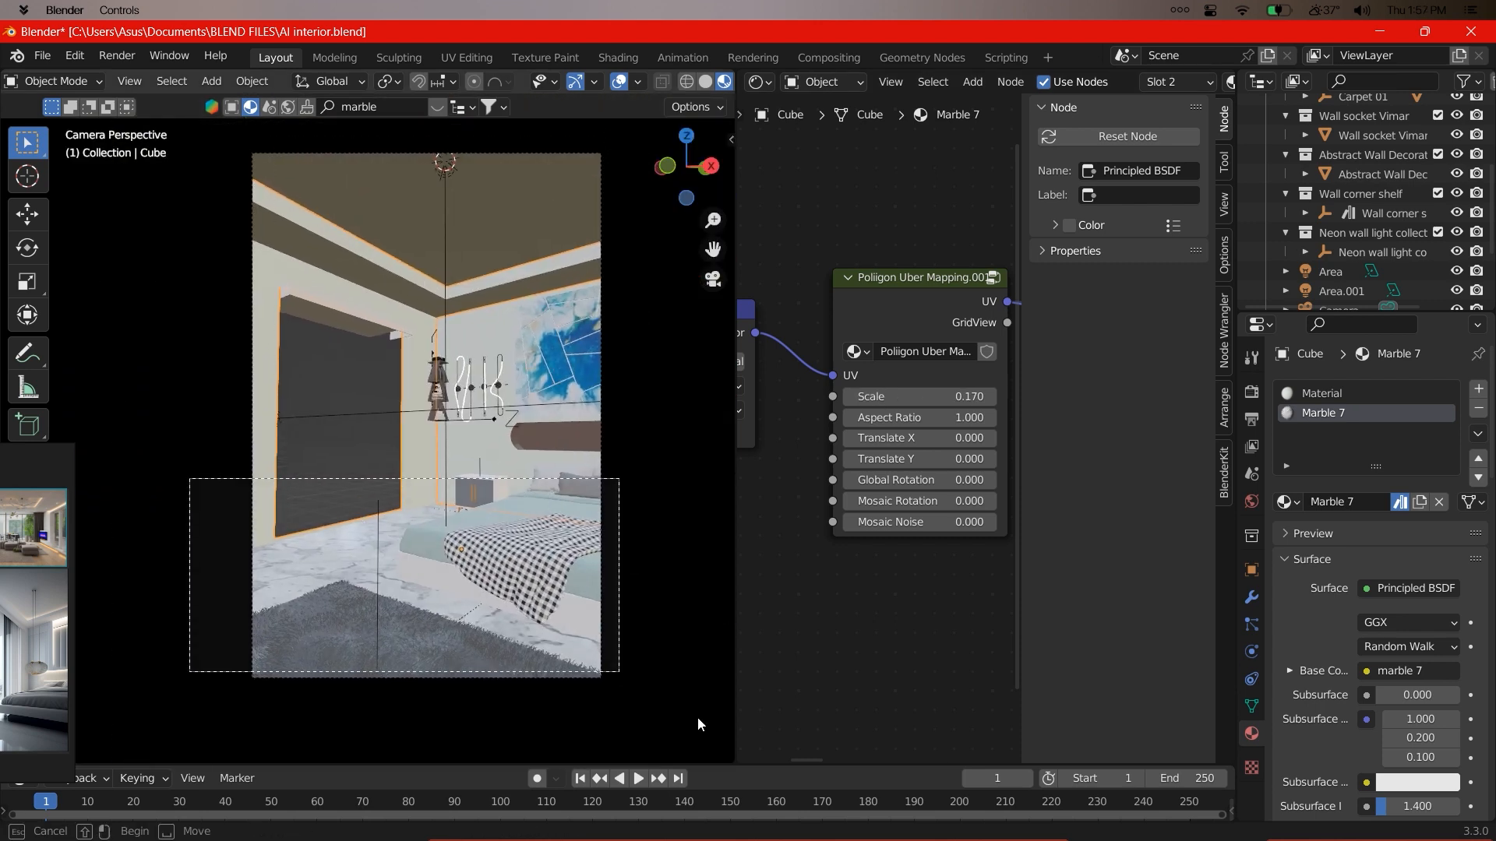
pyautogui.press('z')
pyautogui.click(624, 381)
pyautogui.keyDown('shift'); pyautogui.moveTo(562, 451); pyautogui.dragTo(640, 230, button='middle'); pyautogui.keyUp('shift')
pyautogui.scroll(2, 640, 229)
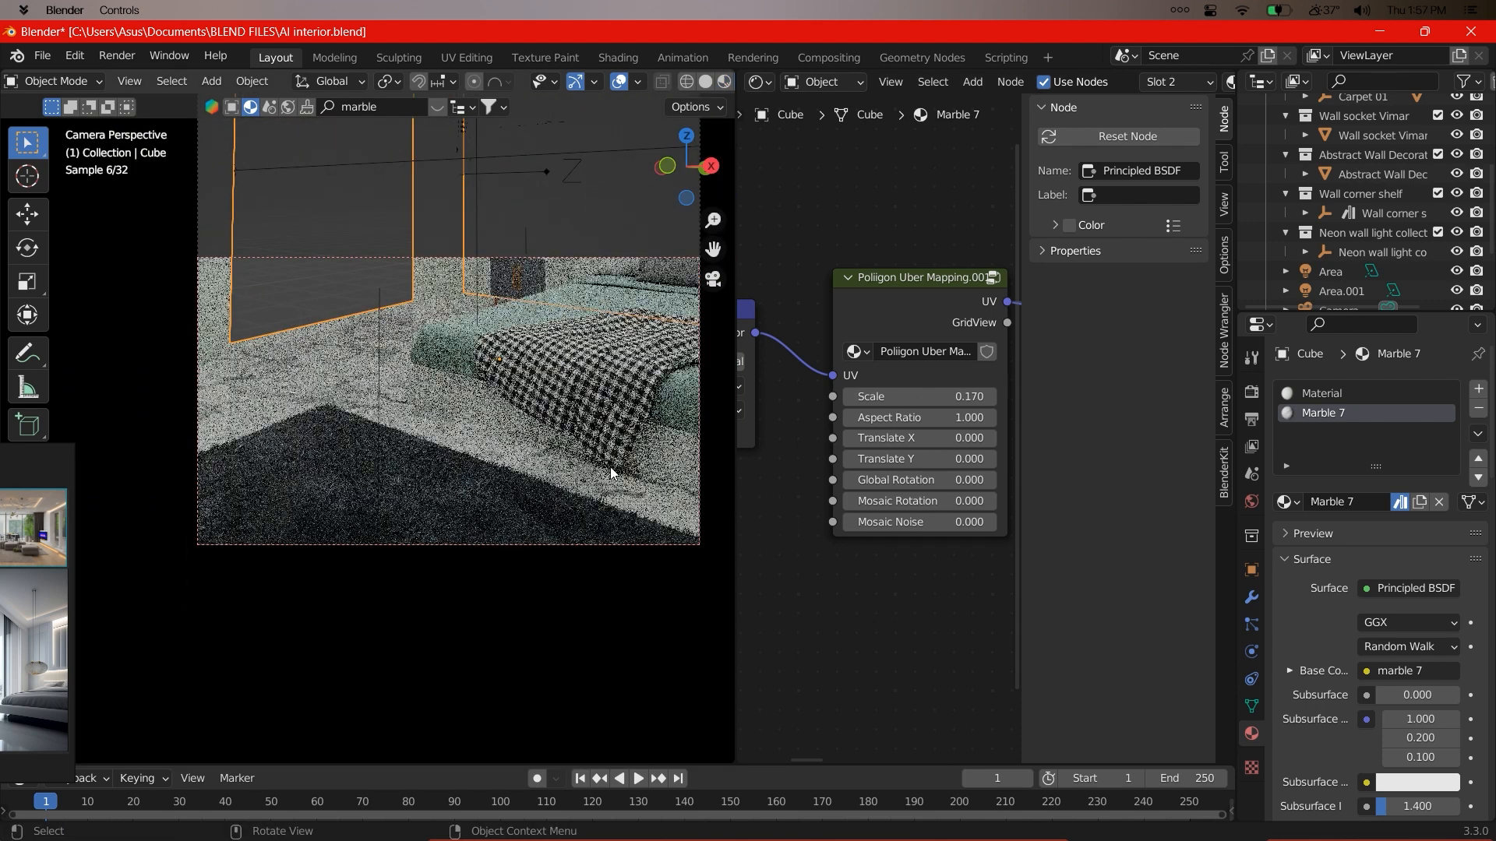
pyautogui.click(320, 288)
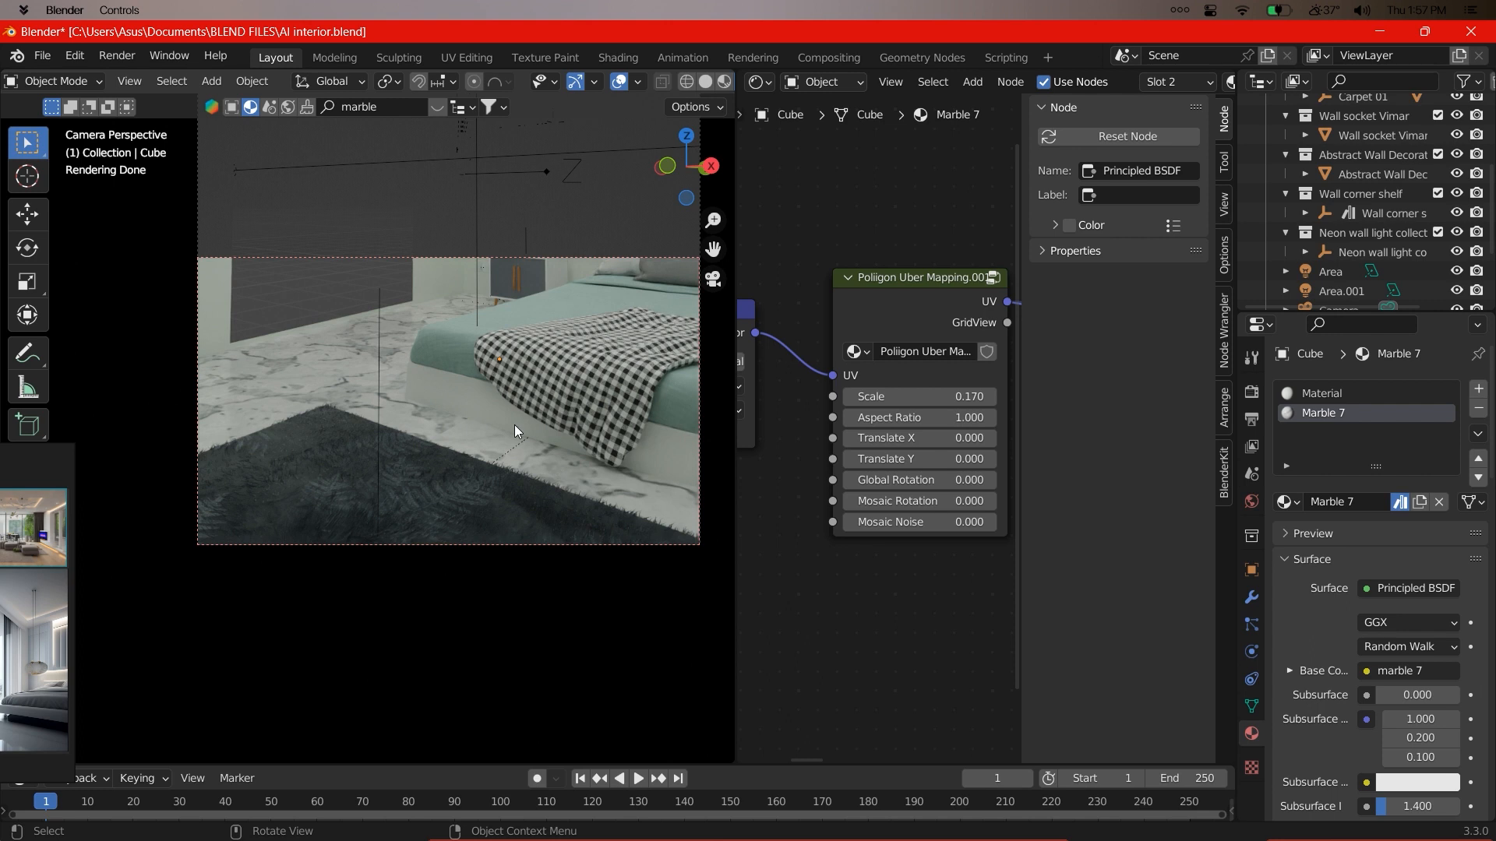
# - Return to solid shading and extend the render region over the whole camera frame
pyautogui.press('z')
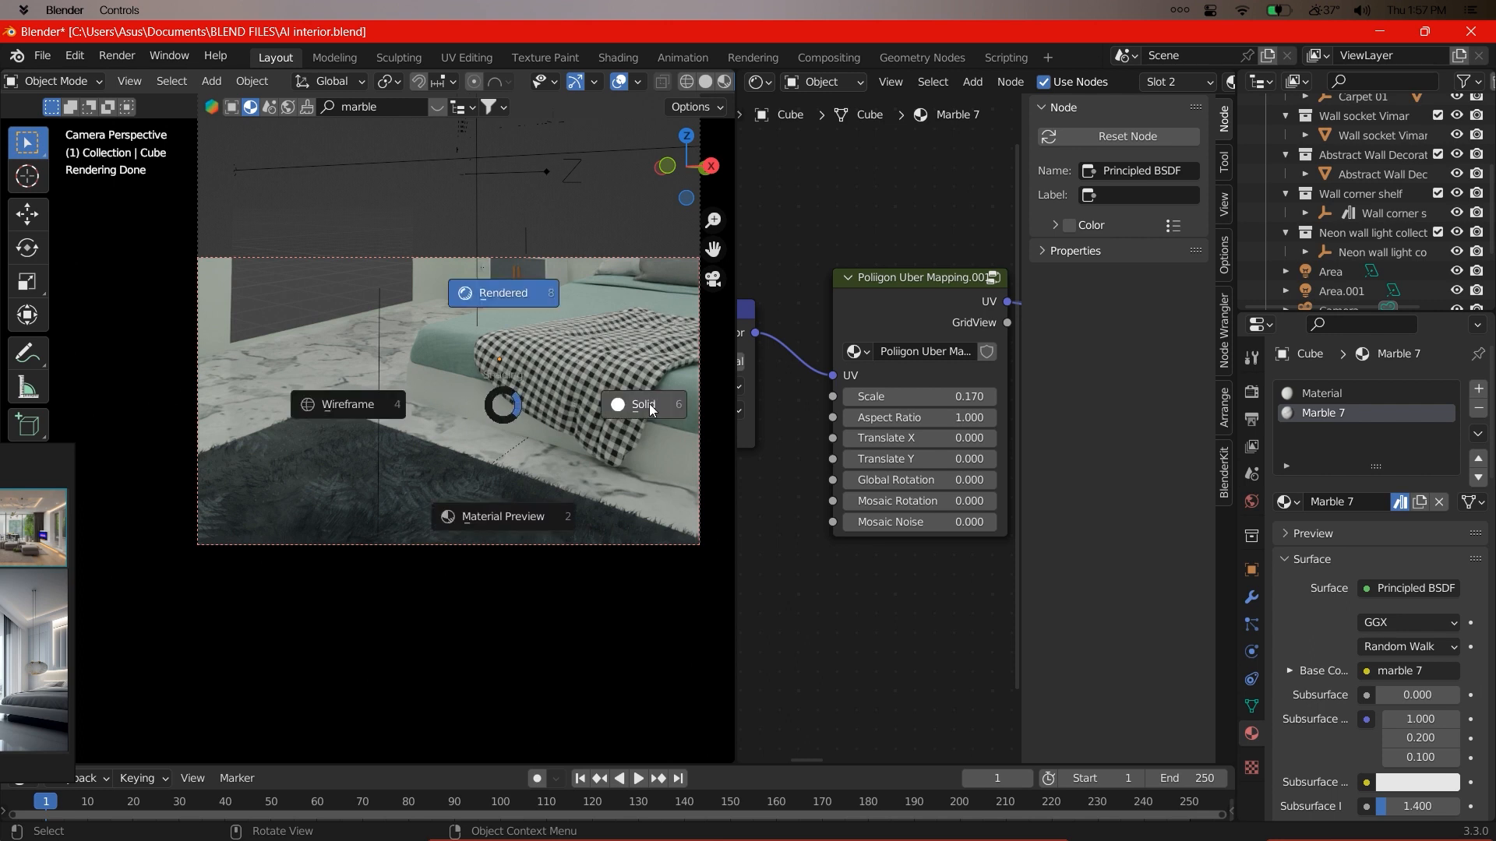
pyautogui.click(648, 403)
pyautogui.scroll(-4, 561, 374)
pyautogui.keyDown('shift'); pyautogui.moveTo(472, 345); pyautogui.dragTo(472, 459, button='middle'); pyautogui.keyUp('shift')
pyautogui.hotkey('ctrl', 'b')
pyautogui.moveTo(282, 186); pyautogui.dragTo(537, 619)
pyautogui.scroll(2, 394, 464)
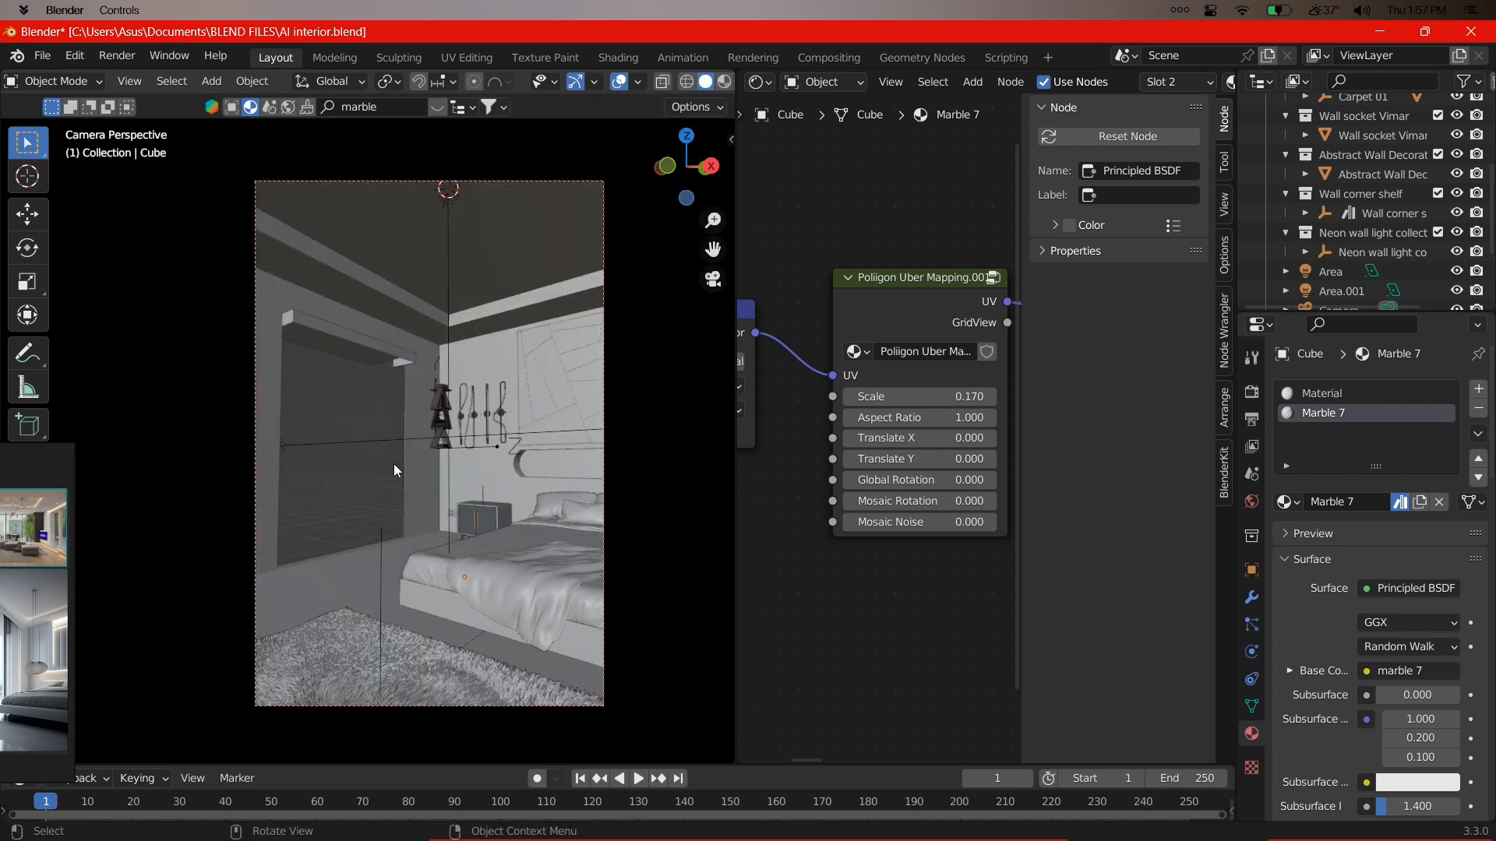
pyautogui.keyDown('shift'); pyautogui.moveTo(394, 464); pyautogui.dragTo(367, 464, button='middle'); pyautogui.keyUp('shift')
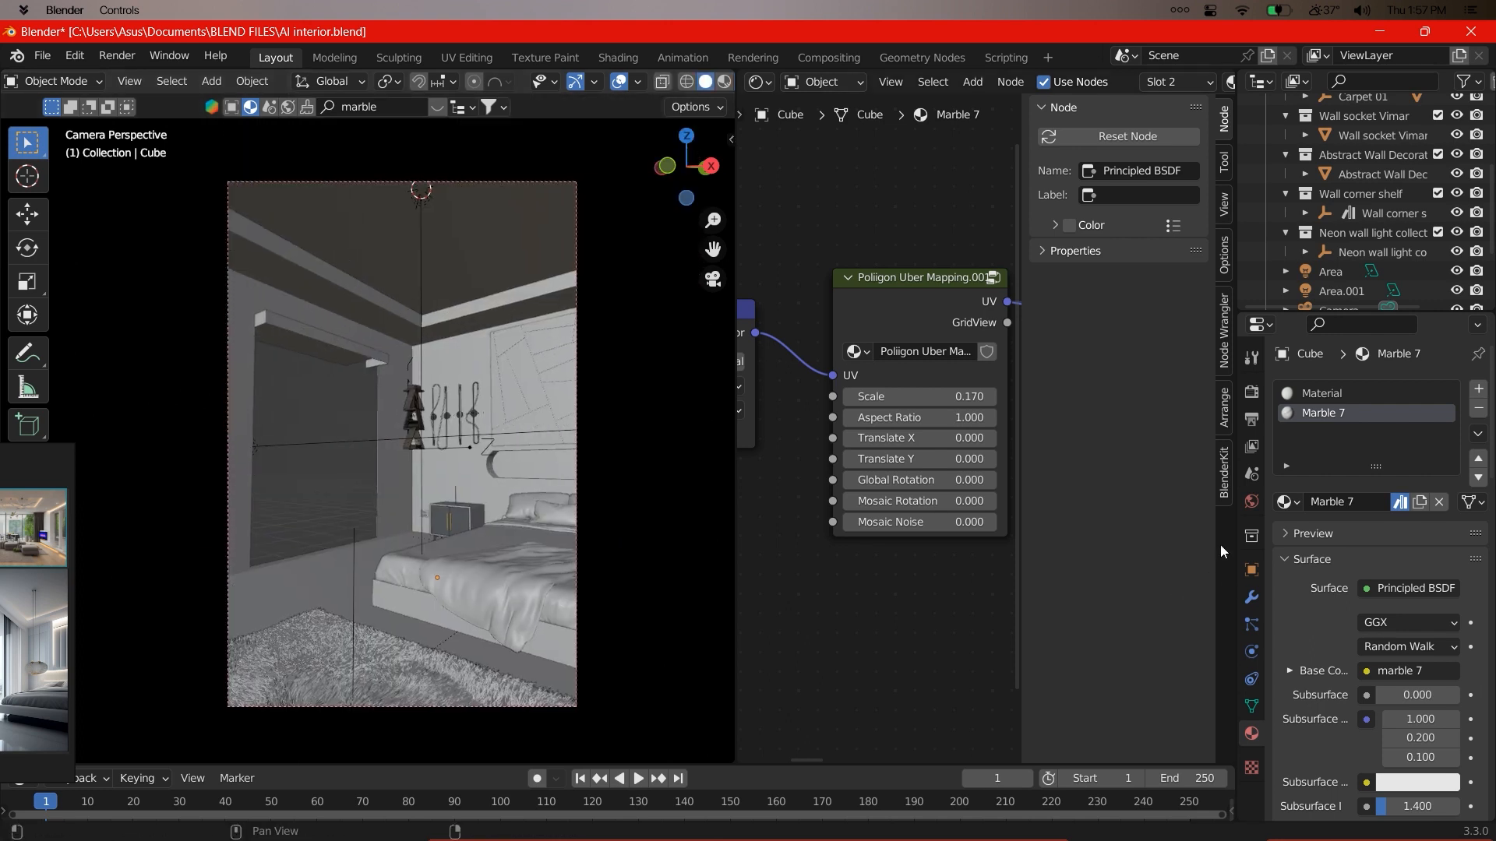
# - Use a Nishita Sky Texture as the world background color and preview the room in rendered shading
pyautogui.click(1251, 501)
pyautogui.click(1386, 473)
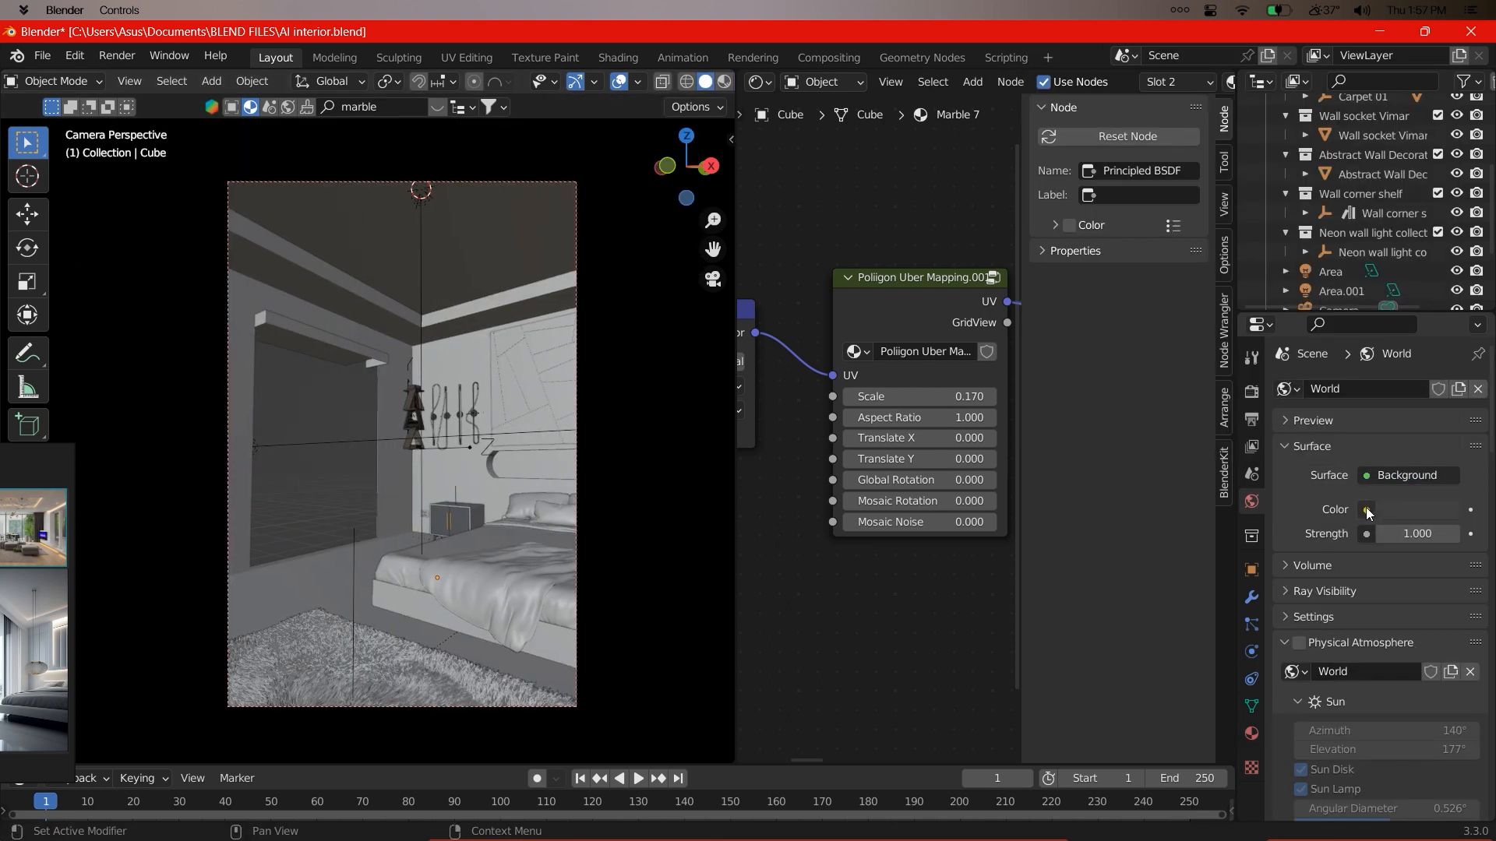
pyautogui.click(1365, 509)
pyautogui.click(831, 721)
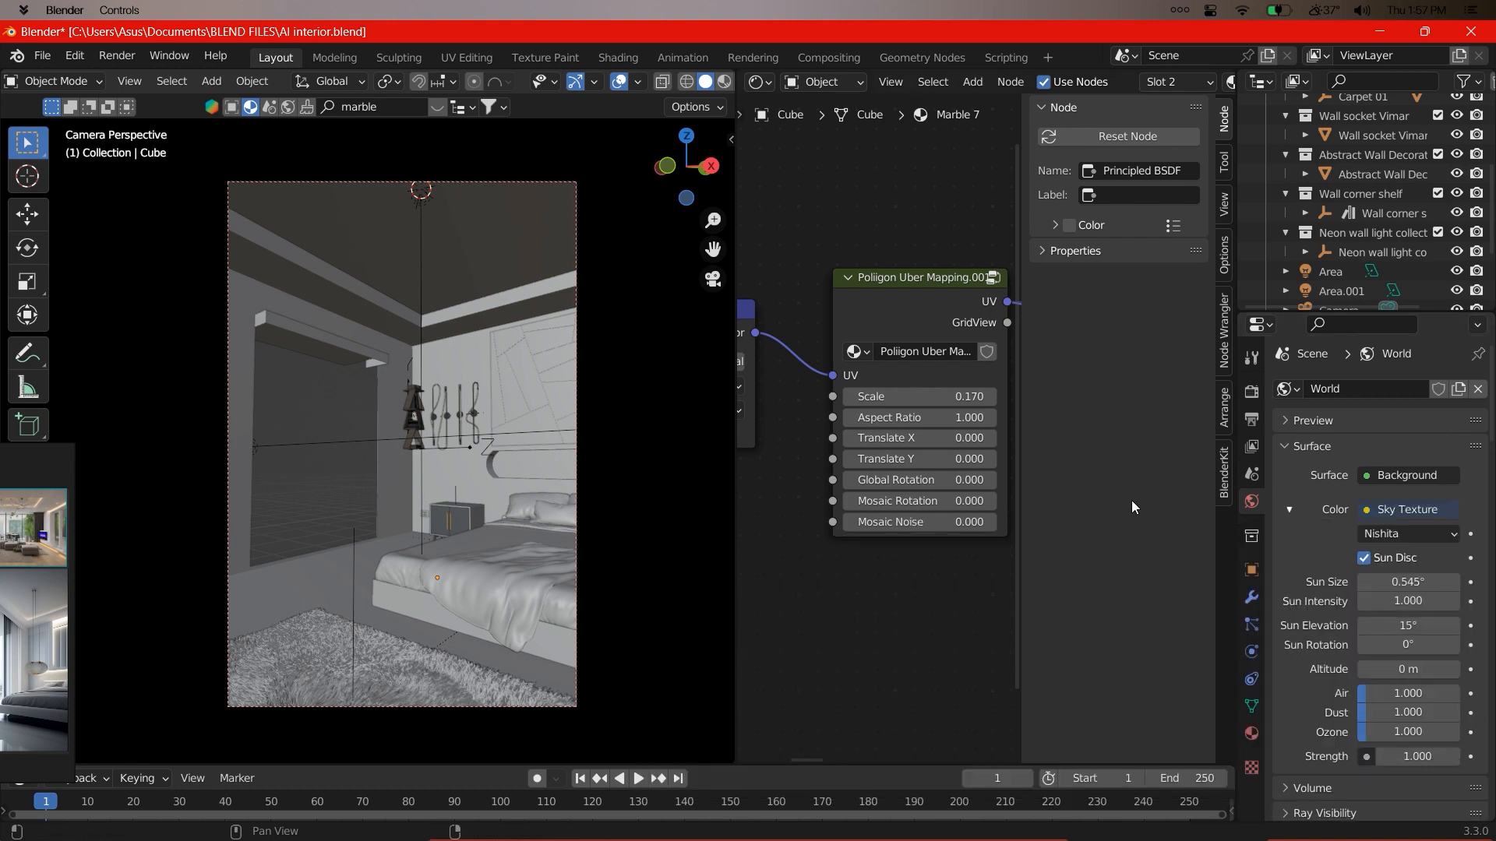
pyautogui.press('z')
pyautogui.click(603, 317)
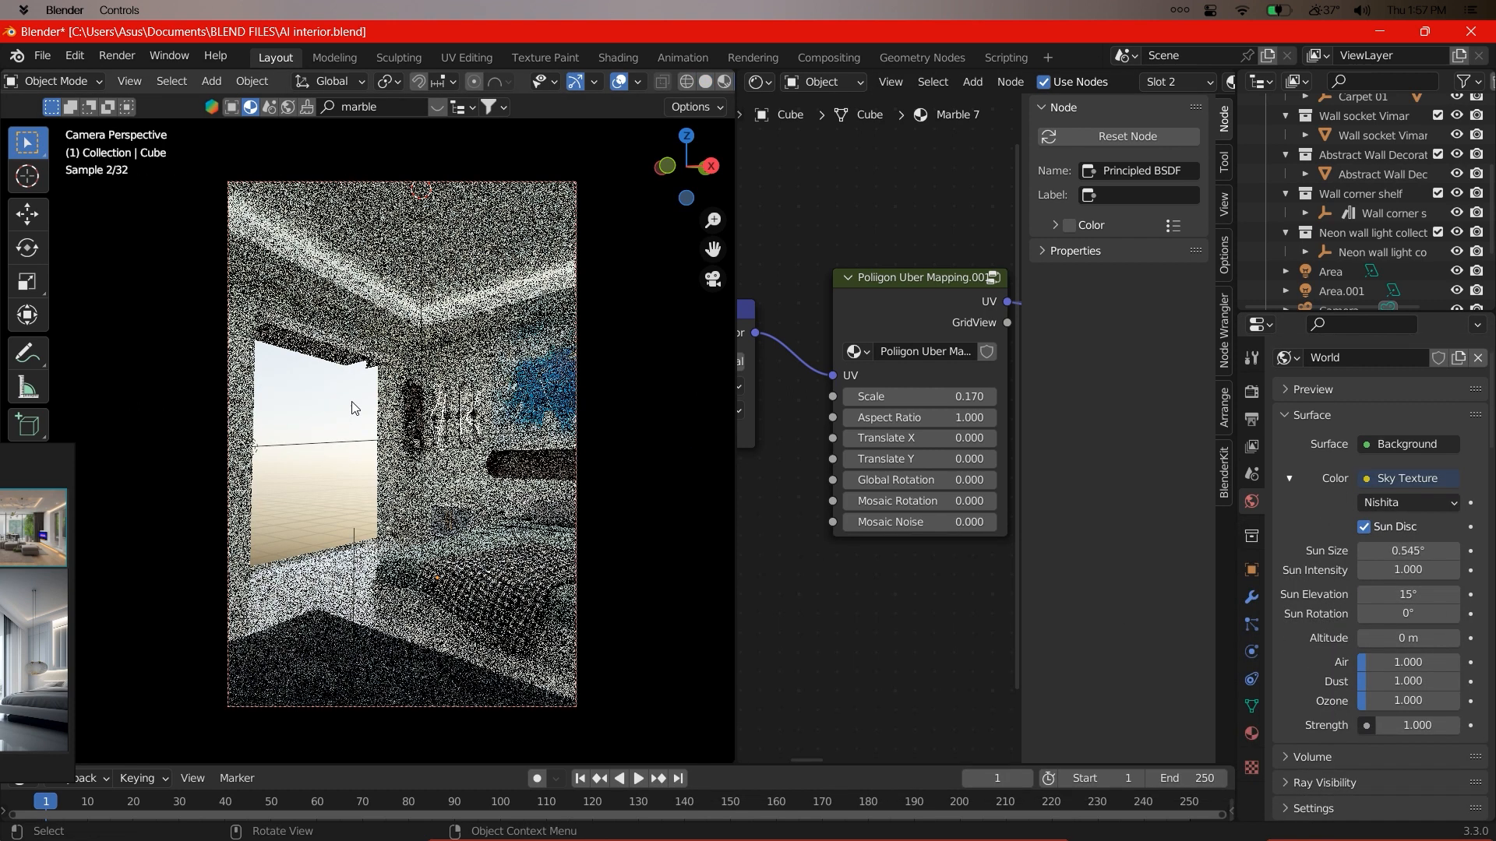
pyautogui.scroll(-2, 1427, 499)
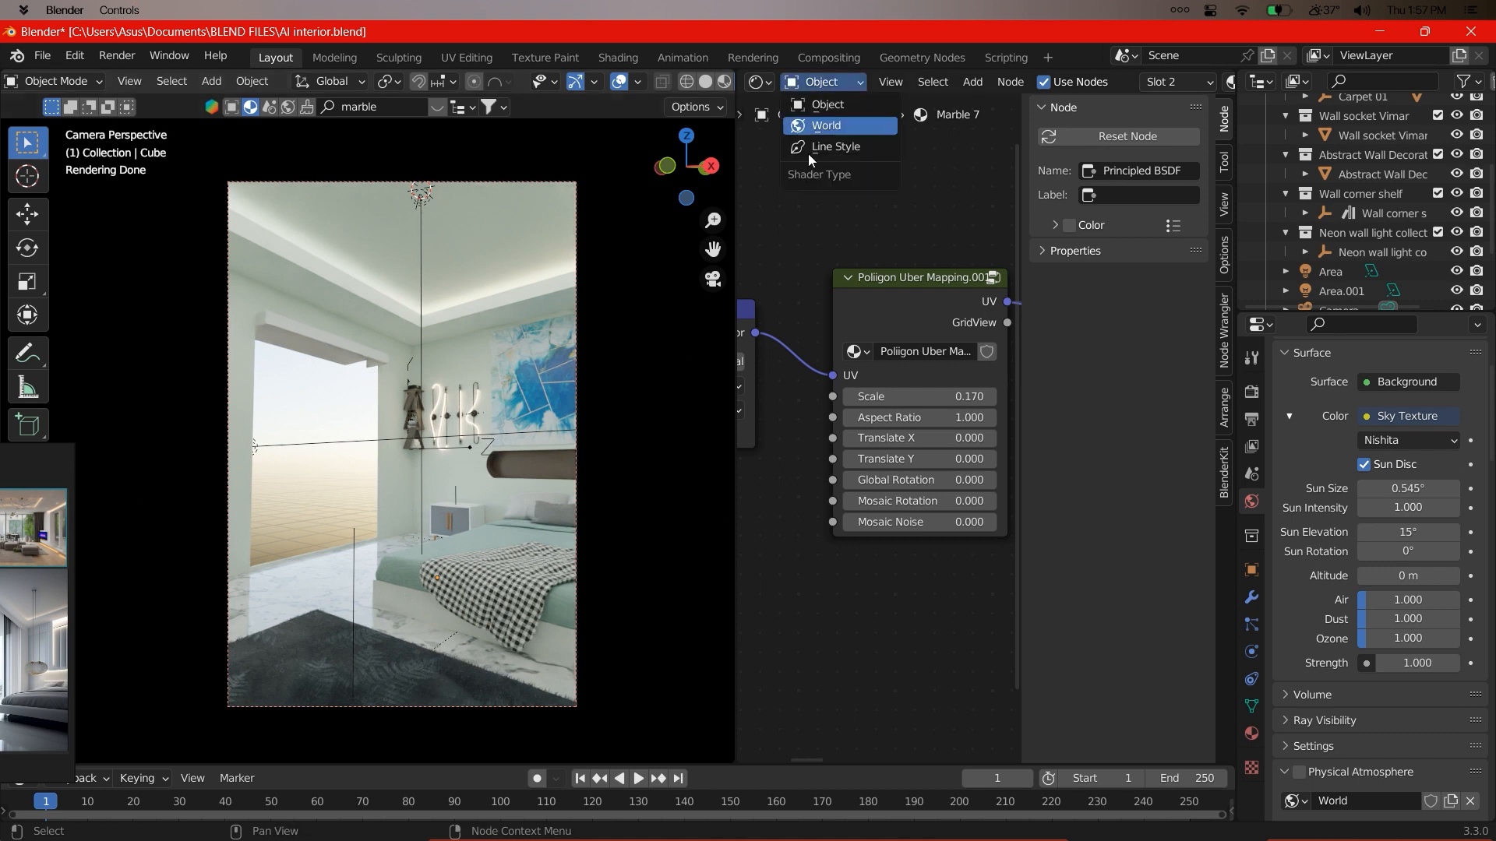
# - Display the world's shader nodes and view the whole room from outside the camera against the sky
pyautogui.click(826, 125)
pyautogui.moveTo(737, 385); pyautogui.dragTo(894, 425, button='middle')
pyautogui.scroll(12, 899, 452)
pyautogui.scroll(-2, 503, 396)
pyautogui.moveTo(503, 395); pyautogui.dragTo(578, 423, button='middle')
pyautogui.scroll(-7, 499, 400)
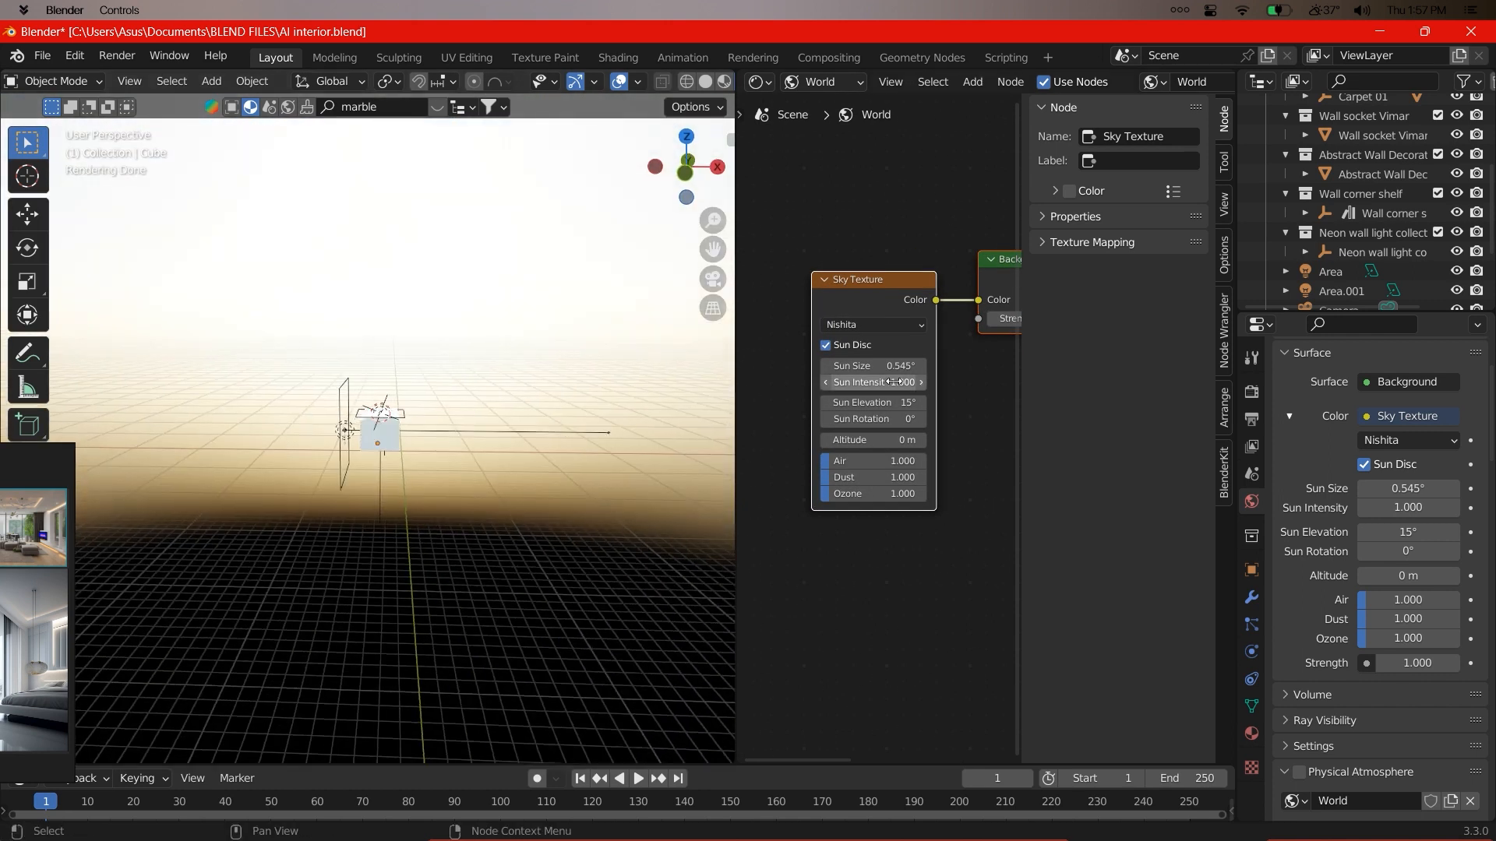
# - Set the Sky Texture's sun rotation to -43.9° and sun elevation to 28.6°, judging the light through the camera
pyautogui.moveTo(880, 419); pyautogui.dragTo(668, 419)
pyautogui.moveTo(179, 409); pyautogui.dragTo(251, 399, button='middle')
pyautogui.press('KP_0')
pyautogui.moveTo(894, 425); pyautogui.dragTo(876, 436, button='middle')
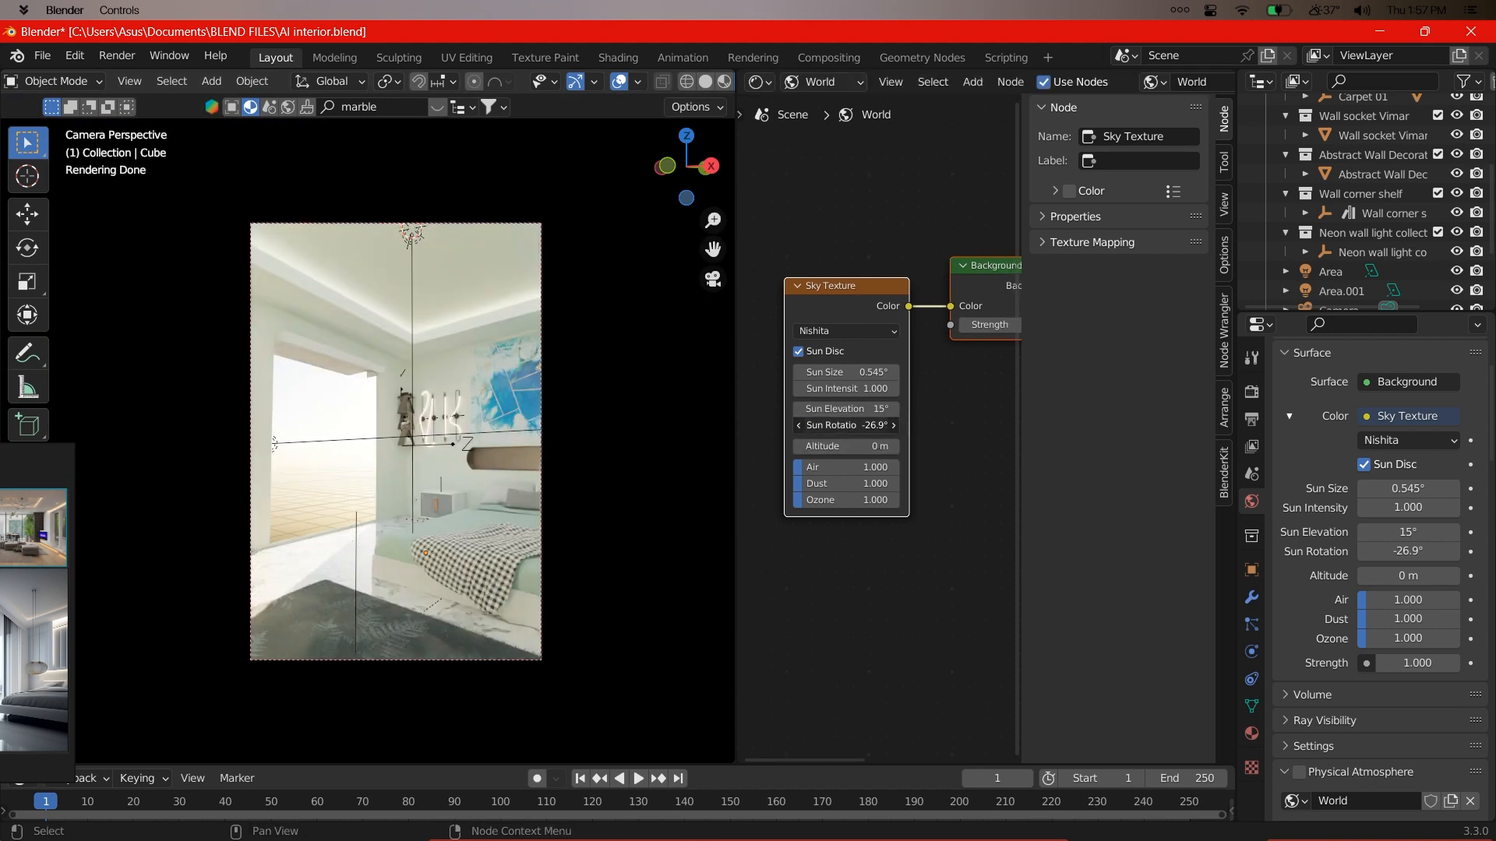
pyautogui.moveTo(876, 425); pyautogui.dragTo(867, 424)
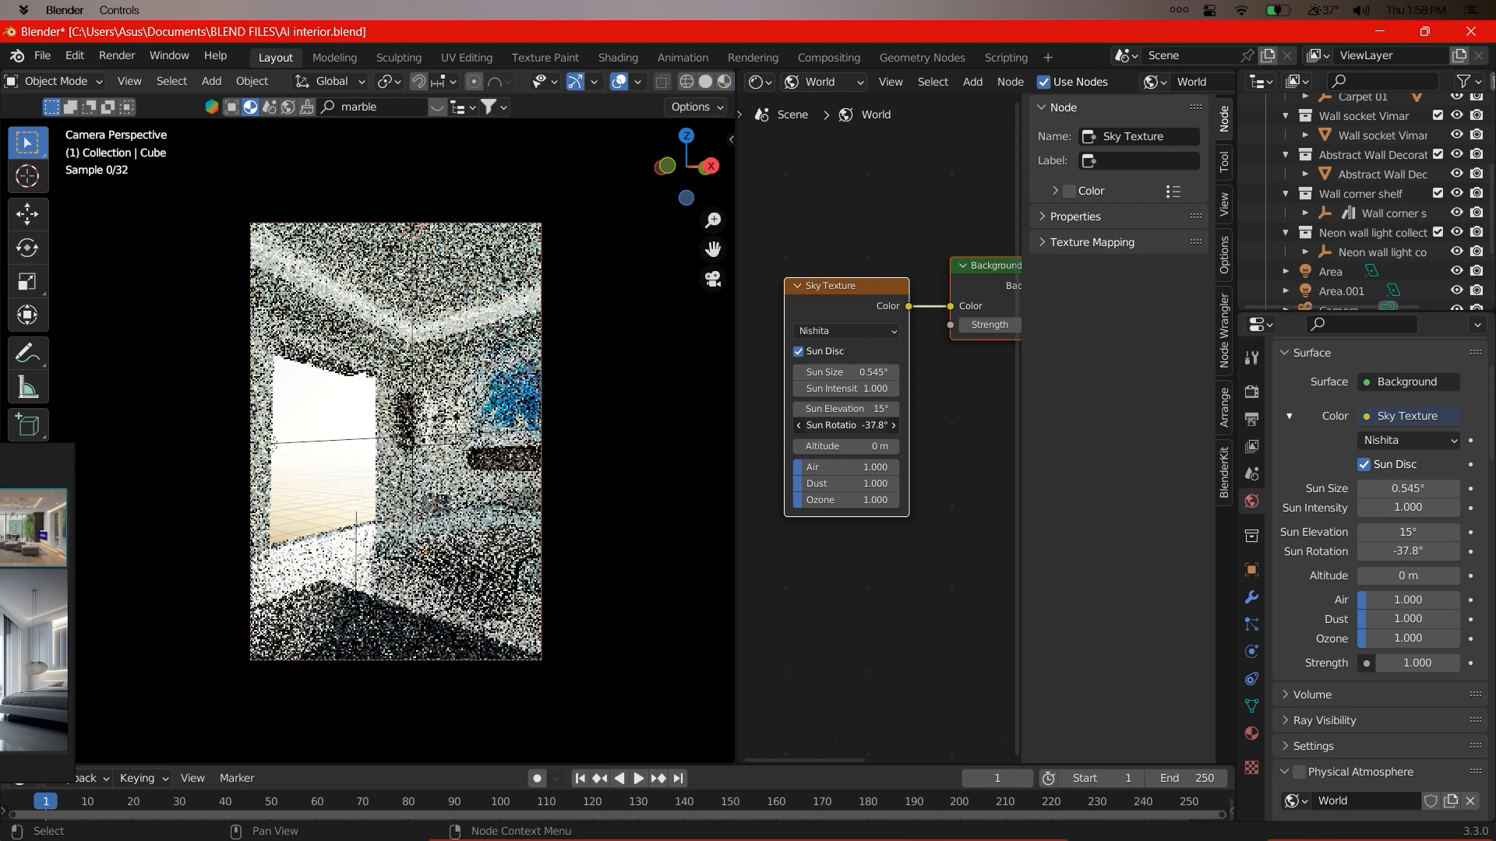
pyautogui.moveTo(757, 425); pyautogui.dragTo(744, 426)
pyautogui.keyDown('shift'); pyautogui.moveTo(405, 592); pyautogui.dragTo(412, 592, button='middle'); pyautogui.keyUp('shift')
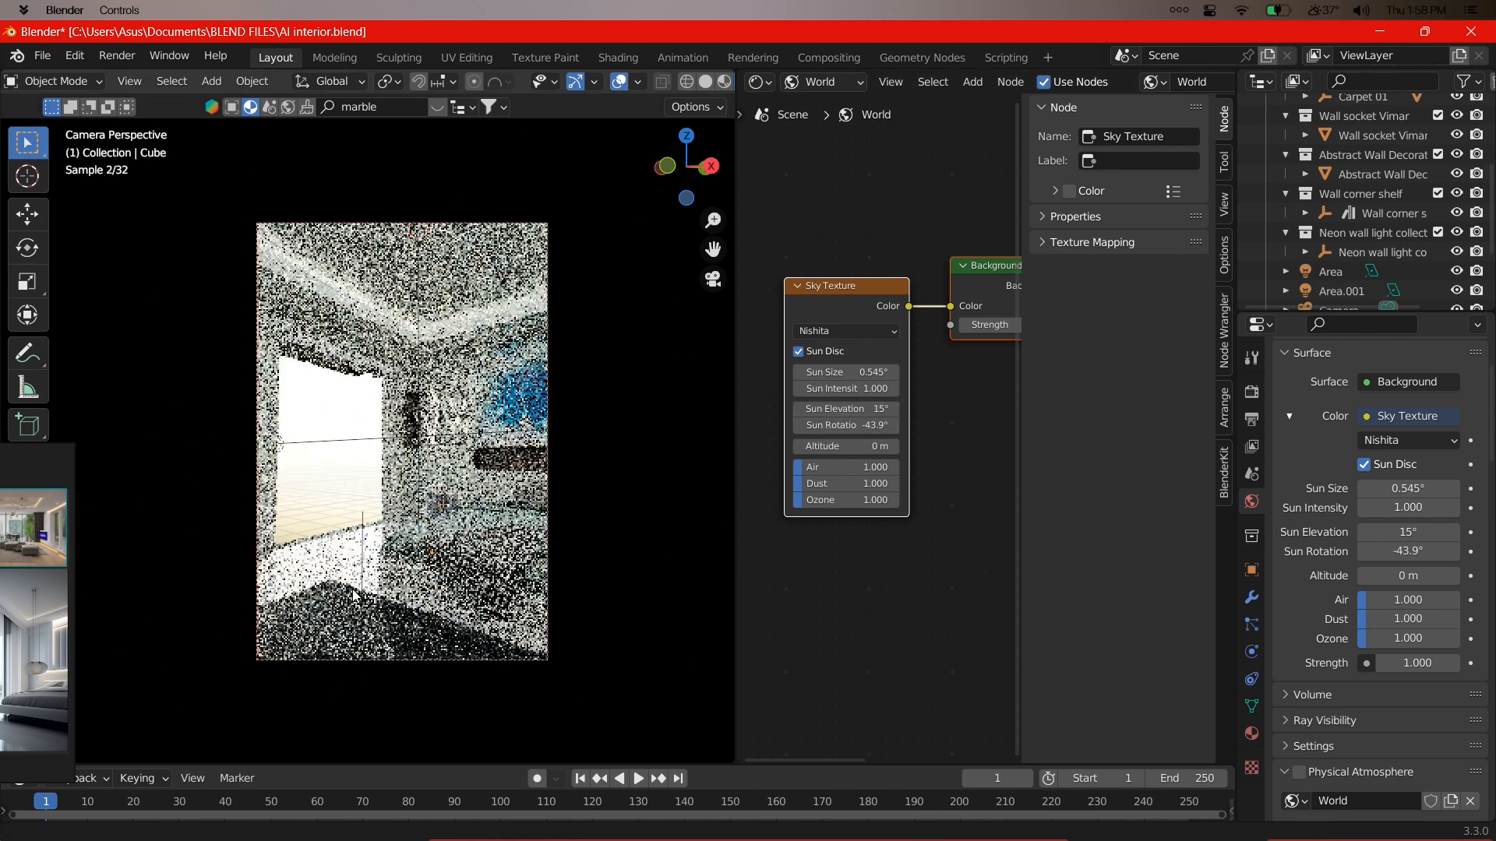
pyautogui.moveTo(846, 409); pyautogui.dragTo(891, 409)
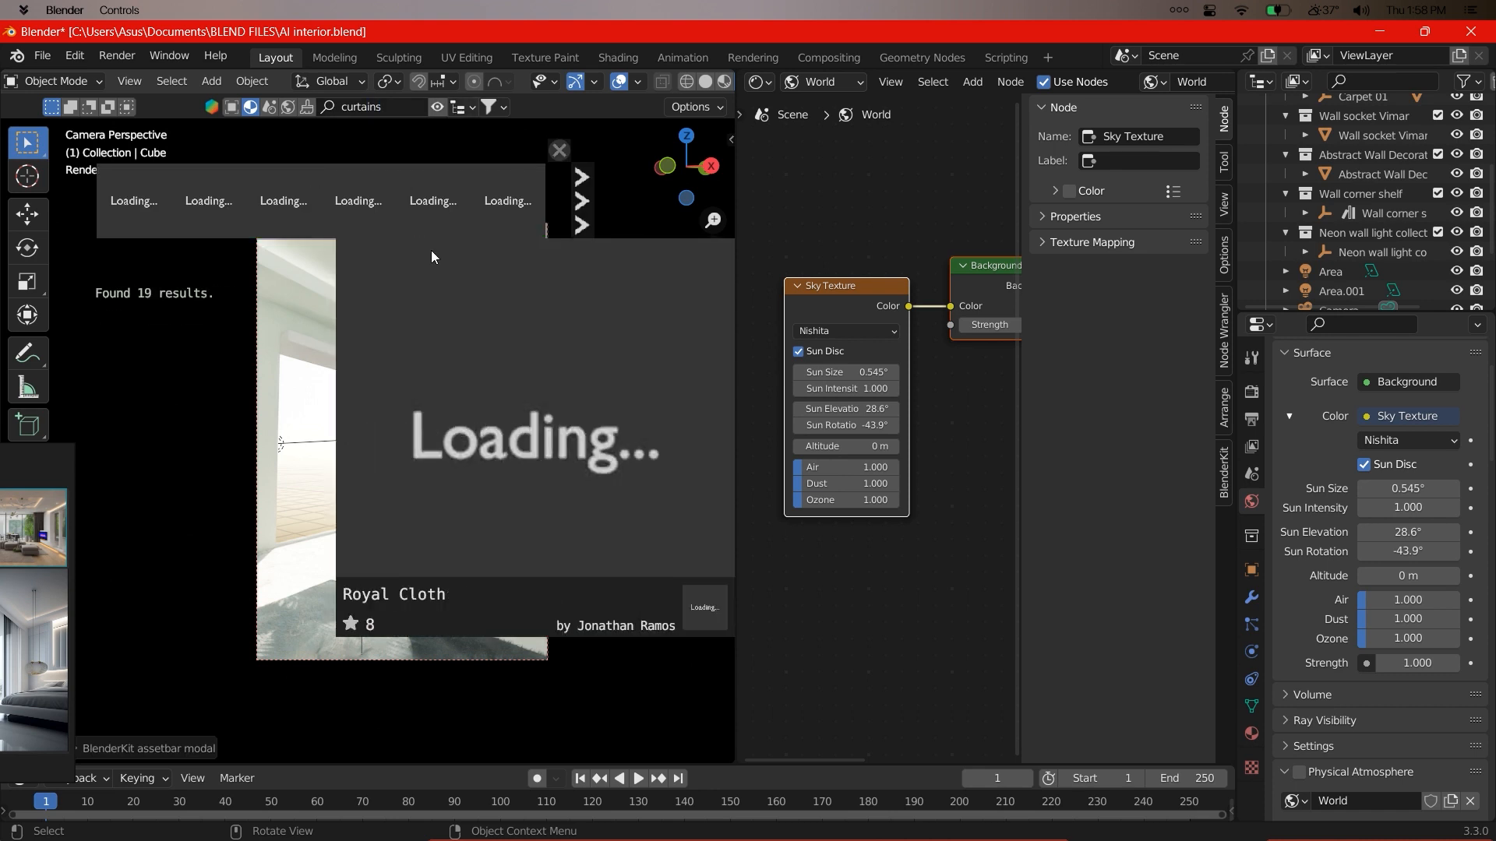
# - Search the BlenderKit models for curtains
pyautogui.moveTo(180, 229)
pyautogui.click(232, 107)
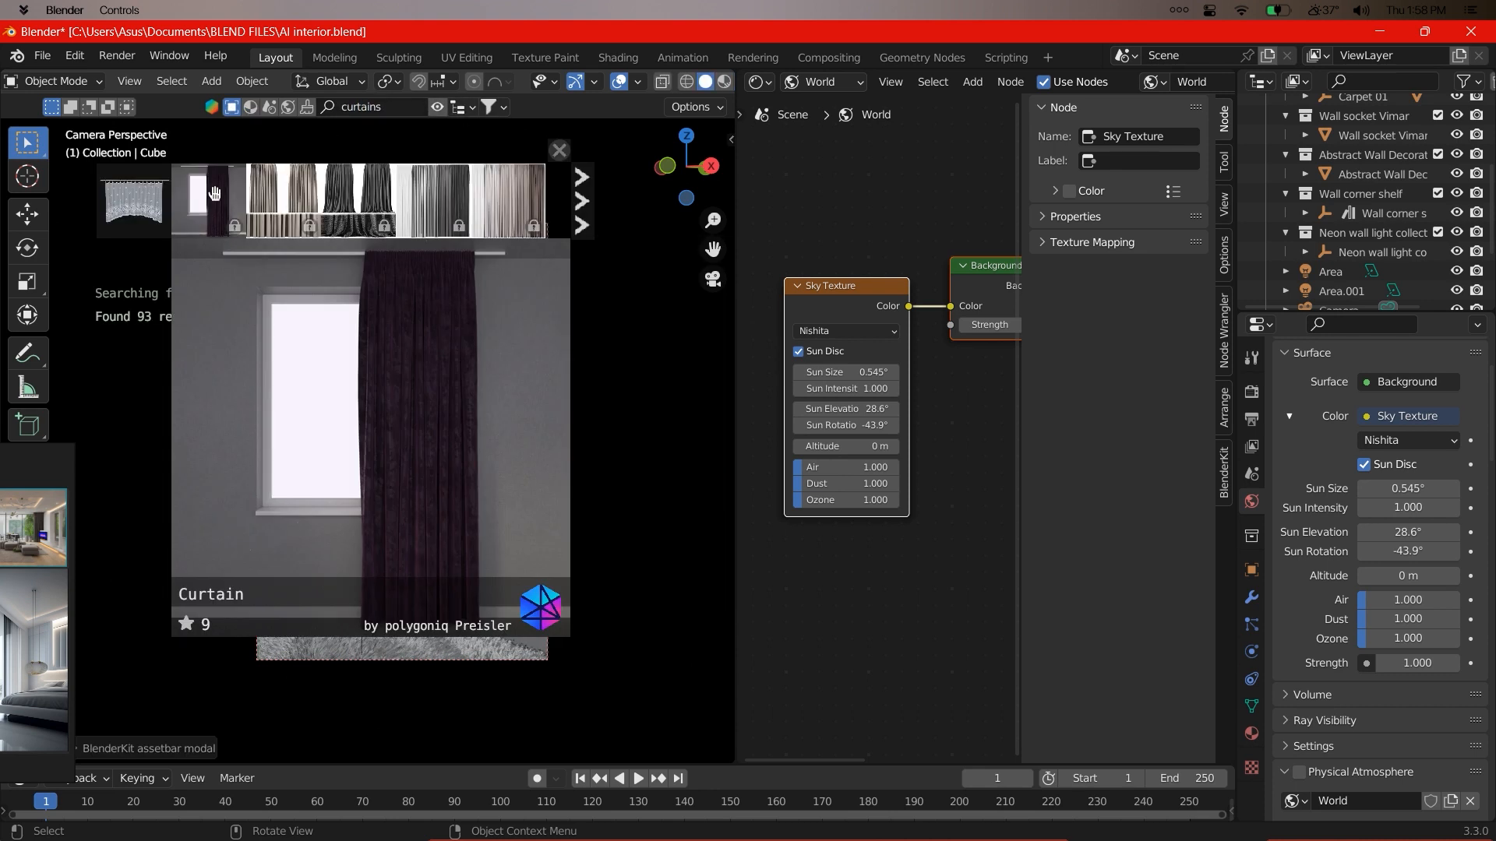
# - Add the Grey Blackout Curtain with Lace panel from the BlenderKit results to the window wall
pyautogui.moveTo(300, 205)
pyautogui.scroll(-5, 312, 204)
pyautogui.scroll(-4, 357, 208)
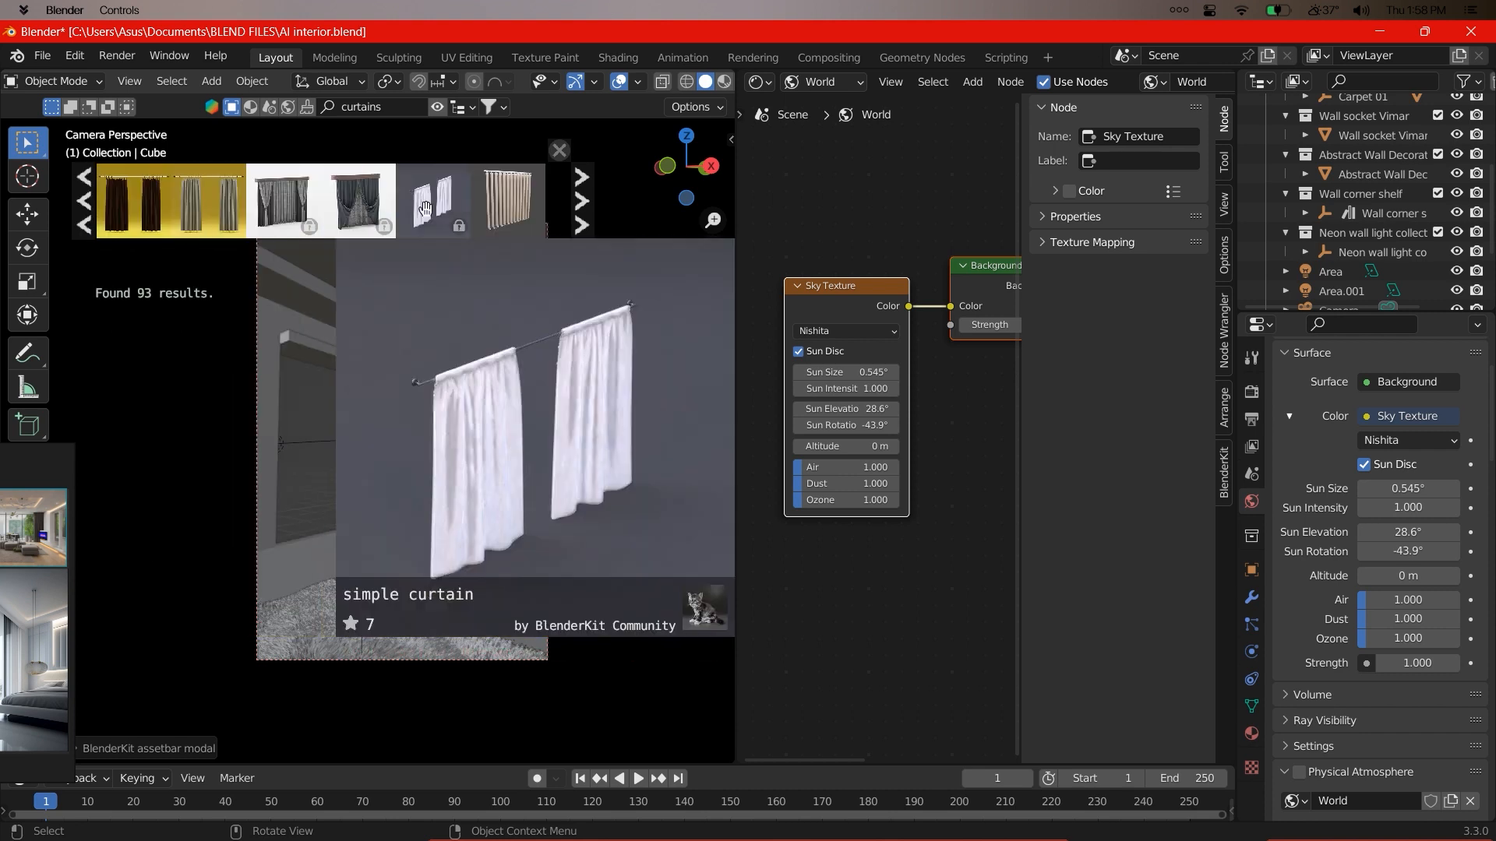
pyautogui.scroll(-4, 359, 217)
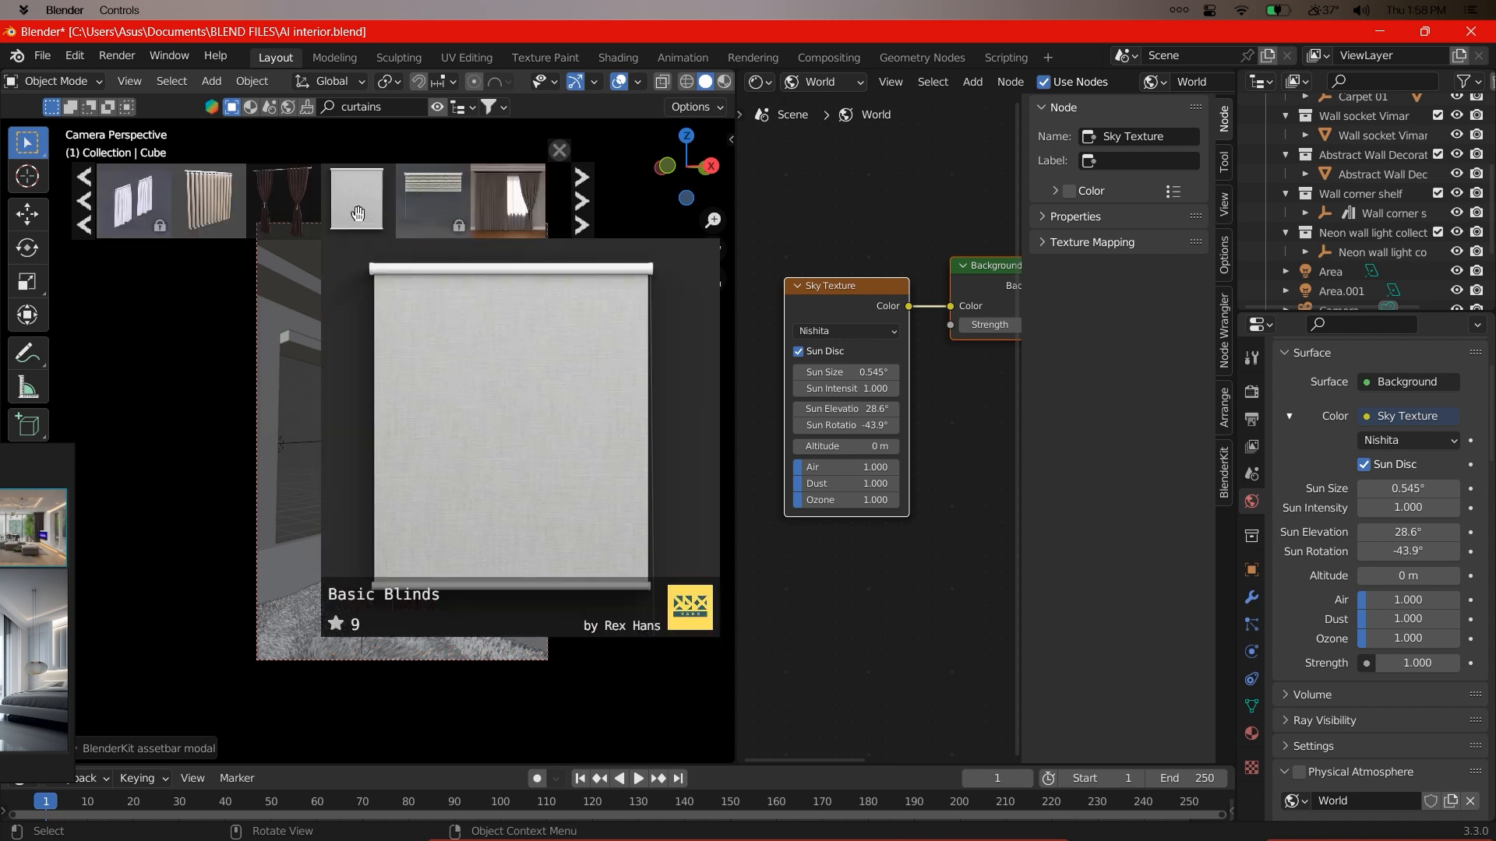
pyautogui.moveTo(388, 218); pyautogui.dragTo(377, 361)
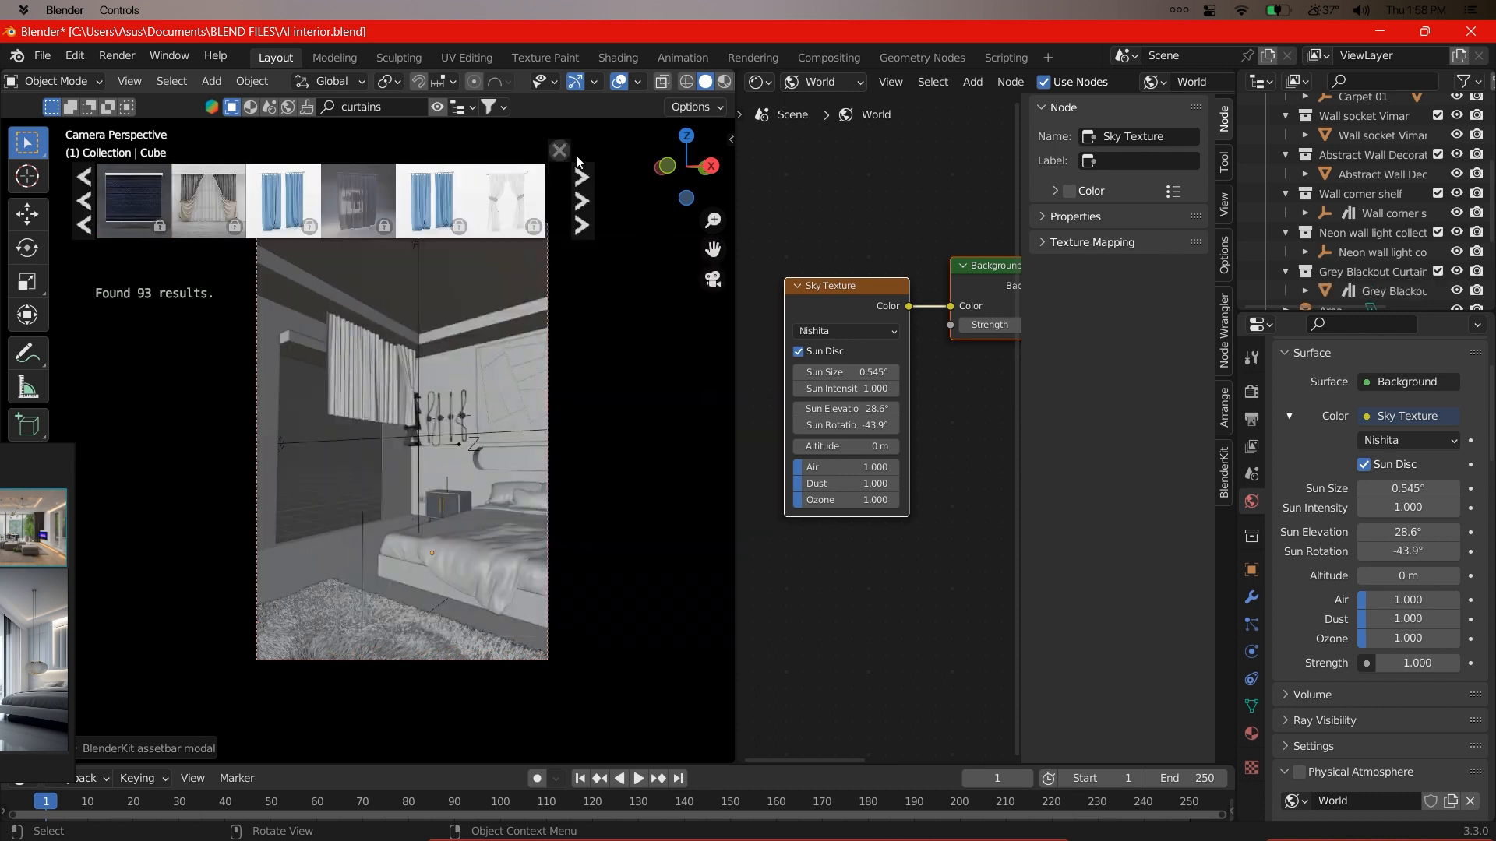
pyautogui.scroll(6, 428, 302)
pyautogui.scroll(-6, 493, 567)
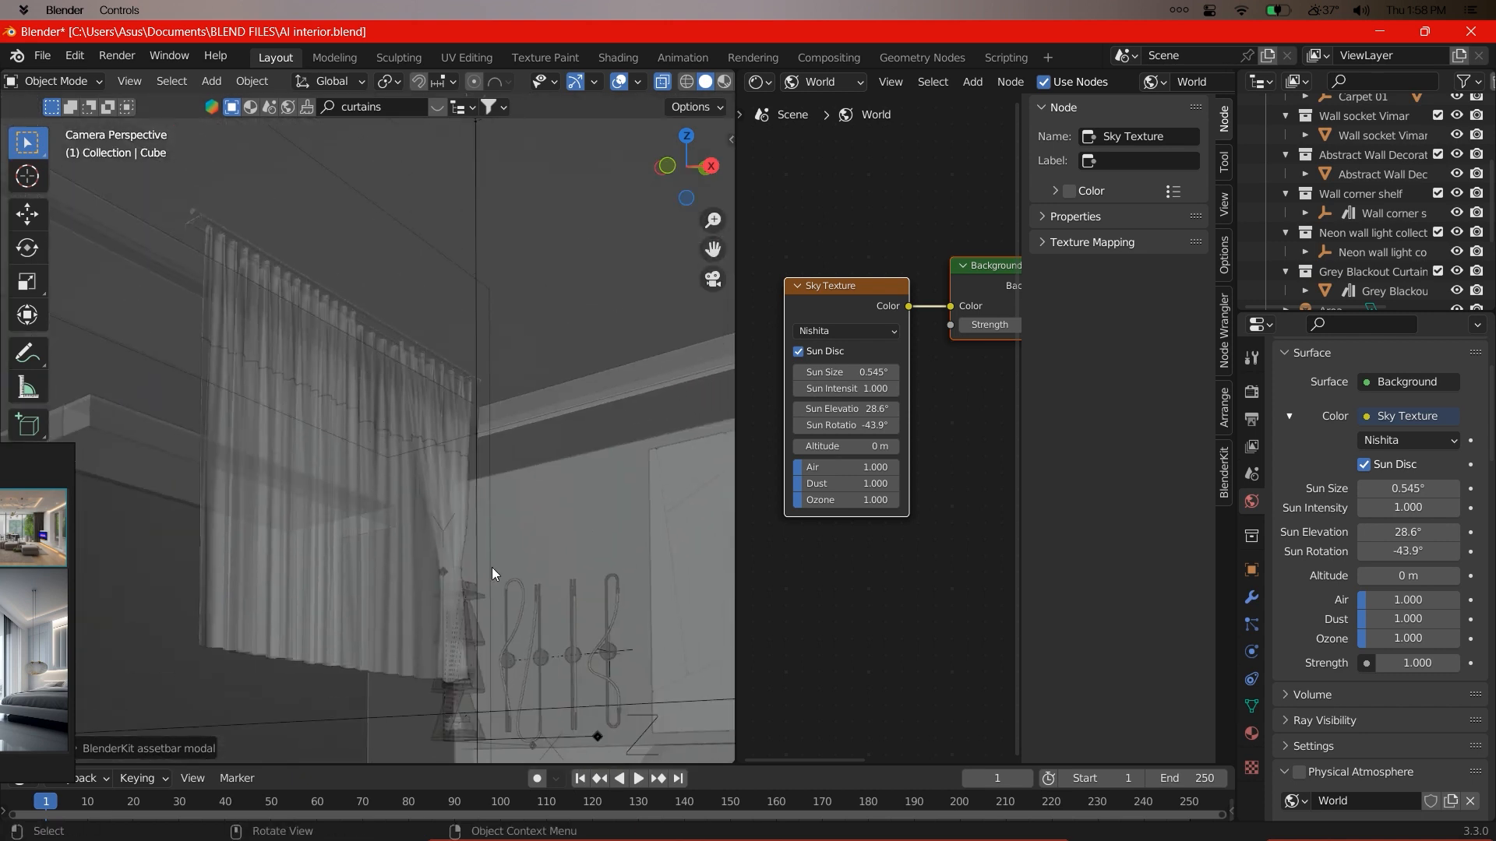
# - Lower the curtain along Z until it hangs in front of the window, just under the box above it
pyautogui.click(422, 548)
pyautogui.keyDown('shift'); pyautogui.moveTo(422, 548); pyautogui.dragTo(496, 477, button='middle'); pyautogui.keyUp('shift')
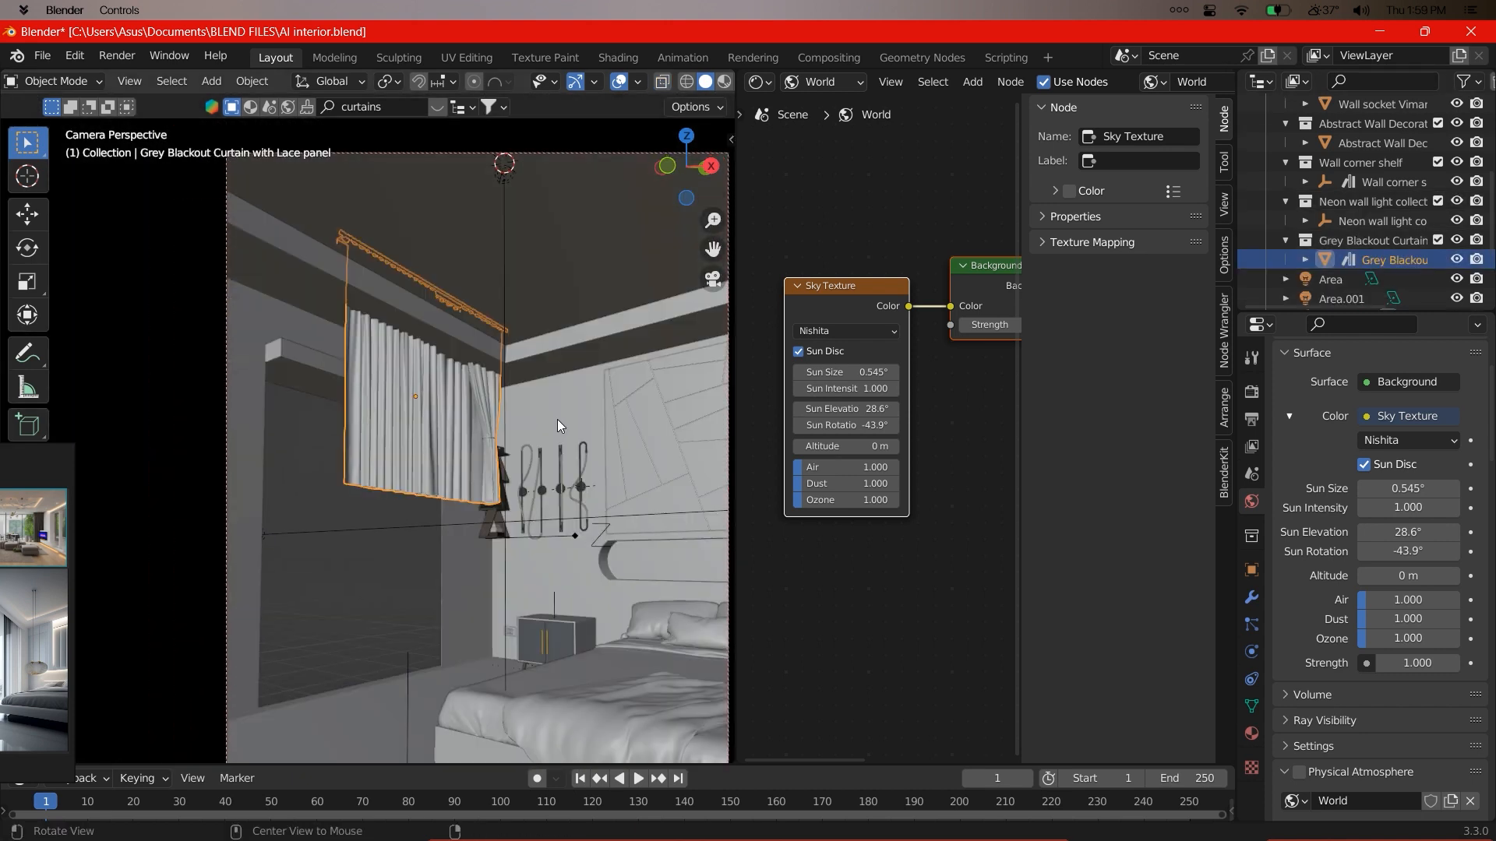
pyautogui.press('g')
pyautogui.press('z')
pyautogui.click(378, 414)
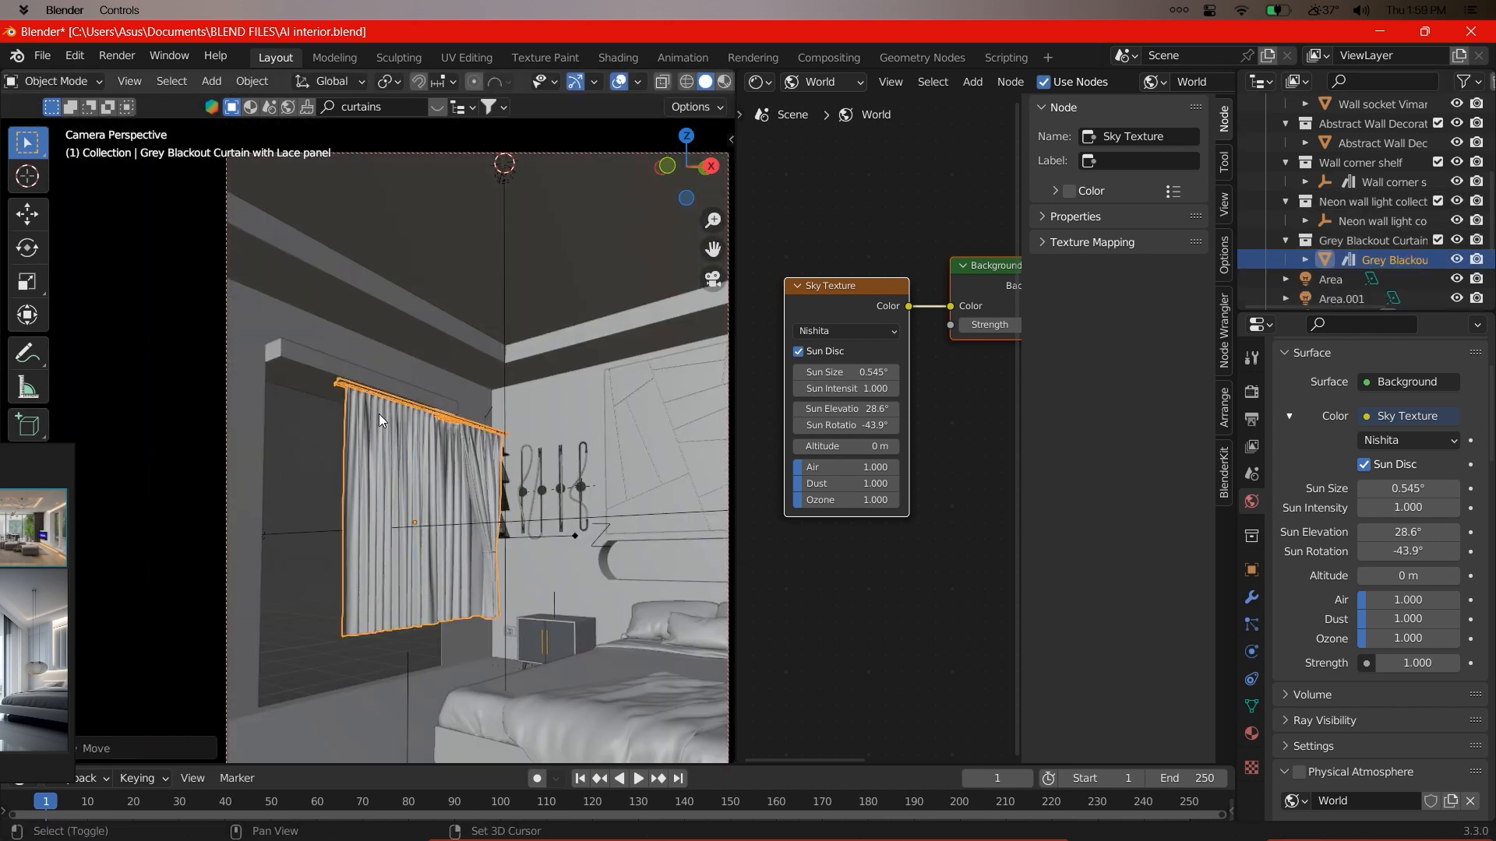
# - Isolate the curtain and the box above the window, and align the curtain beneath the box in front and right views
pyautogui.keyDown('shift'); pyautogui.click(315, 372); pyautogui.keyUp('shift')
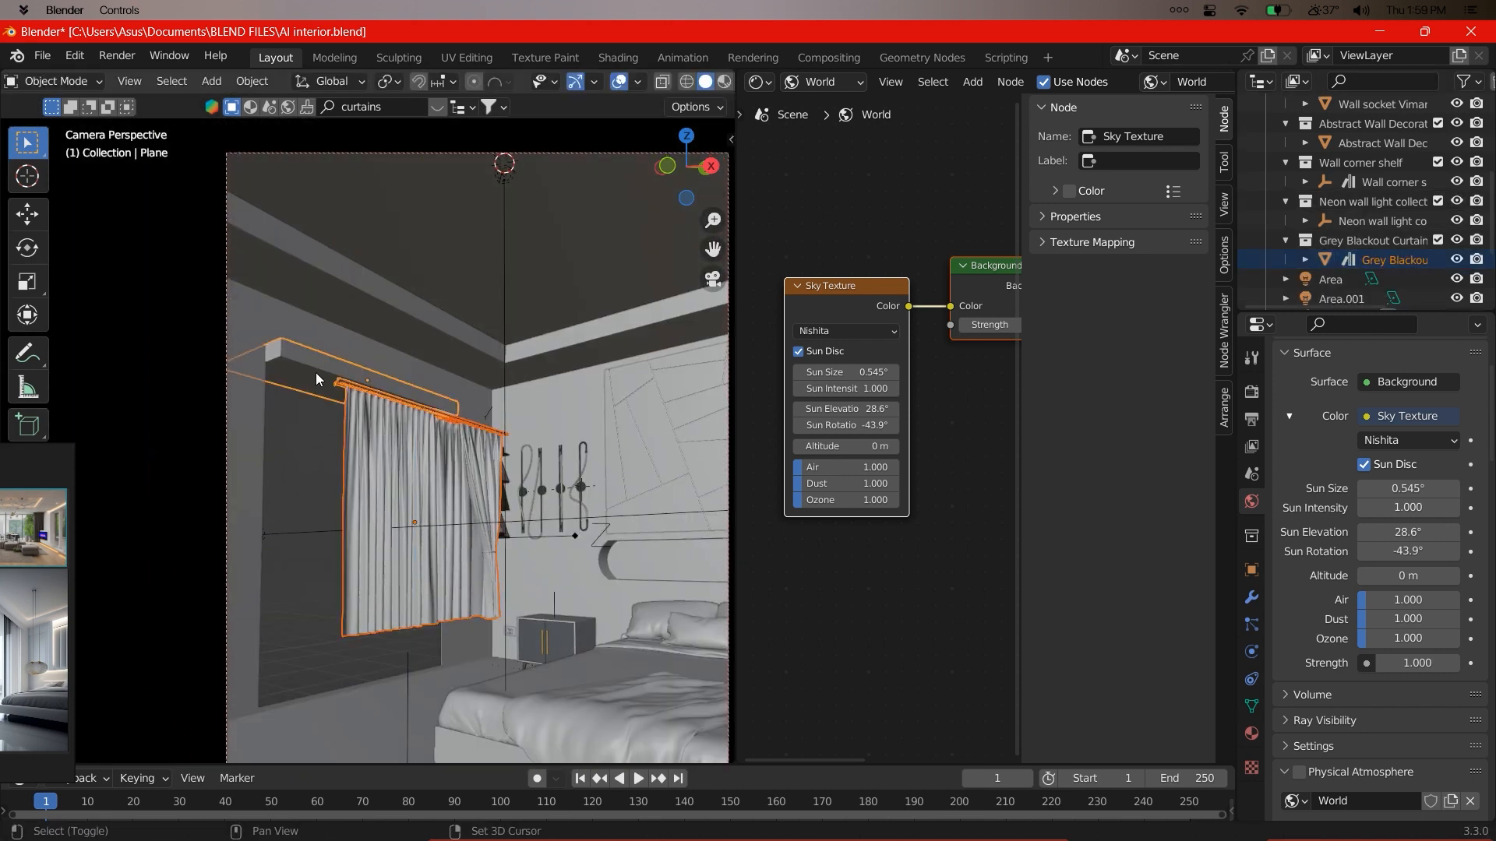
pyautogui.press('KP_Divide')
pyautogui.press('KP_1')
pyautogui.click(447, 412)
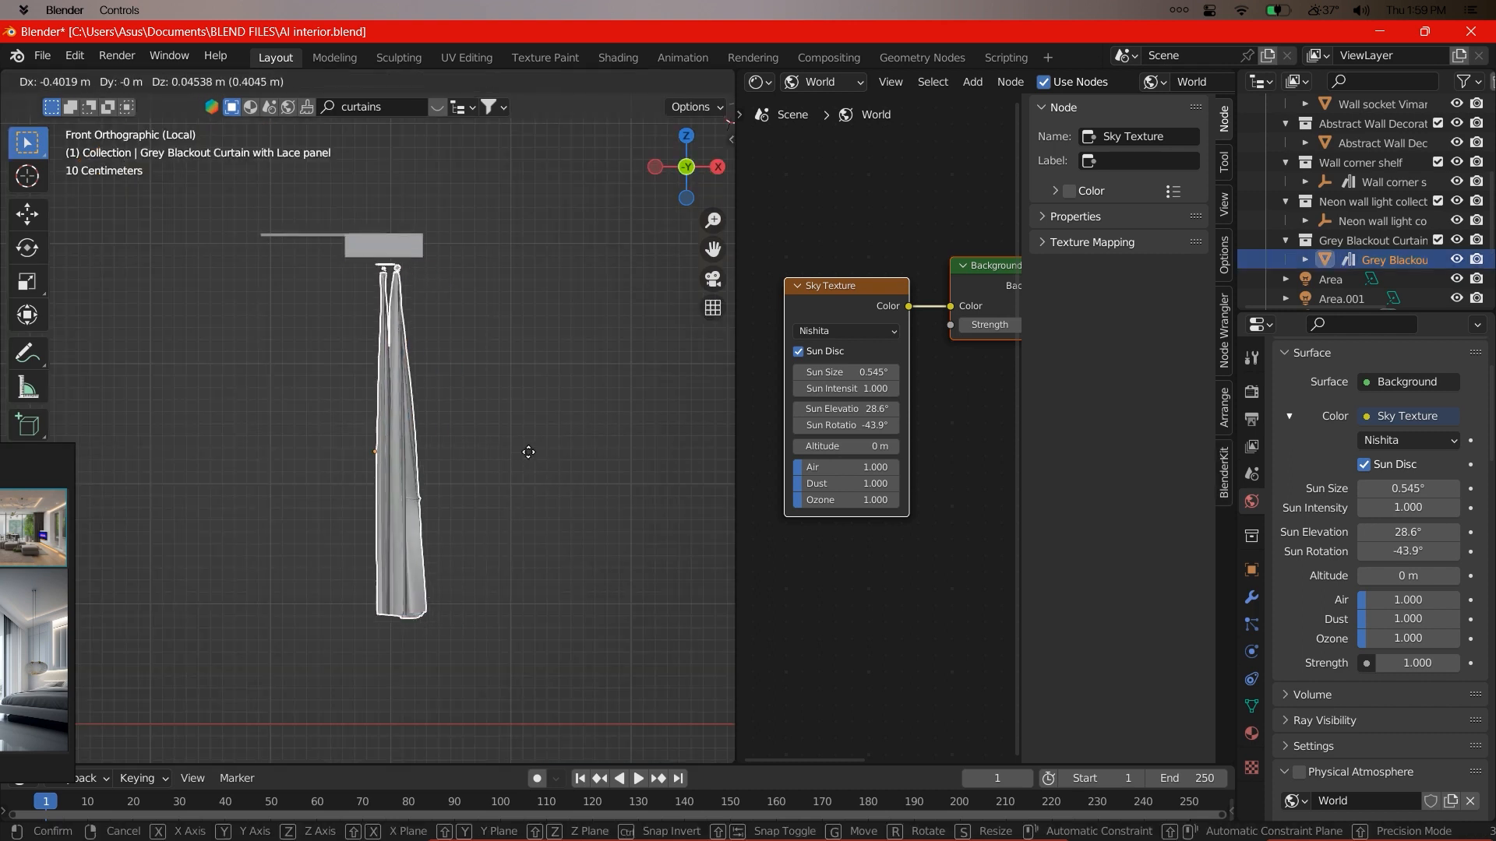
pyautogui.press('KP_3')
pyautogui.press('g')
pyautogui.press('x')
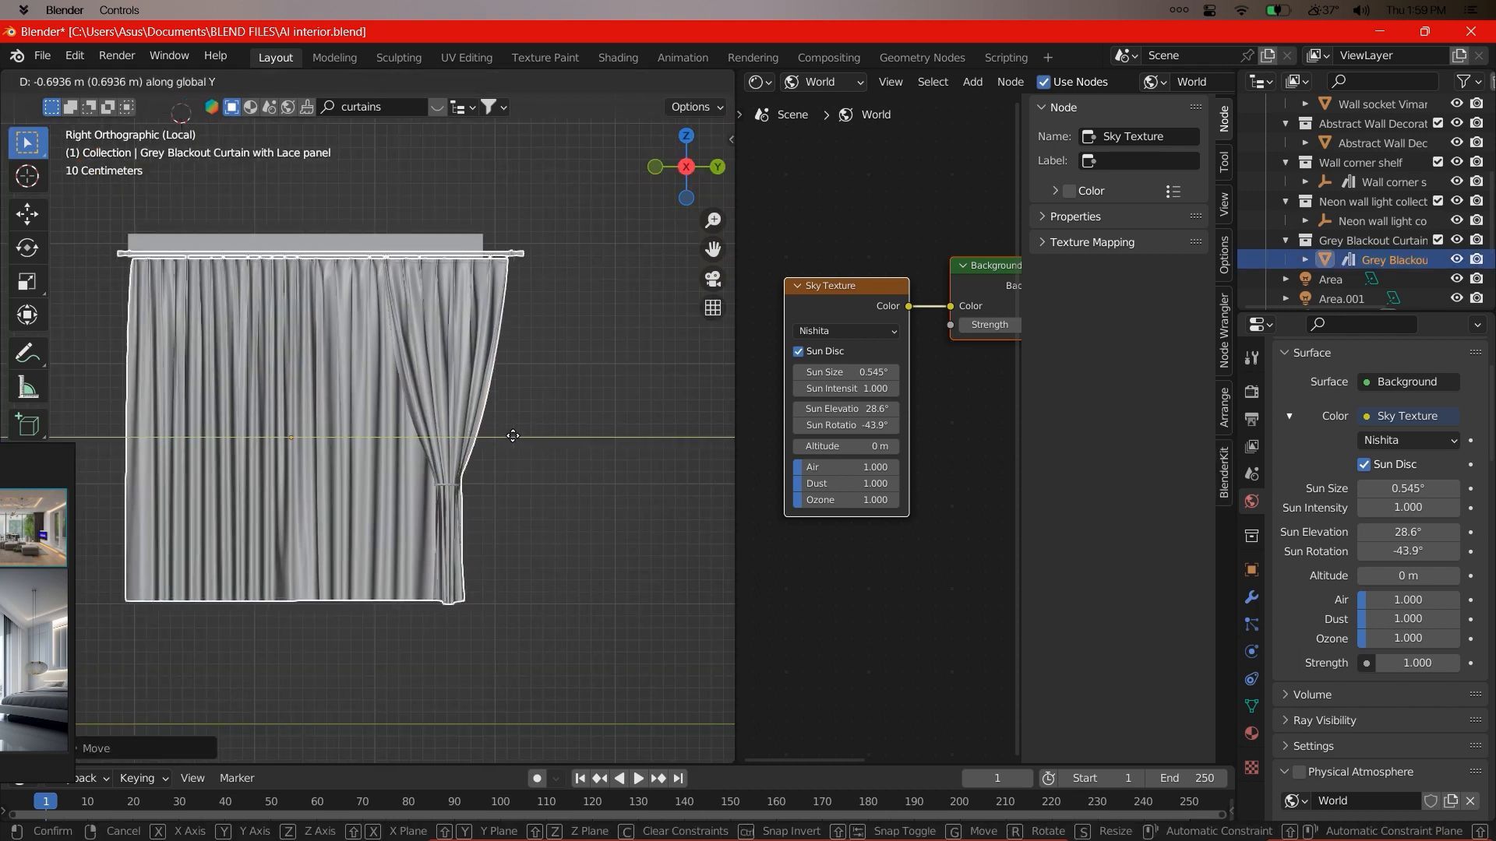
pyautogui.click(572, 432)
pyautogui.press('KP_Divide')
pyautogui.press('KP_0')
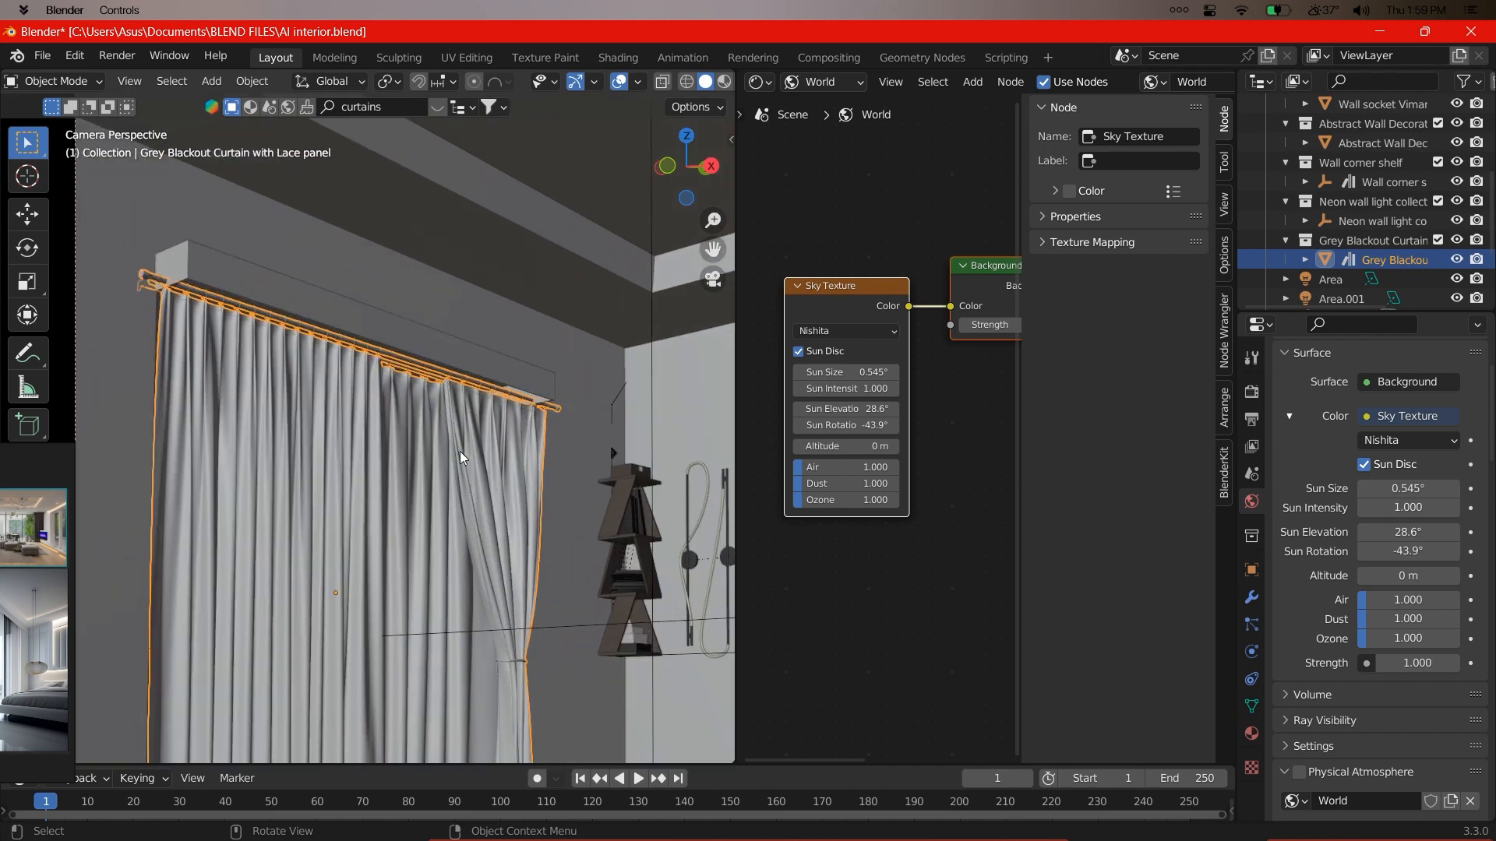
# - Scale the curtain along Z to fit its height to the window opening
pyautogui.press('s')
pyautogui.press('z')
pyautogui.press('Escape')
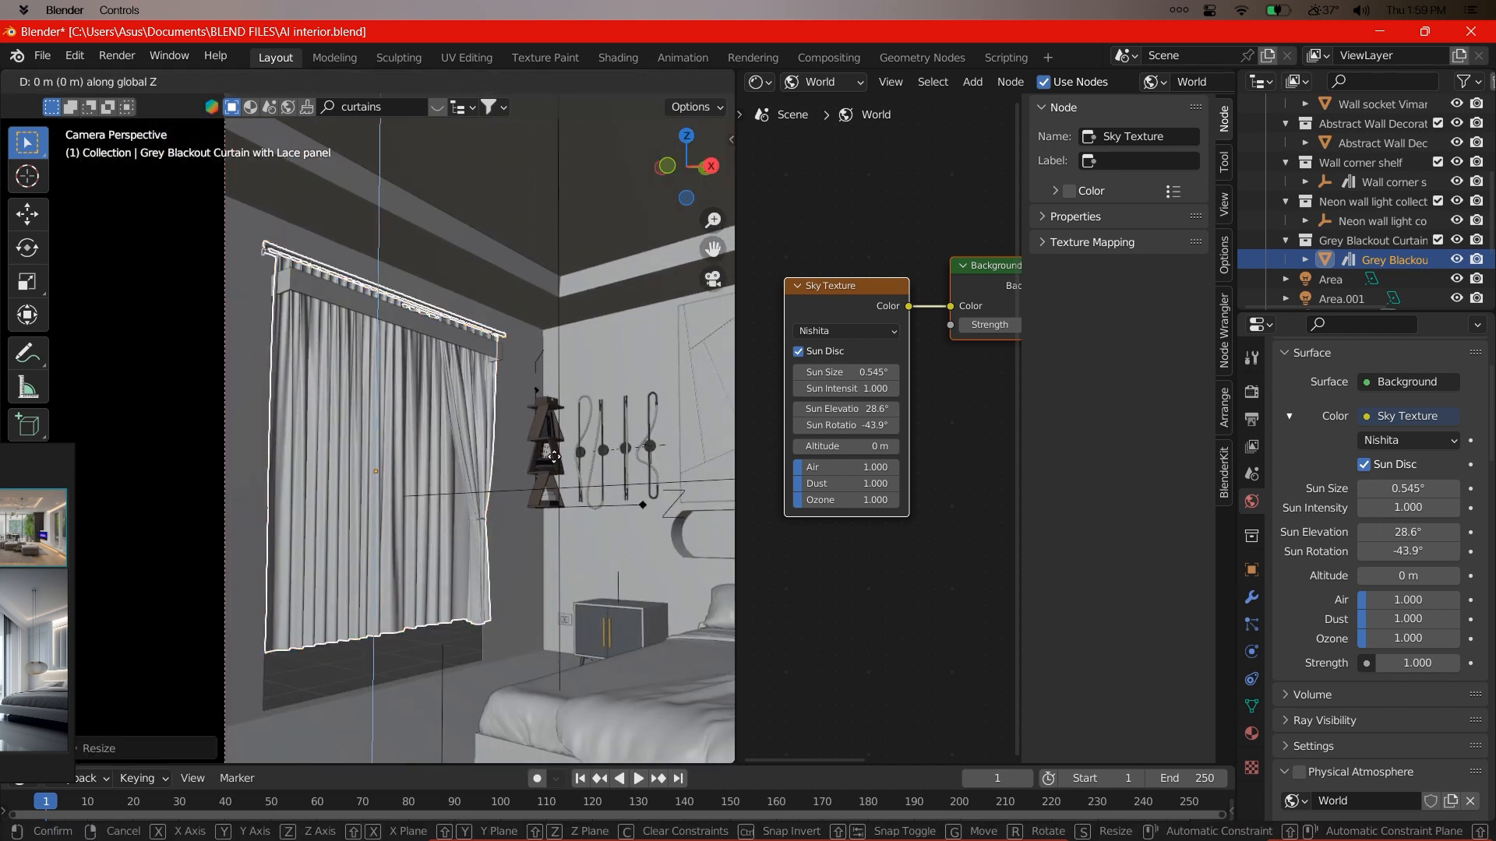
pyautogui.press('s')
pyautogui.press('z')
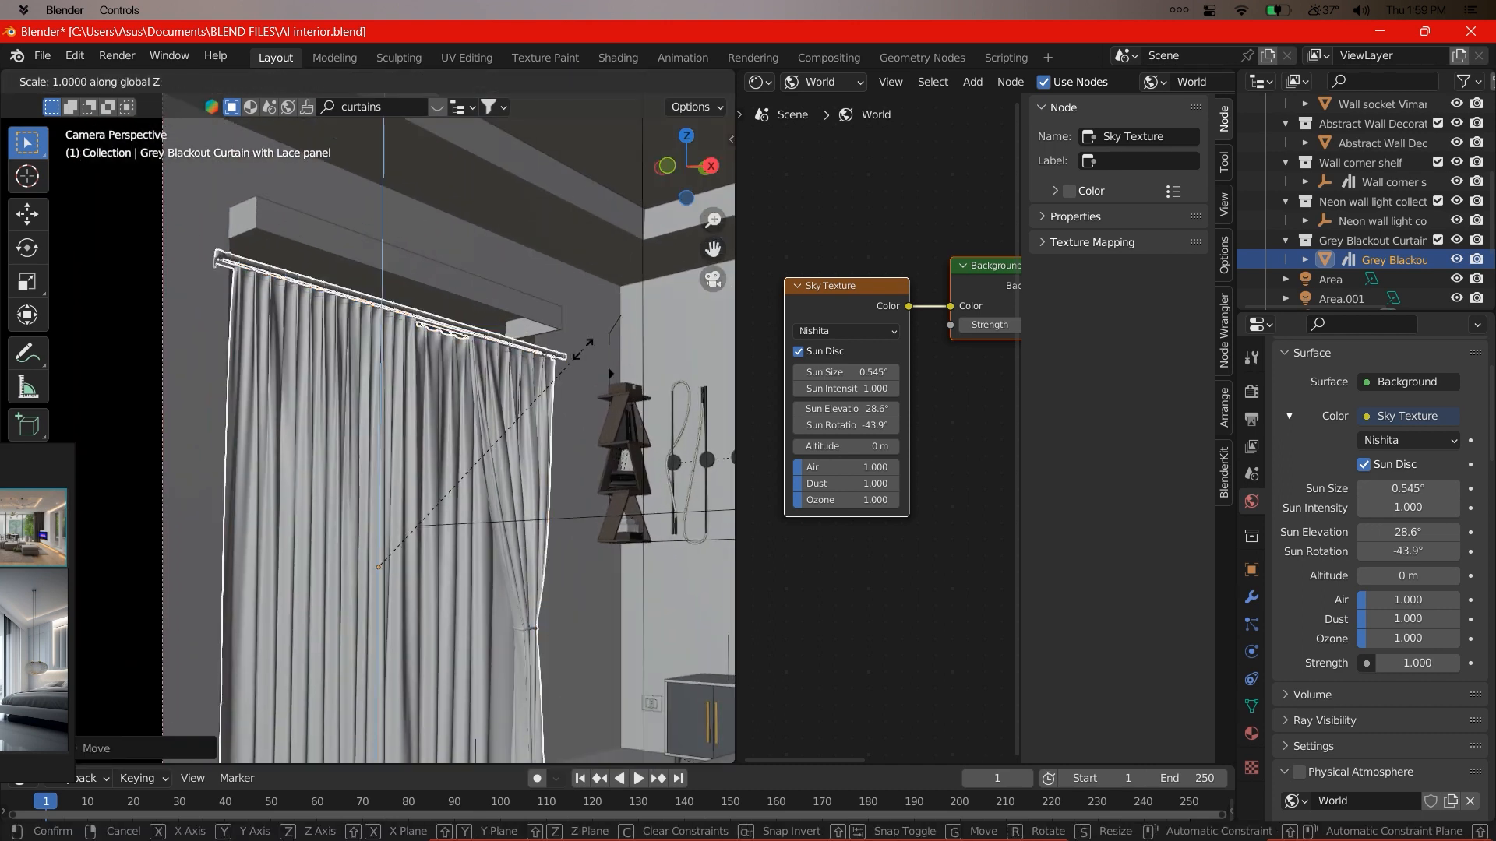
pyautogui.click(471, 487)
# - Adjust the curtain's height along Z and shift it about 0.13 m along X, out from the window wall
pyautogui.press('g')
pyautogui.press('z')
pyautogui.click(512, 448)
pyautogui.press('g')
pyautogui.press('y')
pyautogui.press('x')
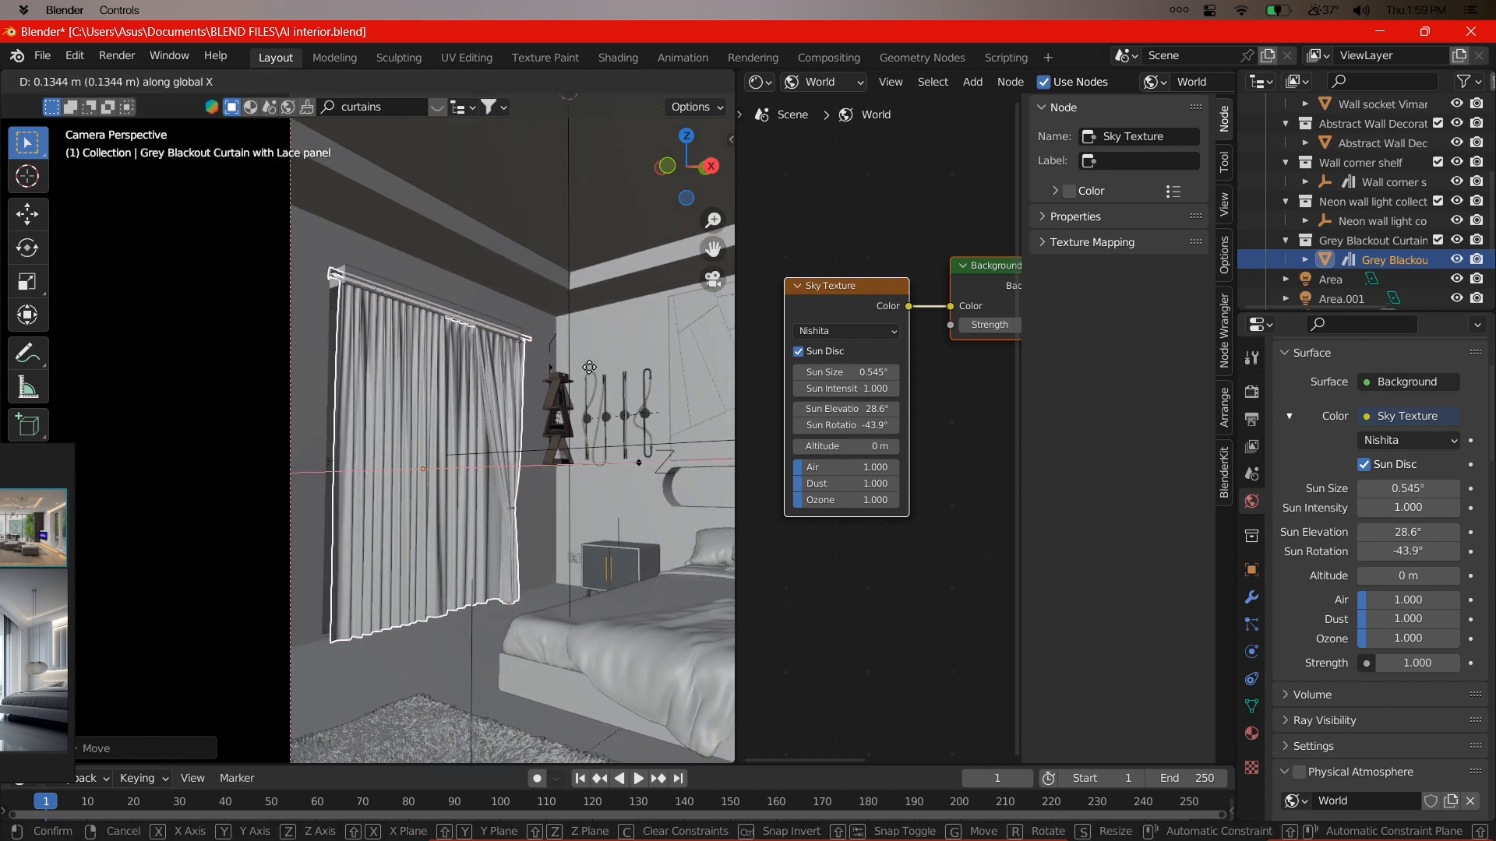
pyautogui.click(546, 365)
# - Scale the box above the window along X and Y so it covers the curtain rail
pyautogui.press('s')
pyautogui.press('x')
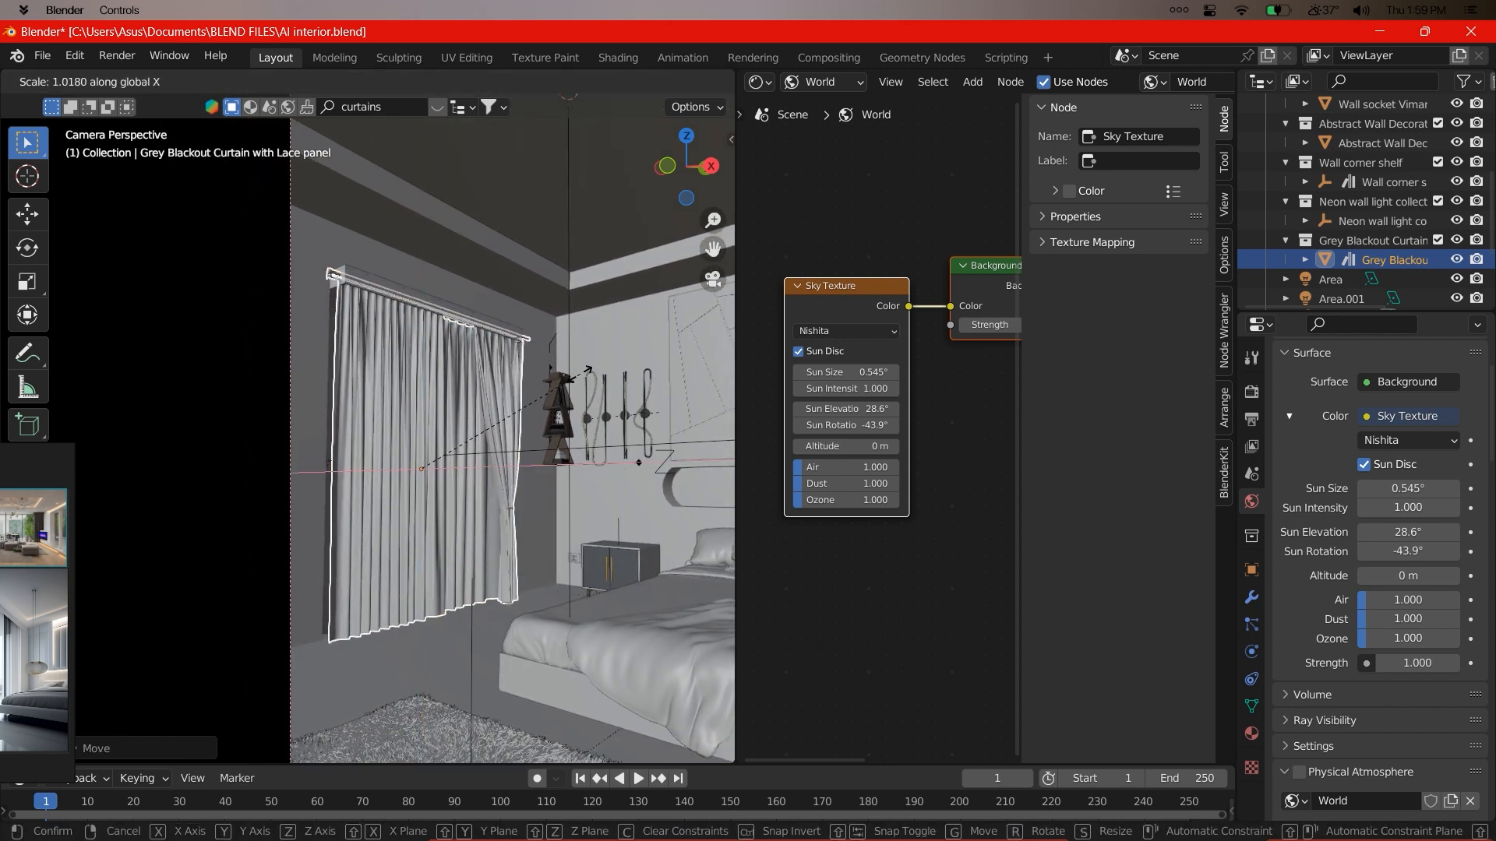
pyautogui.press('y')
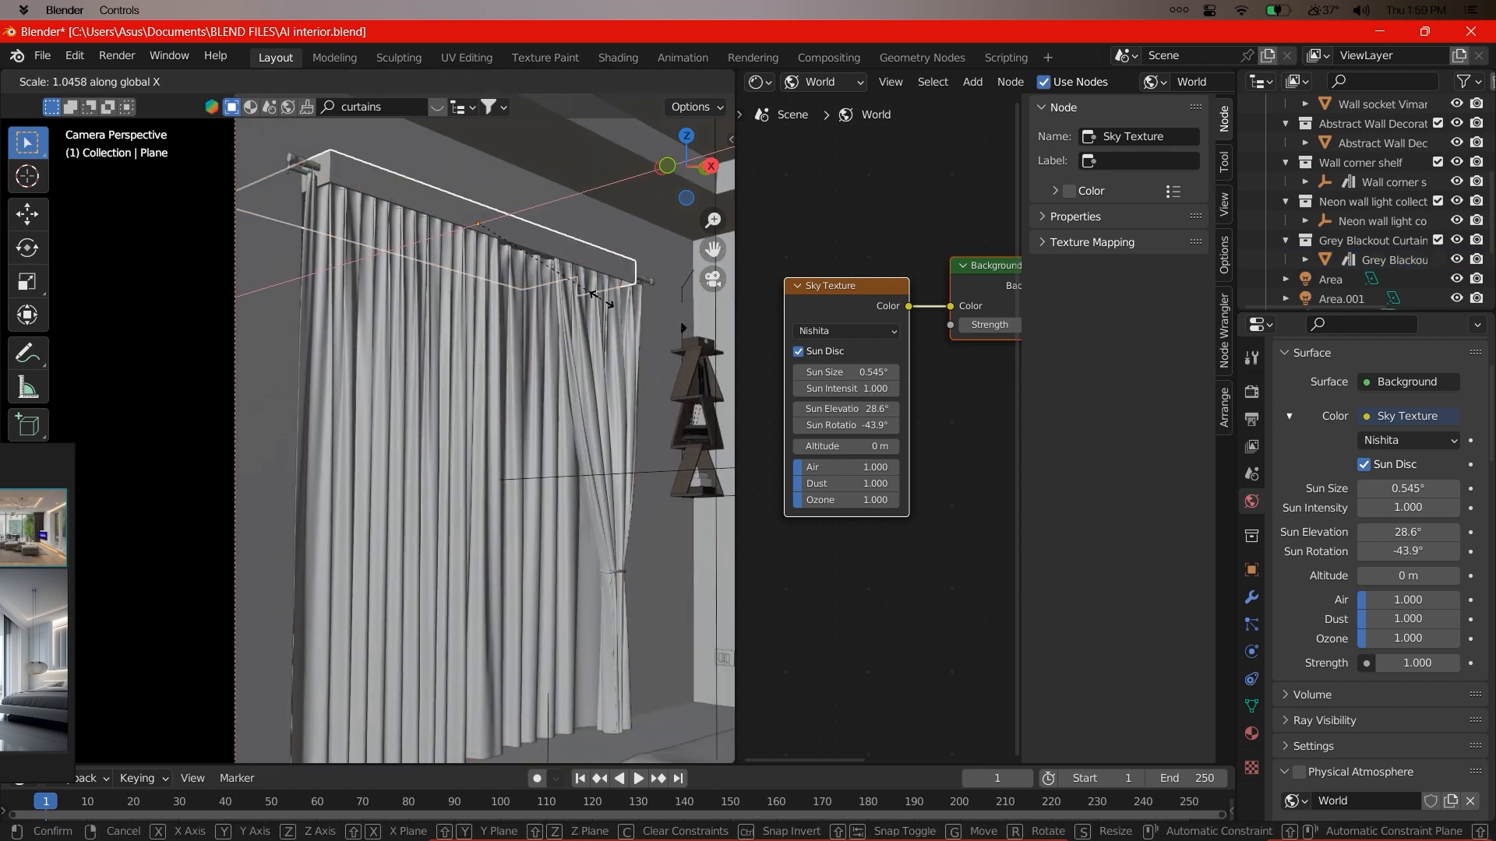
pyautogui.press('y')
pyautogui.click(632, 304)
# - Preview the room with the curtain in rendered shading through the camera
pyautogui.scroll(-3, 554, 288)
pyautogui.press('z')
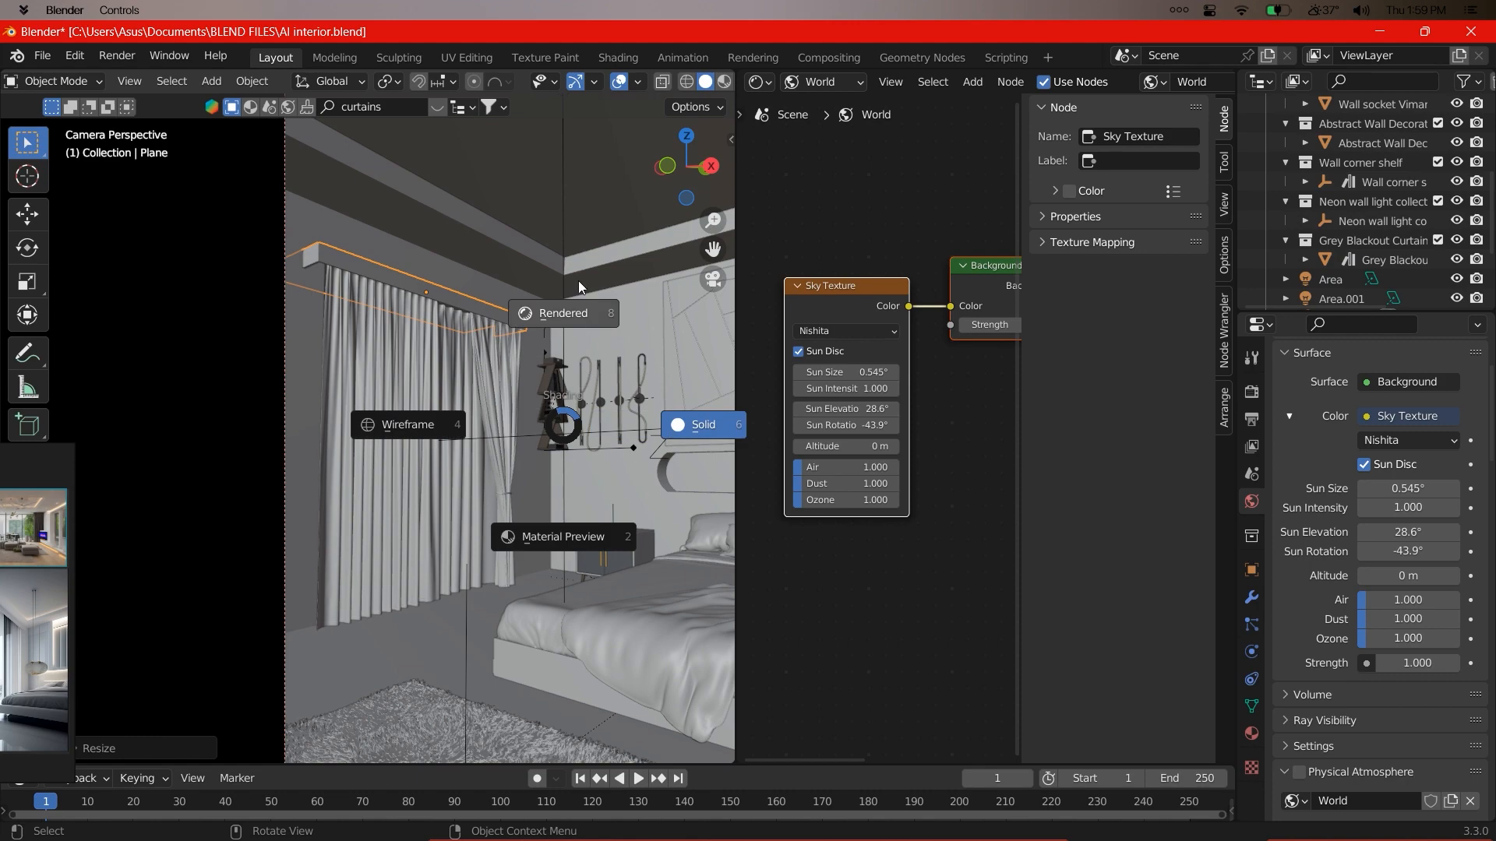
pyautogui.click(561, 313)
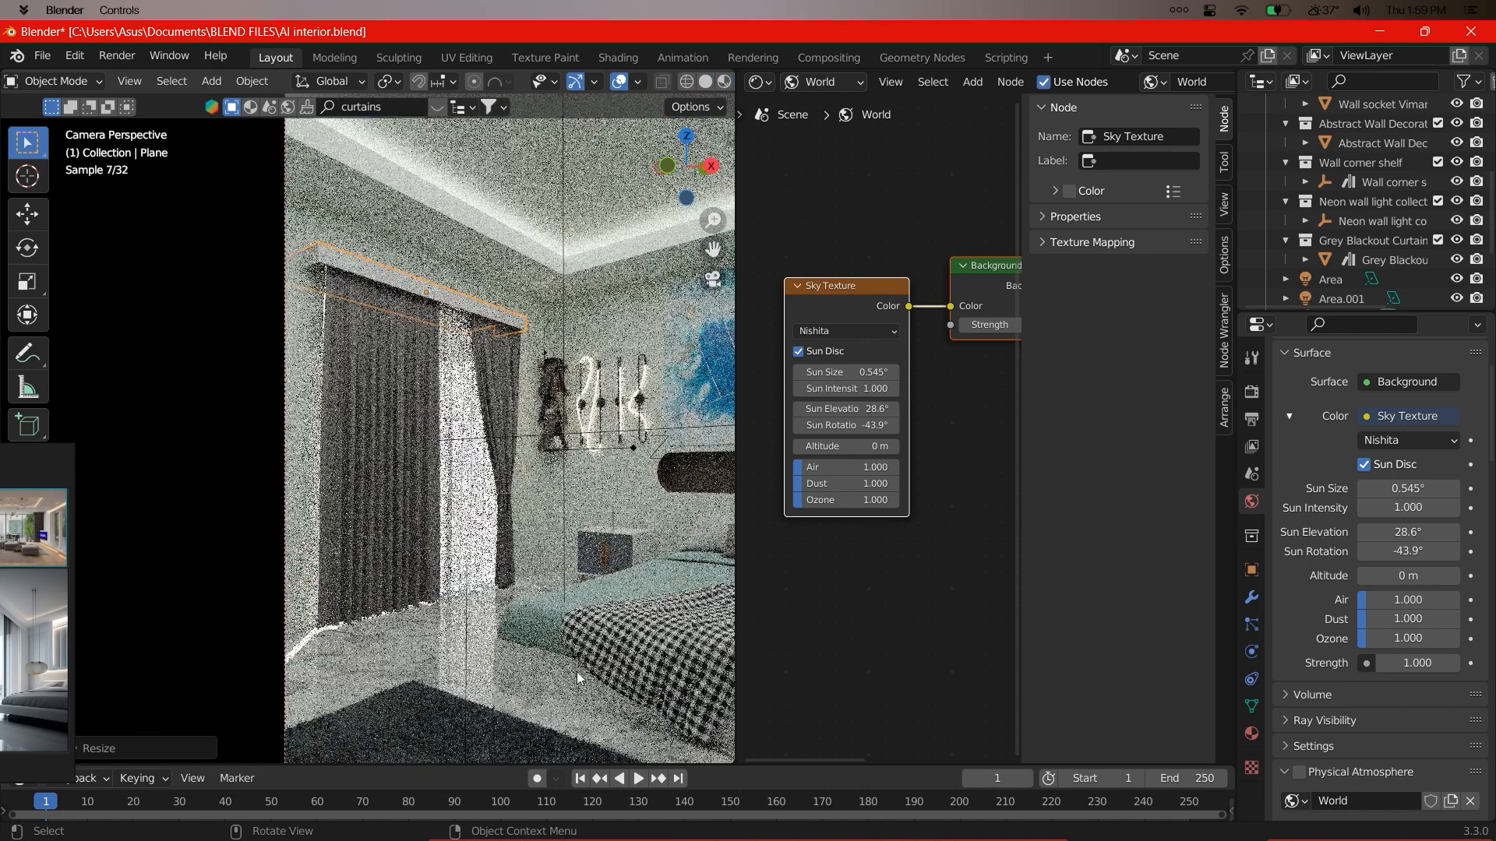
pyautogui.scroll(-1, 575, 512)
pyautogui.keyDown('shift'); pyautogui.moveTo(576, 512); pyautogui.dragTo(565, 505, button='middle'); pyautogui.keyUp('shift')
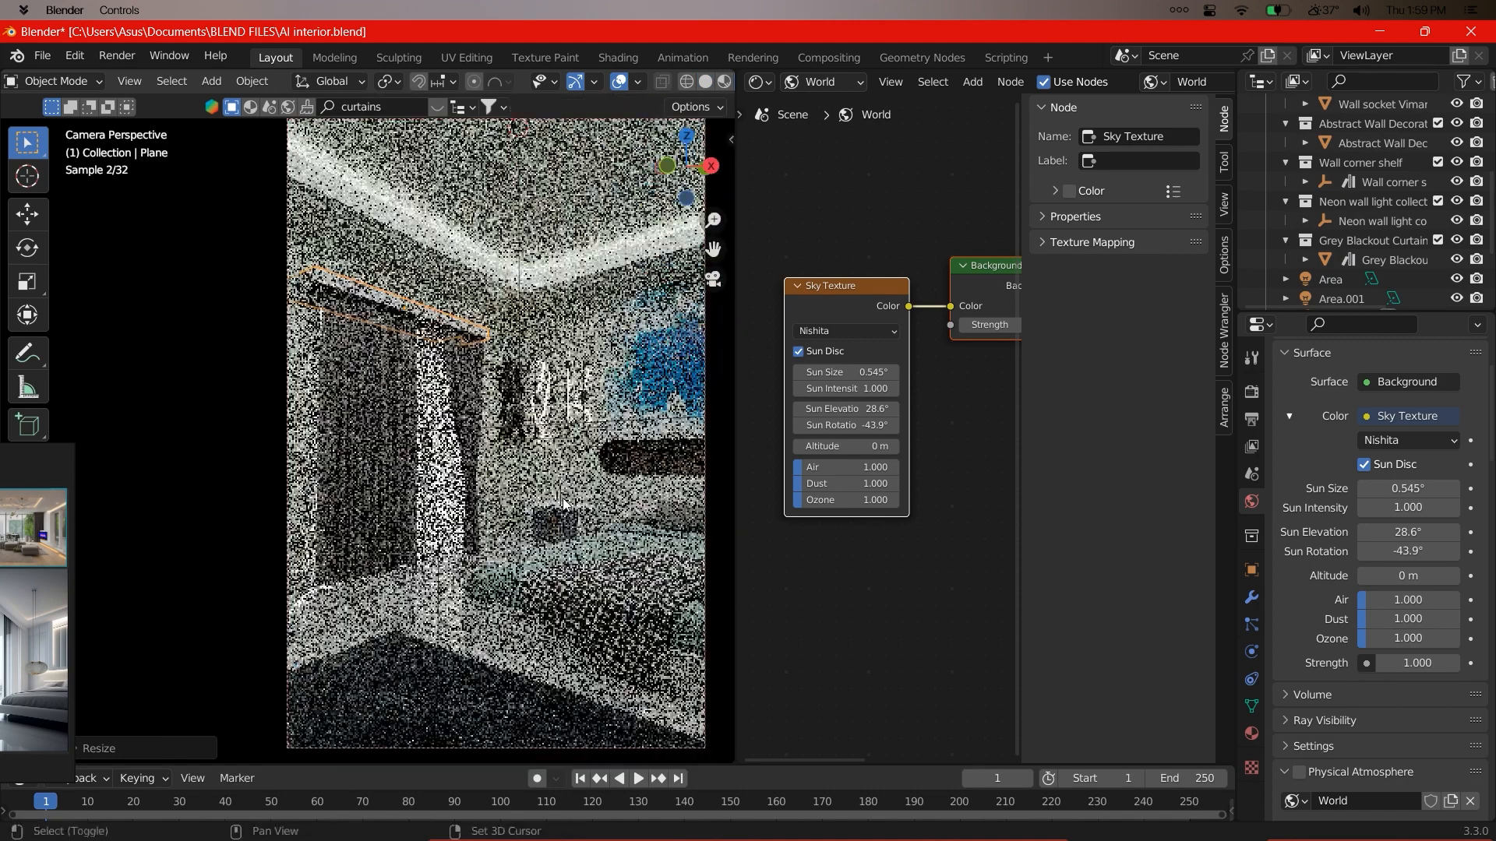